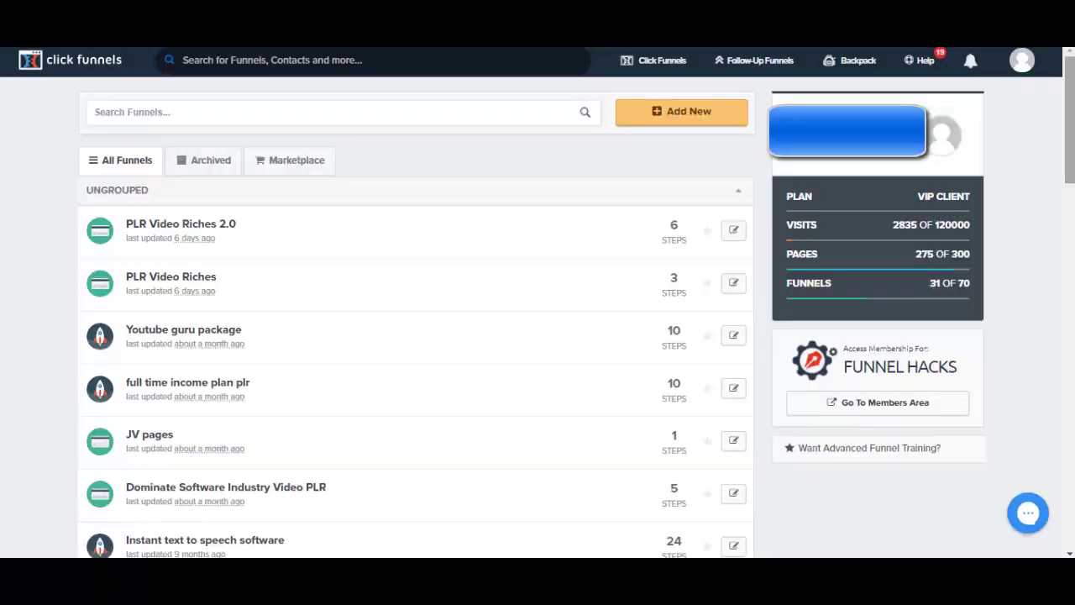
Start a new funnel and review the Cookbook builder description in the Build a Funnel dialog
{"action": "left_click", "coordinate": [680, 114]}
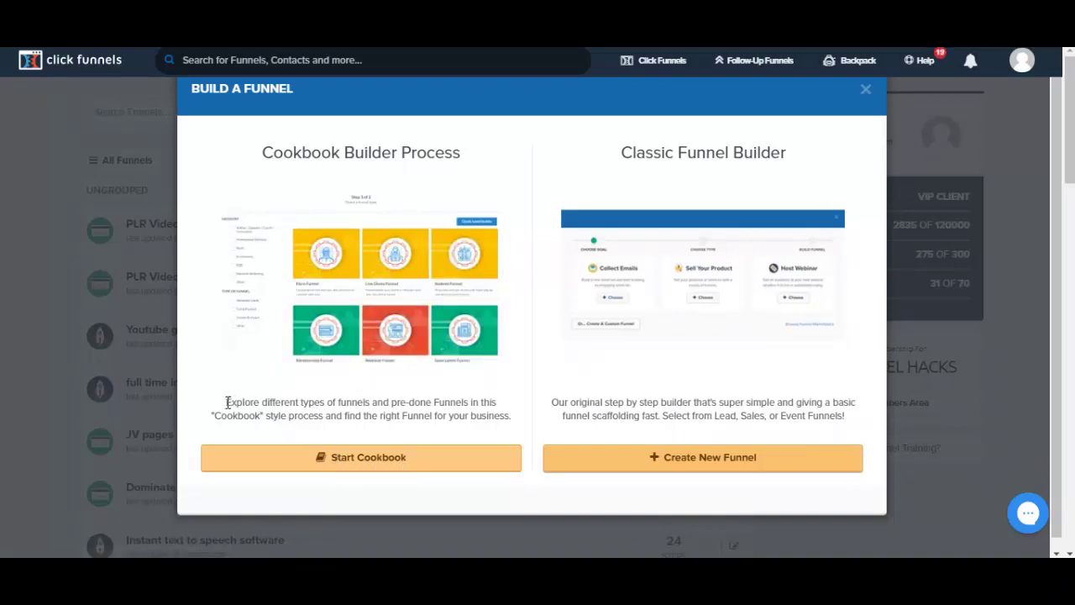
{"action": "left_click_drag", "start_coordinate": [226, 402], "coordinate": [436, 403]}
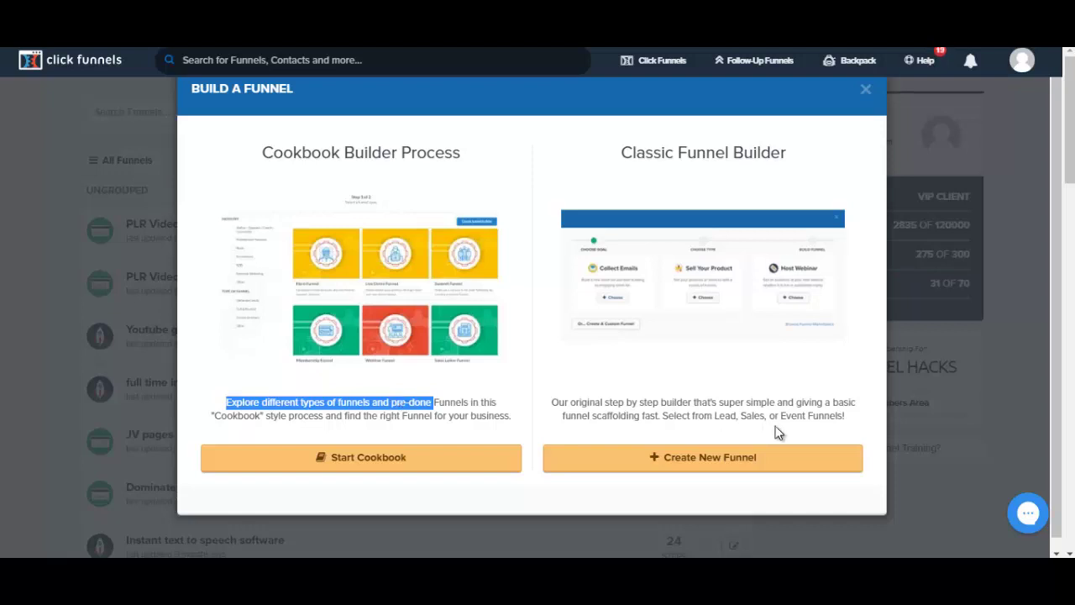
Build a classic Sales Funnel for selling a product, named 'sample ft income'
{"action": "left_click", "coordinate": [724, 458]}
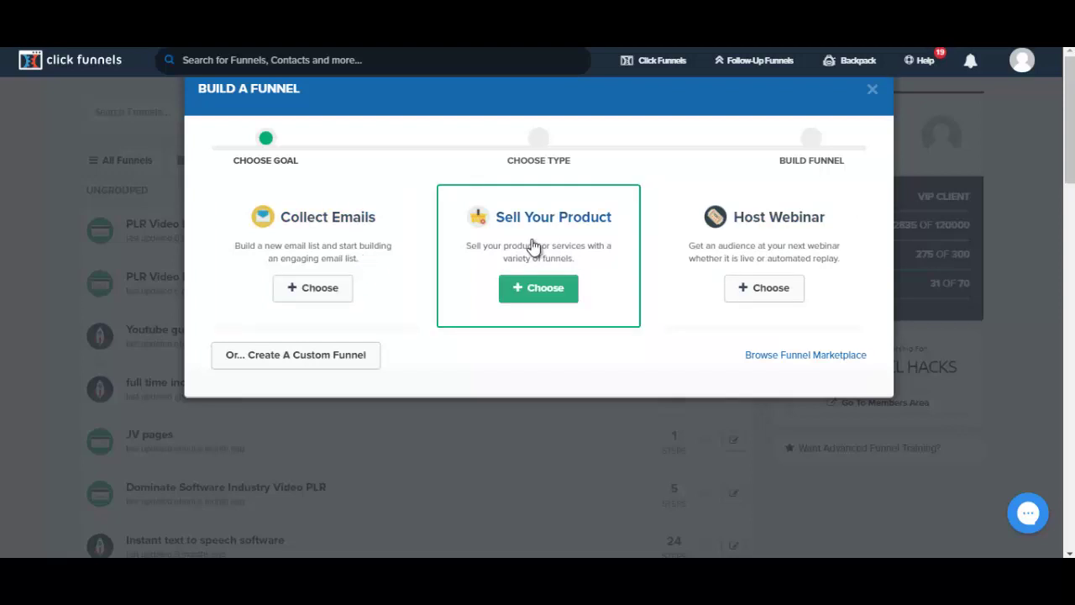
{"action": "left_click", "coordinate": [551, 290]}
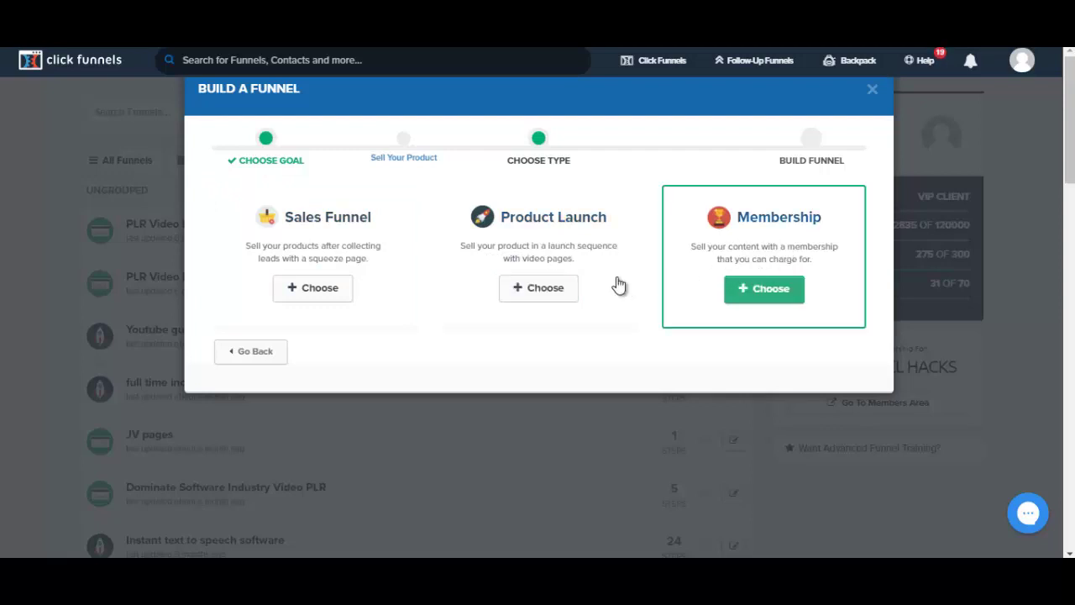
{"action": "left_click", "coordinate": [329, 289]}
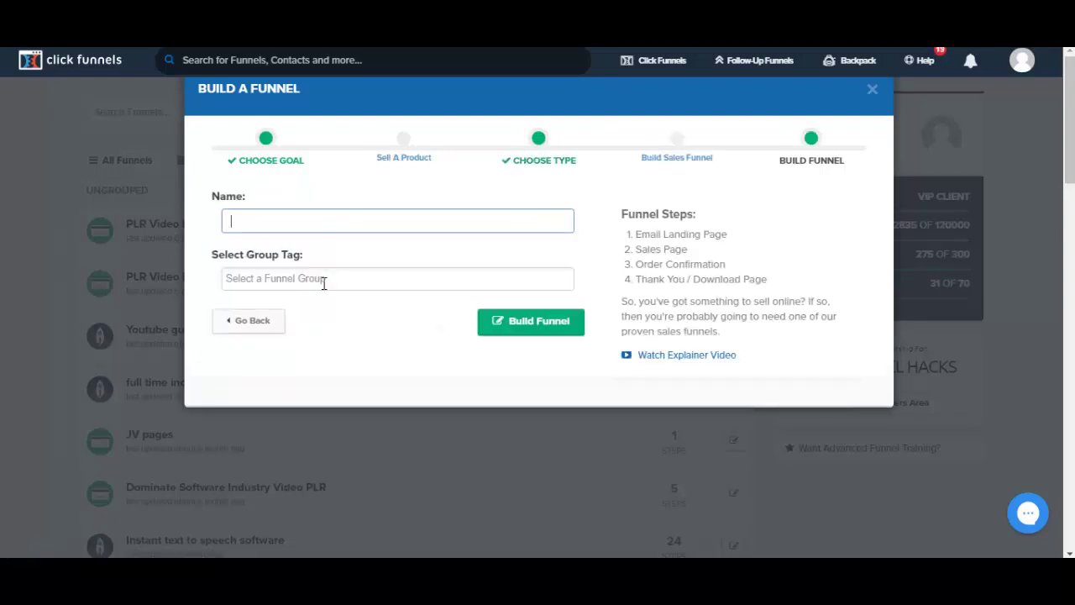
{"action": "type", "text": "sample ft income"}
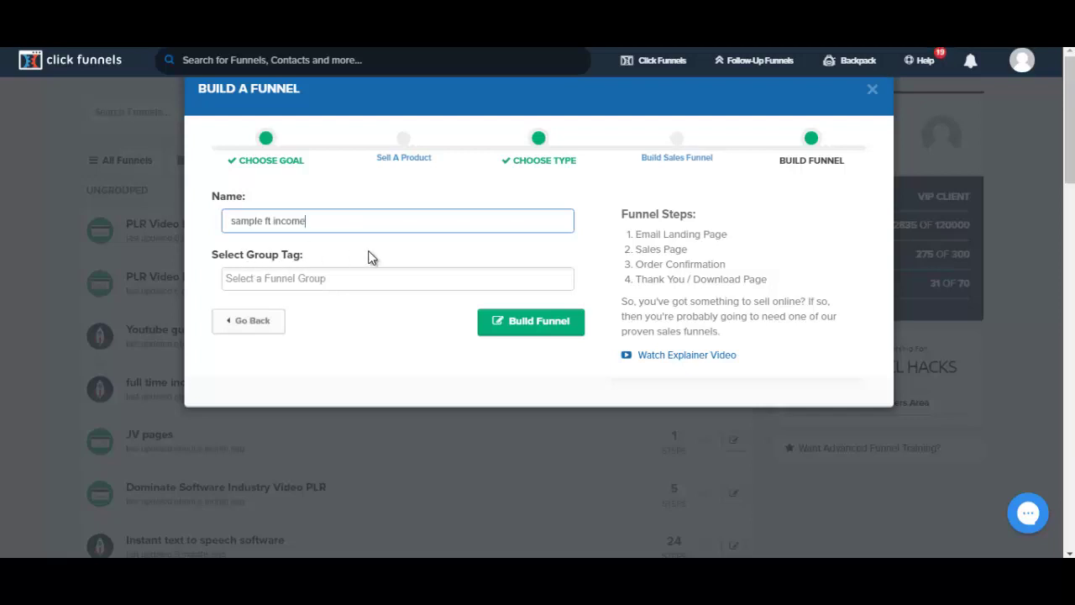
{"action": "left_click", "coordinate": [525, 324]}
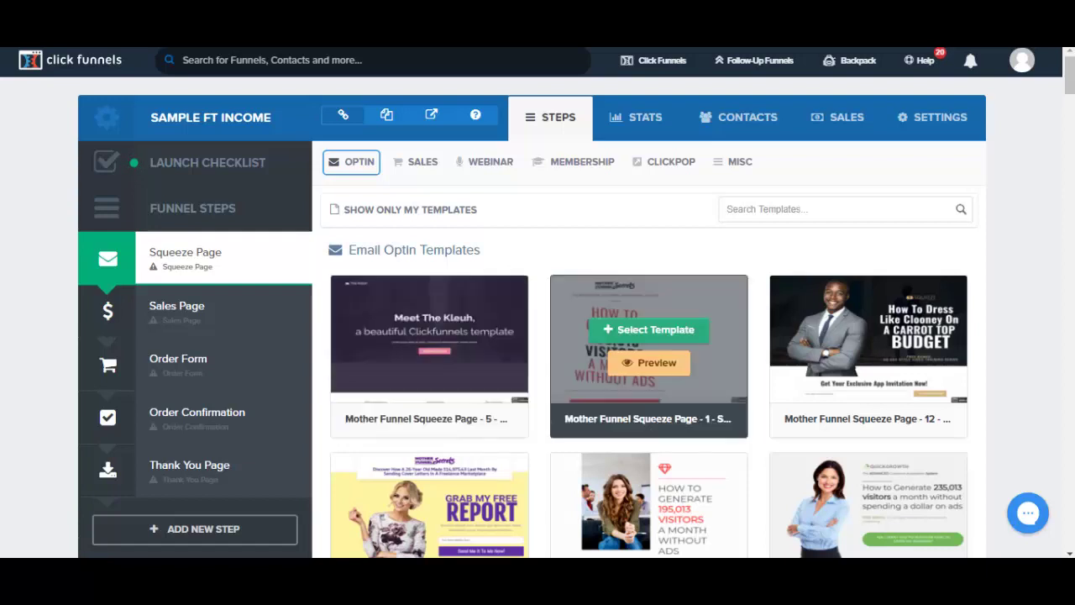
Preview the Meet The Kleuh email optin template and return to the gallery
{"action": "scroll", "coordinate": [538, 303], "scroll_direction": "down", "scroll_amount": 7}
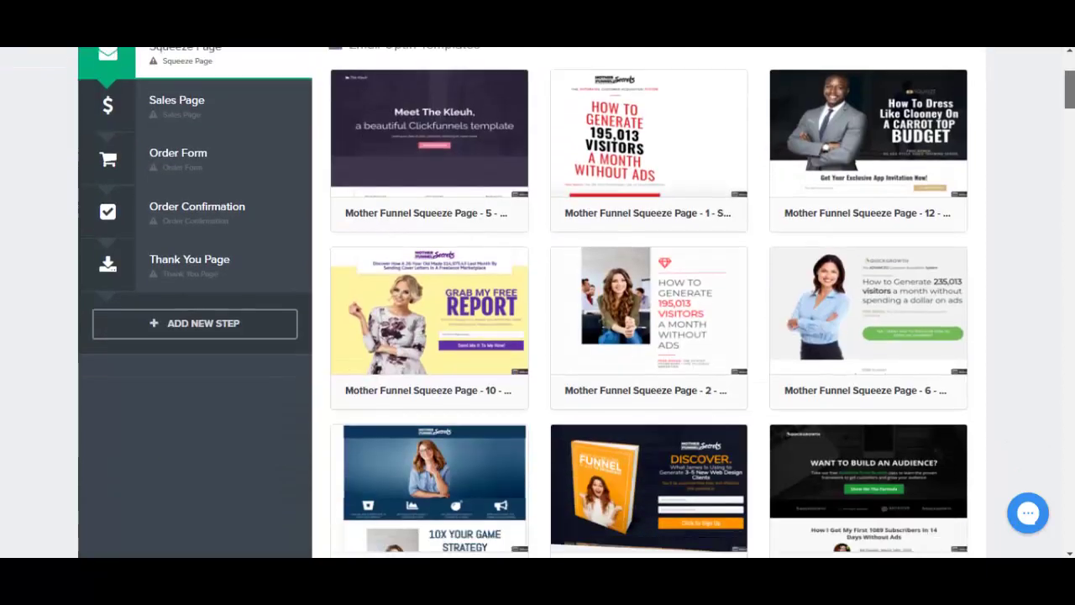
{"action": "scroll", "coordinate": [537, 302], "scroll_direction": "up", "scroll_amount": 7}
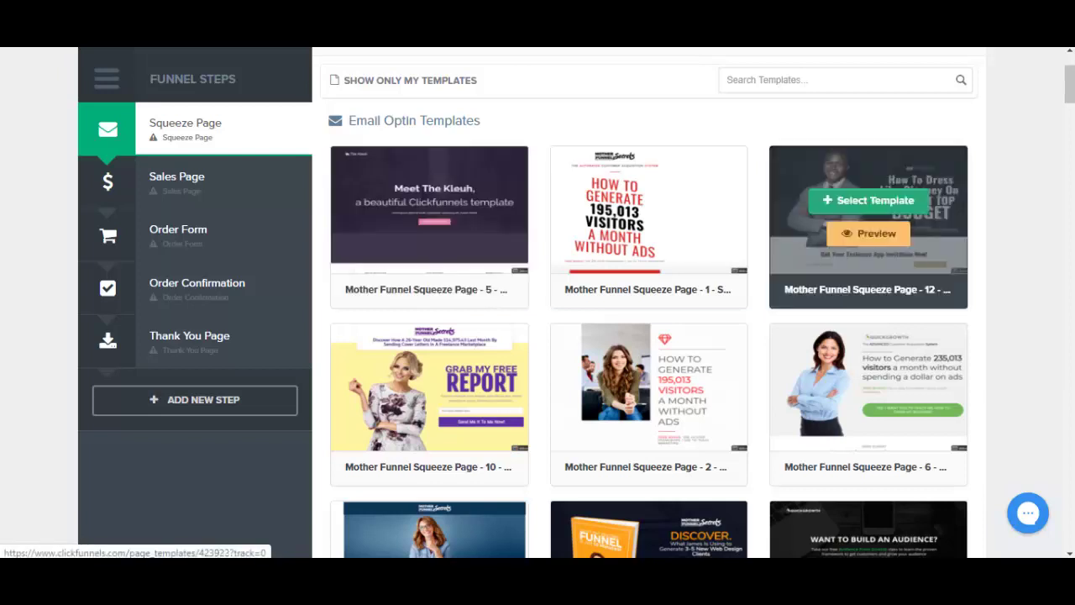
{"action": "left_click", "coordinate": [429, 232]}
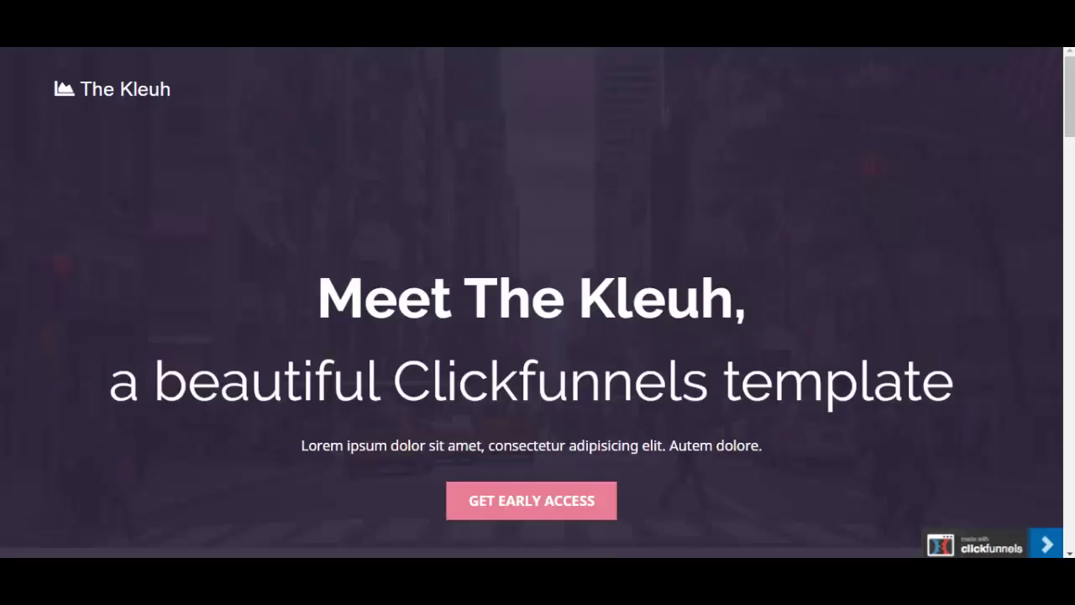
{"action": "key", "text": "ctrl+w"}
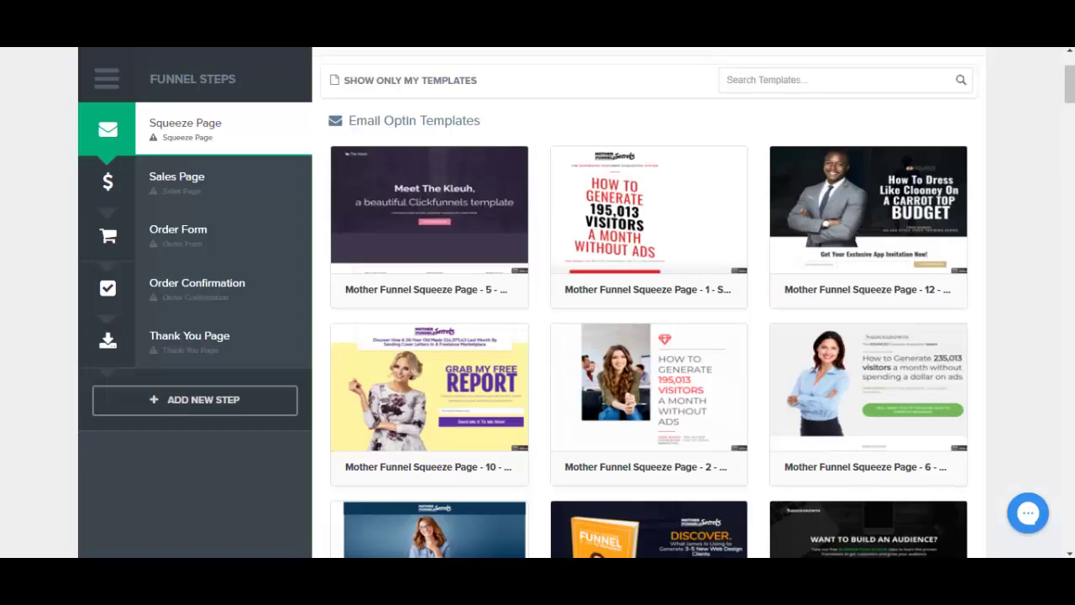
Preview the FREE Video squeeze template and return to the gallery
{"action": "scroll", "coordinate": [648, 336], "scroll_direction": "down", "scroll_amount": 3}
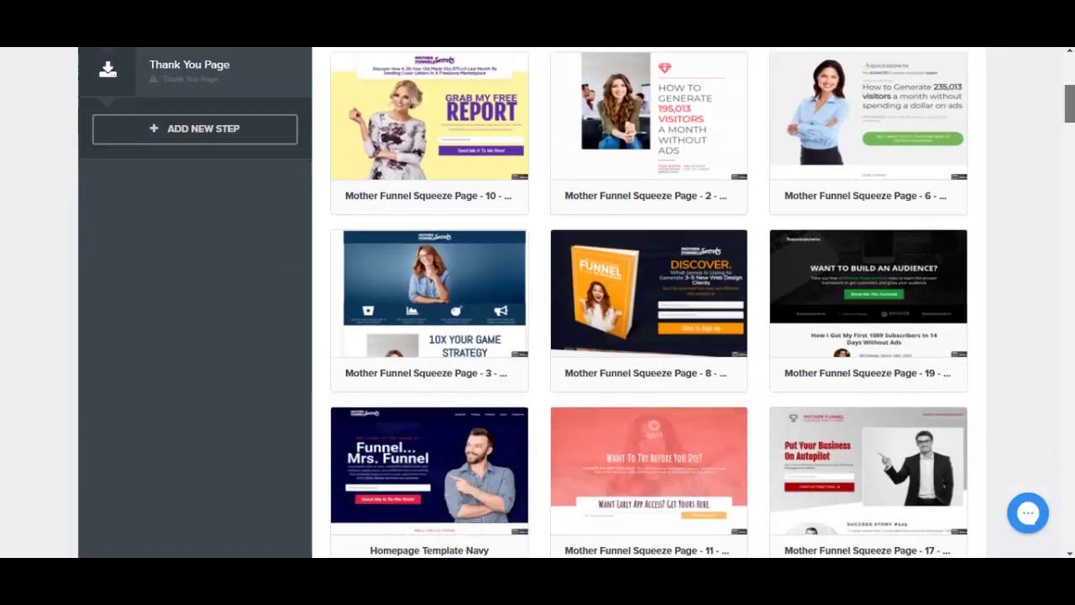
{"action": "scroll", "coordinate": [649, 302], "scroll_direction": "down", "scroll_amount": 7}
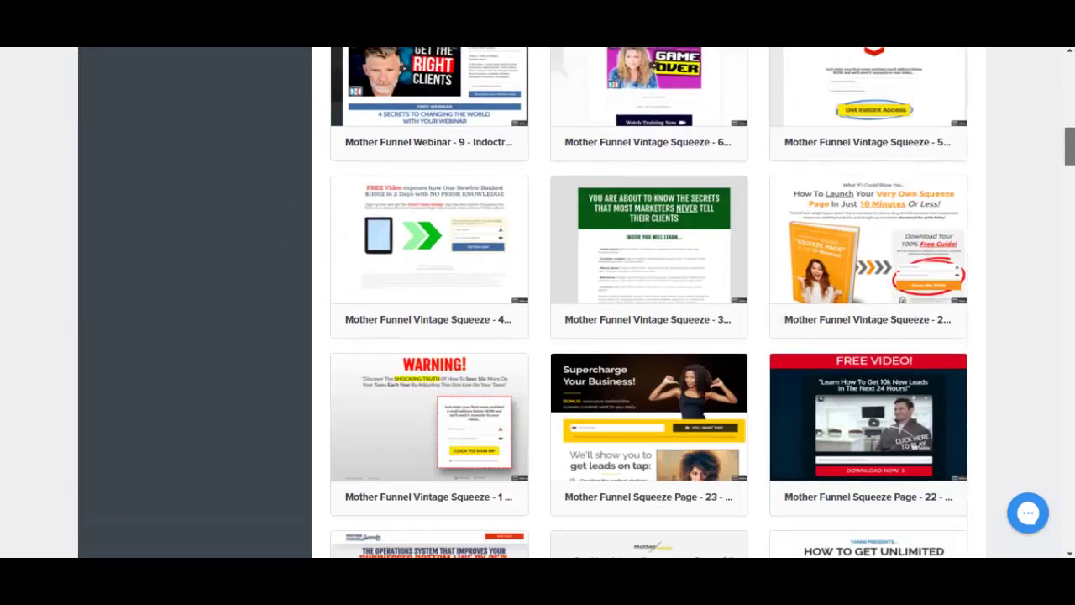
{"action": "left_click", "coordinate": [425, 261]}
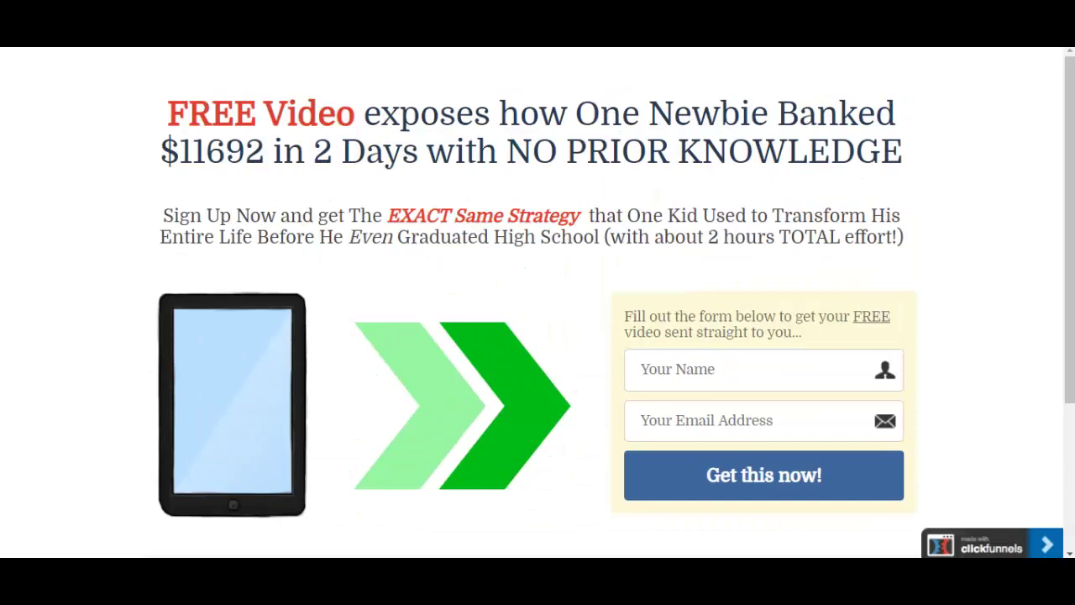
{"action": "key", "text": "ctrl+w"}
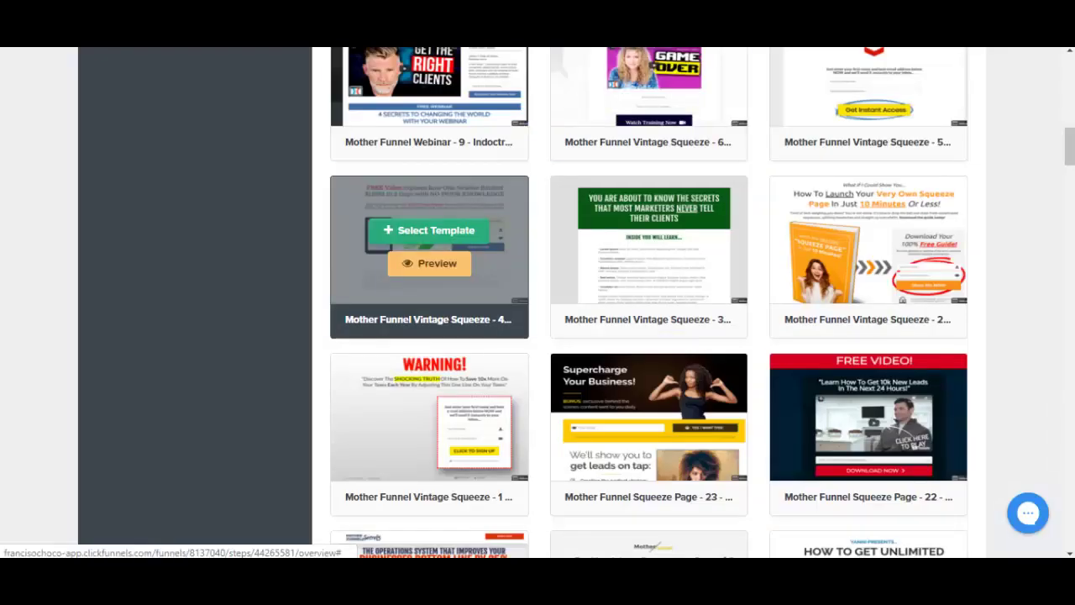
Select the FREE Video template as the Squeeze Page's control page
{"action": "left_click", "coordinate": [428, 230]}
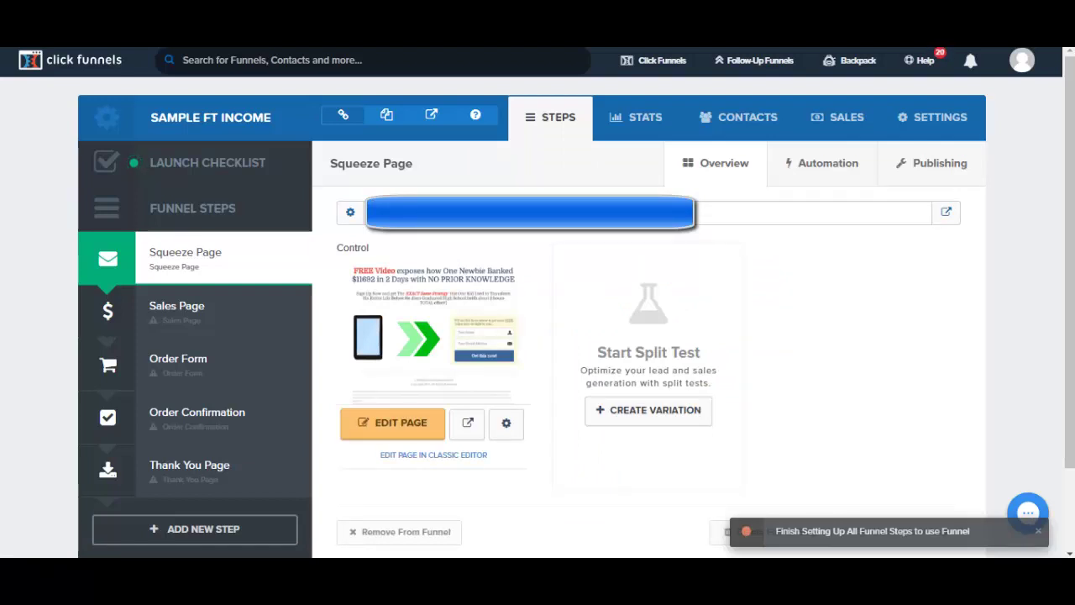
{"action": "scroll", "coordinate": [999, 325], "scroll_direction": "down", "scroll_amount": 2}
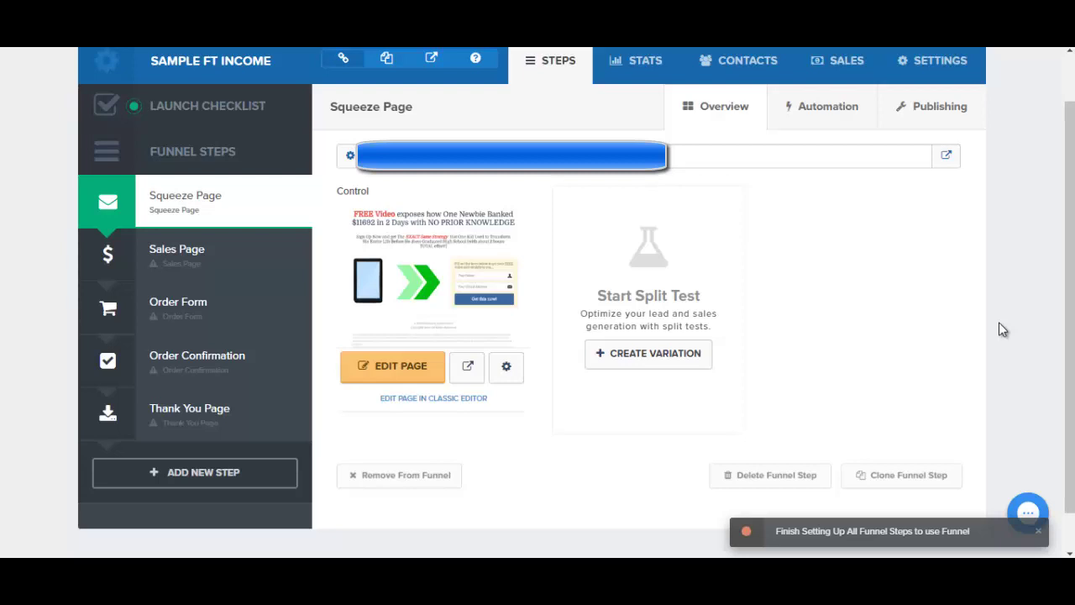
{"action": "right_click", "coordinate": [383, 384]}
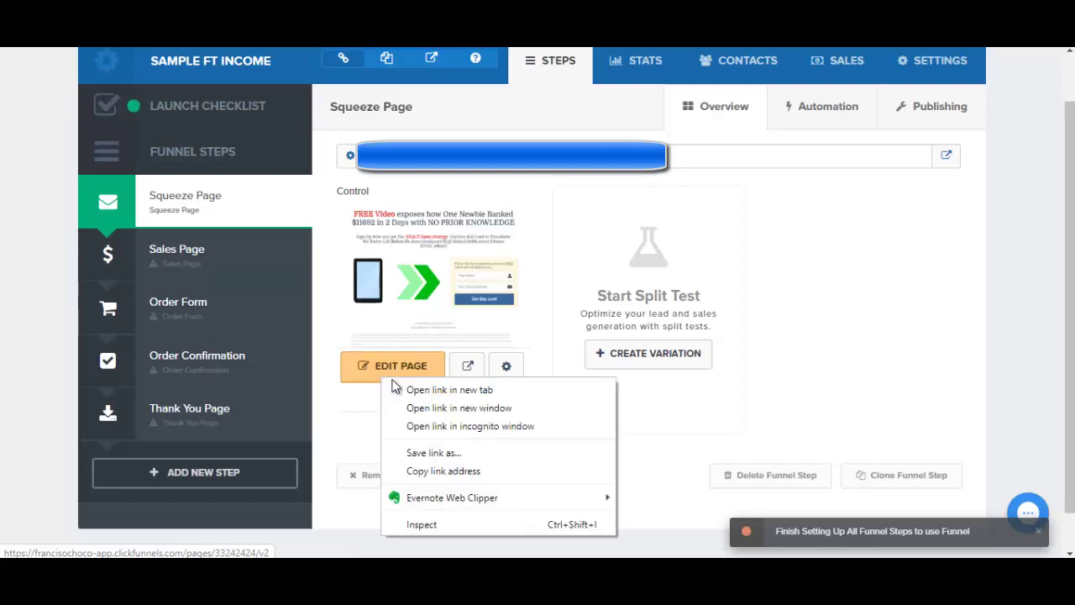
Open the FREE Video squeeze page's editor in a new tab and look over the page
{"action": "left_click", "coordinate": [409, 387]}
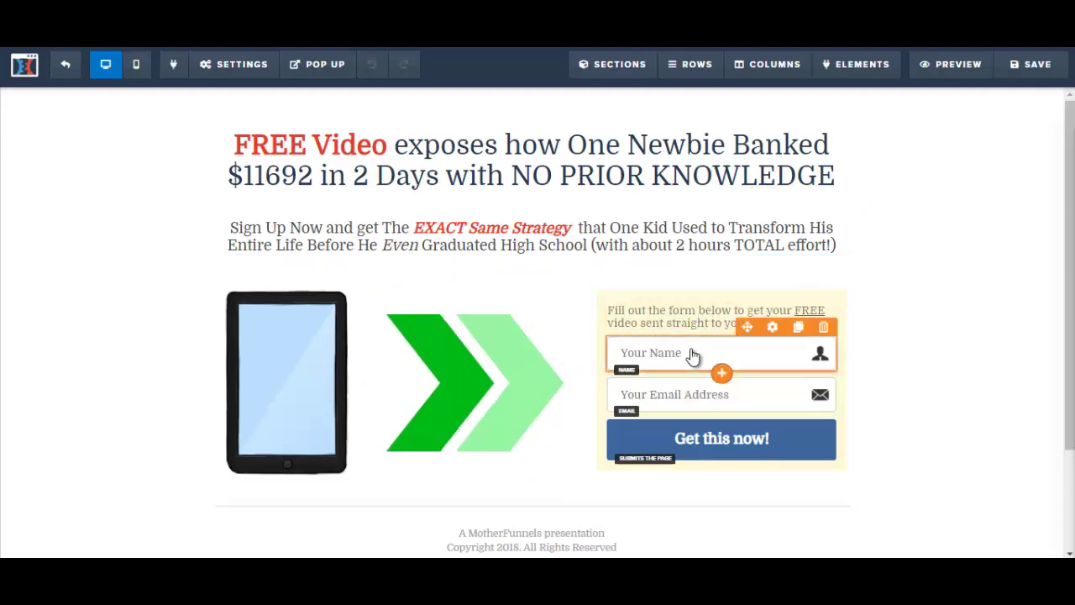
{"action": "scroll", "coordinate": [519, 443], "scroll_direction": "down", "scroll_amount": 1}
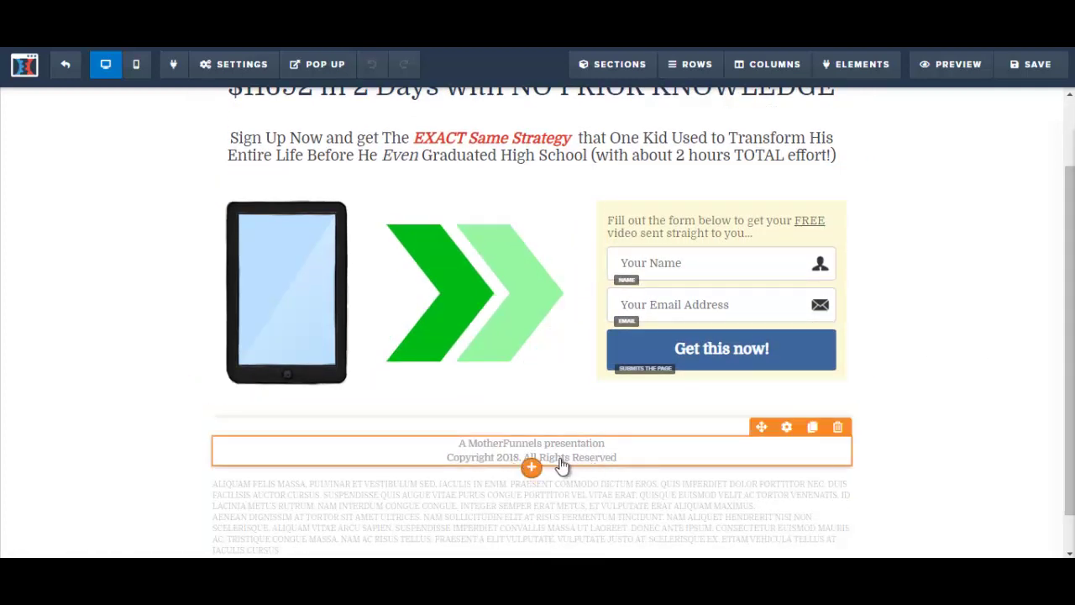
{"action": "left_click", "coordinate": [471, 449]}
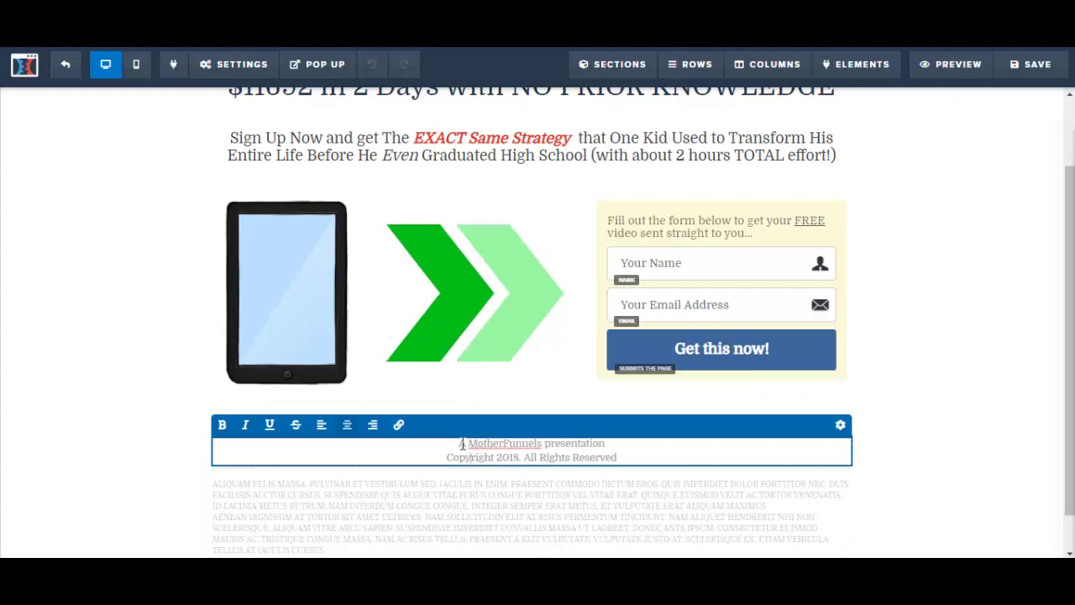
{"action": "scroll", "coordinate": [462, 444], "scroll_direction": "down", "scroll_amount": 1}
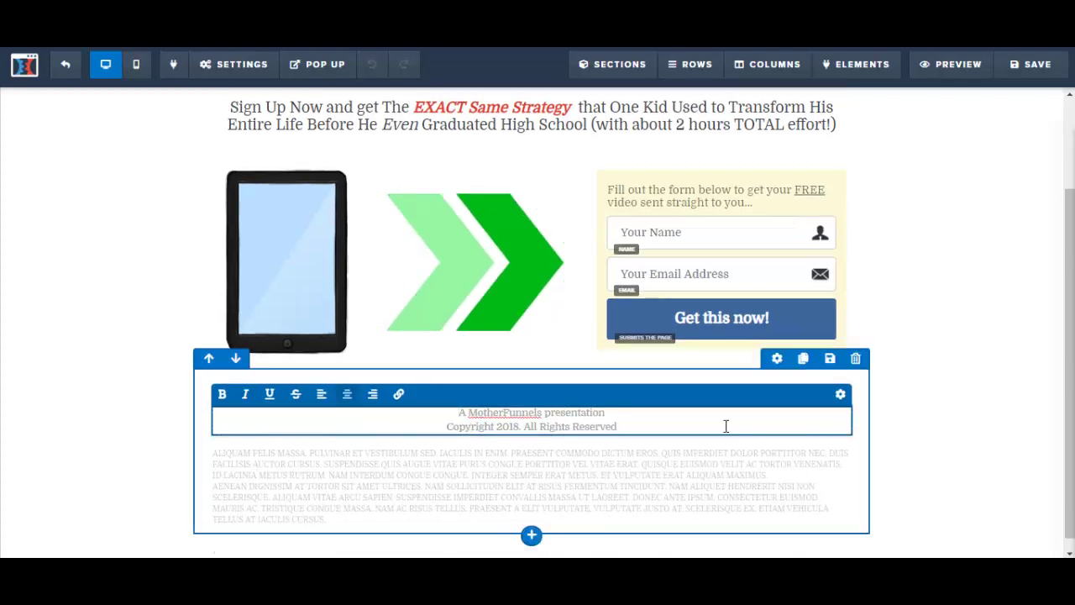
{"action": "scroll", "coordinate": [409, 174], "scroll_direction": "up", "scroll_amount": 3}
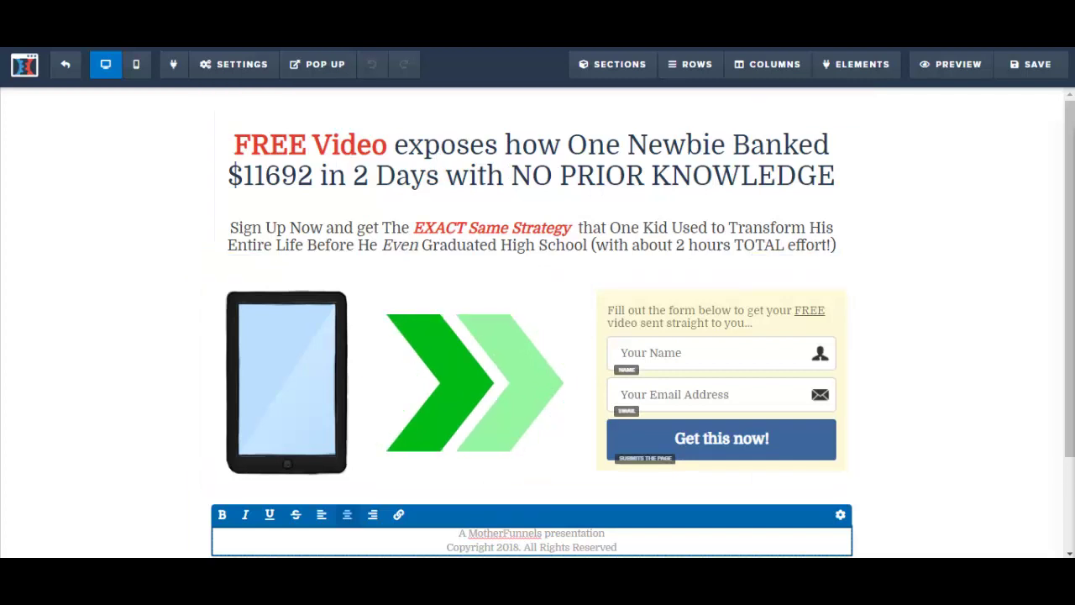
Select the two-line checklist headline in the Notepad notes and return to the editor
{"action": "left_click", "coordinate": [208, 487]}
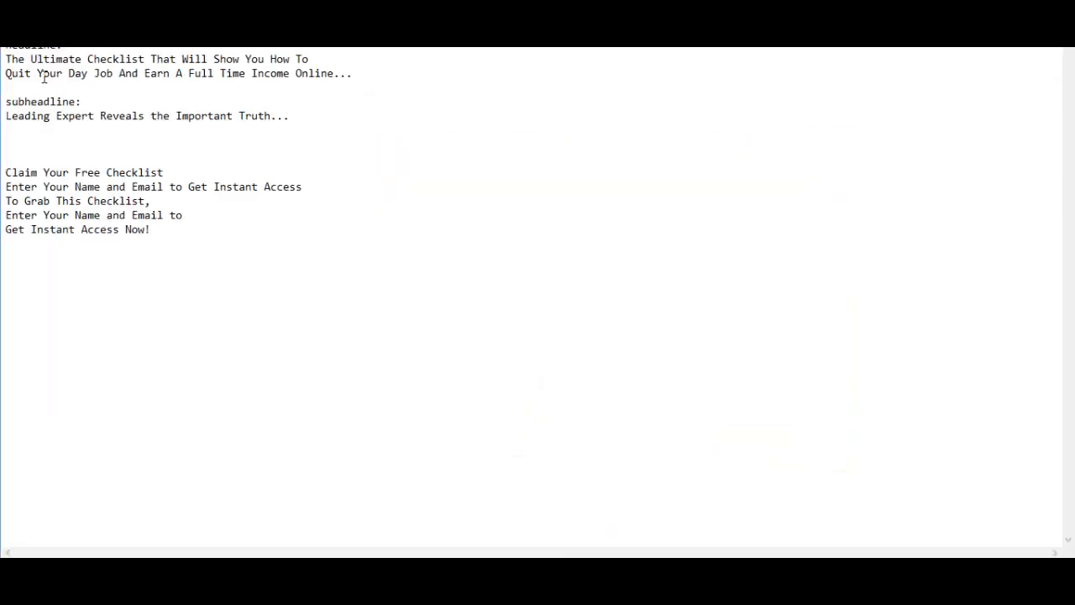
{"action": "left_click_drag", "start_coordinate": [7, 59], "coordinate": [390, 75]}
{"action": "key", "text": "ctrl+c"}
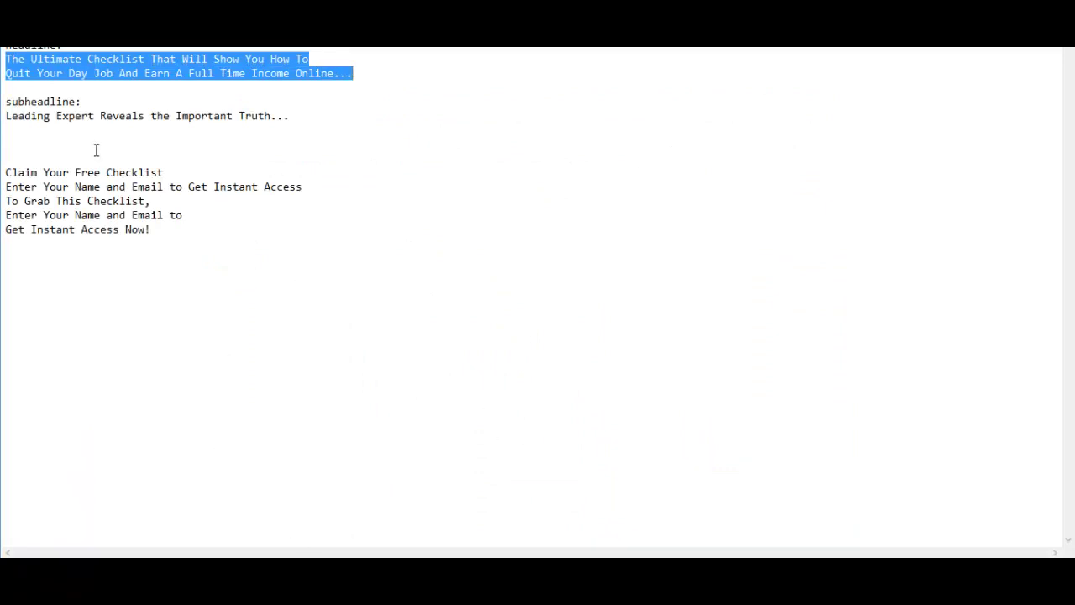
{"action": "key", "text": "alt+Tab"}
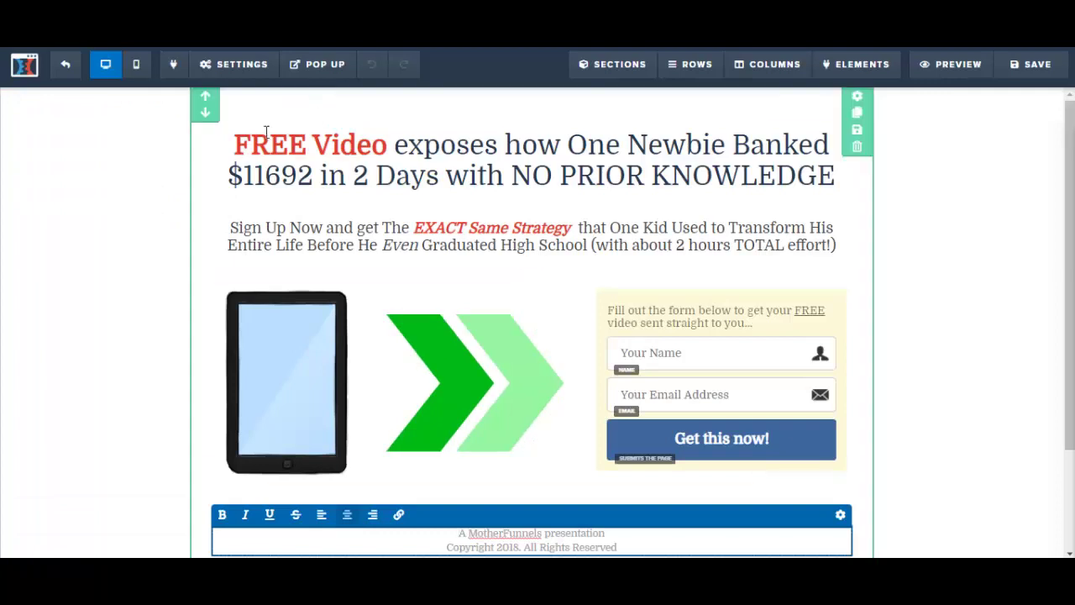
Paste the Ultimate Checklist quit-your-day-job headline over the existing FREE Video headline
{"action": "left_click", "coordinate": [257, 160]}
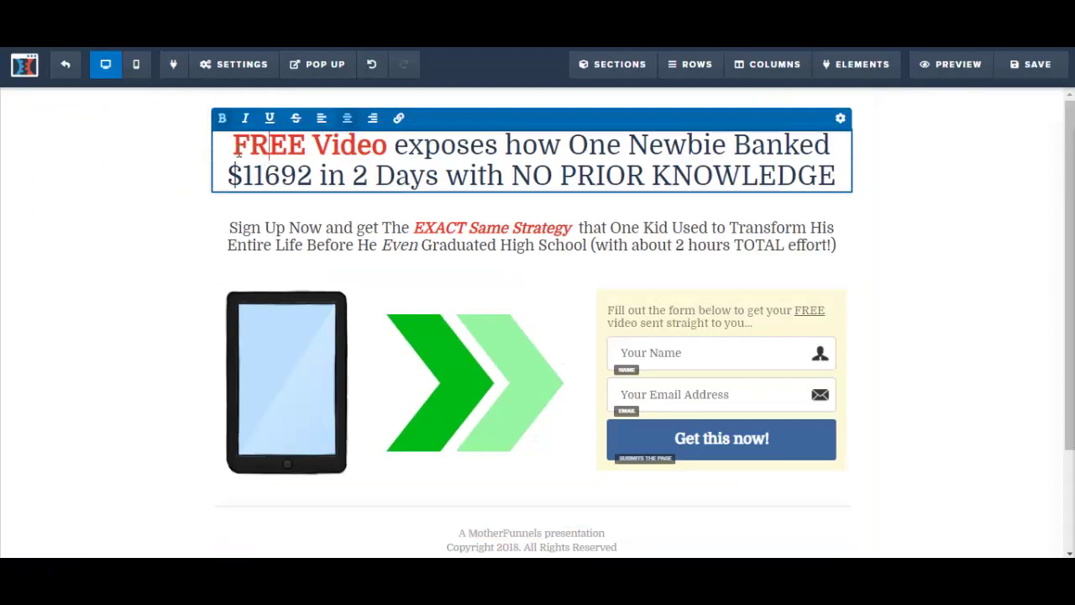
{"action": "left_click_drag", "start_coordinate": [229, 145], "coordinate": [854, 173]}
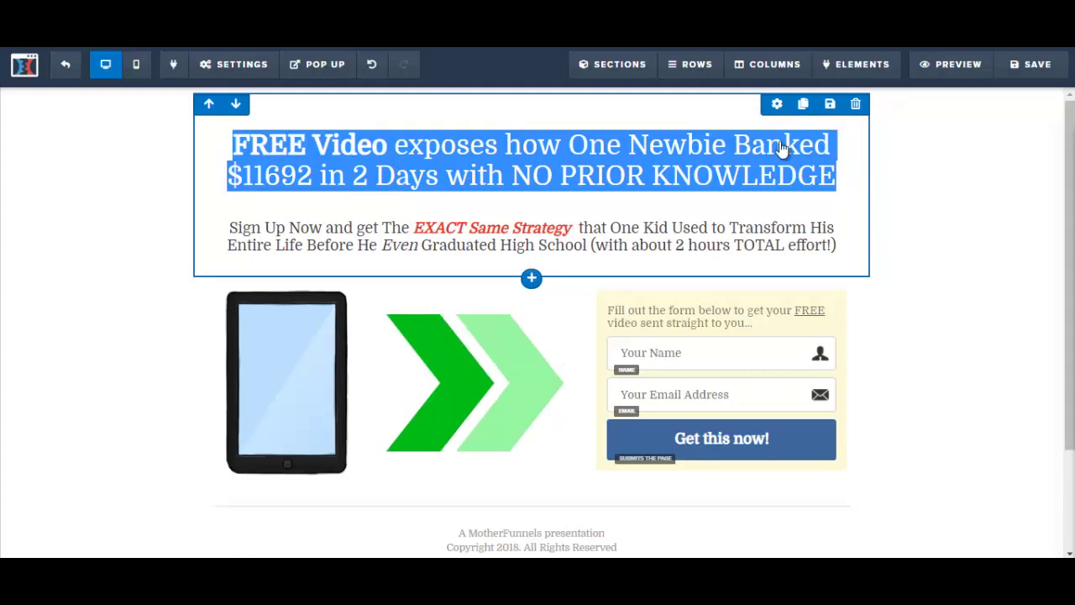
{"action": "left_click", "coordinate": [644, 143]}
{"action": "key", "text": "ctrl+v"}
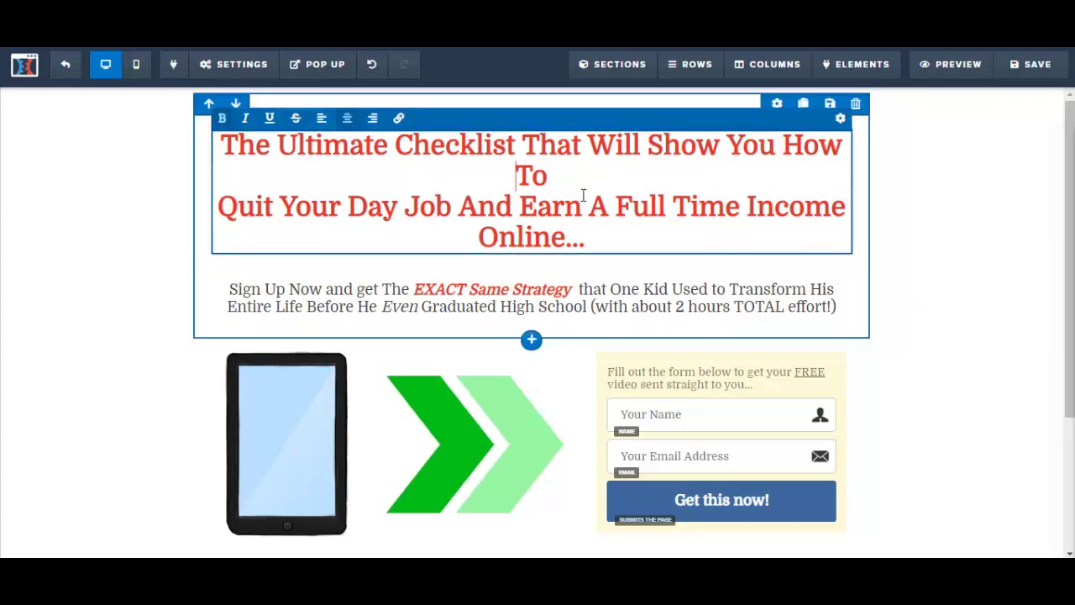
{"action": "triple_click", "coordinate": [594, 238]}
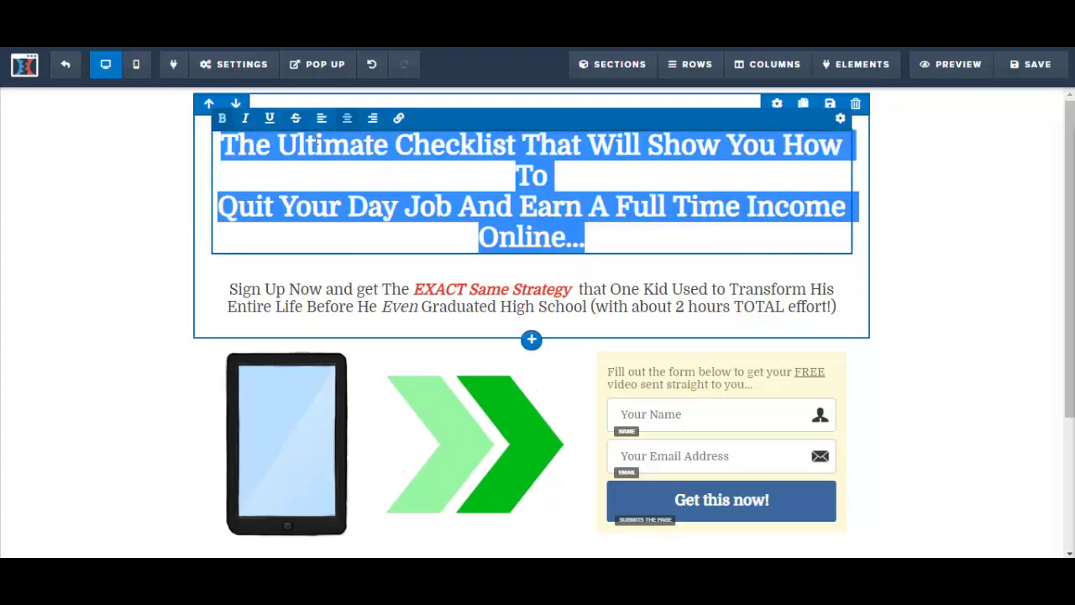
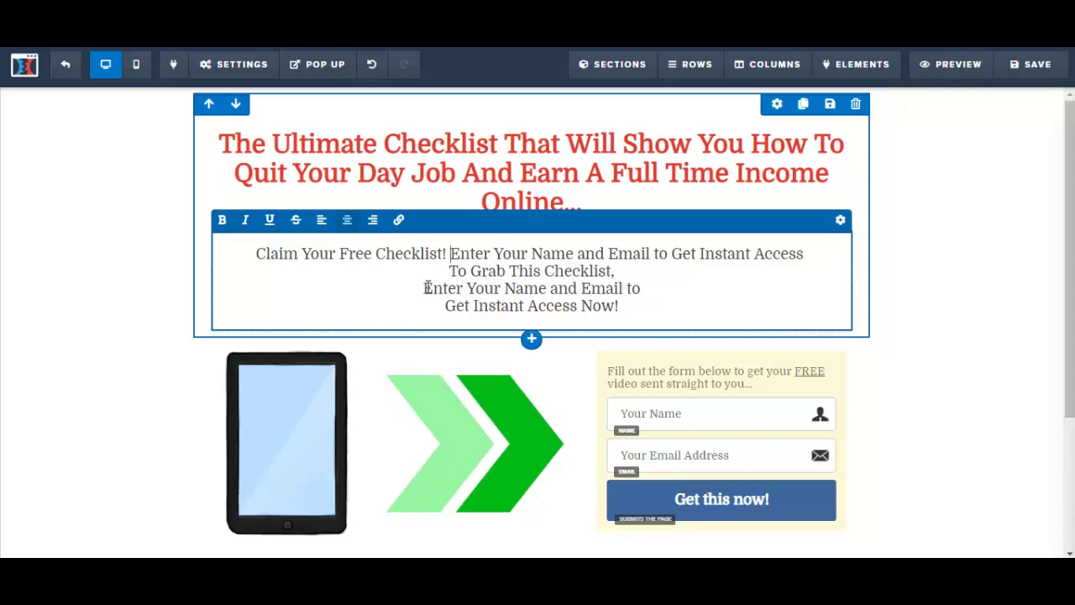
Trim the subheadline's last two lines so it ends with 'To Grab This Checklist...'
{"action": "left_click_drag", "start_coordinate": [425, 288], "coordinate": [636, 310]}
{"action": "key", "text": "BackSpace"}
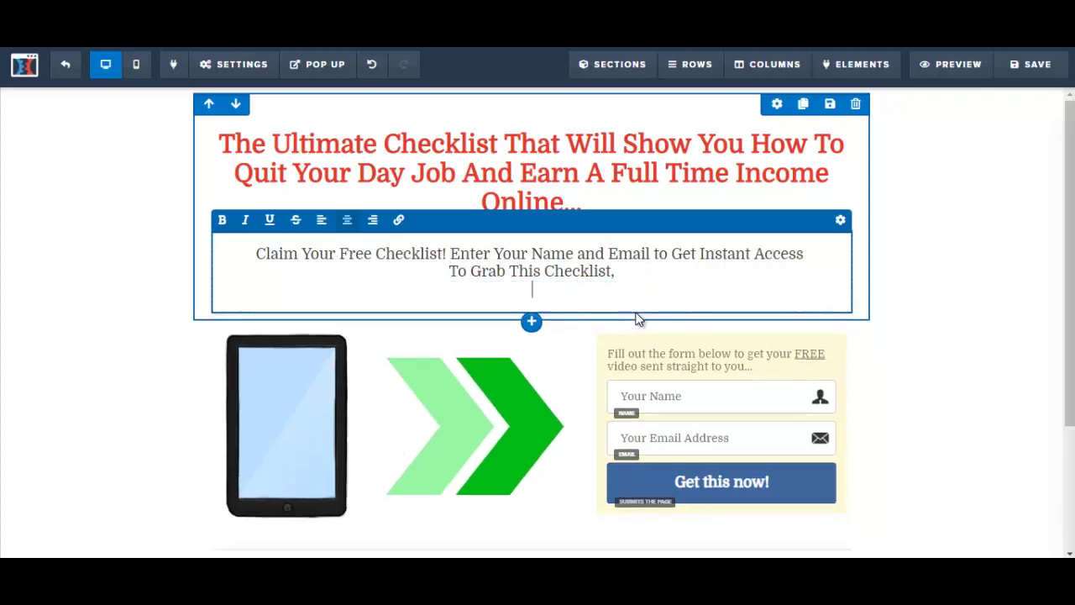
{"action": "key", "text": "BackSpace"}
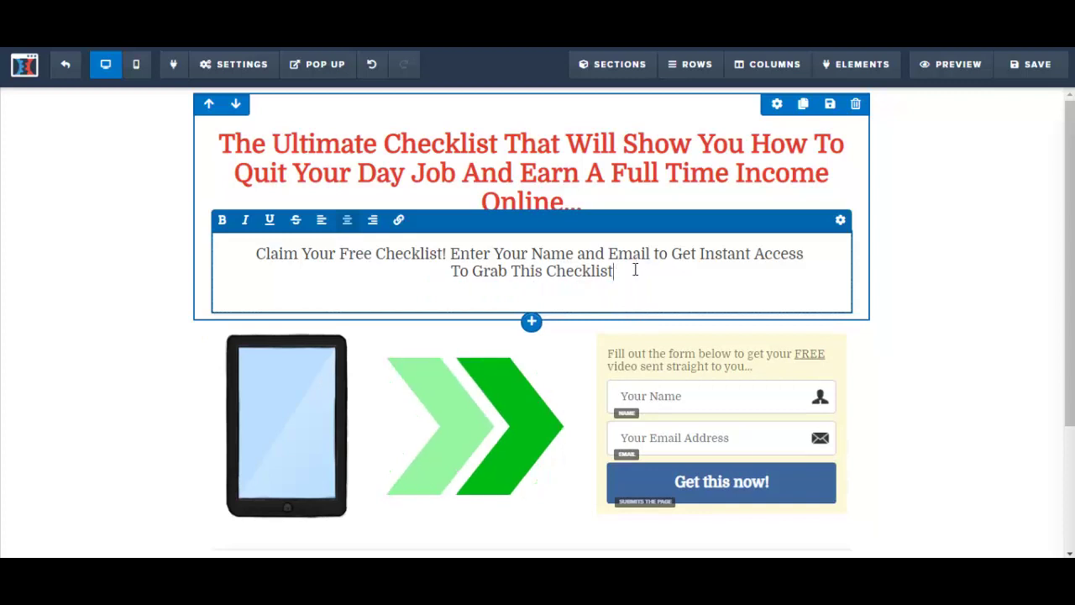
{"action": "type", "text": "..."}
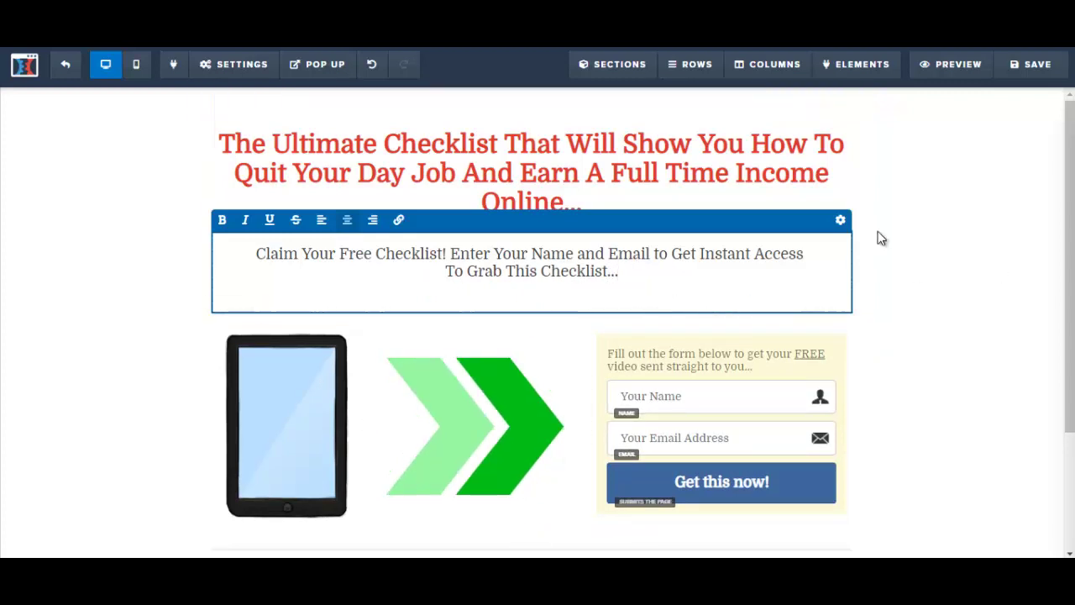
{"action": "left_click", "coordinate": [879, 238]}
Make the whole subheadline bold and raise its font size to 28
{"action": "left_click", "coordinate": [276, 268]}
{"action": "left_click_drag", "start_coordinate": [260, 252], "coordinate": [773, 271]}
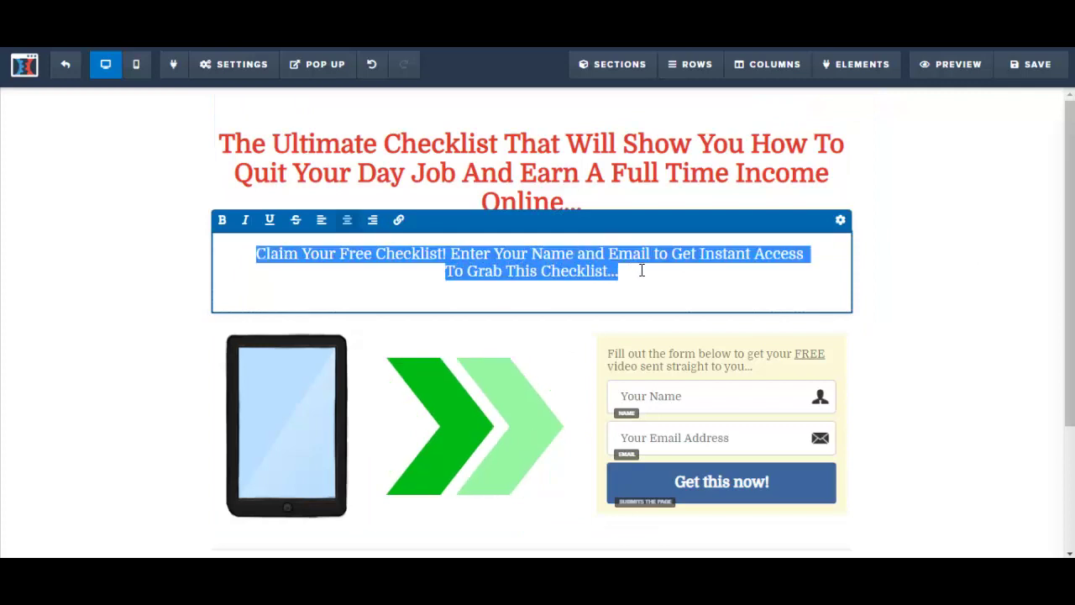
{"action": "left_click", "coordinate": [223, 222]}
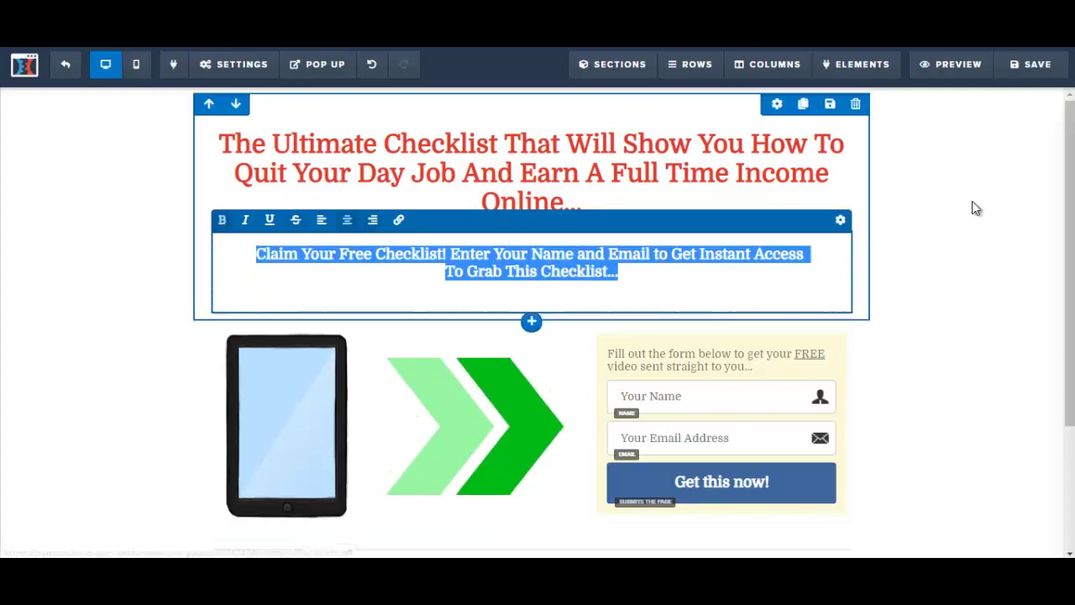
{"action": "left_click", "coordinate": [841, 221]}
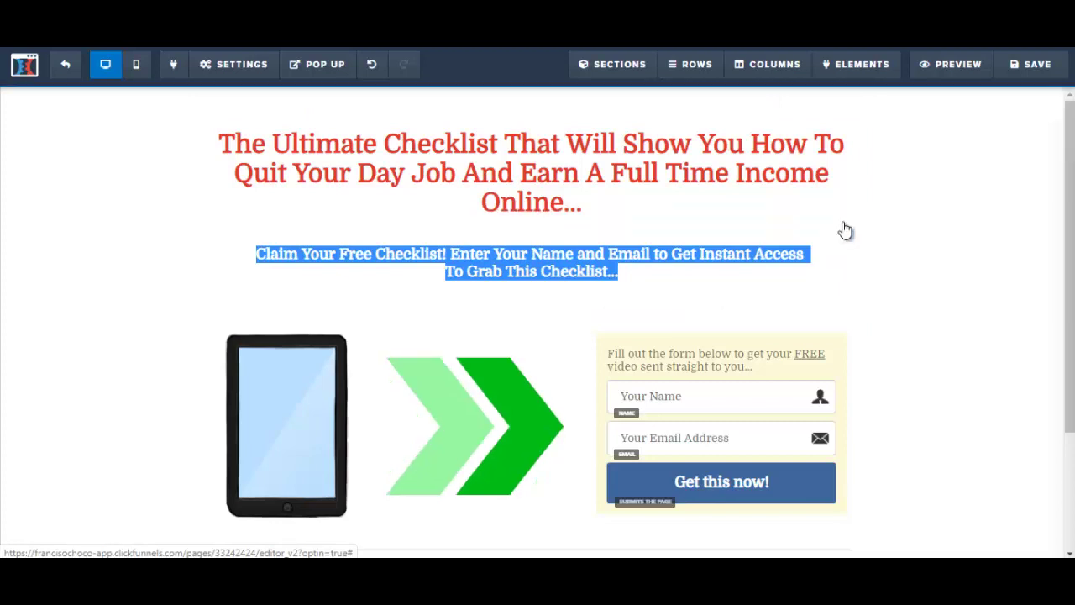
{"action": "left_click_drag", "start_coordinate": [919, 250], "coordinate": [937, 252]}
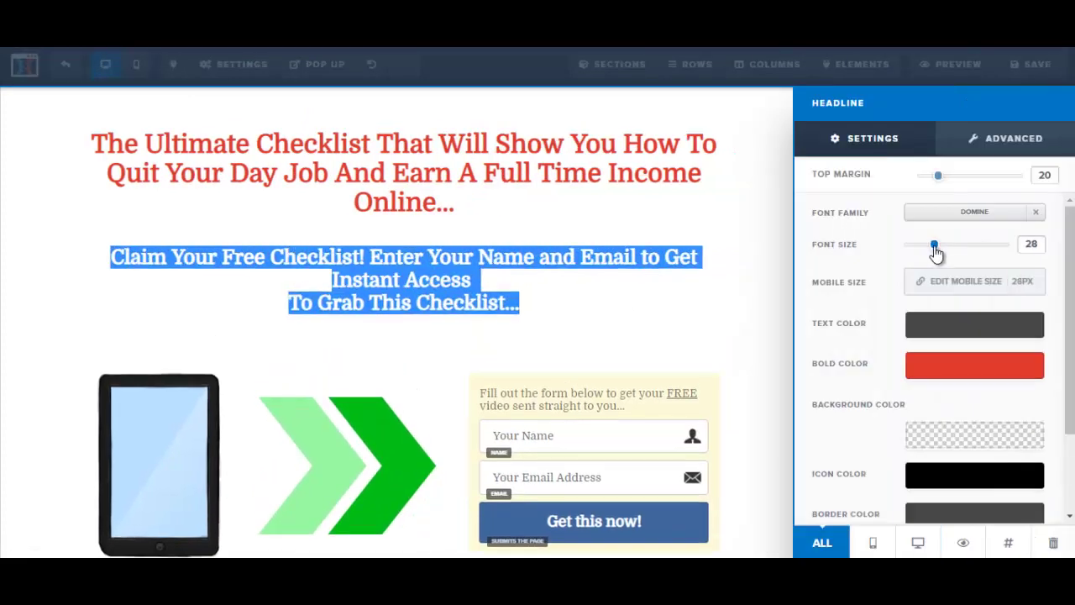
Change the subheadline's bold colour from red to dark grey #2d2d2d and save the page
{"action": "left_click", "coordinate": [617, 255]}
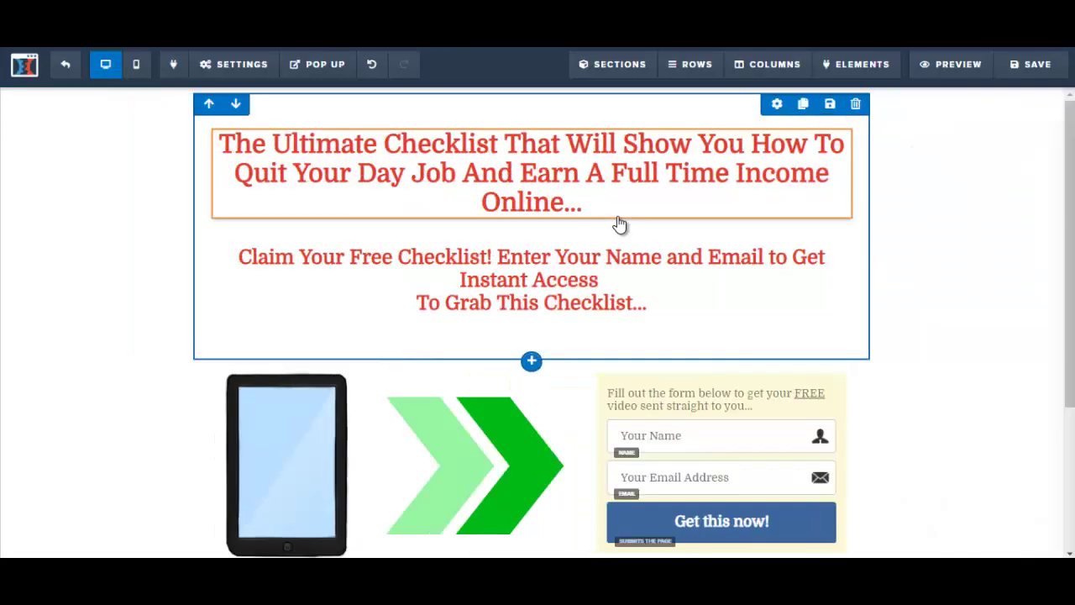
{"action": "left_click", "coordinate": [443, 264]}
{"action": "left_click_drag", "start_coordinate": [240, 257], "coordinate": [385, 257]}
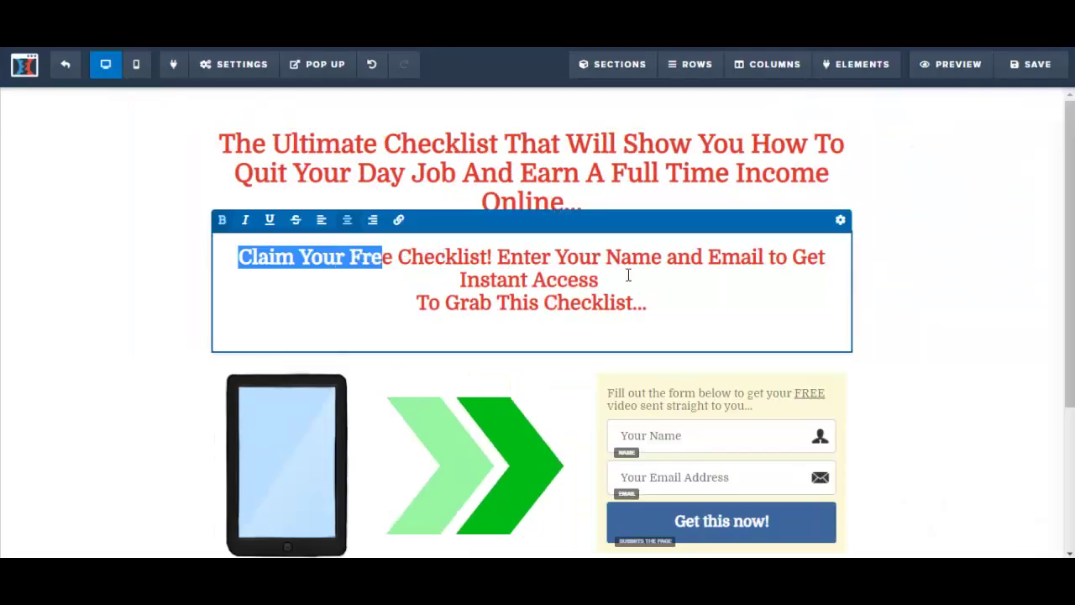
{"action": "left_click_drag", "start_coordinate": [629, 276], "coordinate": [664, 299]}
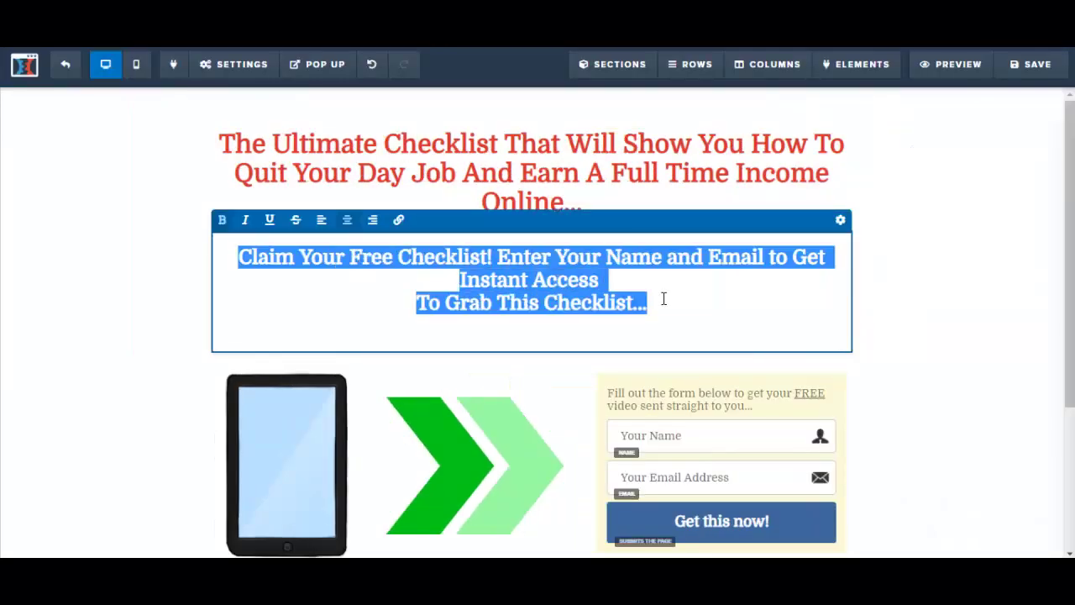
{"action": "left_click", "coordinate": [840, 220]}
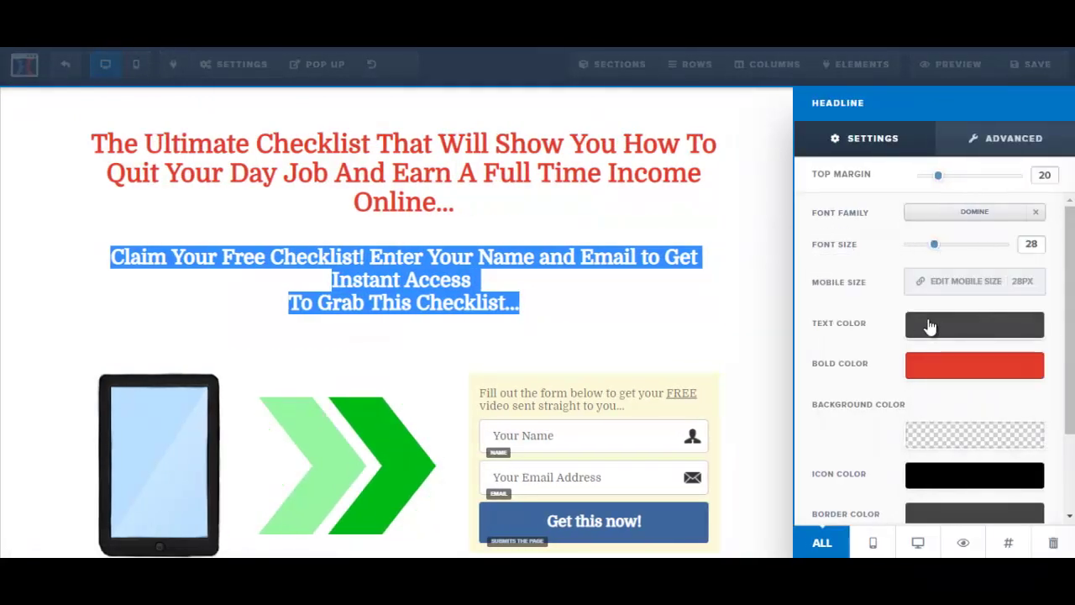
{"action": "left_click", "coordinate": [924, 375]}
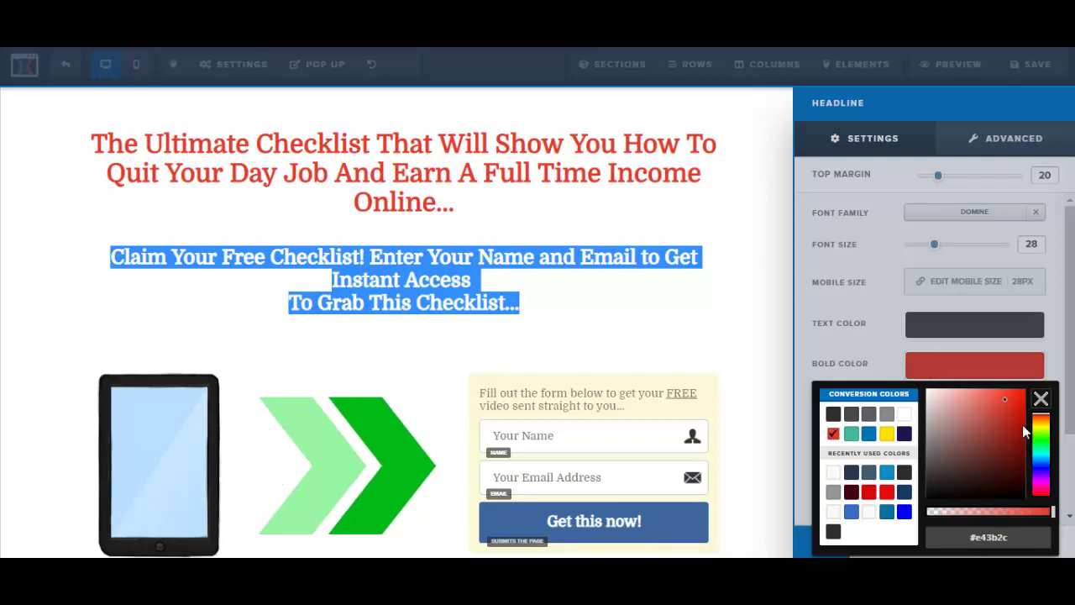
{"action": "left_click", "coordinate": [835, 413]}
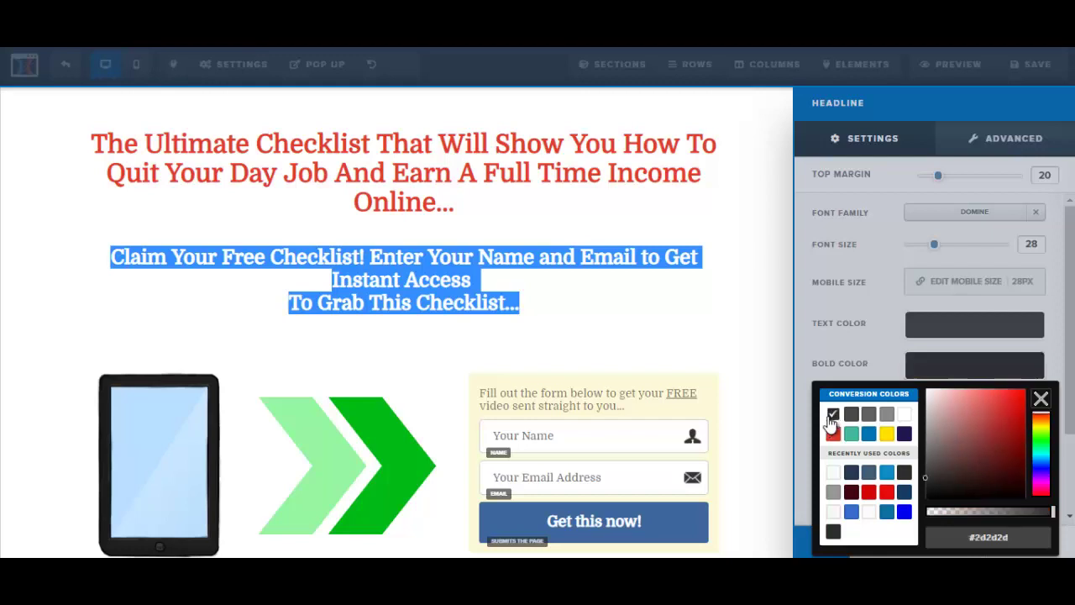
{"action": "left_click", "coordinate": [643, 326]}
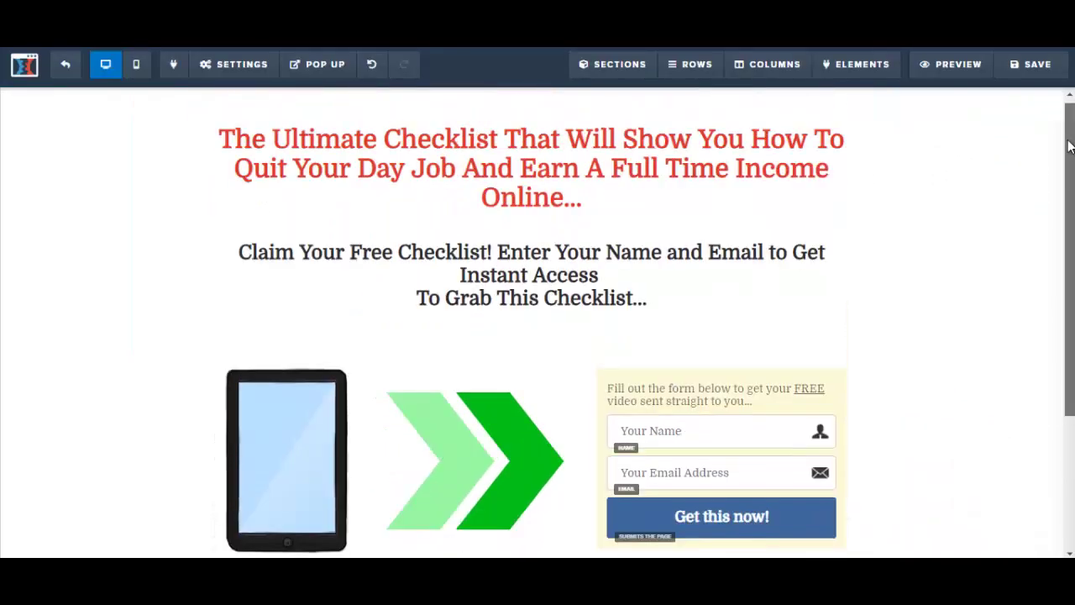
{"action": "left_click", "coordinate": [1039, 69]}
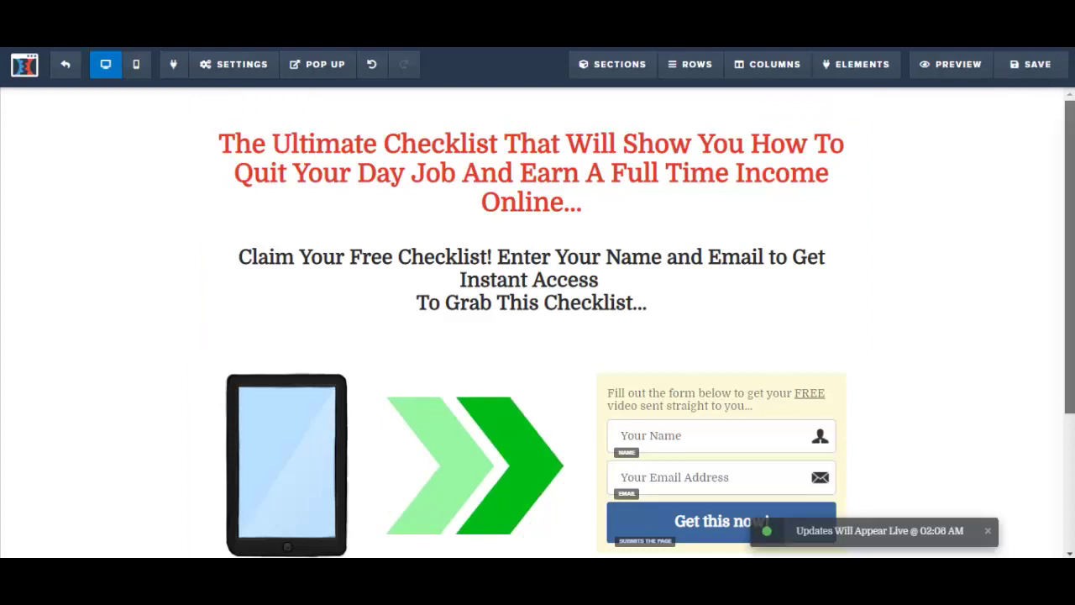
Replace 'video' with 'checklist' in the form's intro line so it offers the FREE checklist
{"action": "scroll", "coordinate": [756, 203], "scroll_direction": "down", "scroll_amount": 3}
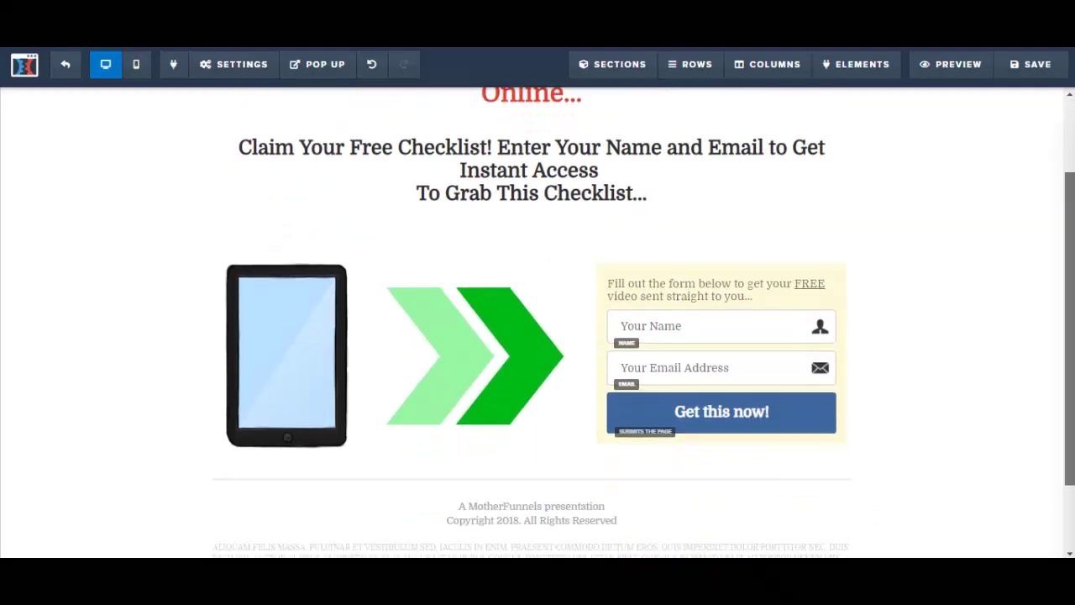
{"action": "left_click", "coordinate": [638, 299]}
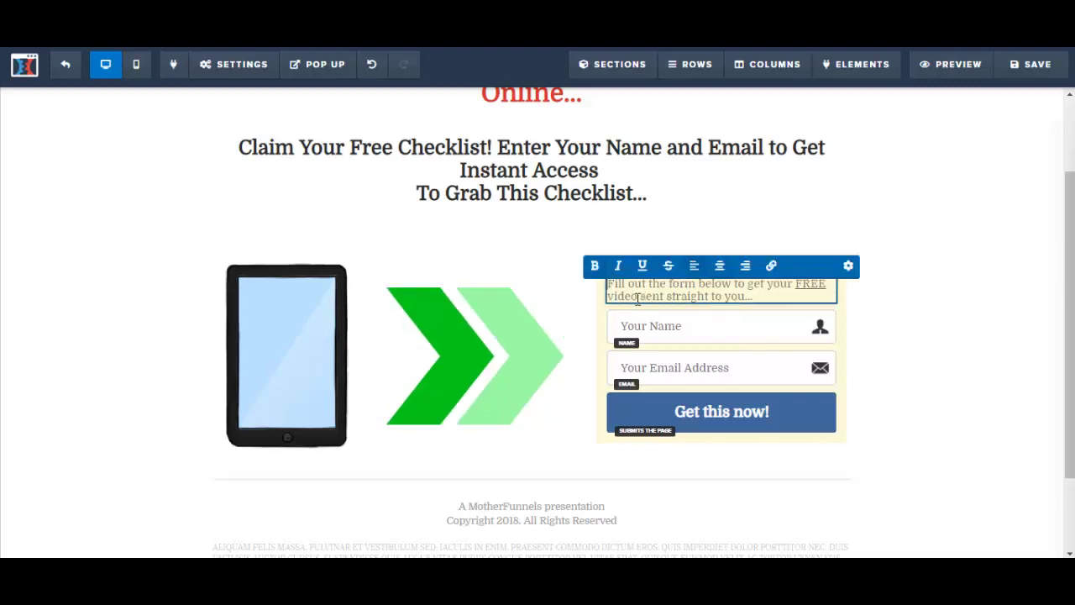
{"action": "double_click", "coordinate": [631, 296]}
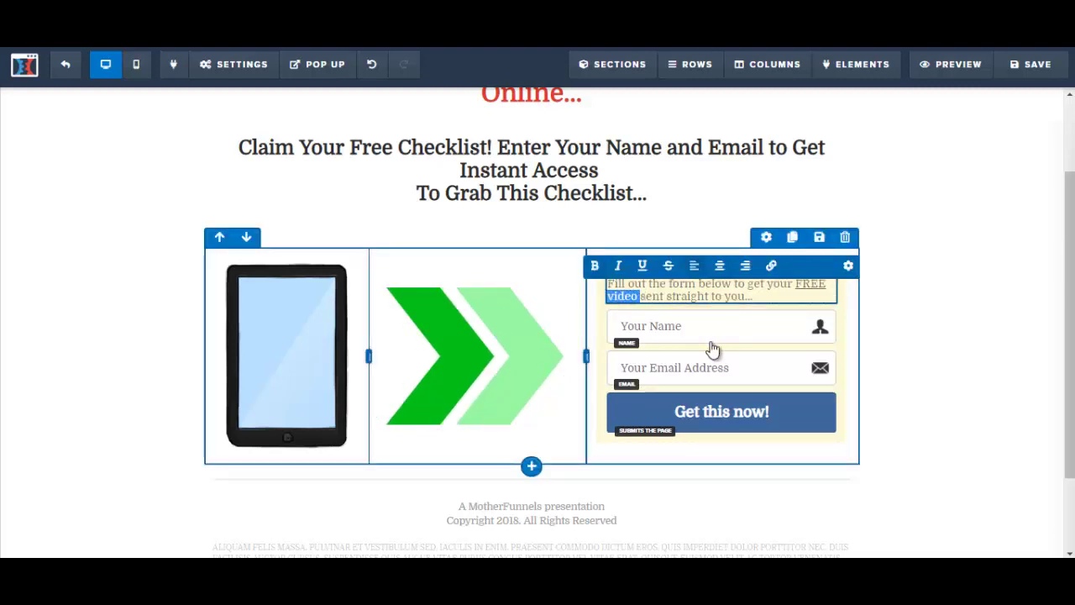
{"action": "type", "text": "checklist"}
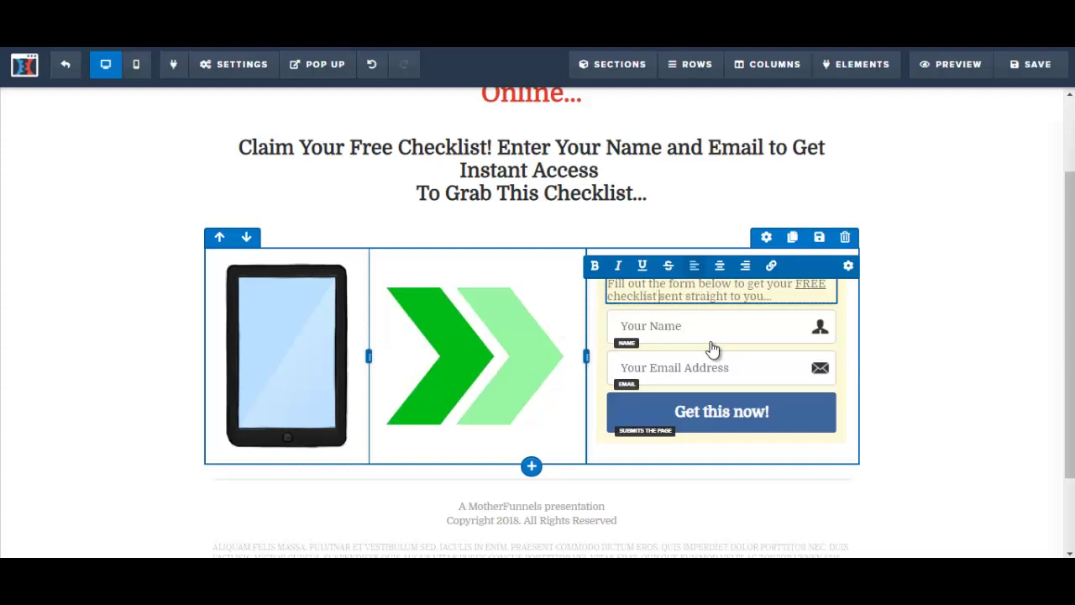
{"action": "left_click", "coordinate": [929, 351]}
{"action": "scroll", "coordinate": [1068, 288], "scroll_direction": "up", "scroll_amount": 1}
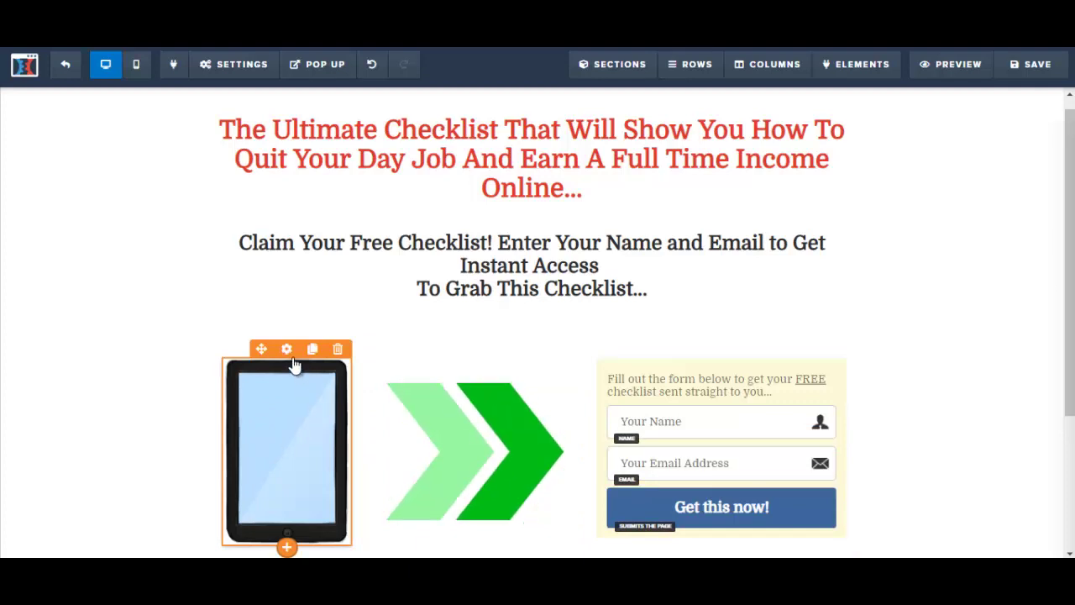
Search the free stock images for 'checklist' to replace the tablet picture, and pick the clipboard illustration
{"action": "left_click", "coordinate": [287, 407]}
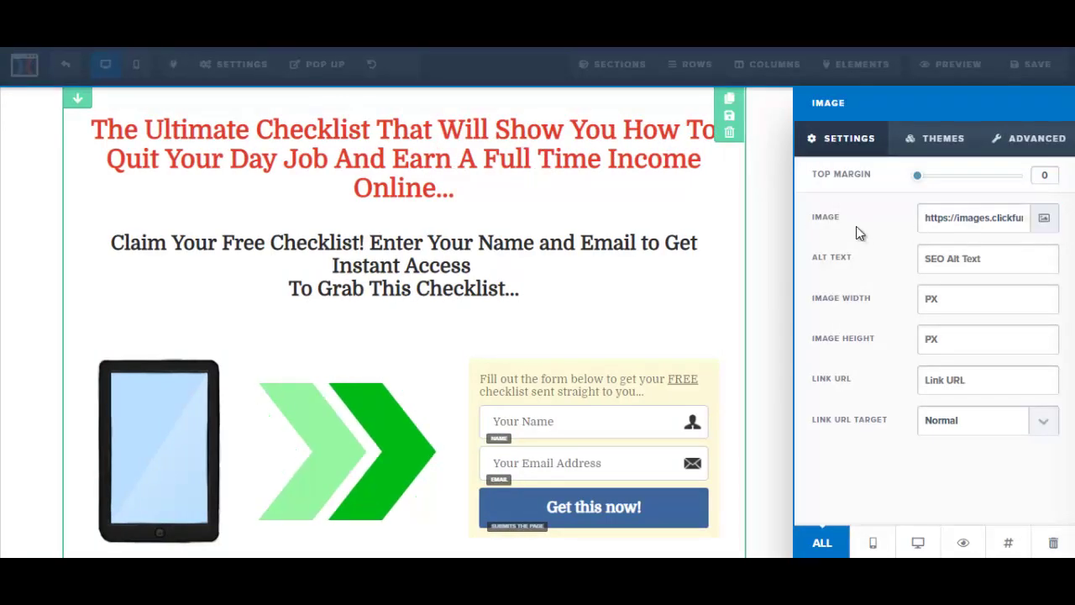
{"action": "left_click", "coordinate": [1046, 224]}
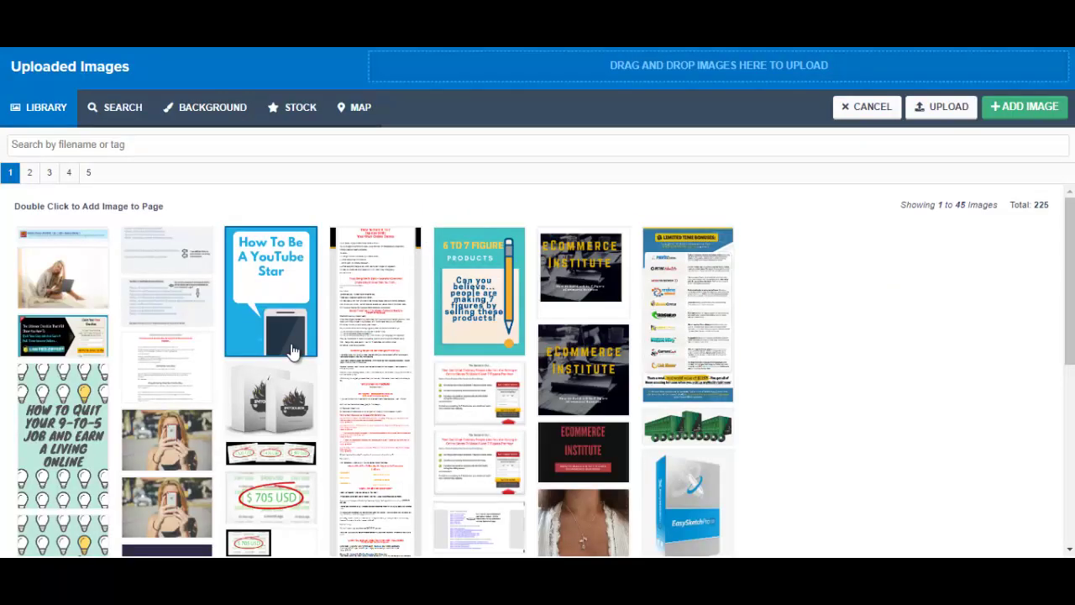
{"action": "left_click", "coordinate": [122, 118]}
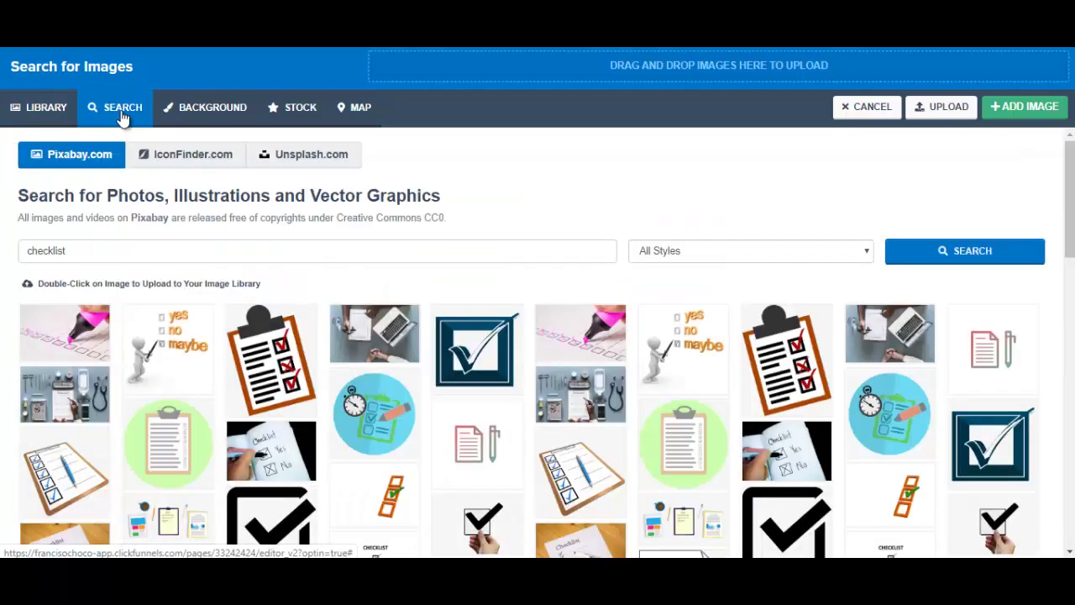
{"action": "left_click", "coordinate": [62, 254]}
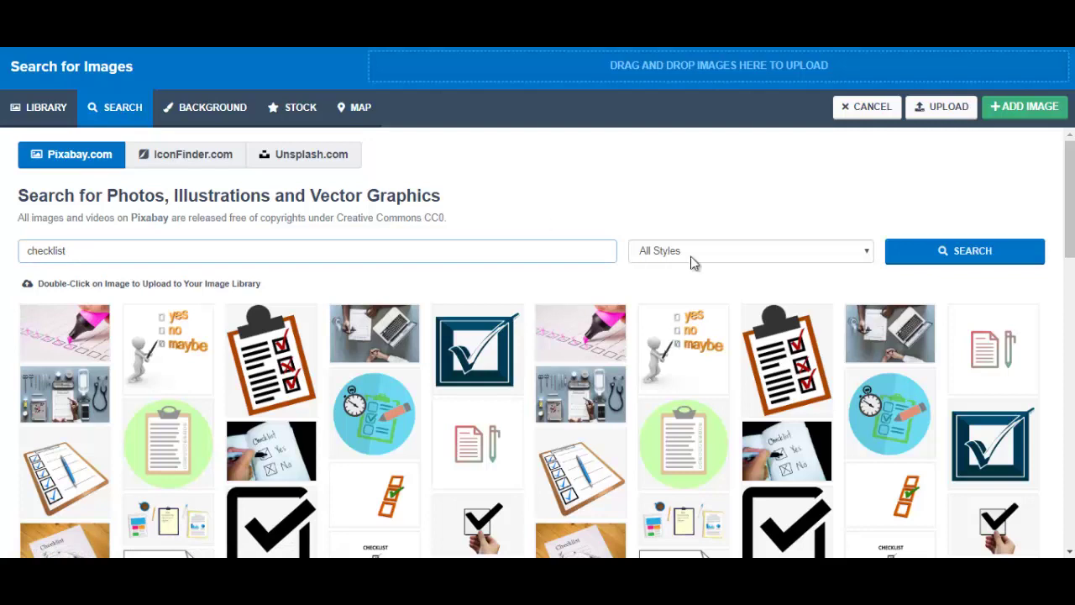
{"action": "scroll", "coordinate": [117, 393], "scroll_direction": "down", "scroll_amount": 1}
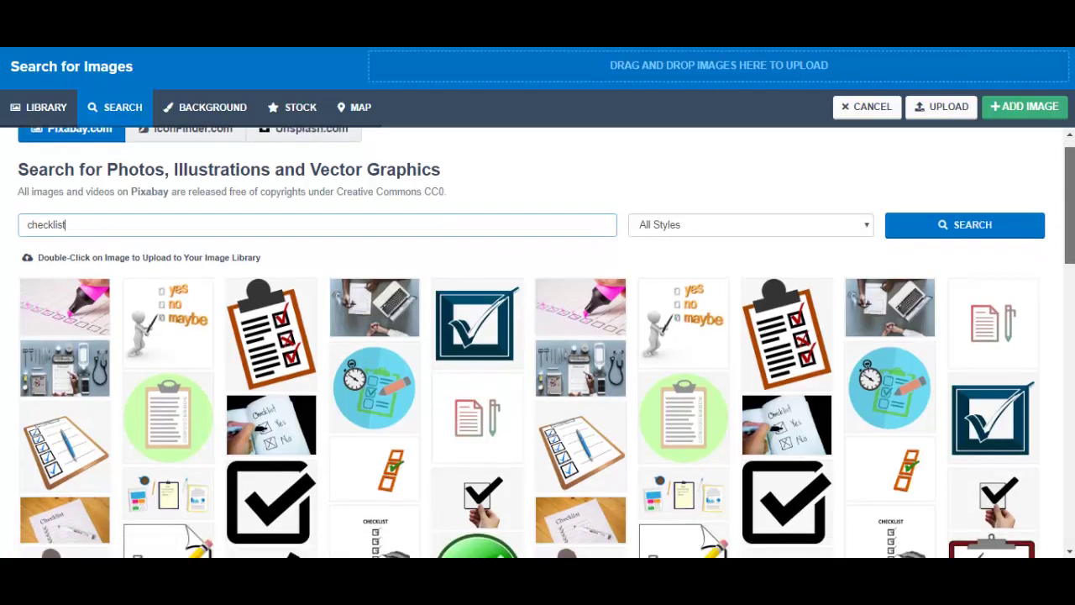
{"action": "scroll", "coordinate": [117, 393], "scroll_direction": "up", "scroll_amount": 1}
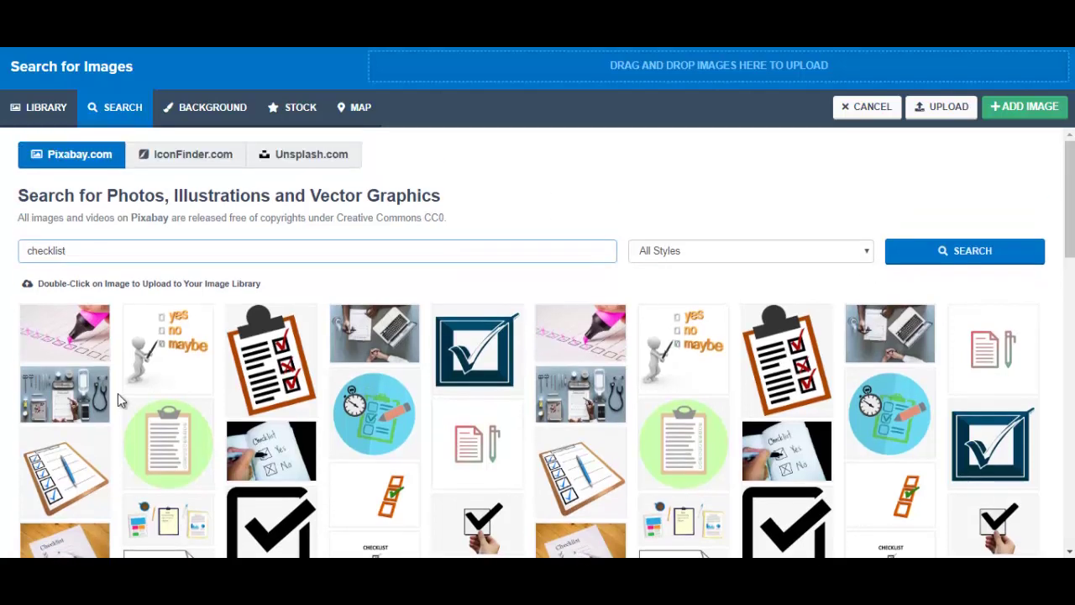
{"action": "scroll", "coordinate": [118, 393], "scroll_direction": "down", "scroll_amount": 1}
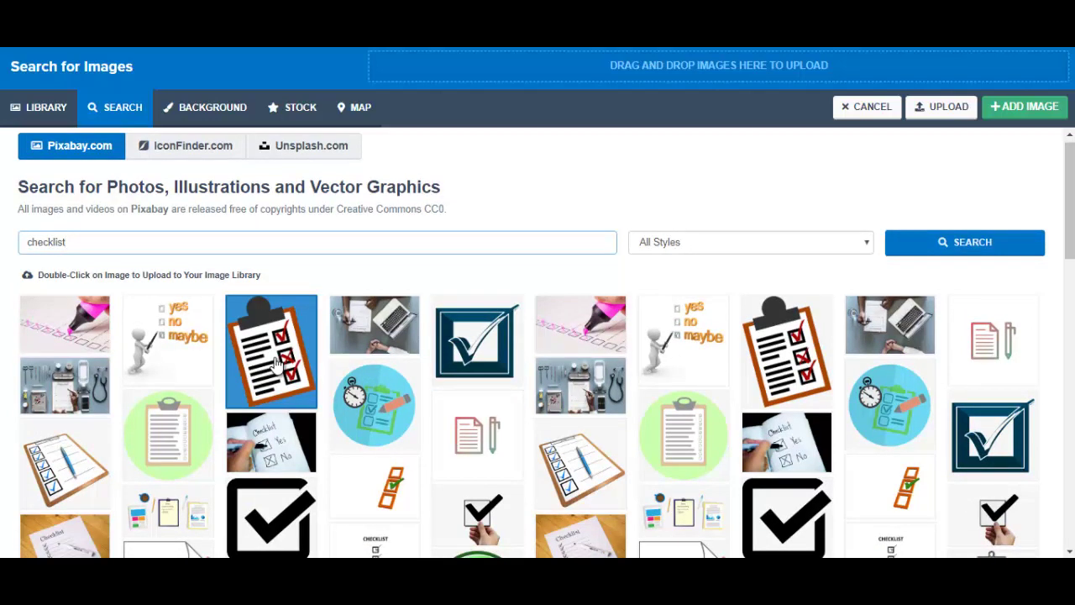
{"action": "left_click", "coordinate": [277, 363]}
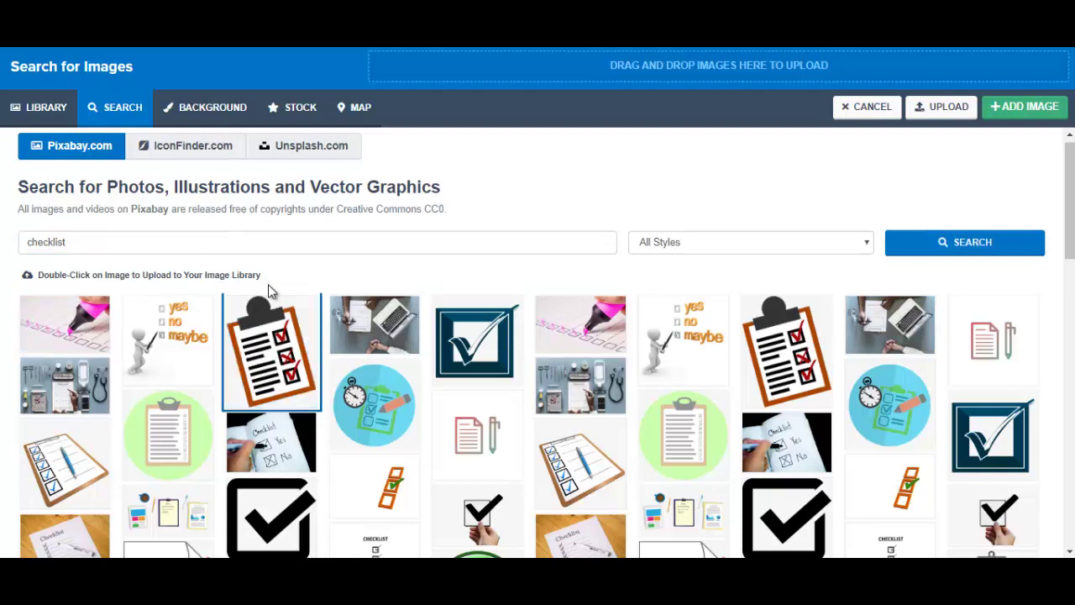
Upload the clipboard image, insert it in place of the tablet picture, and save the page
{"action": "double_click", "coordinate": [261, 353]}
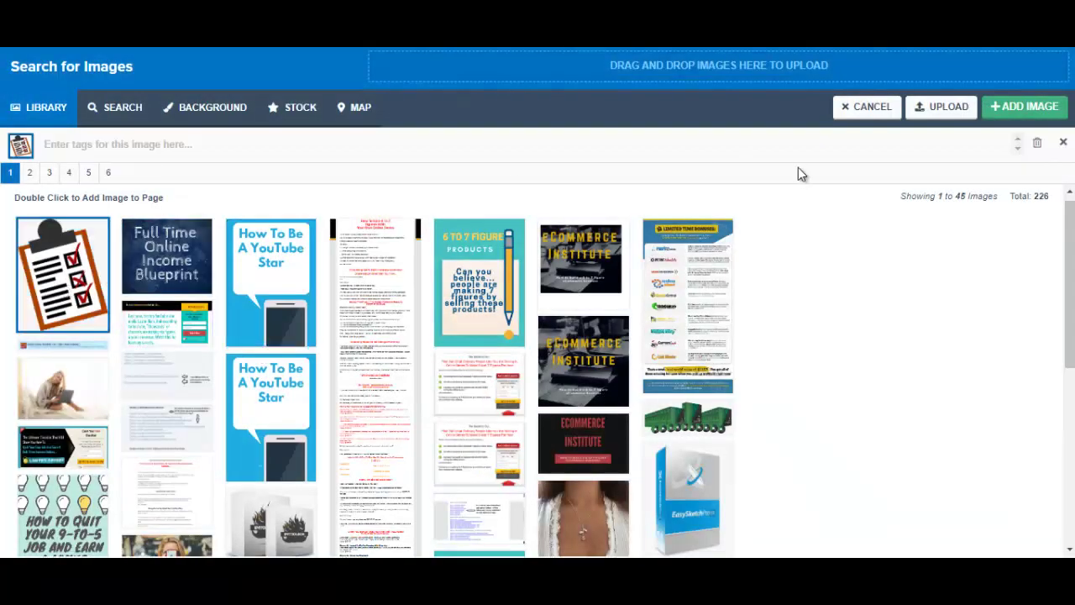
{"action": "left_click", "coordinate": [1027, 107]}
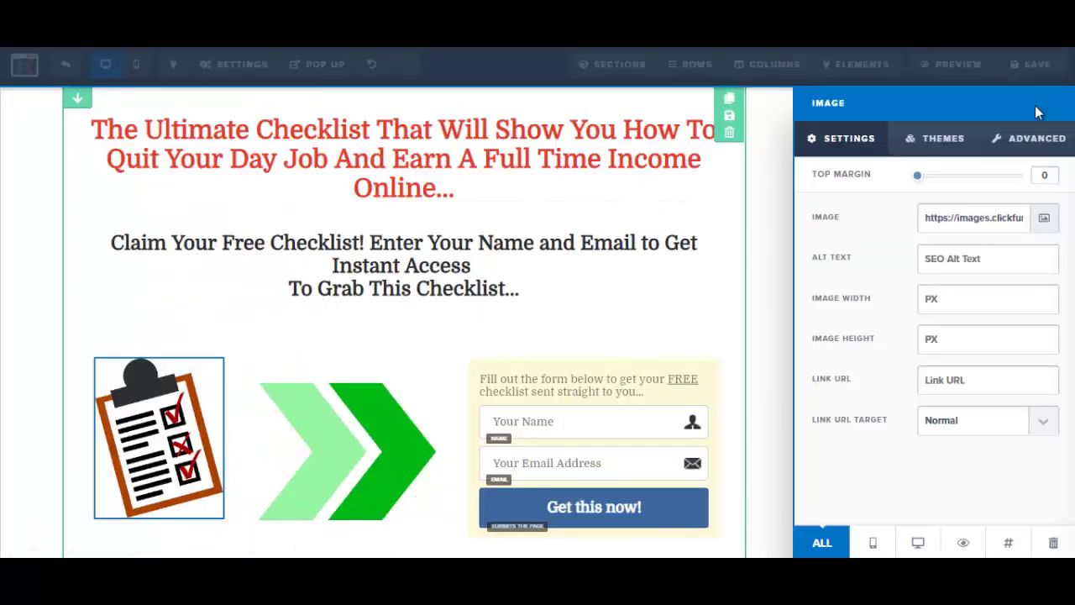
{"action": "left_click", "coordinate": [495, 280]}
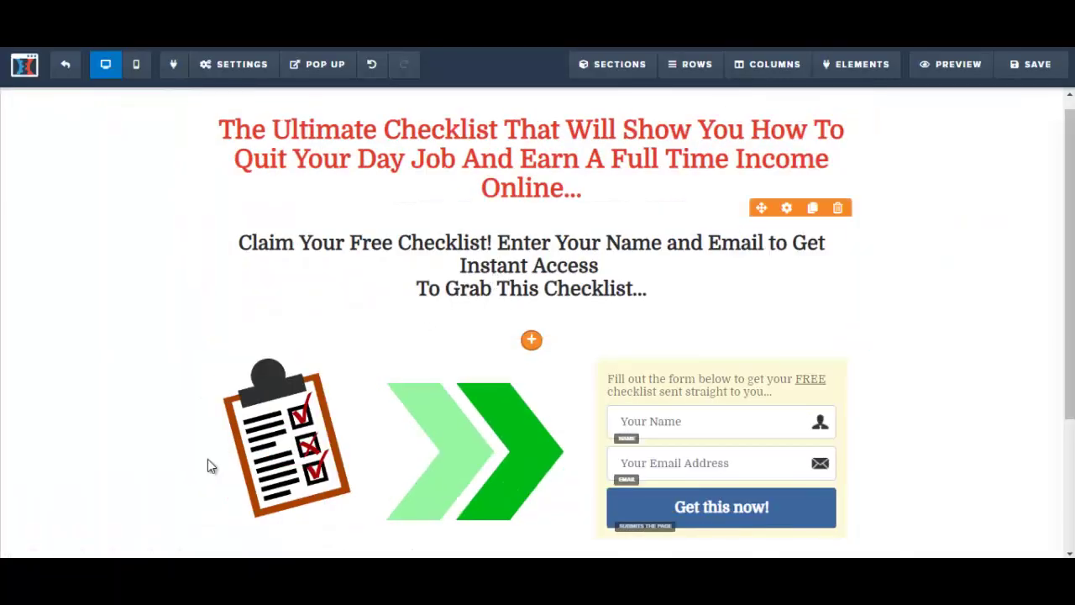
{"action": "left_click", "coordinate": [1036, 67]}
Set the opt-in form's email integration to Getresponse and save the page
{"action": "scroll", "coordinate": [1004, 327], "scroll_direction": "down", "scroll_amount": 1}
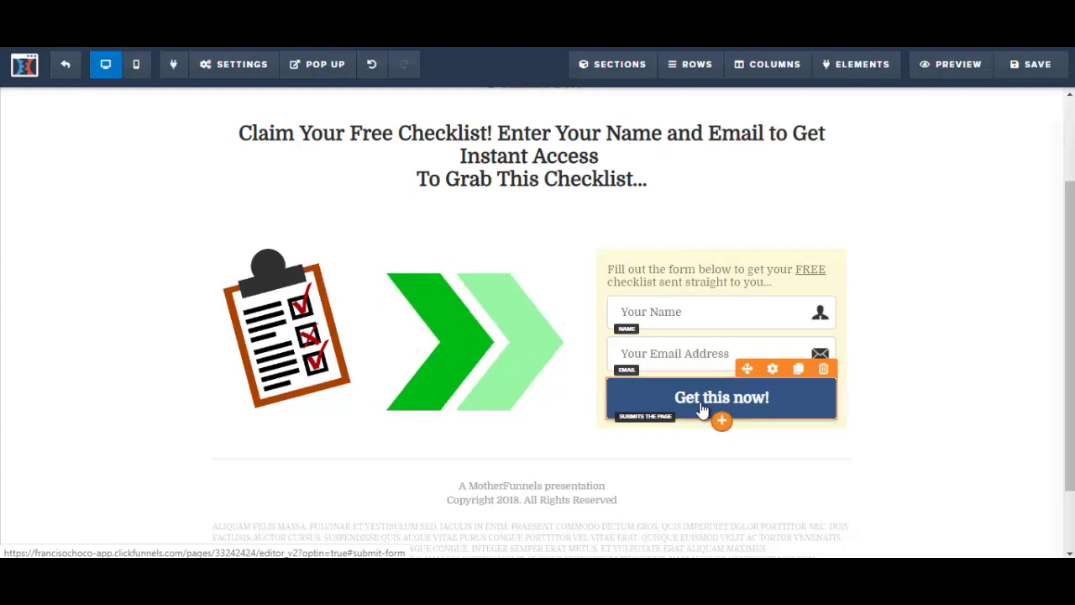
{"action": "mouse_move", "coordinate": [251, 75]}
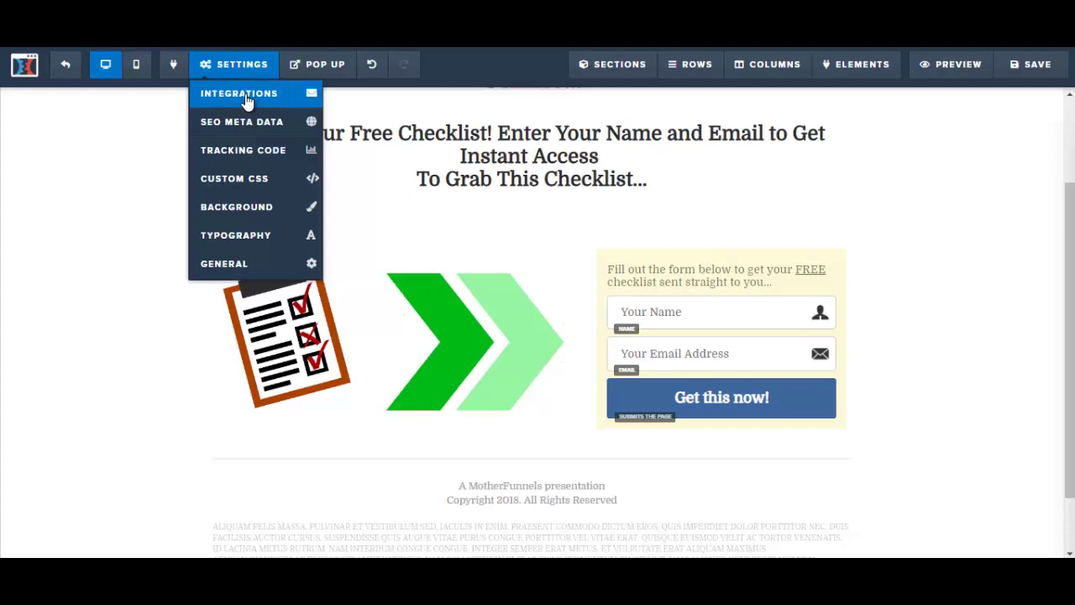
{"action": "left_click", "coordinate": [249, 100]}
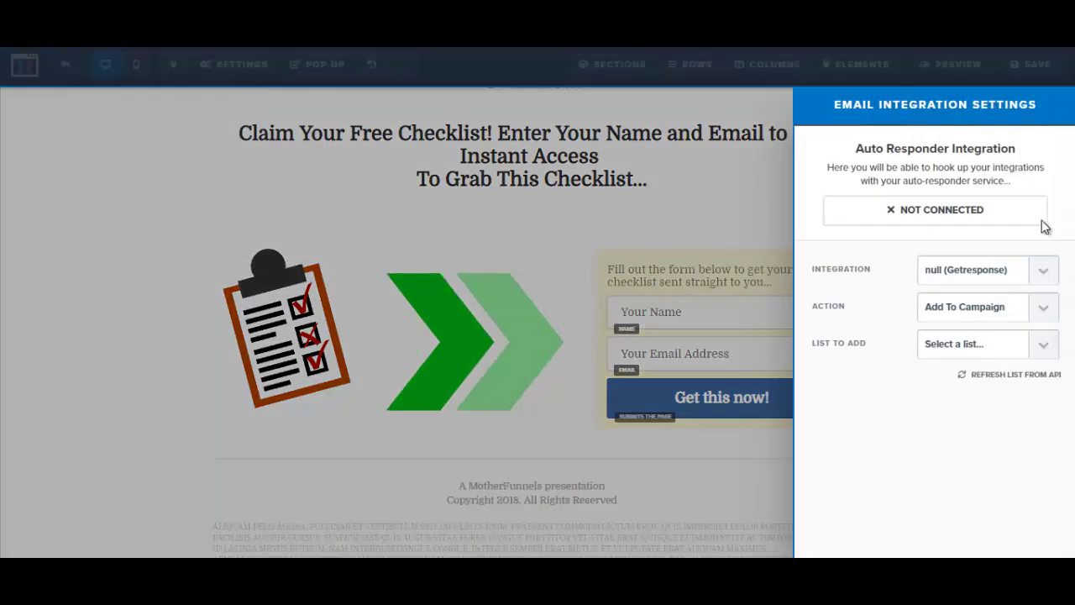
{"action": "left_click", "coordinate": [1044, 277]}
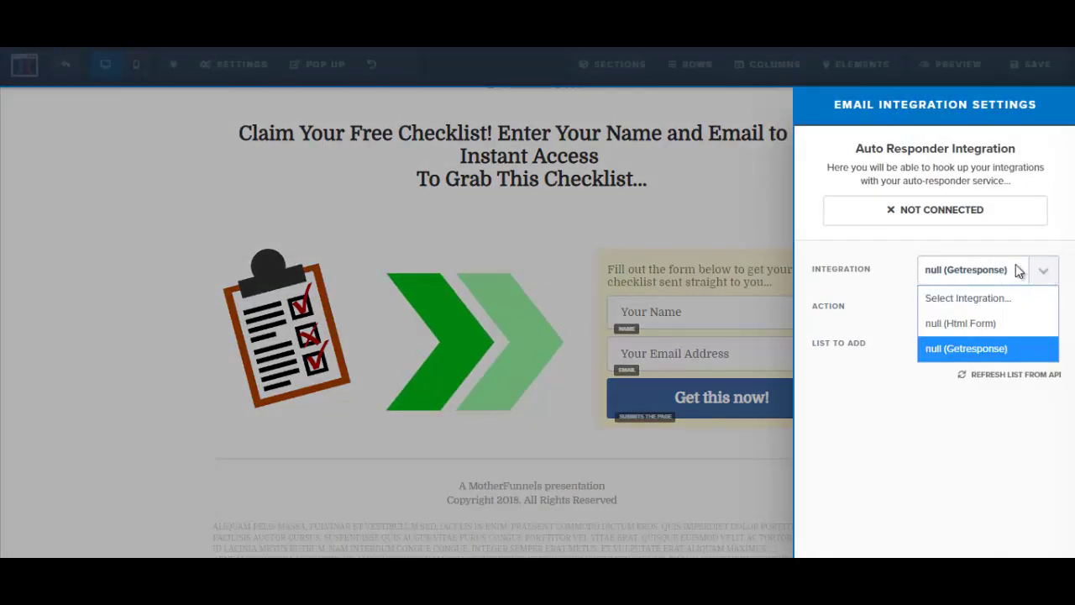
{"action": "left_click", "coordinate": [937, 348]}
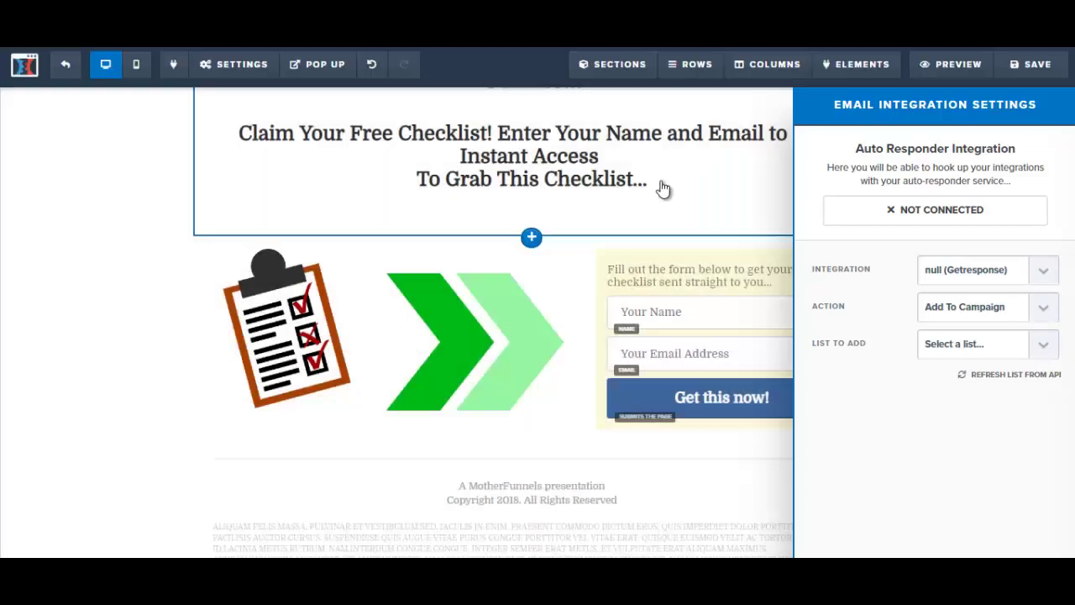
{"action": "left_click", "coordinate": [663, 189]}
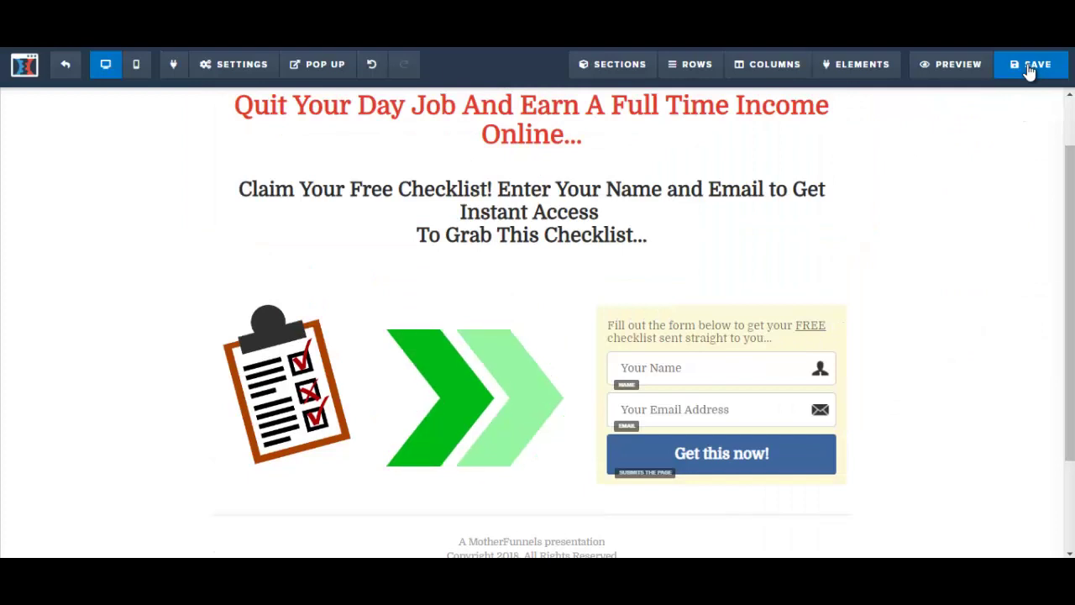
{"action": "left_click", "coordinate": [1030, 71]}
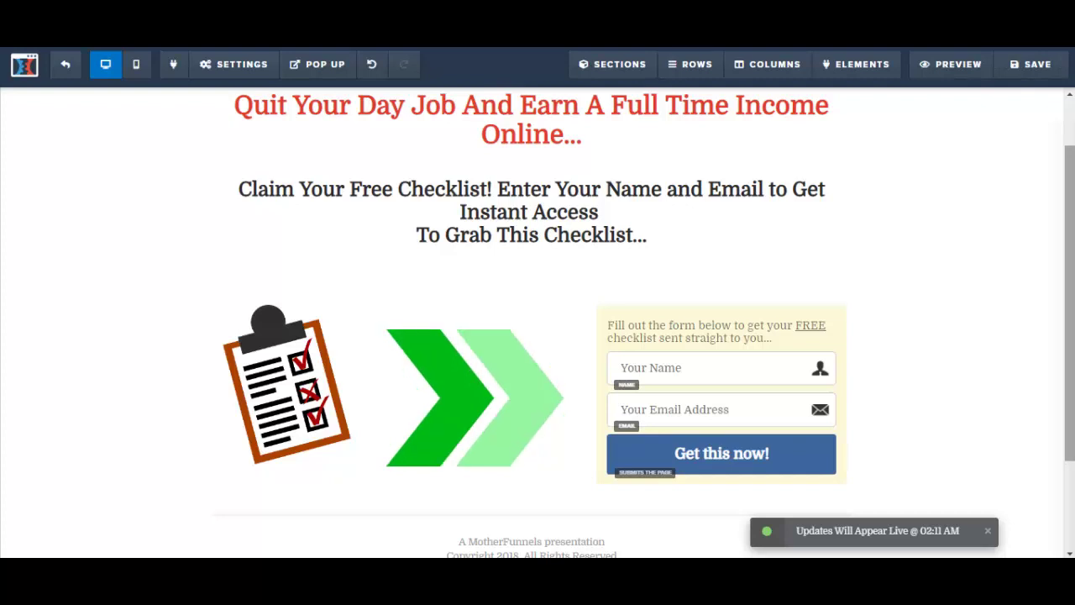
{"action": "scroll", "coordinate": [537, 323], "scroll_direction": "up", "scroll_amount": 1}
{"action": "mouse_move", "coordinate": [856, 148]}
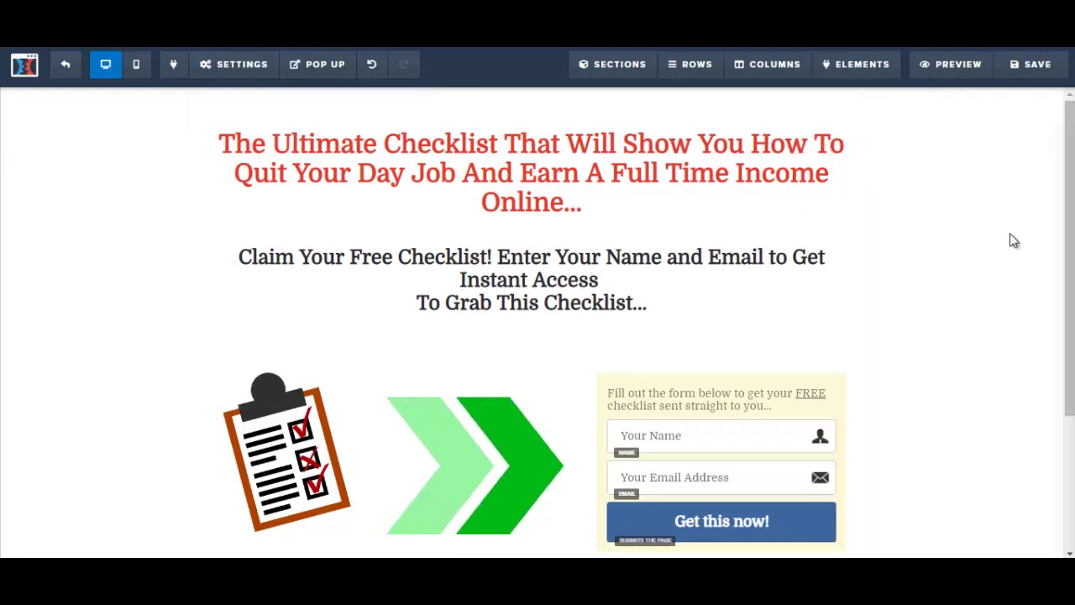
Preview the squeeze page and scroll through it as visitors will see it
{"action": "left_click", "coordinate": [946, 67]}
{"action": "scroll", "coordinate": [538, 302], "scroll_direction": "down", "scroll_amount": 3}
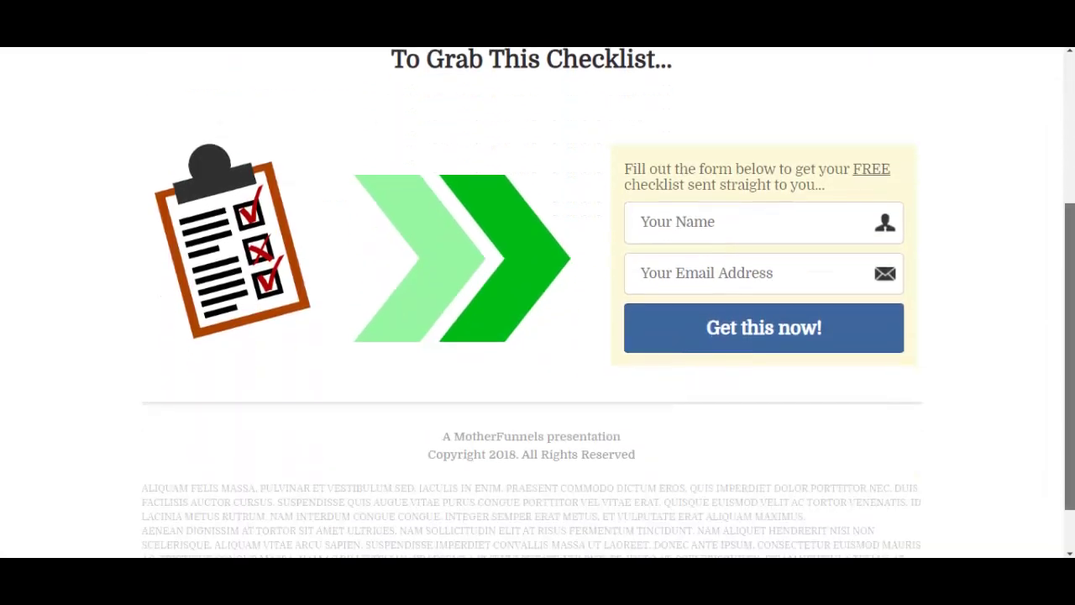
{"action": "scroll", "coordinate": [1069, 77], "scroll_direction": "up", "scroll_amount": 3}
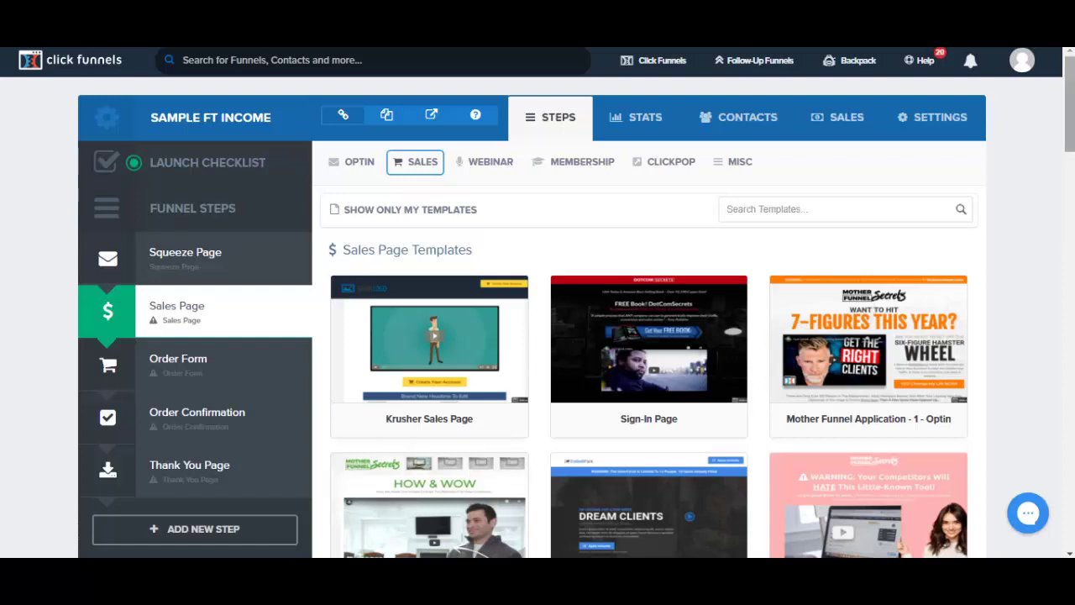
Preview the Classic Salesletter Page template's video, testimonials and product sections, then close the preview
{"action": "left_click_drag", "start_coordinate": [1071, 148], "coordinate": [1071, 480]}
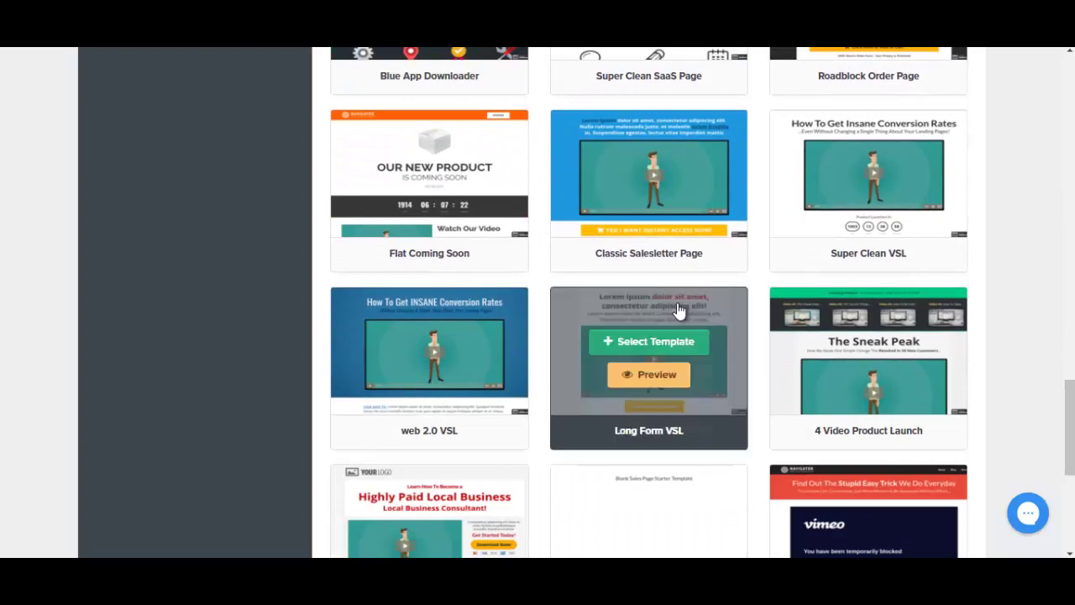
{"action": "left_click", "coordinate": [647, 198]}
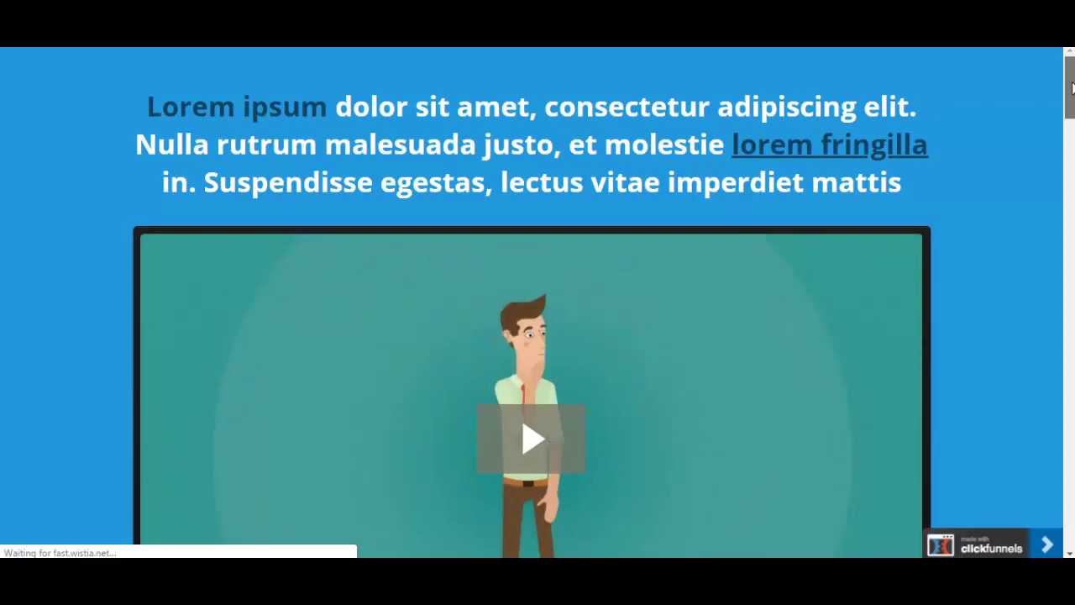
{"action": "left_click_drag", "start_coordinate": [1072, 88], "coordinate": [1072, 255]}
{"action": "scroll", "coordinate": [538, 302], "scroll_direction": "down", "scroll_amount": 10}
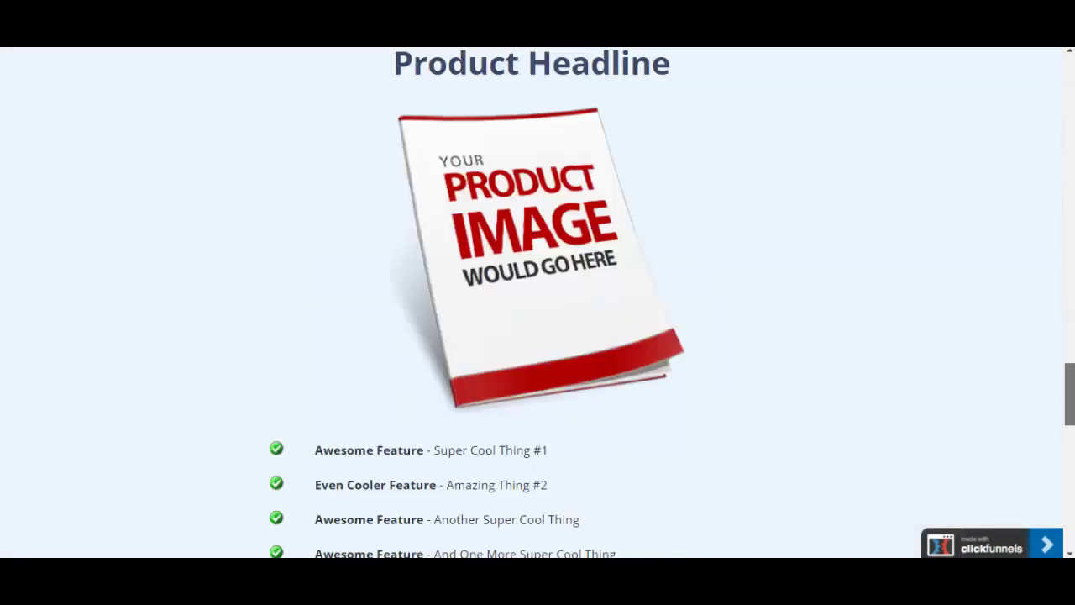
{"action": "scroll", "coordinate": [538, 302], "scroll_direction": "up", "scroll_amount": 7}
{"action": "scroll", "coordinate": [1071, 302], "scroll_direction": "up", "scroll_amount": 6}
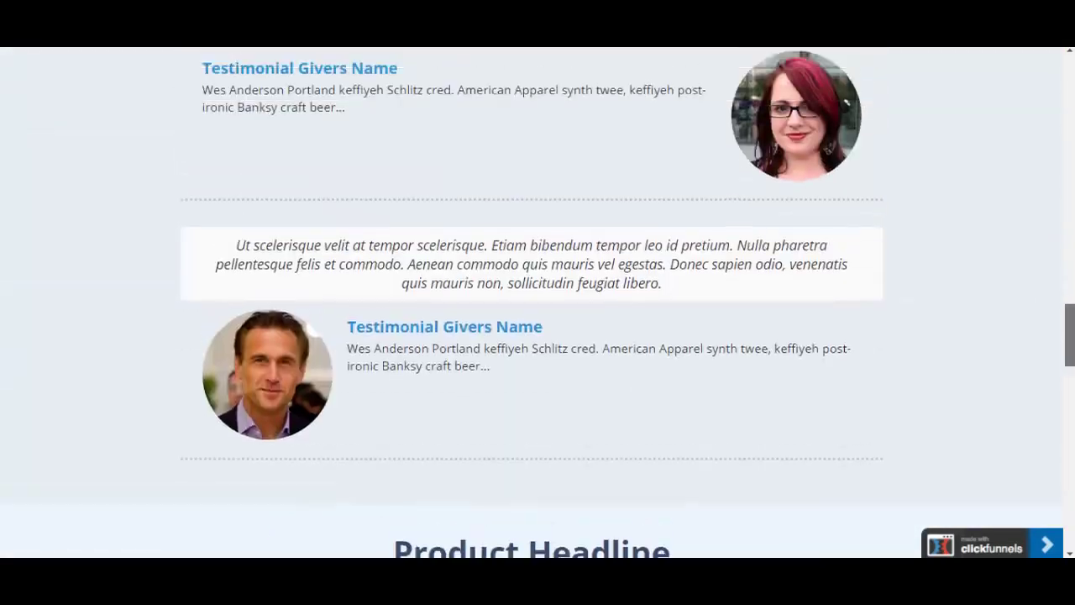
{"action": "scroll", "coordinate": [1072, 302], "scroll_direction": "up", "scroll_amount": 15}
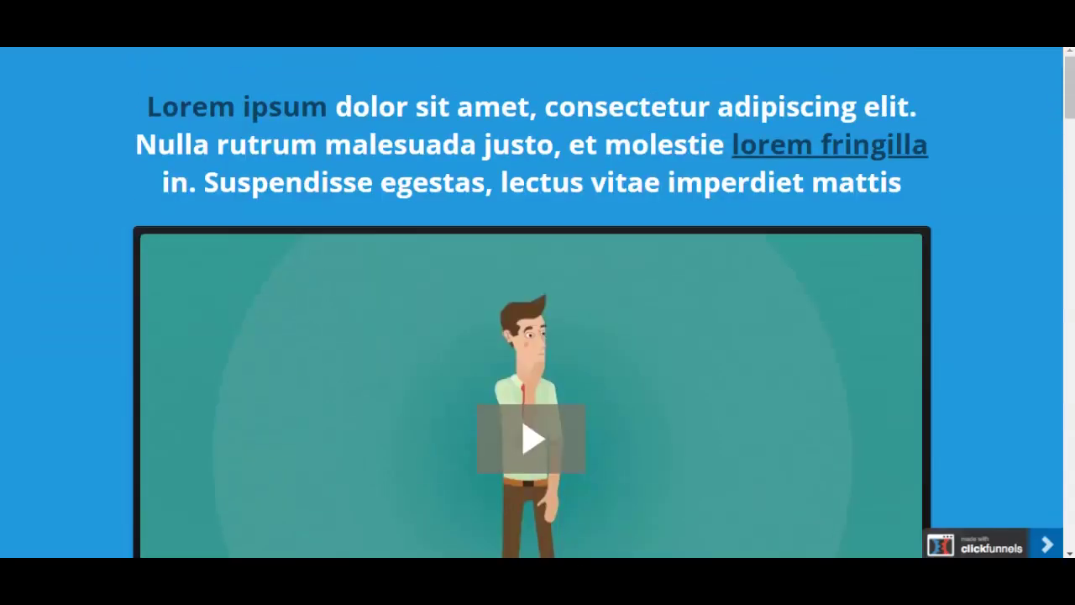
{"action": "key", "text": "ctrl+w"}
Select Classic Salesletter Page as the sales page template and open its editor in a new tab
{"action": "mouse_move", "coordinate": [619, 268]}
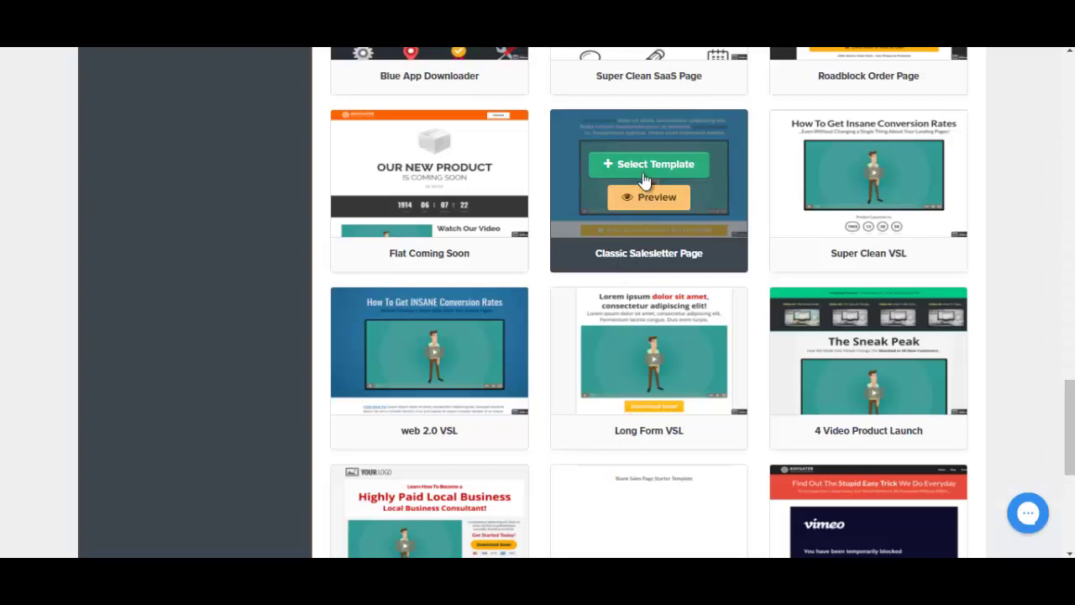
{"action": "left_click", "coordinate": [645, 167]}
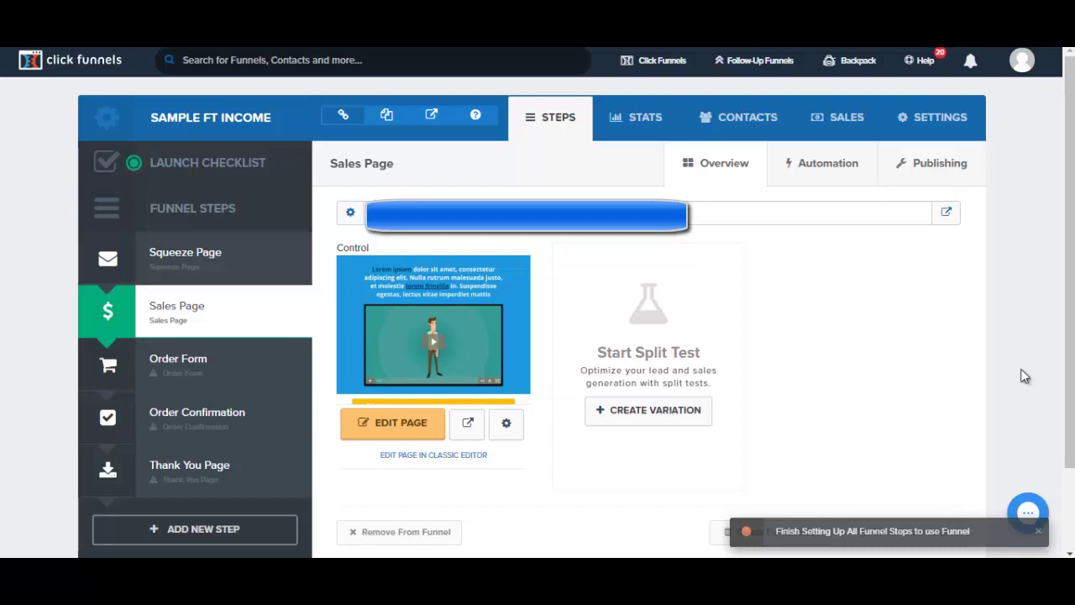
{"action": "right_click", "coordinate": [399, 425]}
{"action": "left_click", "coordinate": [459, 280]}
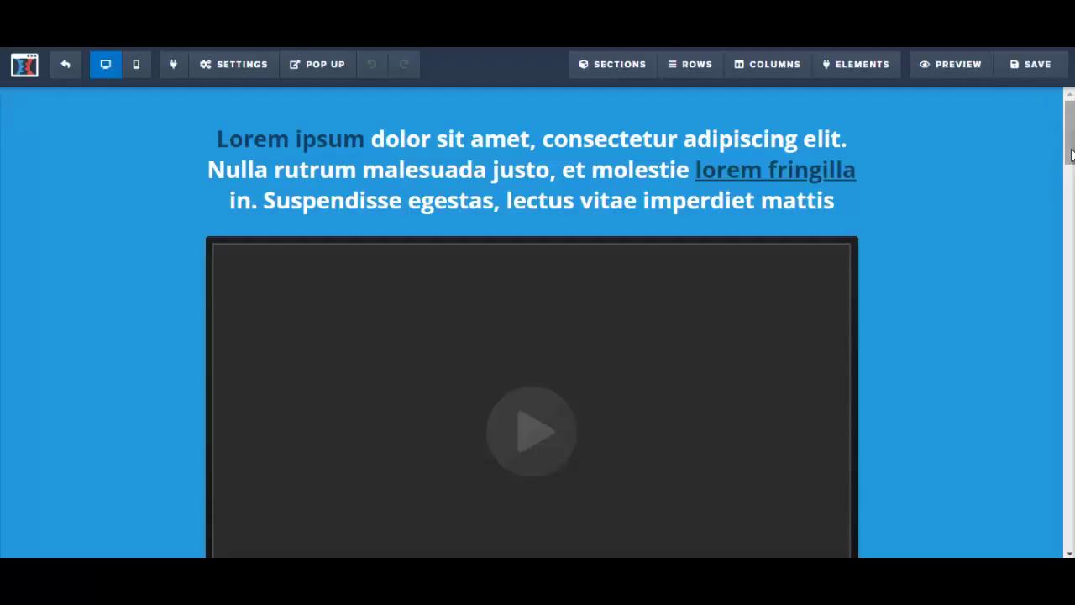
{"action": "left_click_drag", "start_coordinate": [1071, 155], "coordinate": [1069, 109]}
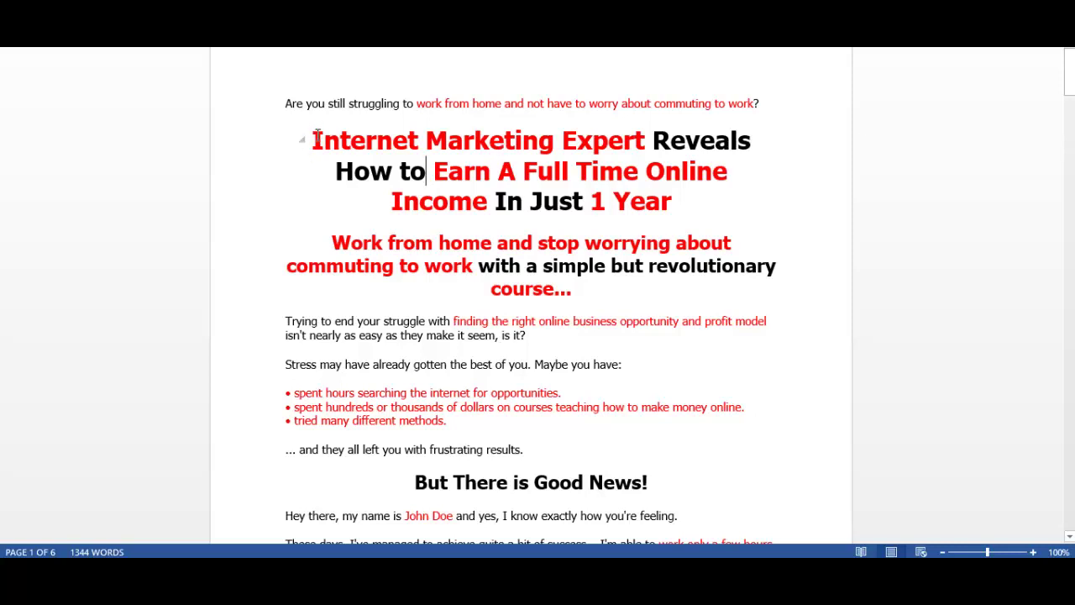
Select the Word letter's 'Earn A Full Time Online Income In Just 1 Year' headline
{"action": "left_click_drag", "start_coordinate": [317, 136], "coordinate": [682, 192]}
{"action": "key", "text": "ctrl+c"}
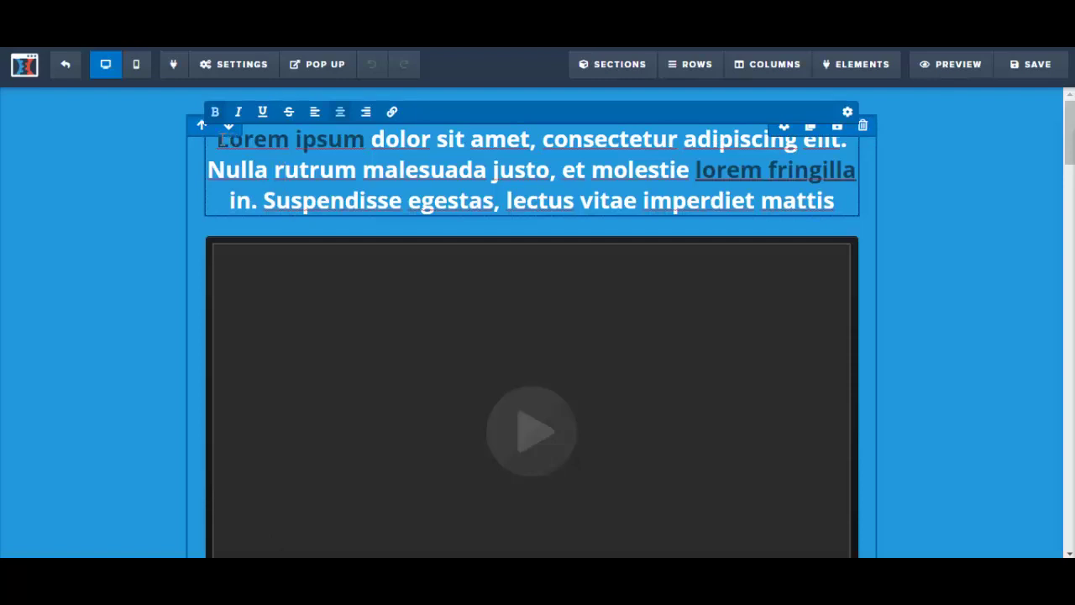
Paste the copied 'Internet Marketing Expert Reveals…' headline over the Lorem ipsum placeholder paragraph
{"action": "left_click_drag", "start_coordinate": [220, 140], "coordinate": [835, 202]}
{"action": "key", "text": "ctrl+v"}
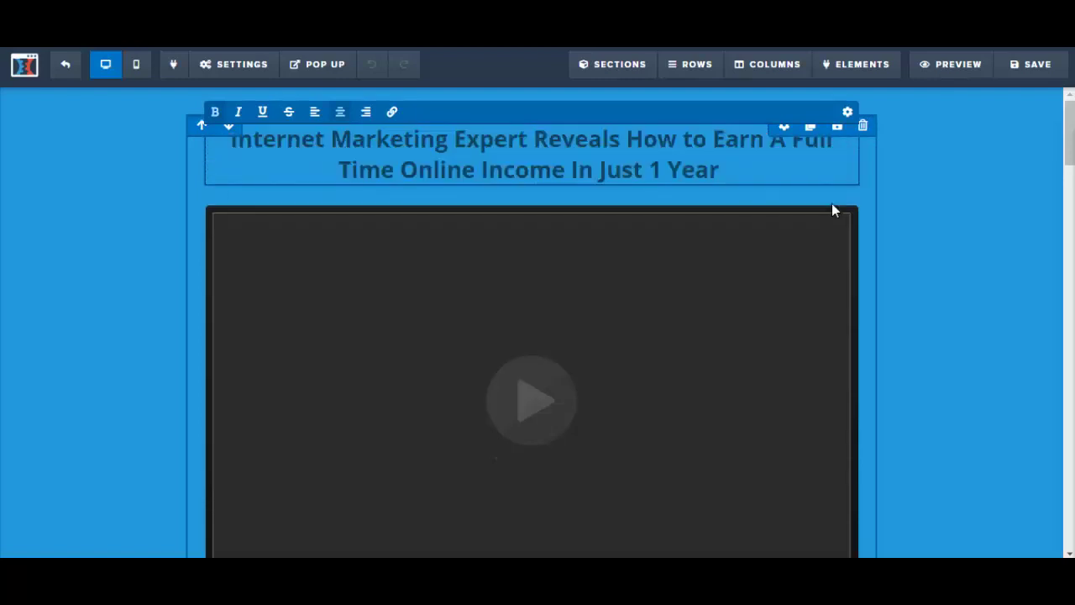
{"action": "left_click", "coordinate": [948, 182]}
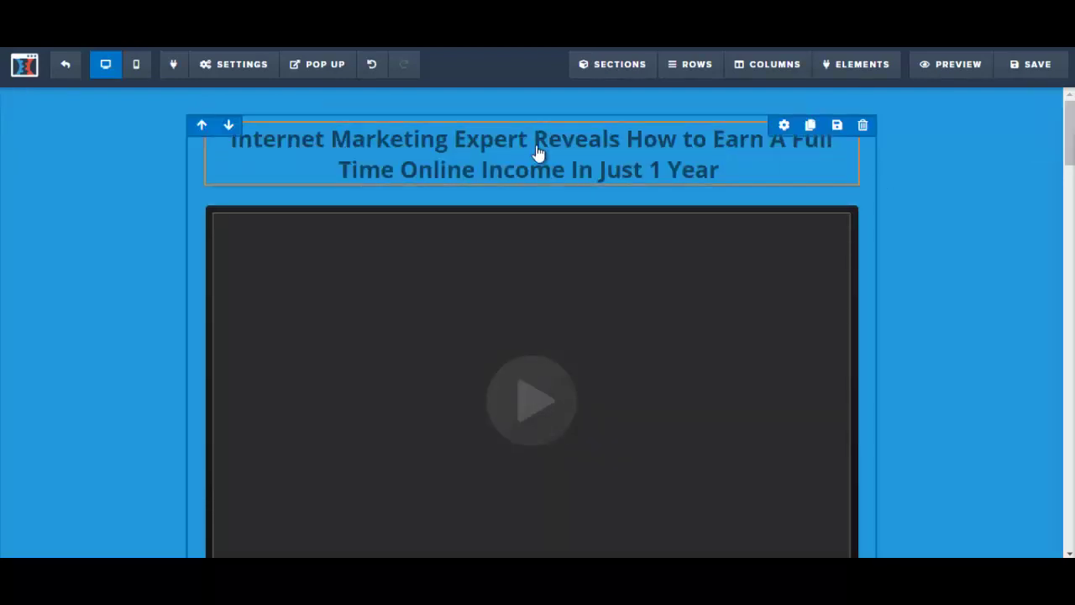
Select the new headline and check its text colour in the style settings
{"action": "left_click", "coordinate": [362, 159]}
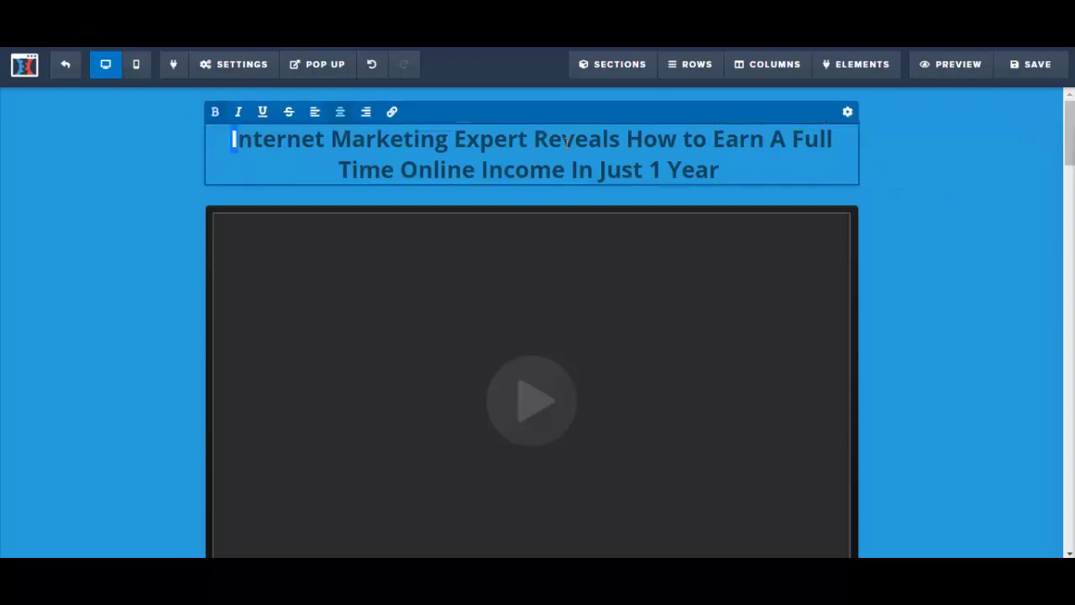
{"action": "left_click_drag", "start_coordinate": [233, 140], "coordinate": [734, 159]}
{"action": "key", "text": "ctrl+c"}
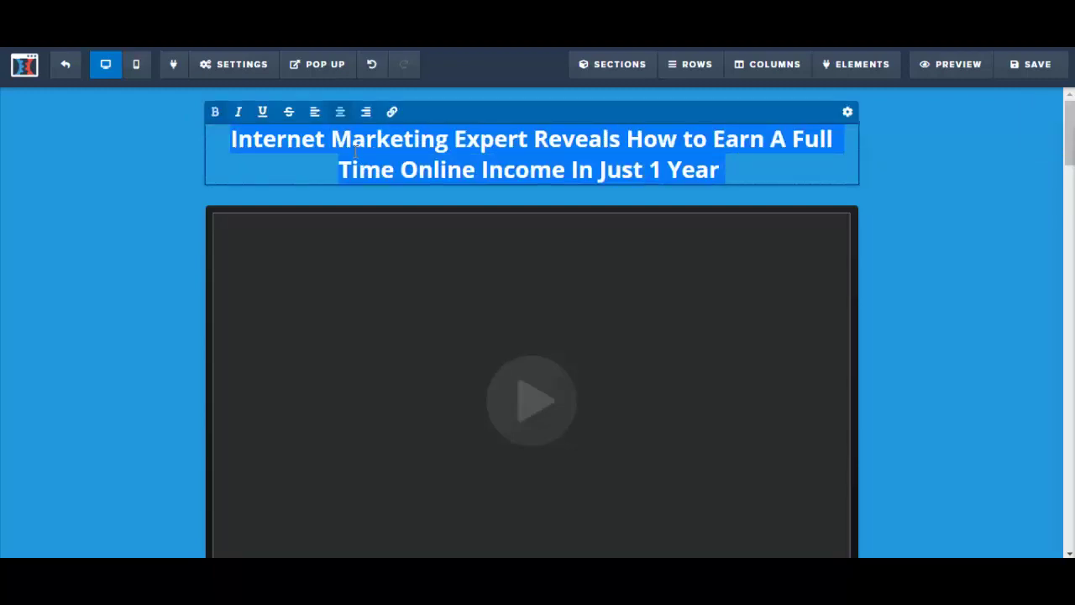
{"action": "left_click", "coordinate": [848, 112]}
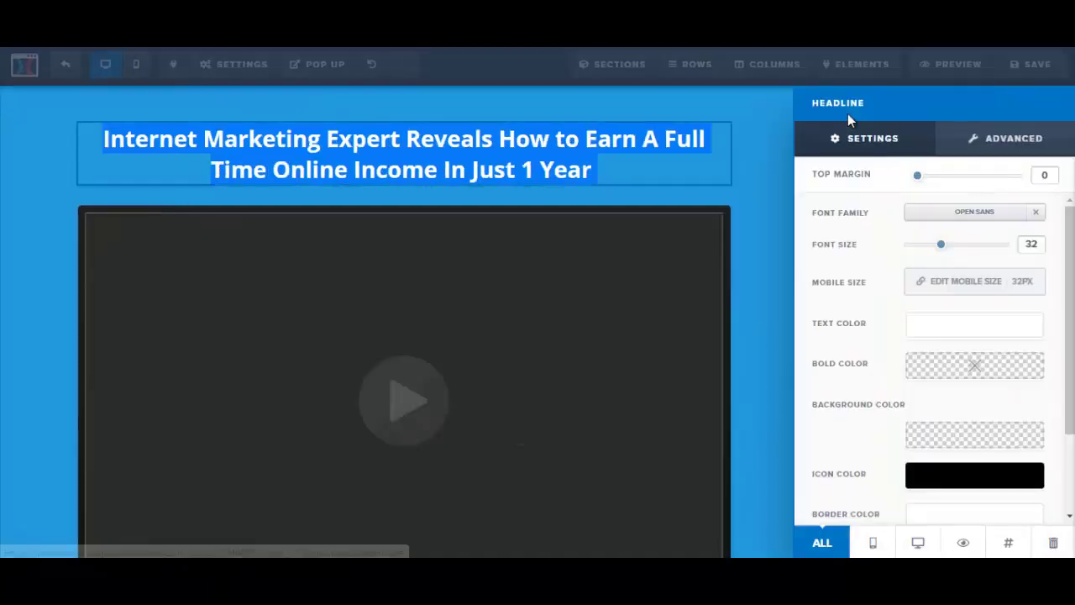
{"action": "left_click", "coordinate": [942, 330]}
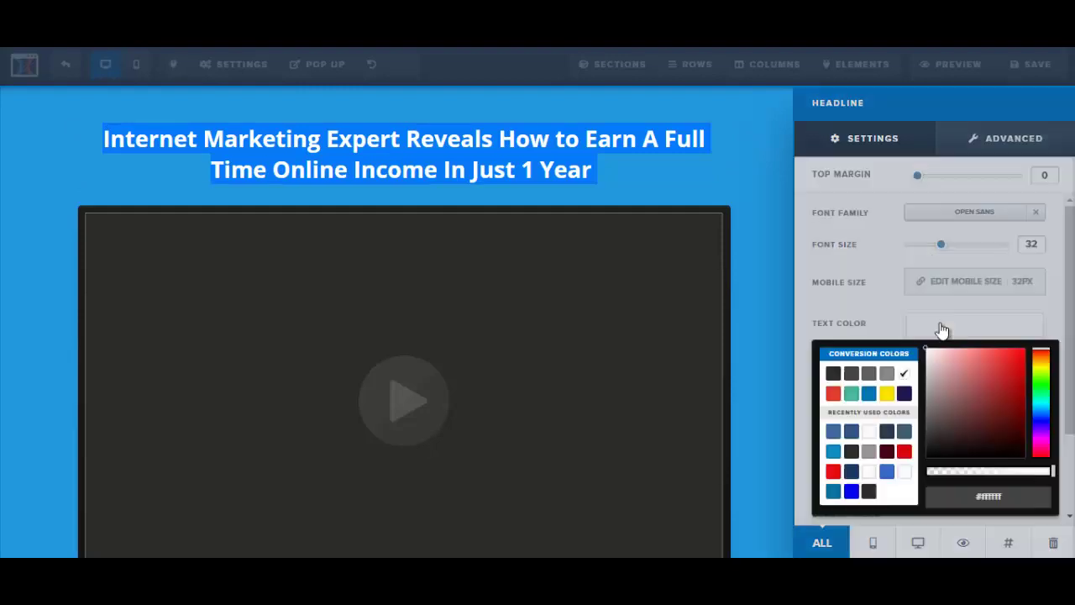
{"action": "left_click", "coordinate": [709, 174]}
{"action": "left_click", "coordinate": [709, 174]}
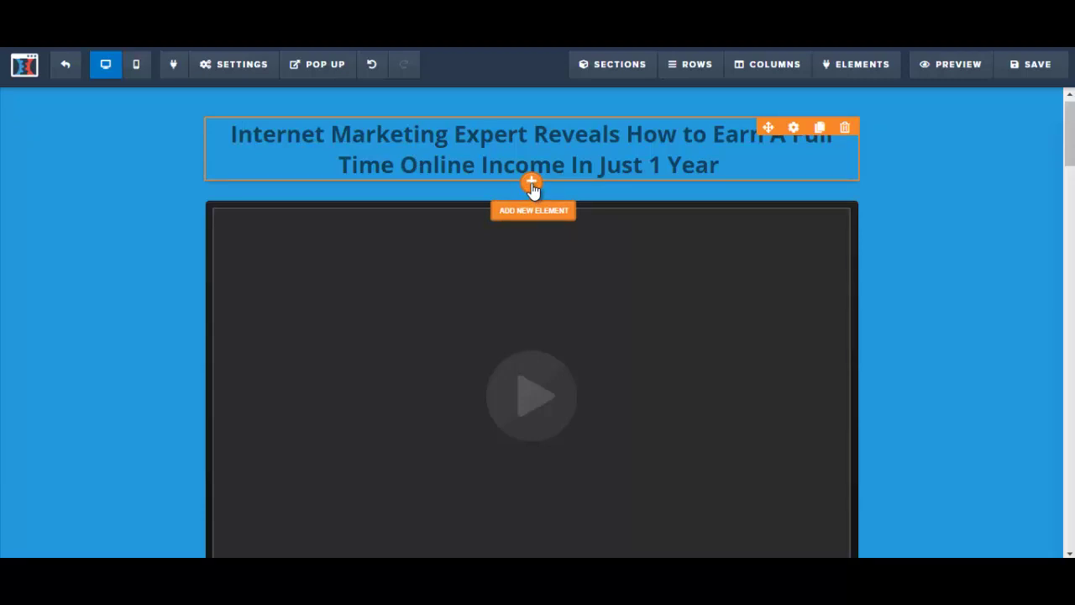
Insert a new headline below the title and paste the copied sales title over its placeholder
{"action": "left_click", "coordinate": [532, 183]}
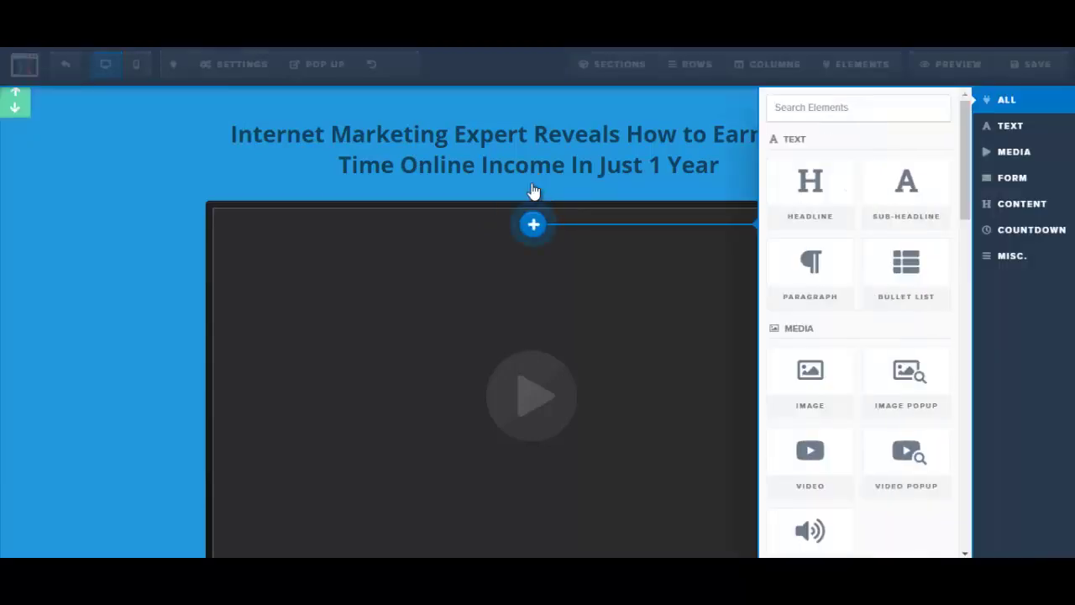
{"action": "left_click", "coordinate": [814, 200]}
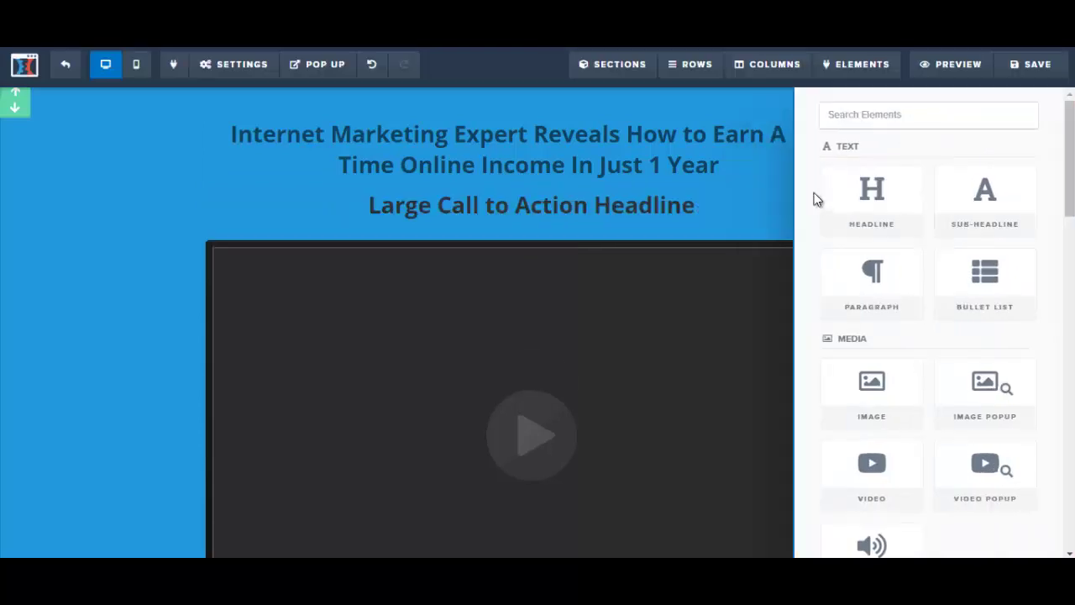
{"action": "left_click", "coordinate": [513, 216]}
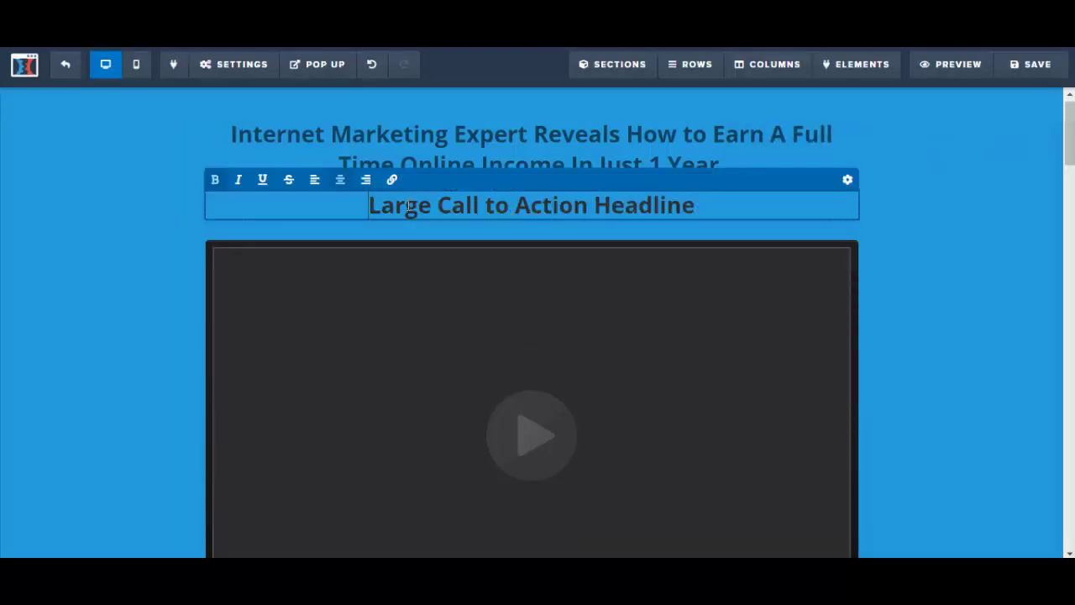
{"action": "left_click_drag", "start_coordinate": [370, 205], "coordinate": [721, 225]}
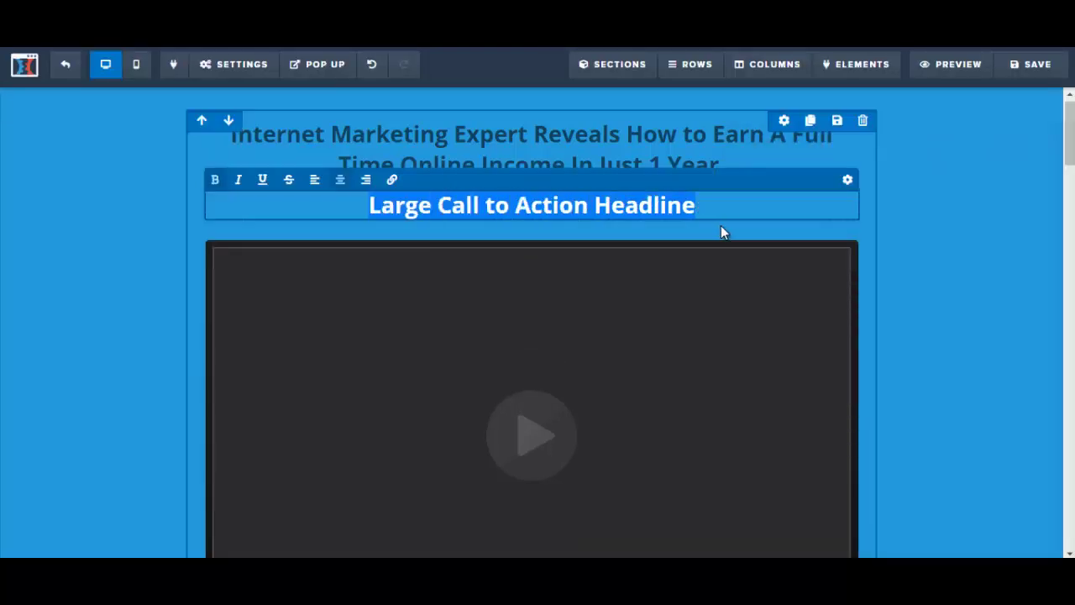
{"action": "left_click", "coordinate": [615, 198]}
{"action": "key", "text": "ctrl+v"}
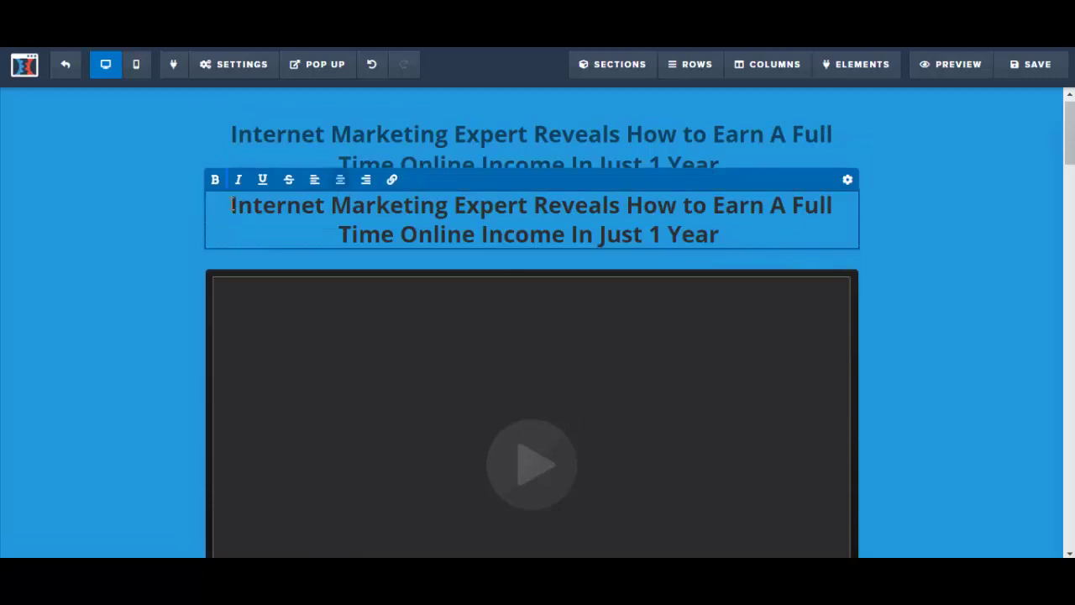
Make the pasted headline's text white and delete the original headline above it
{"action": "left_click_drag", "start_coordinate": [233, 207], "coordinate": [746, 247]}
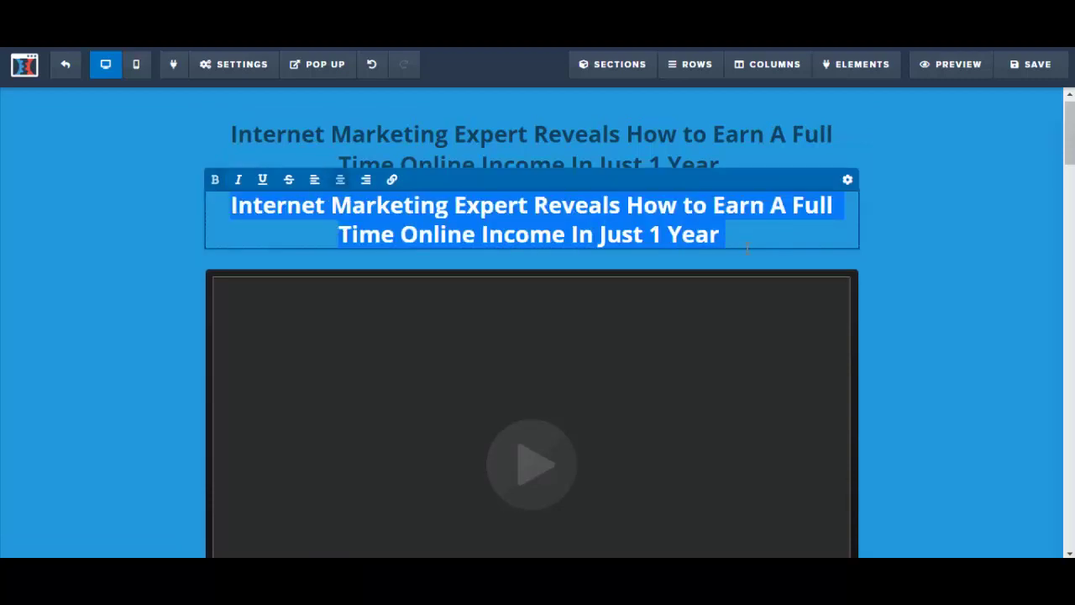
{"action": "left_click", "coordinate": [847, 185]}
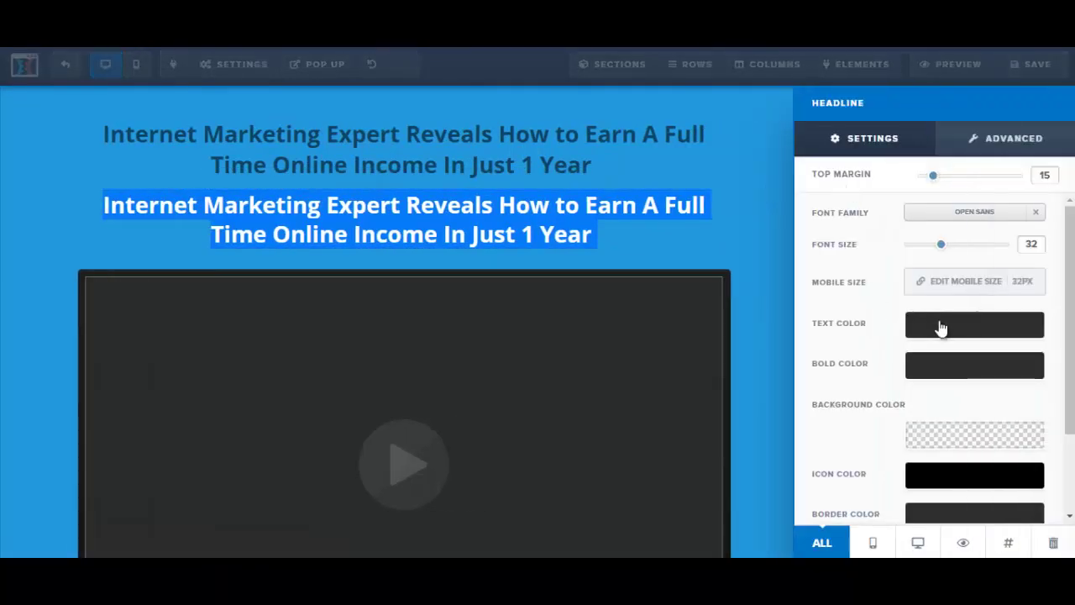
{"action": "left_click", "coordinate": [939, 327]}
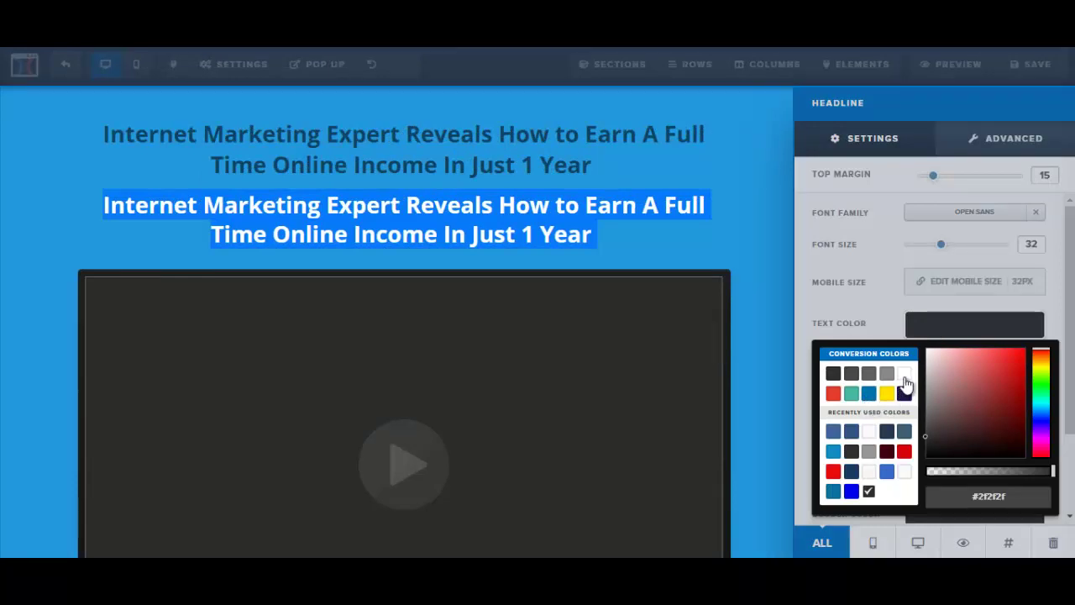
{"action": "left_click", "coordinate": [903, 373]}
{"action": "left_click", "coordinate": [706, 242]}
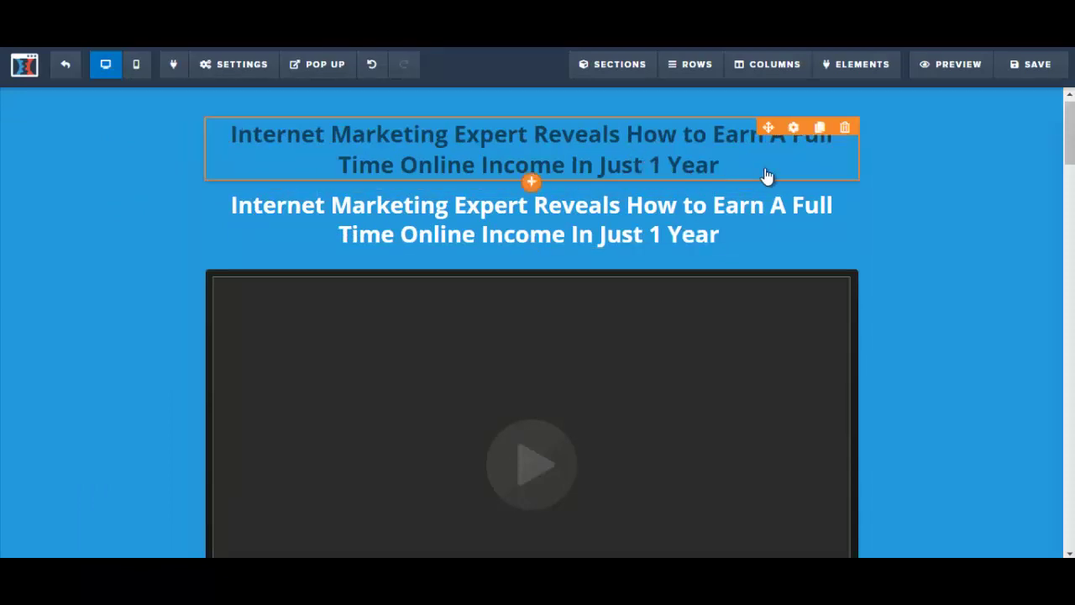
{"action": "left_click", "coordinate": [846, 127]}
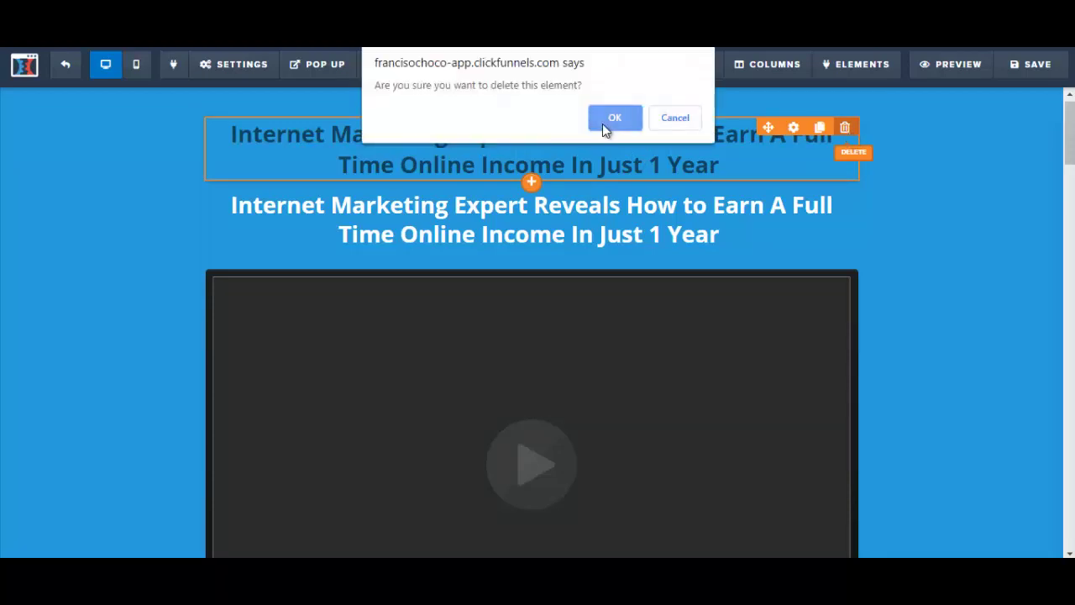
{"action": "left_click", "coordinate": [602, 124]}
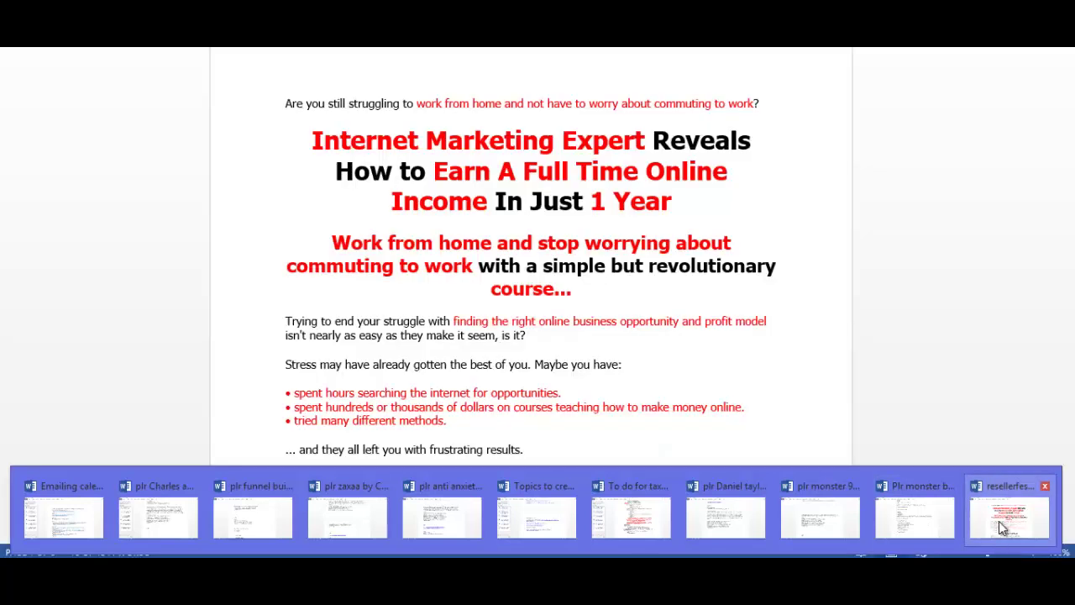
{"action": "left_click", "coordinate": [999, 519]}
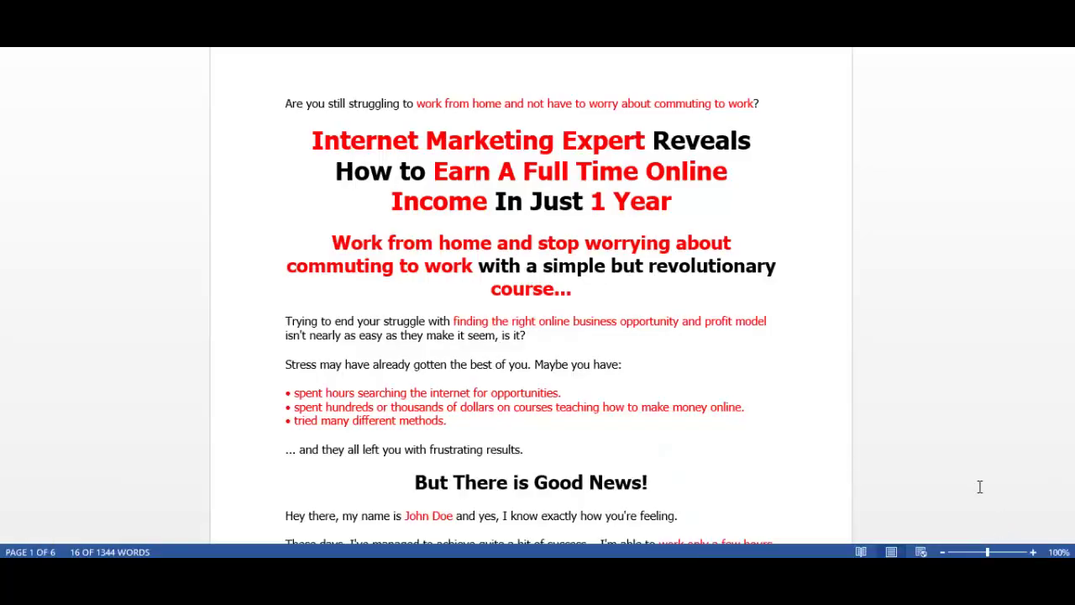
{"action": "left_click", "coordinate": [288, 106]}
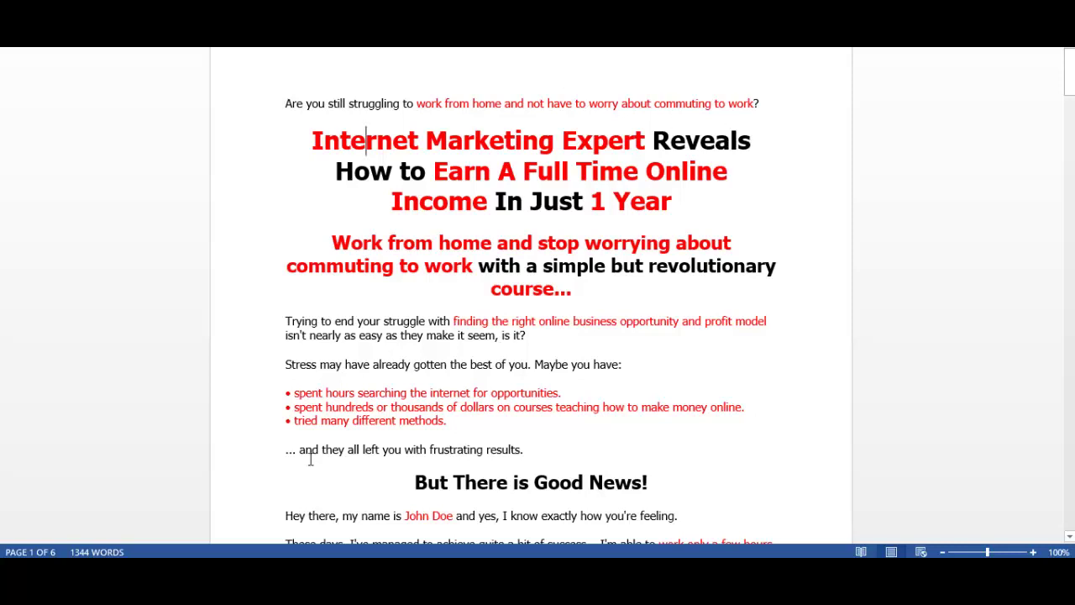
{"action": "key", "text": "alt+Tab"}
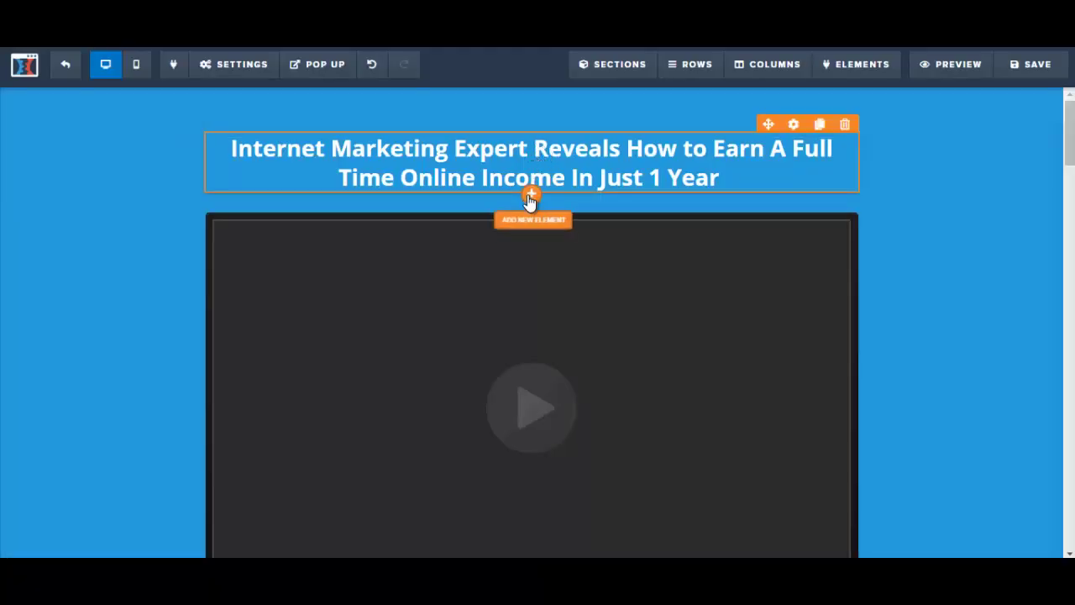
Duplicate the title headline and replace the top copy with 'Are you still struggling to work from home…?'
{"action": "left_click", "coordinate": [820, 125]}
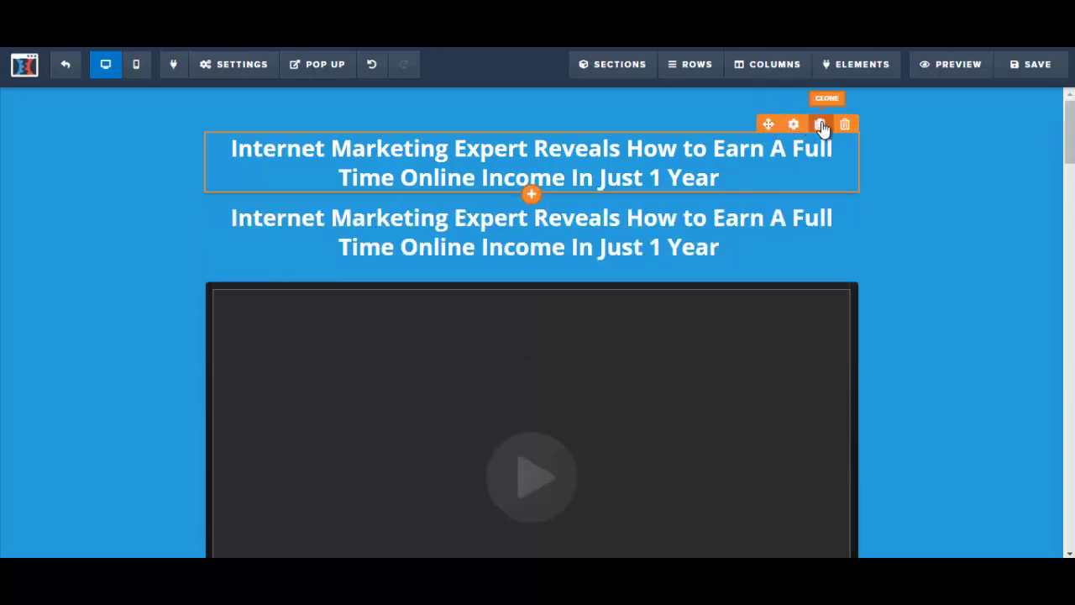
{"action": "left_click", "coordinate": [505, 159]}
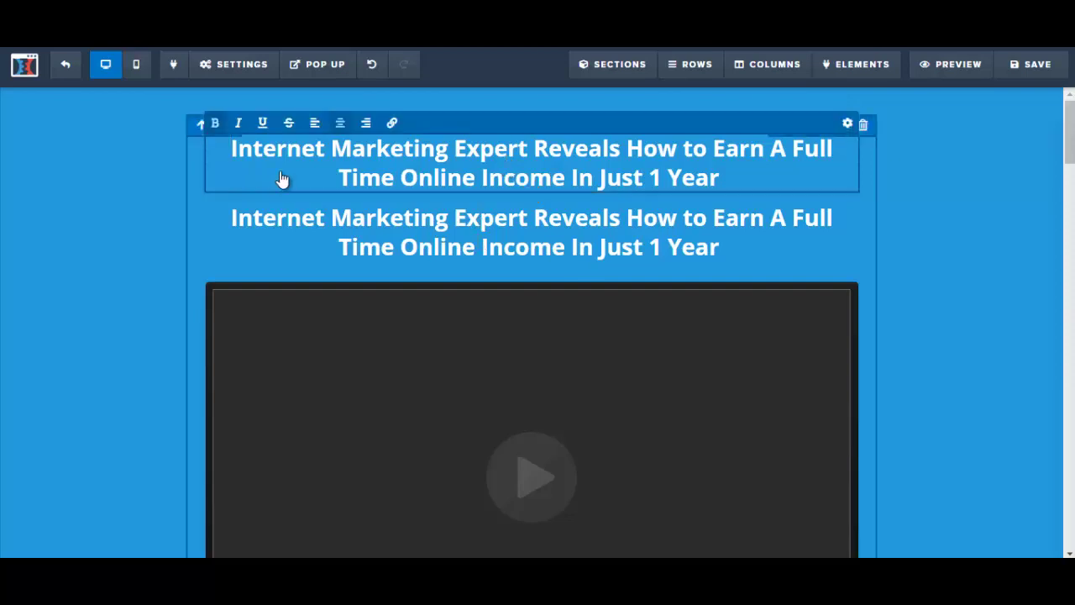
{"action": "key", "text": "Escape"}
{"action": "left_click", "coordinate": [261, 157]}
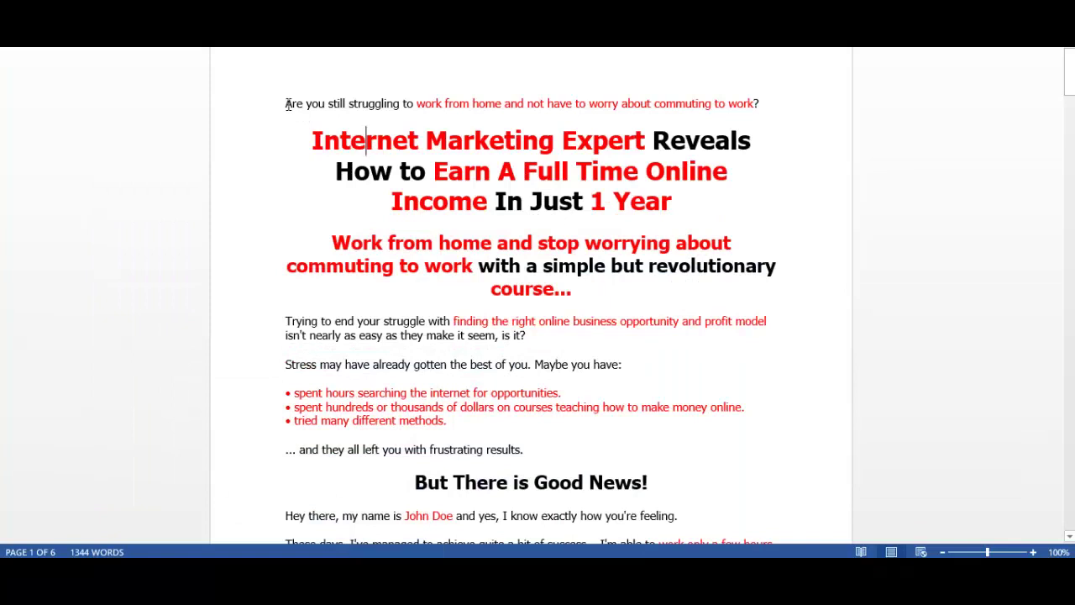
{"action": "left_click_drag", "start_coordinate": [286, 104], "coordinate": [760, 112]}
{"action": "key", "text": "ctrl+c"}
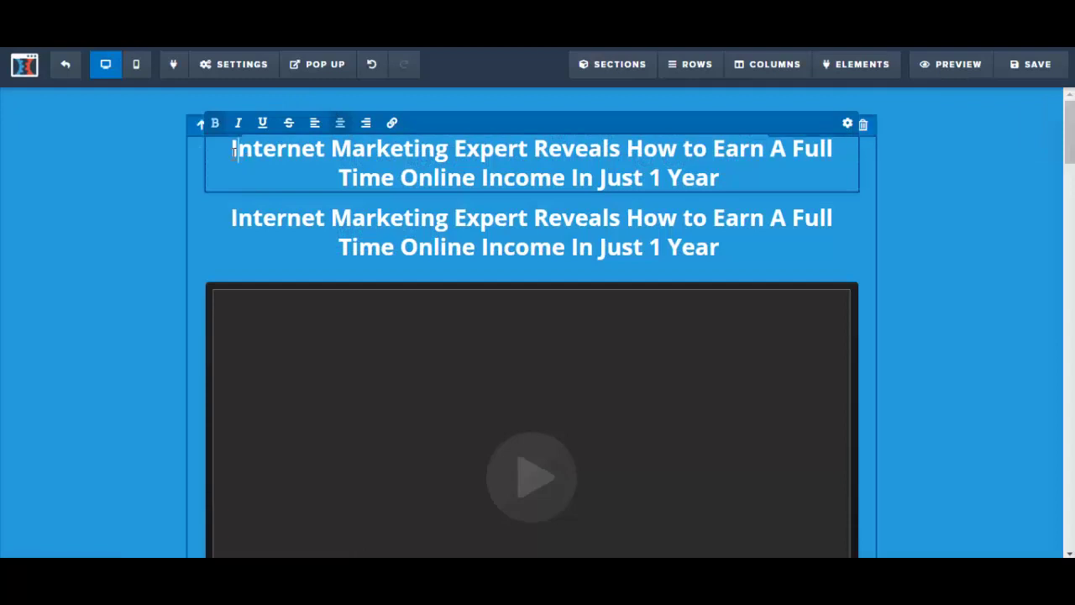
{"action": "left_click_drag", "start_coordinate": [234, 150], "coordinate": [721, 178]}
{"action": "key", "text": "ctrl+v"}
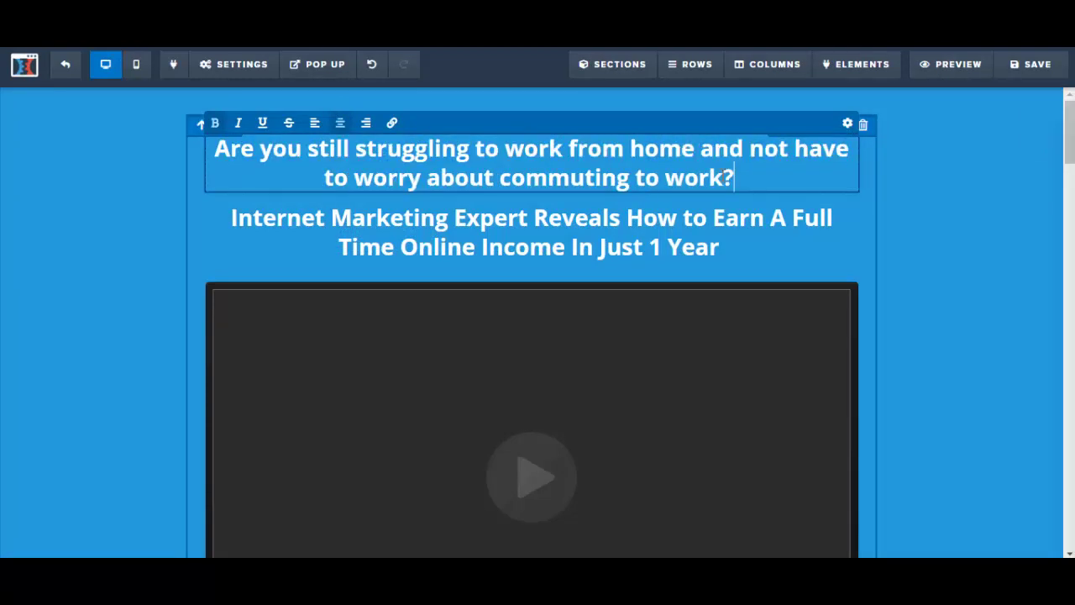
{"action": "left_click_drag", "start_coordinate": [215, 149], "coordinate": [743, 177]}
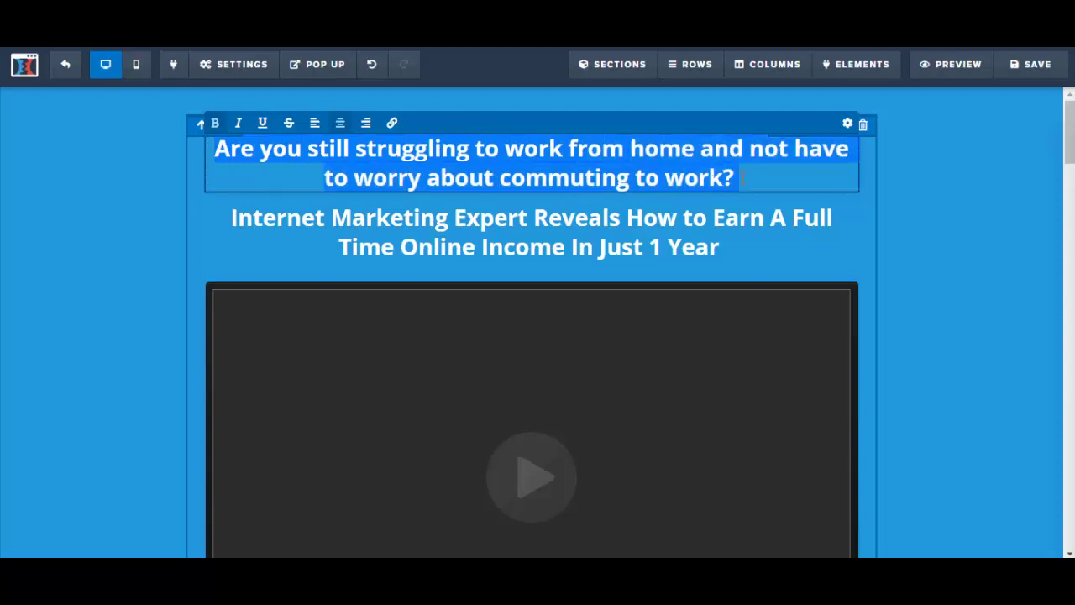
Set the working-from-home question to font size 24 and change its text color to dark
{"action": "left_click", "coordinate": [849, 123]}
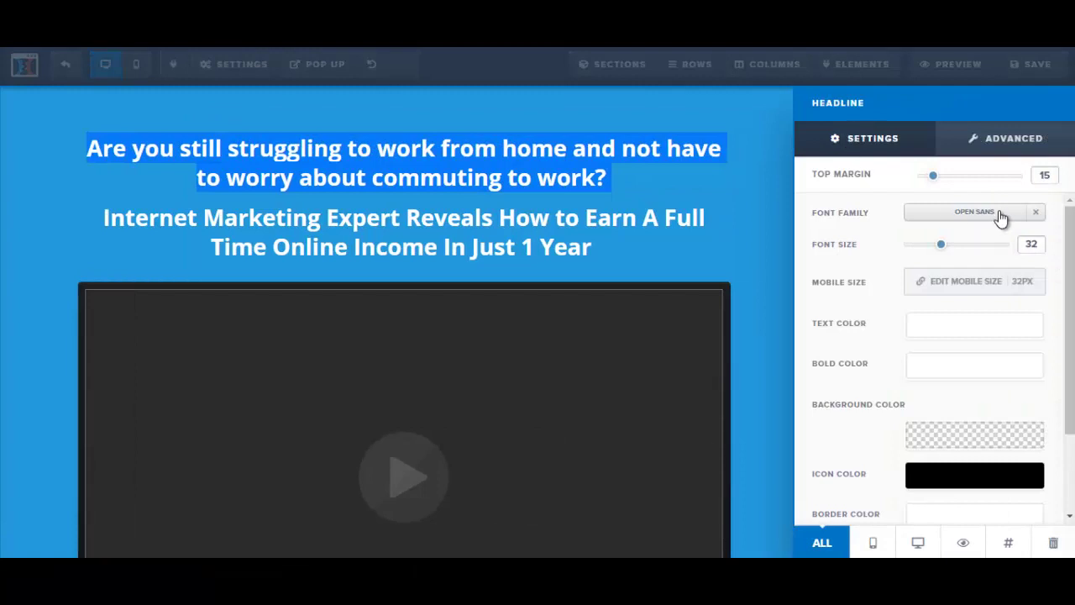
{"action": "left_click_drag", "start_coordinate": [942, 250], "coordinate": [928, 253]}
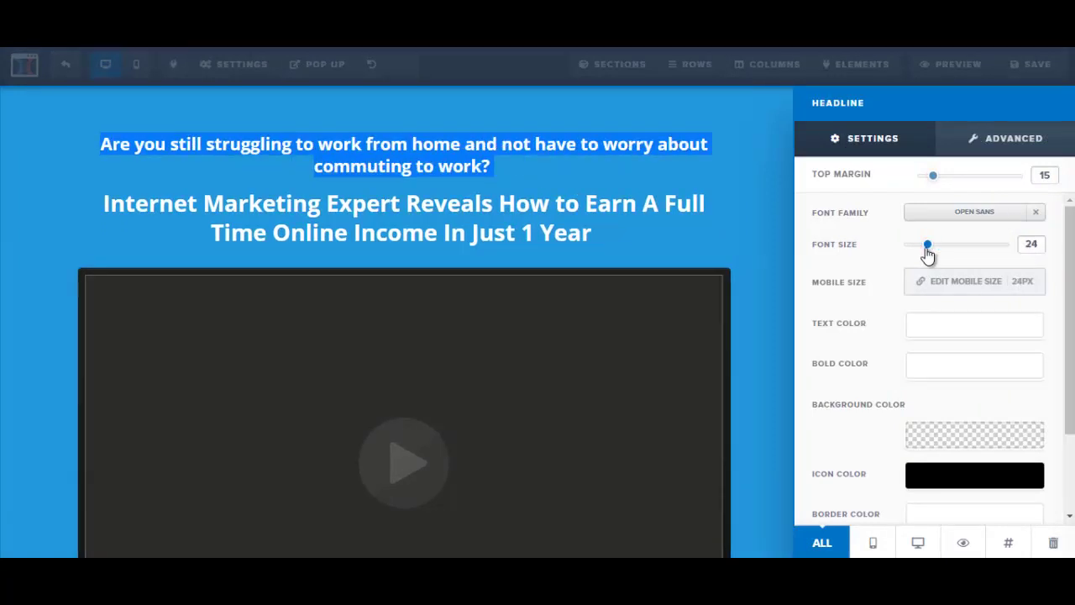
{"action": "left_click", "coordinate": [648, 230]}
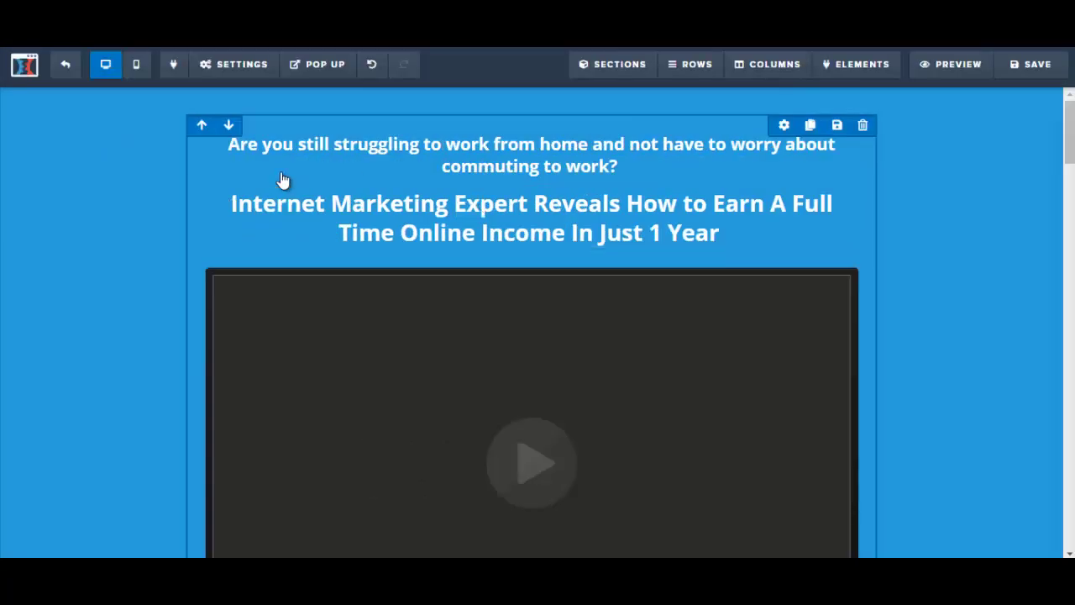
{"action": "left_click", "coordinate": [433, 145]}
{"action": "left_click_drag", "start_coordinate": [225, 144], "coordinate": [670, 162]}
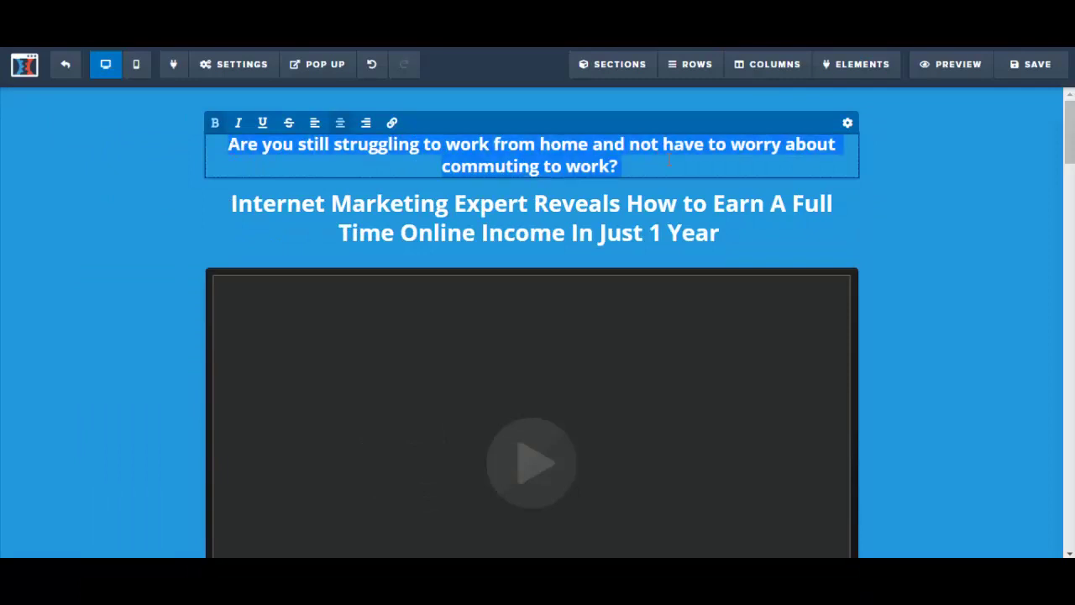
{"action": "left_click", "coordinate": [847, 126]}
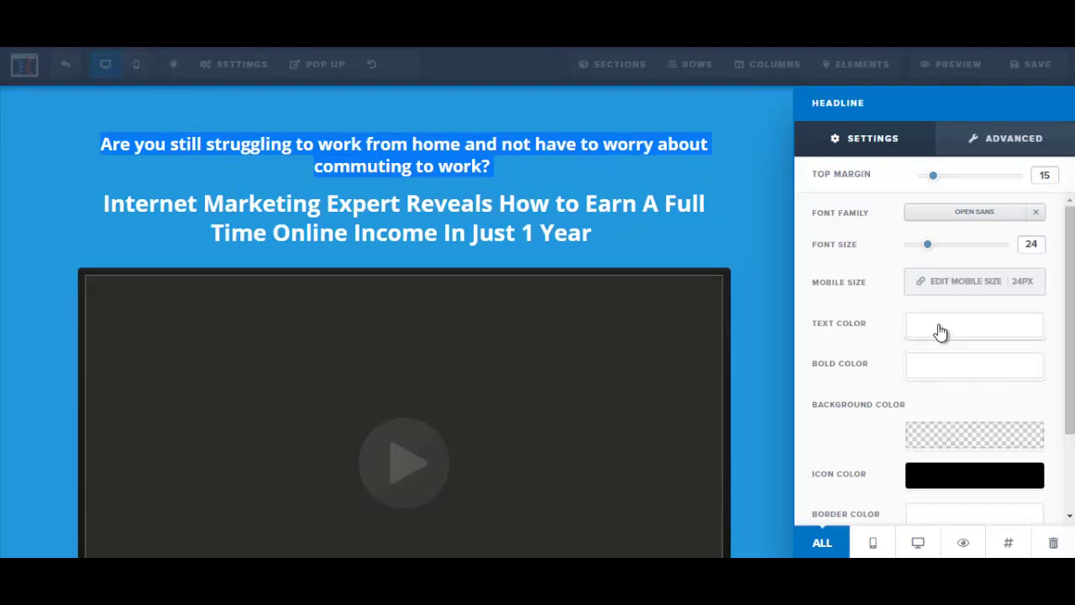
{"action": "left_click", "coordinate": [940, 327]}
{"action": "left_click", "coordinate": [832, 374]}
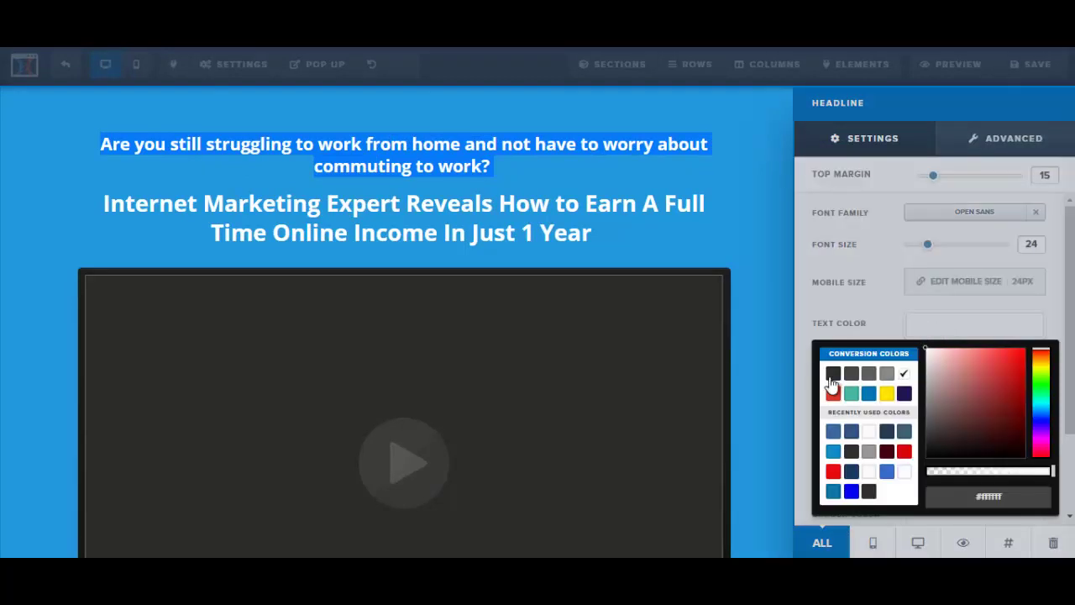
{"action": "left_click", "coordinate": [687, 183]}
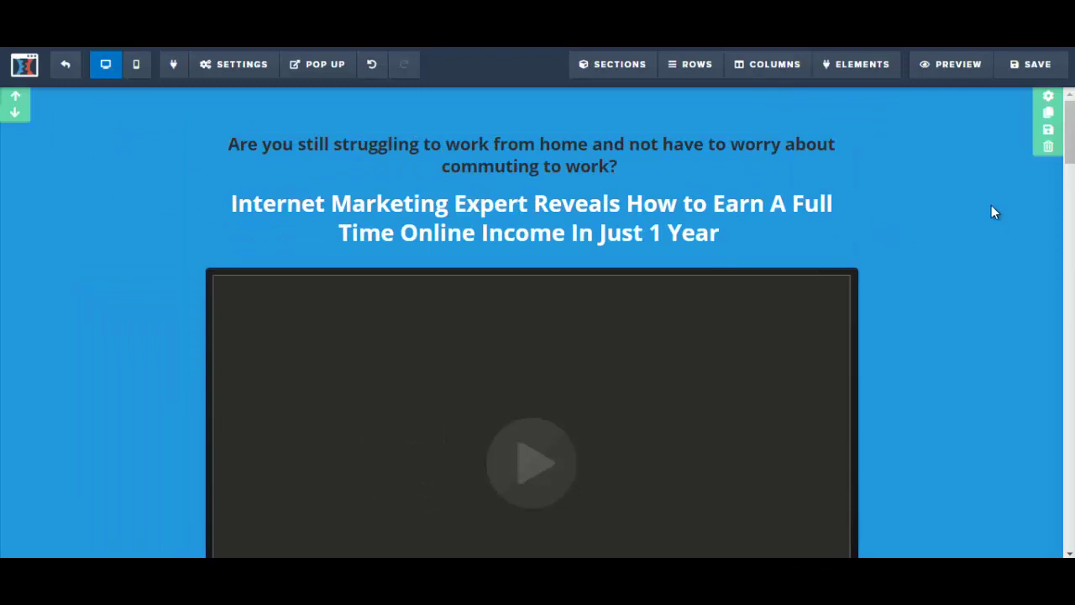
{"action": "left_click", "coordinate": [582, 231]}
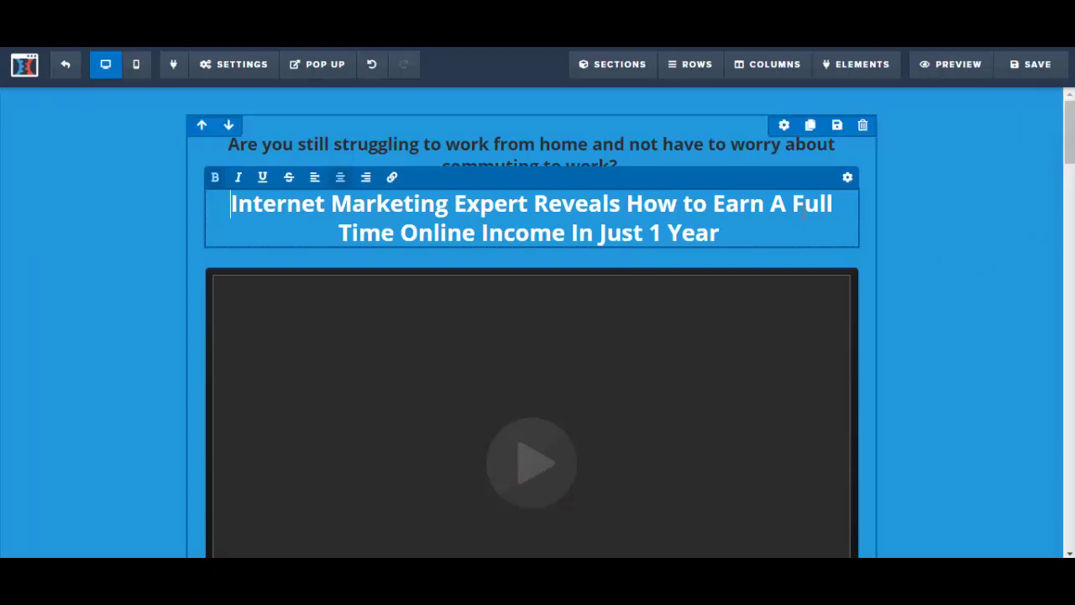
Enlarge the 'Internet Marketing Expert Reveals…' headline to font size 52 and save the page
{"action": "left_click", "coordinate": [848, 180]}
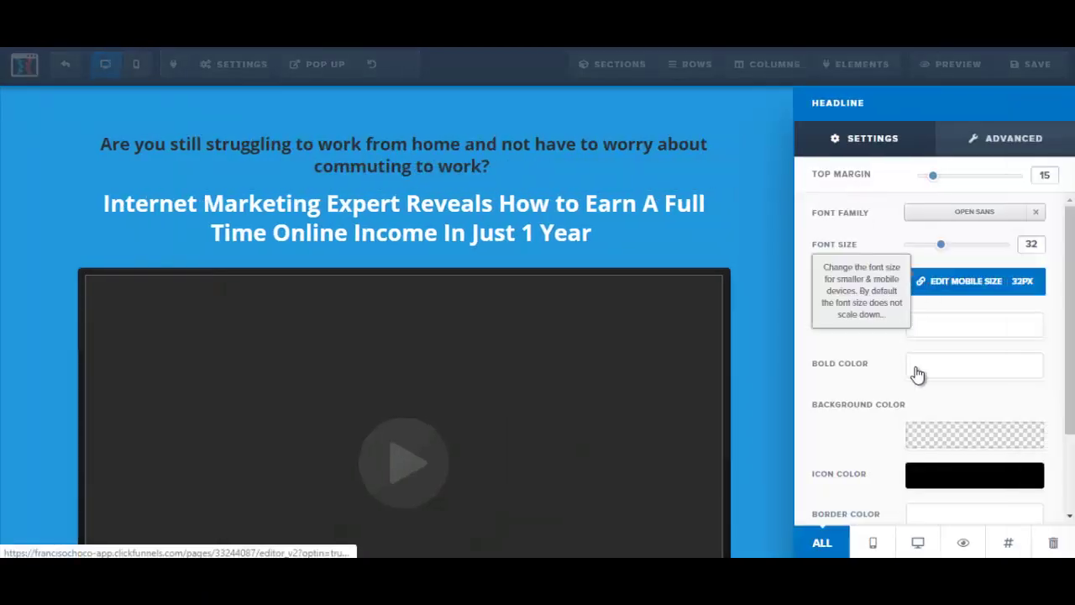
{"action": "left_click_drag", "start_coordinate": [941, 252], "coordinate": [966, 254]}
{"action": "left_click_drag", "start_coordinate": [968, 249], "coordinate": [976, 248]}
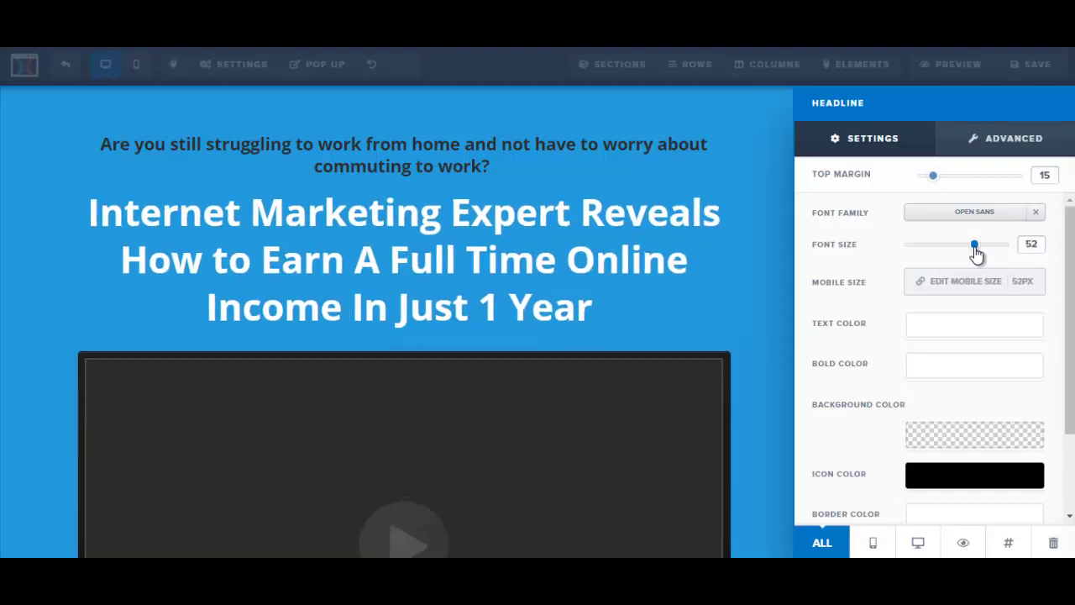
{"action": "left_click", "coordinate": [774, 293]}
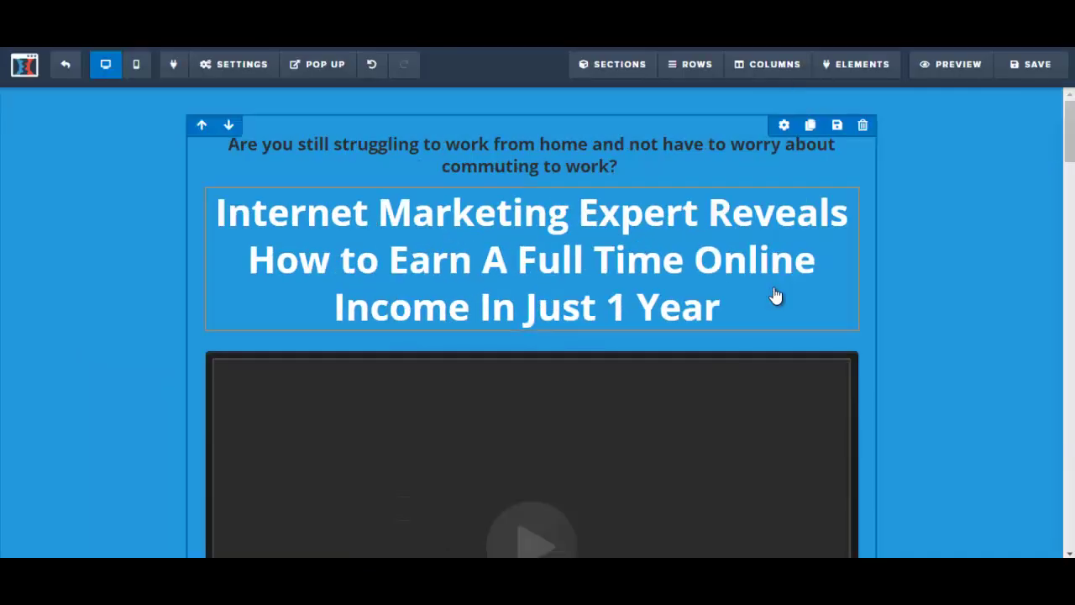
{"action": "left_click", "coordinate": [1017, 75]}
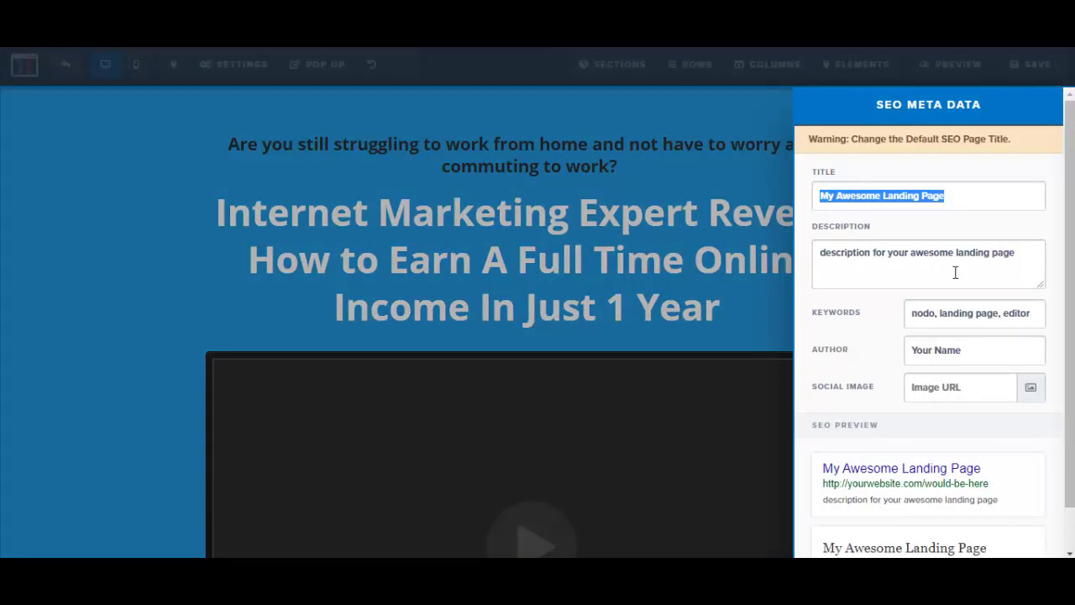
Fill in SEO Meta Data with title 'testing' and description 'demo', then close the panel
{"action": "type", "text": "testing"}
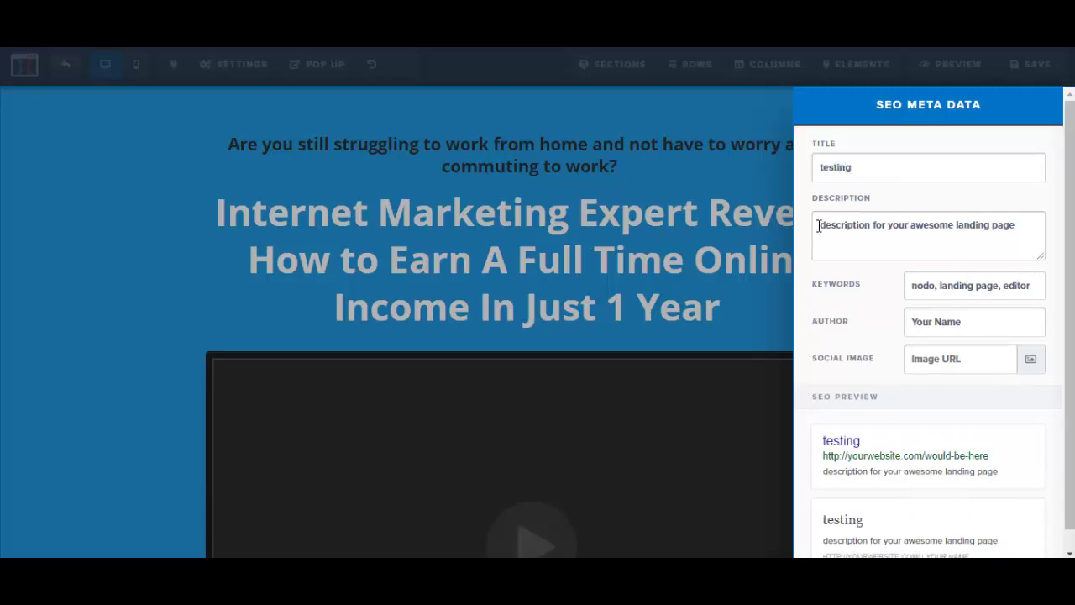
{"action": "left_click_drag", "start_coordinate": [816, 224], "coordinate": [1026, 220]}
{"action": "type", "text": "demo"}
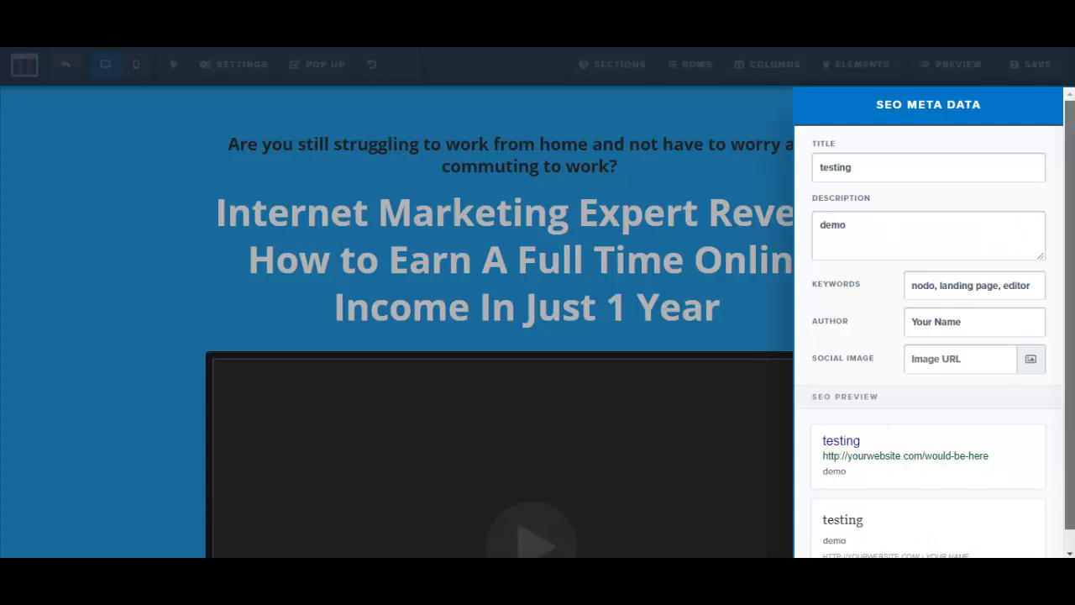
{"action": "scroll", "coordinate": [1071, 488], "scroll_direction": "down", "scroll_amount": 1}
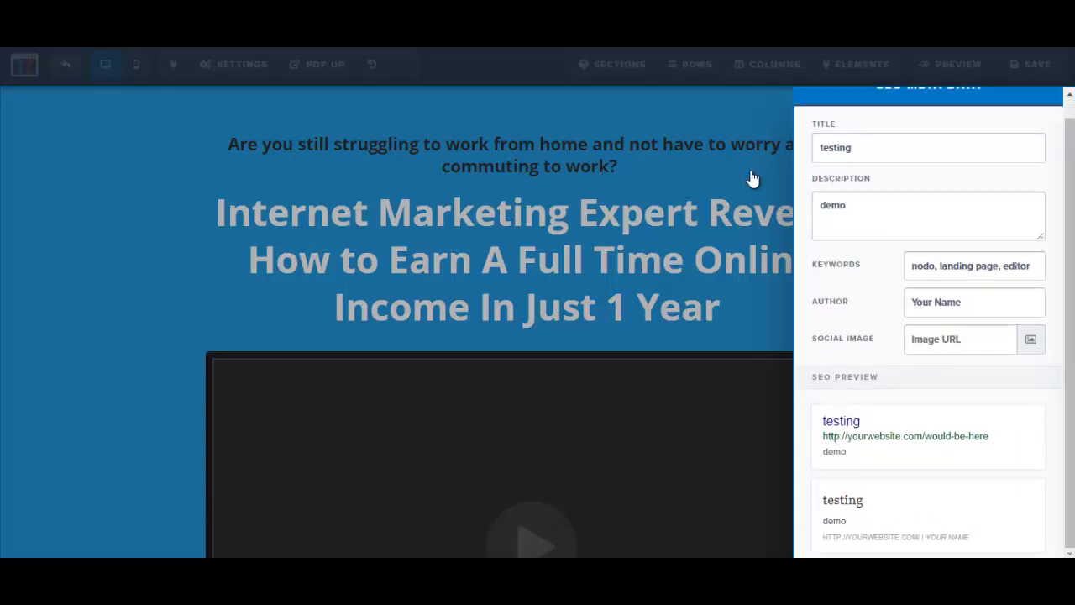
{"action": "left_click", "coordinate": [753, 179]}
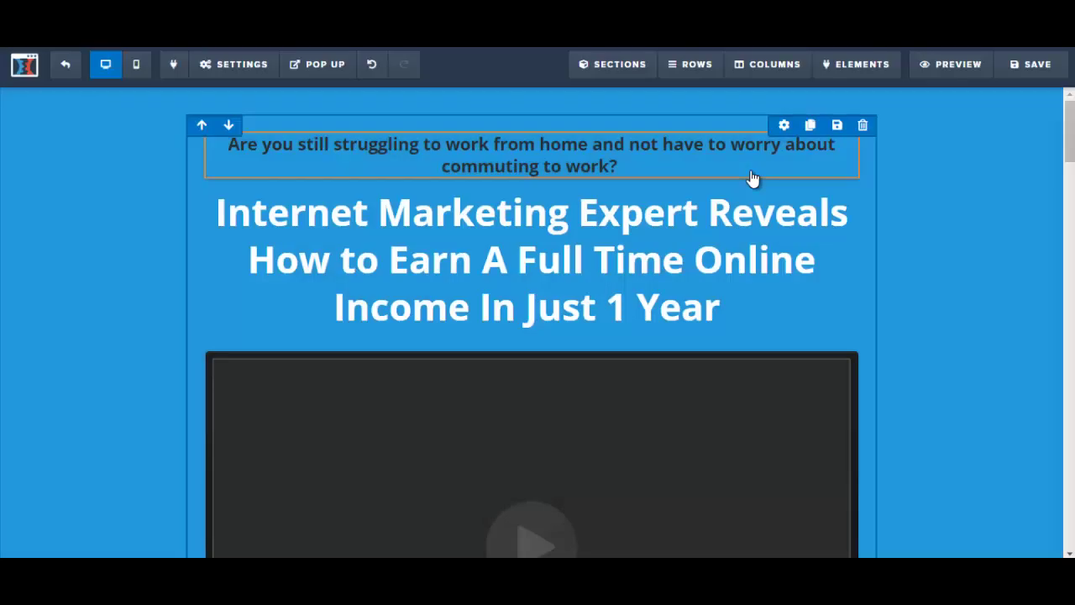
Delete the video beneath the main headline, confirm the removal, and save the page
{"action": "left_click", "coordinate": [1039, 66]}
{"action": "scroll", "coordinate": [957, 194], "scroll_direction": "down", "scroll_amount": 2}
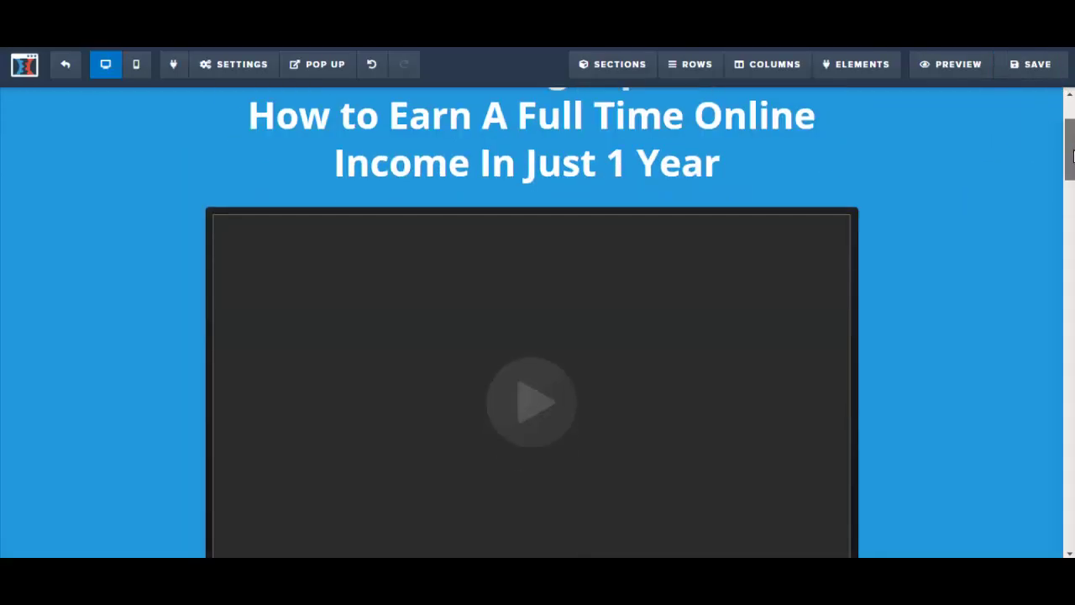
{"action": "mouse_move", "coordinate": [750, 292]}
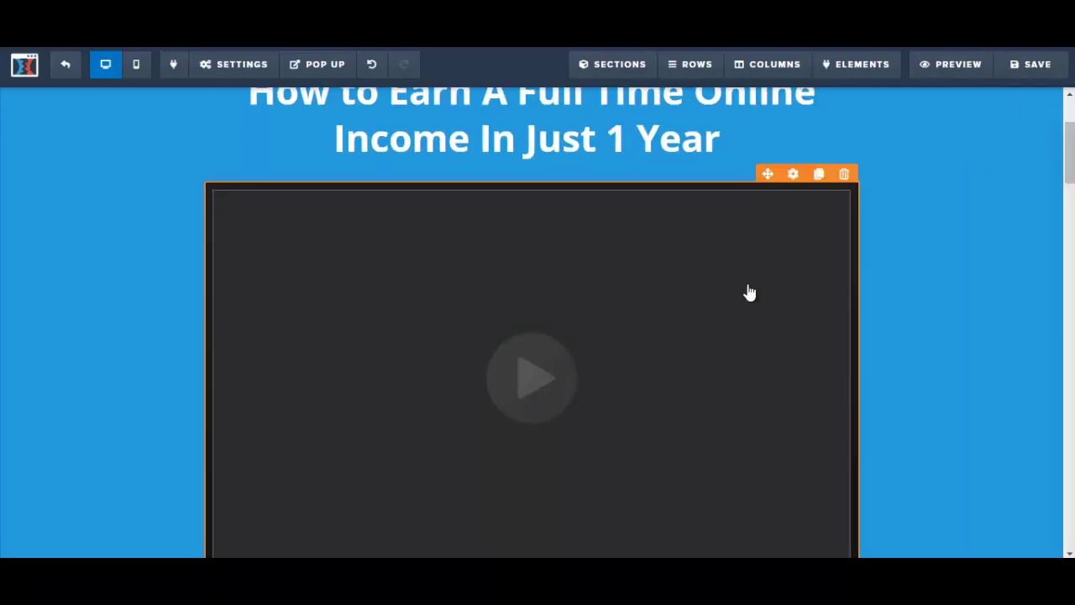
{"action": "left_click", "coordinate": [845, 175]}
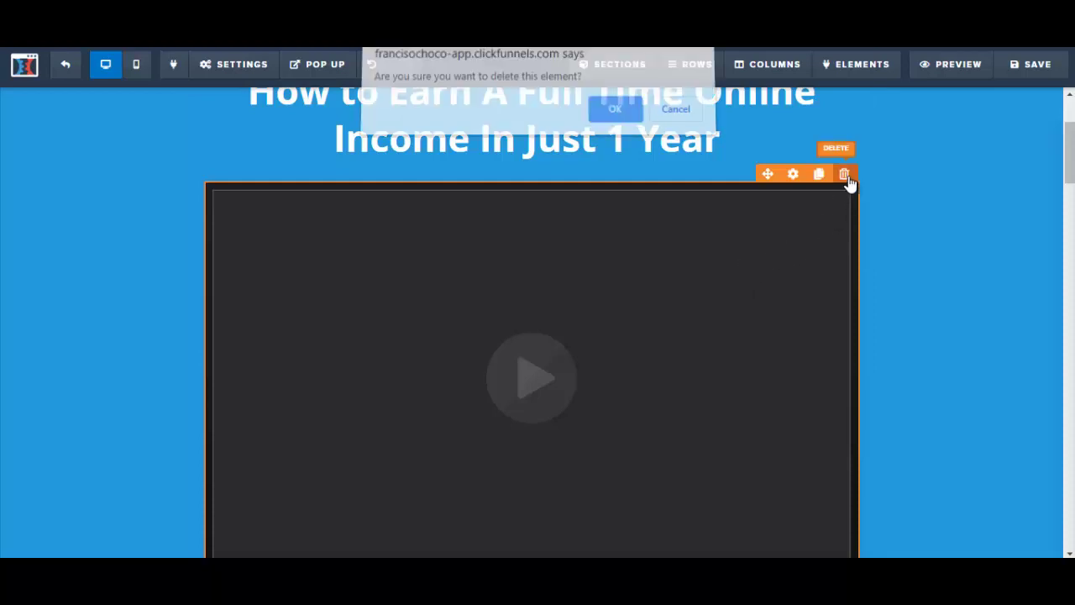
{"action": "left_click", "coordinate": [615, 120]}
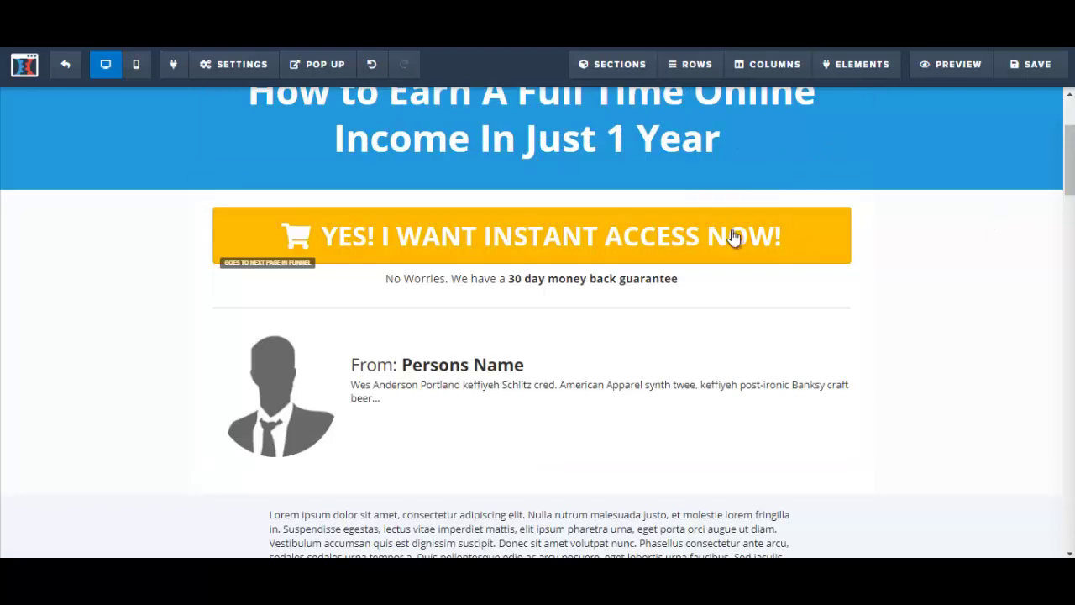
{"action": "left_click", "coordinate": [1019, 64]}
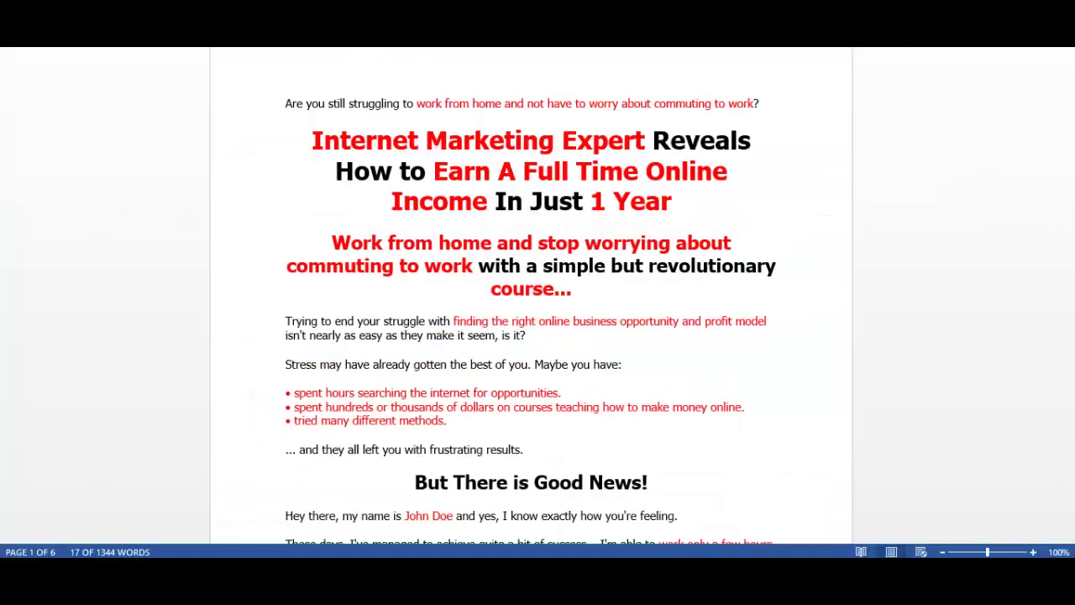
{"action": "scroll", "coordinate": [456, 216], "scroll_direction": "down", "scroll_amount": 1}
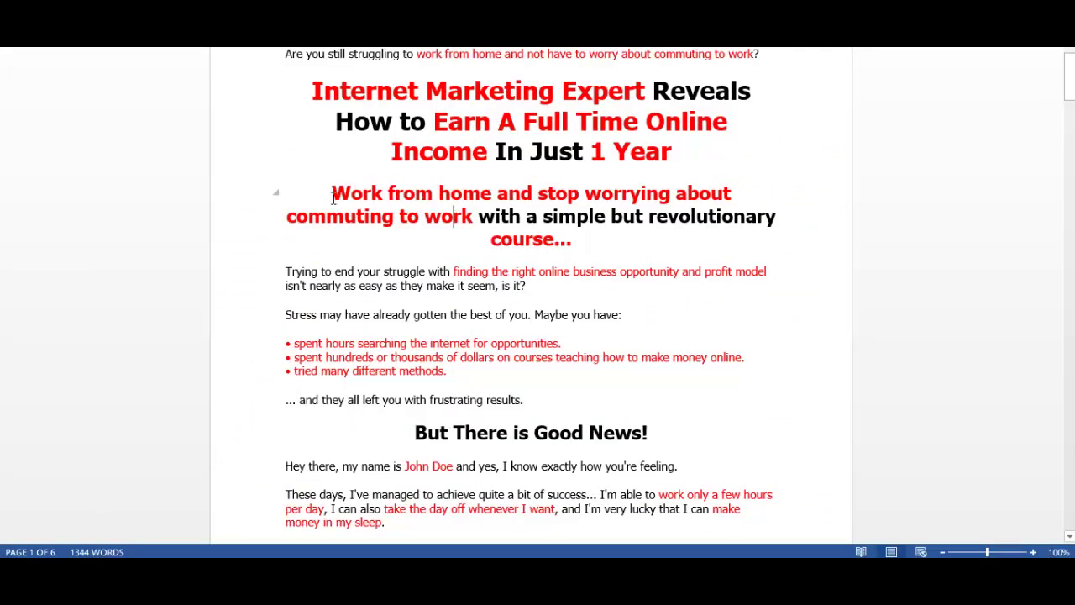
Select the 'Work from home and stop worrying about commuting to work' subheading in the Word letter
{"action": "left_click_drag", "start_coordinate": [332, 193], "coordinate": [576, 234]}
{"action": "key", "text": "ctrl+c"}
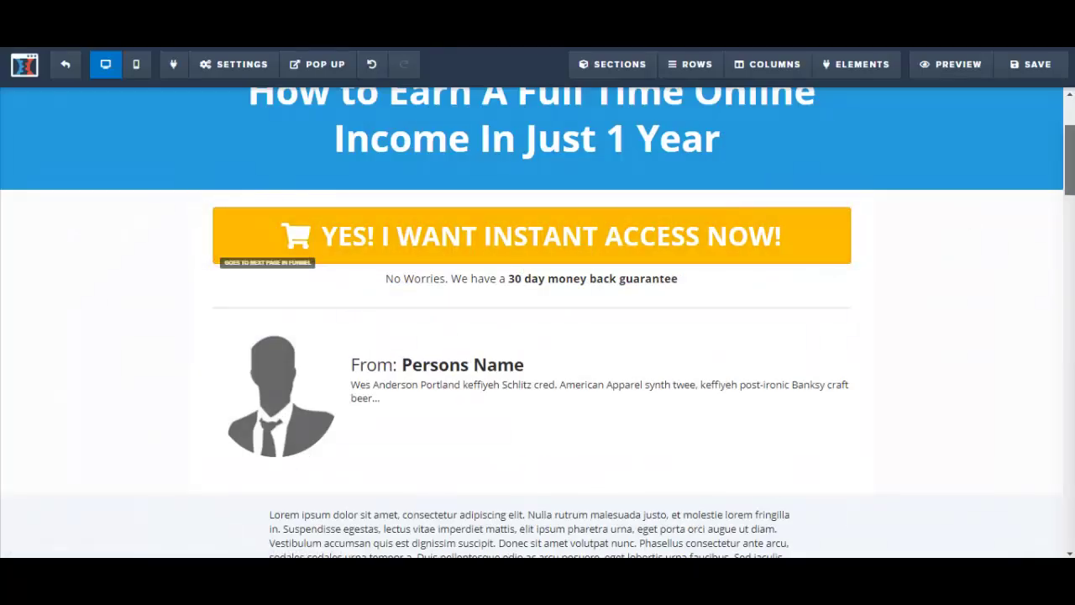
Insert a sub-headline under the main headline and paste the 'Work from home…' subheading into it
{"action": "scroll", "coordinate": [532, 326], "scroll_direction": "up", "scroll_amount": 3}
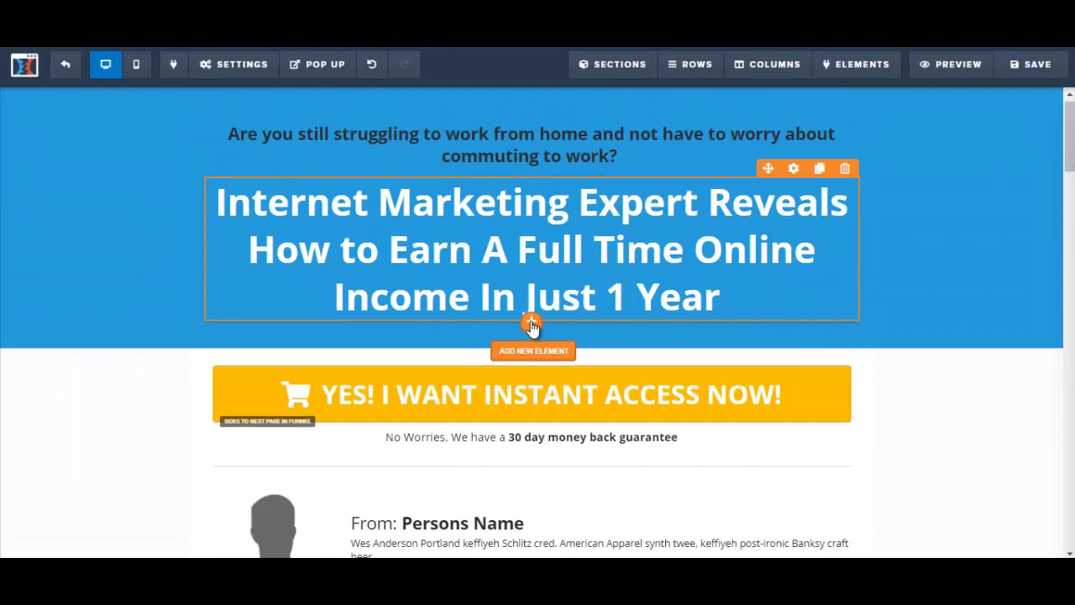
{"action": "left_click", "coordinate": [532, 323]}
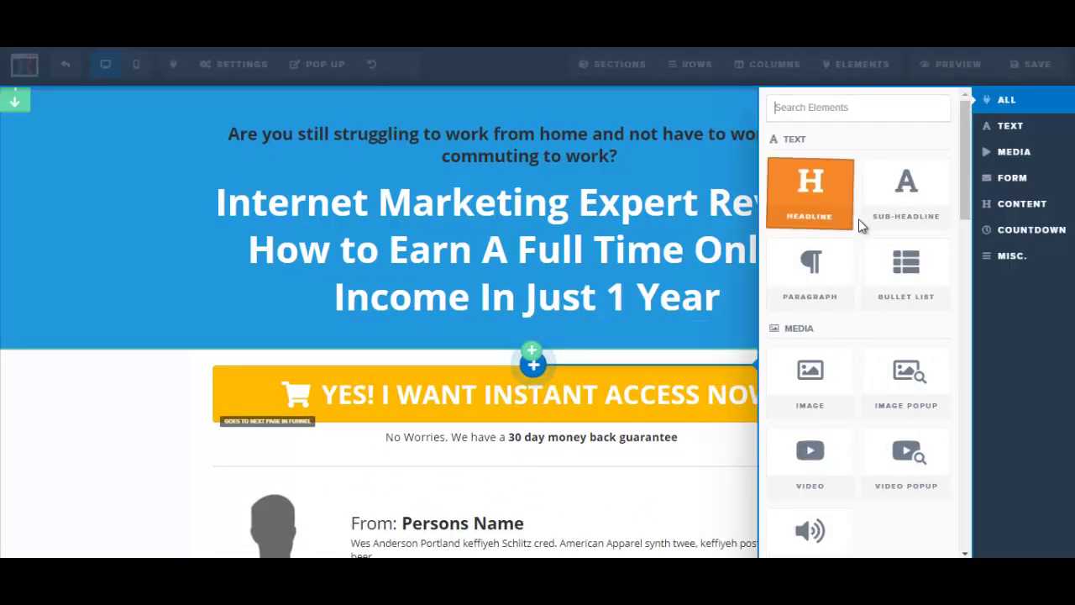
{"action": "left_click", "coordinate": [918, 208]}
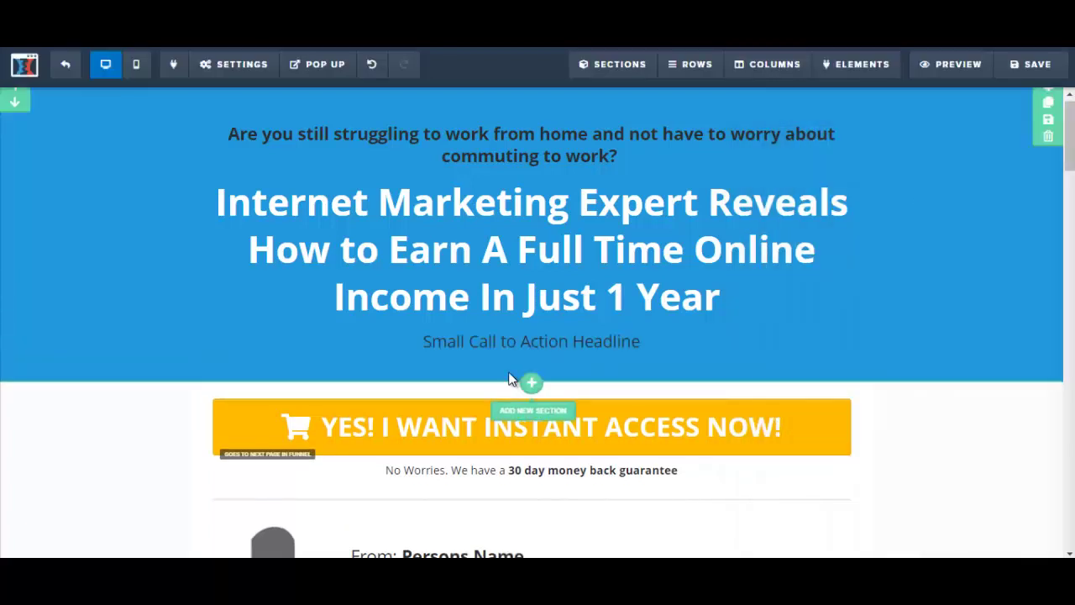
{"action": "left_click", "coordinate": [504, 343]}
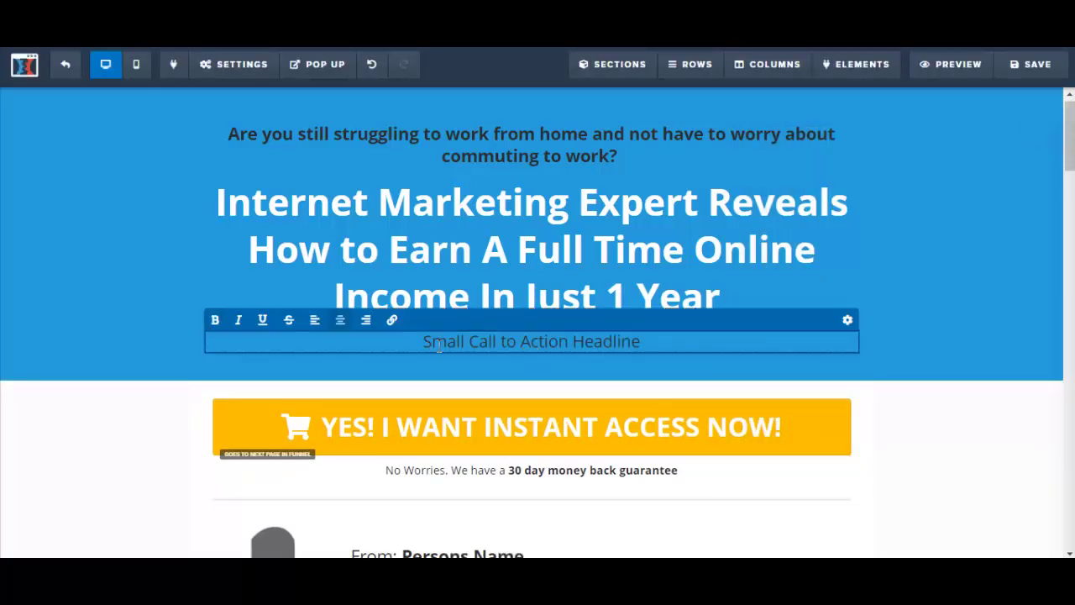
{"action": "left_click_drag", "start_coordinate": [439, 346], "coordinate": [649, 336]}
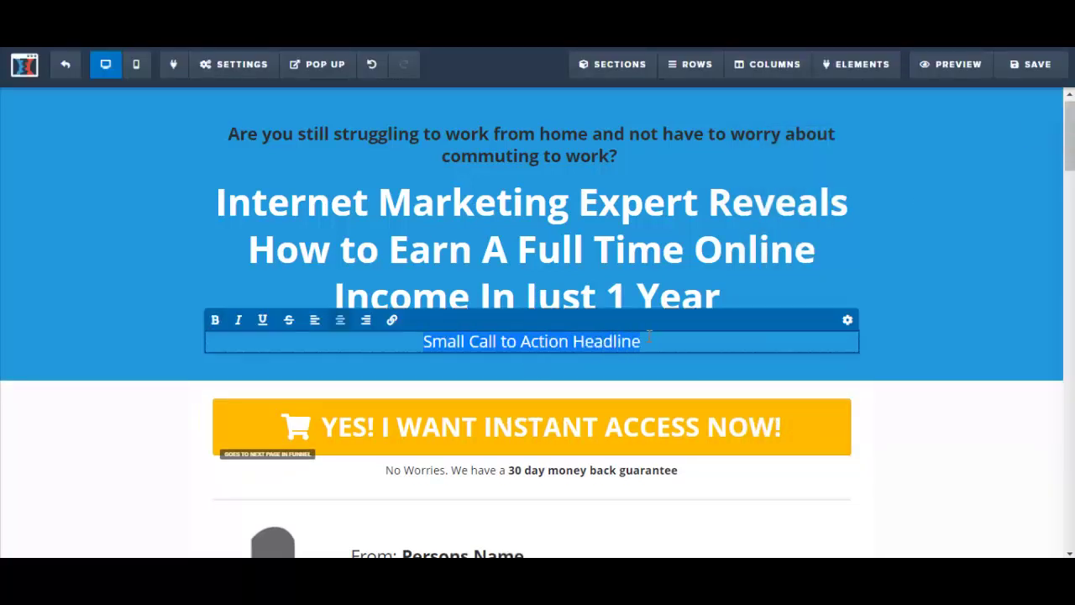
{"action": "key", "text": "ctrl+v"}
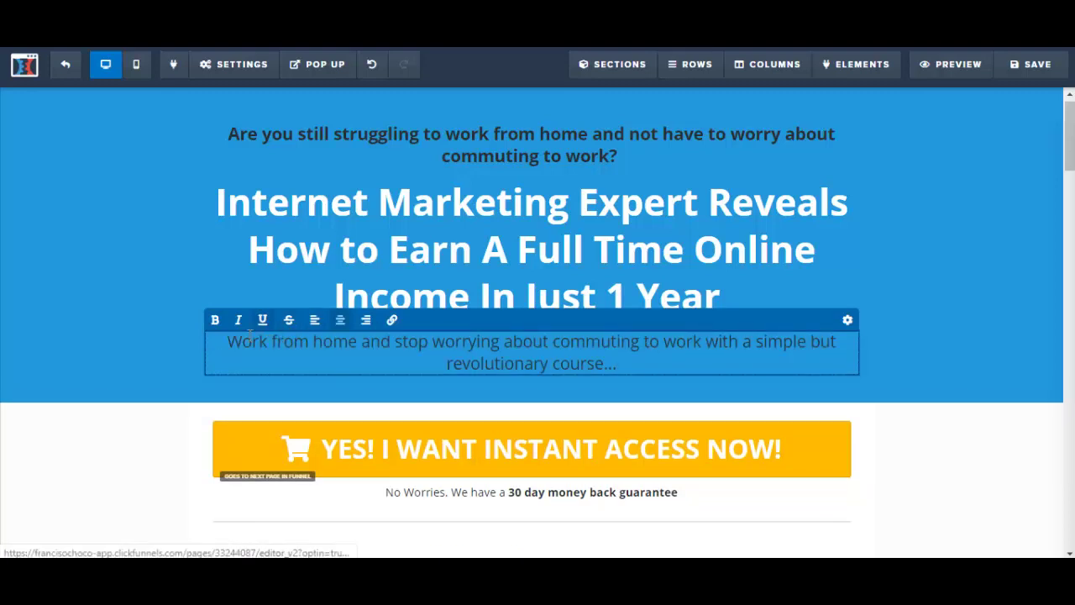
{"action": "left_click_drag", "start_coordinate": [227, 341], "coordinate": [643, 367]}
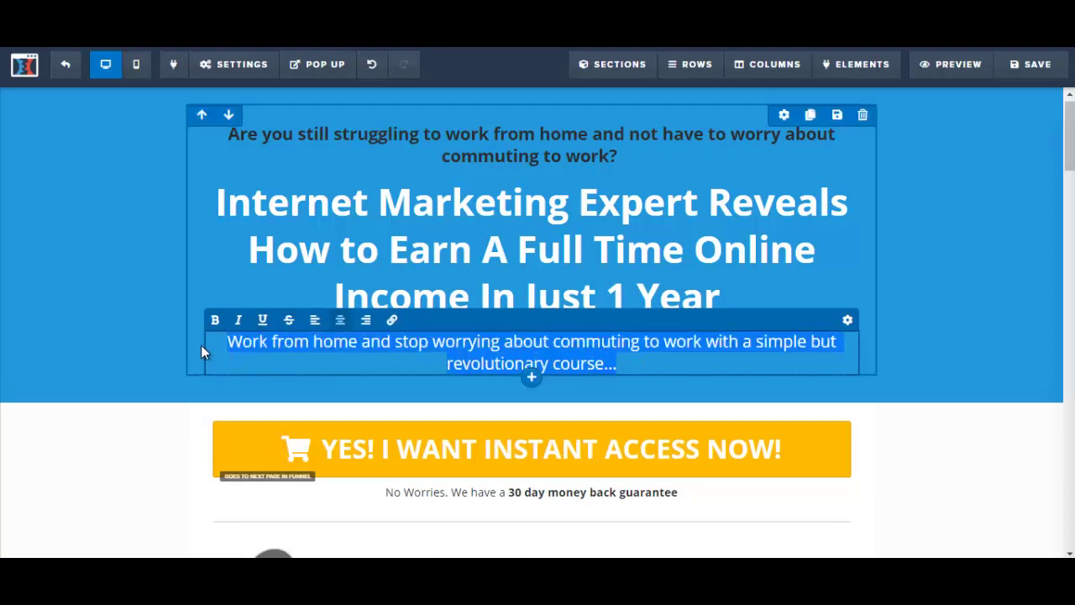
Make the sub-headline bold with red text, then save the page
{"action": "left_click", "coordinate": [215, 320]}
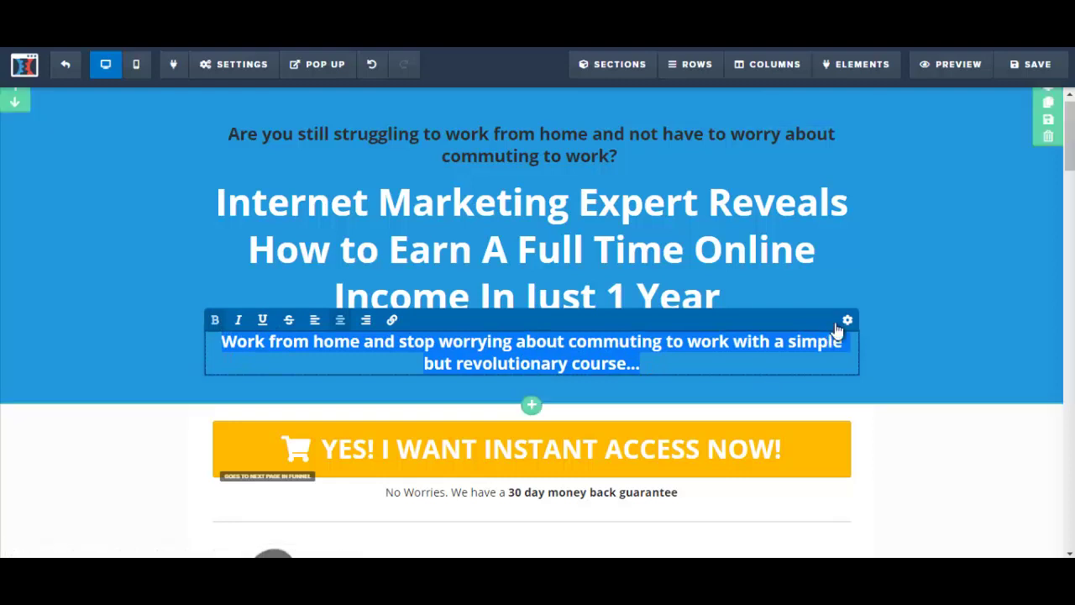
{"action": "left_click", "coordinate": [937, 329]}
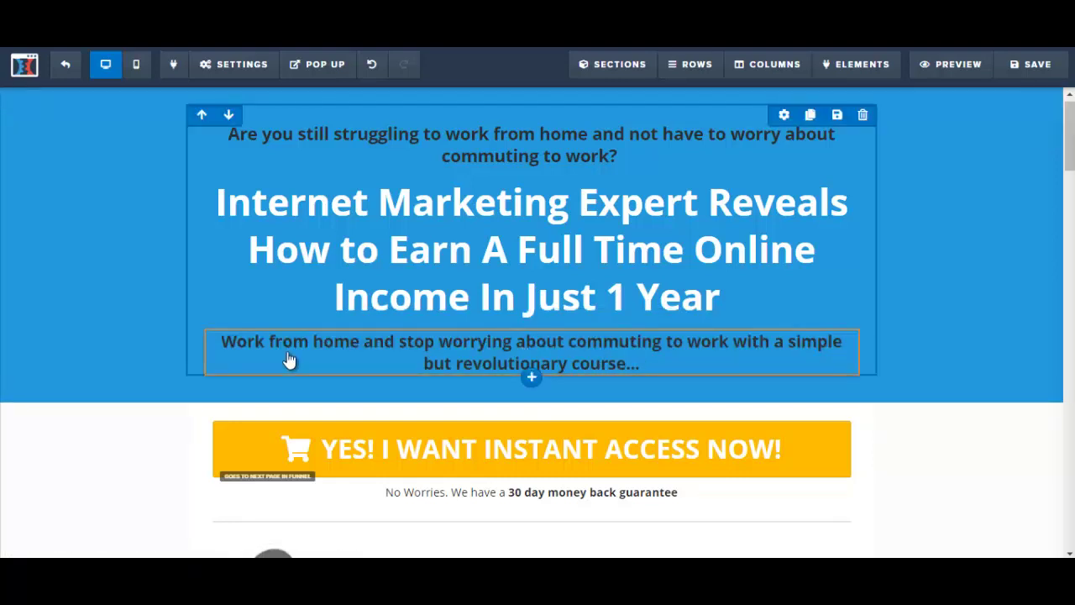
{"action": "left_click_drag", "start_coordinate": [221, 341], "coordinate": [685, 366]}
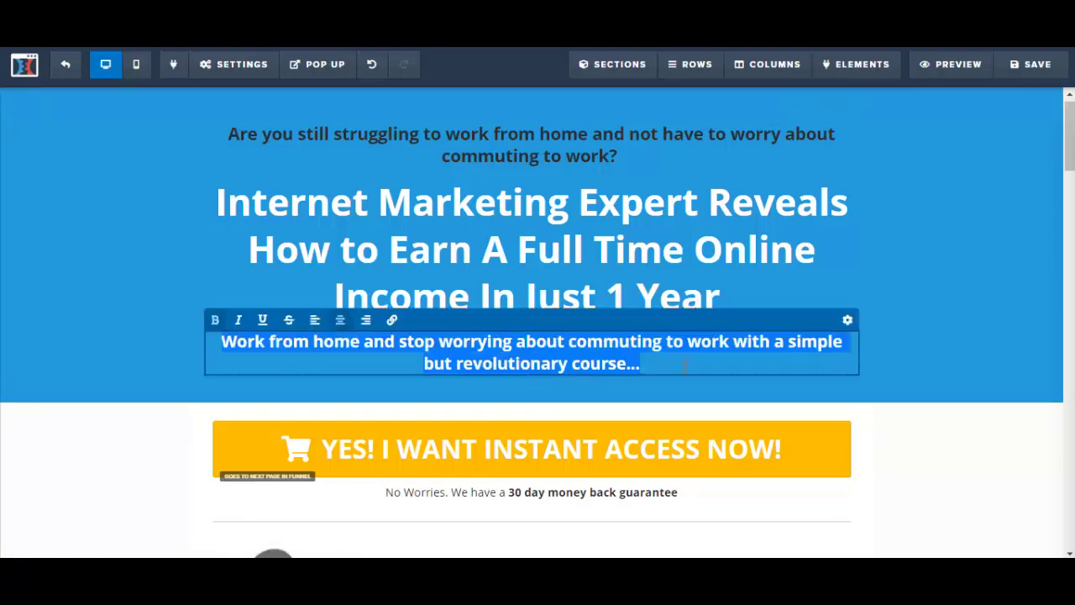
{"action": "left_click", "coordinate": [848, 321]}
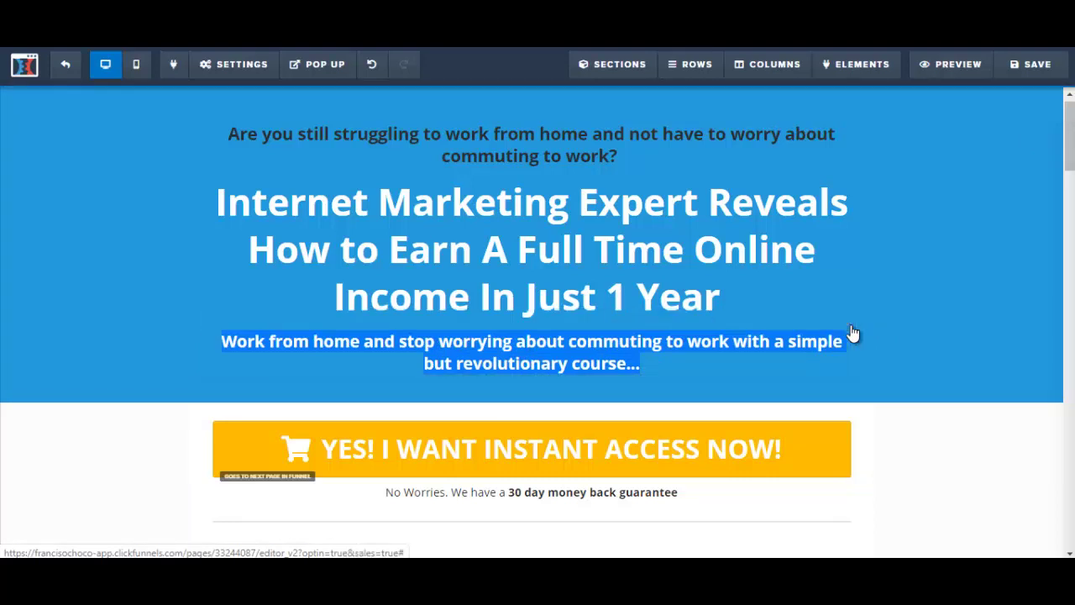
{"action": "left_click", "coordinate": [943, 327]}
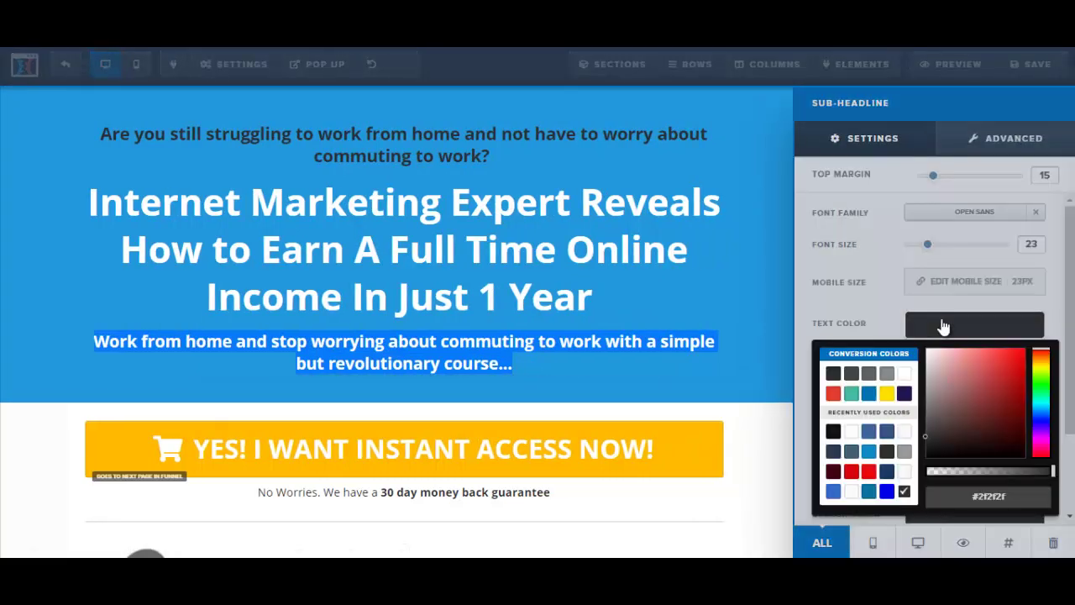
{"action": "left_click", "coordinate": [736, 364]}
{"action": "left_click", "coordinate": [1033, 67]}
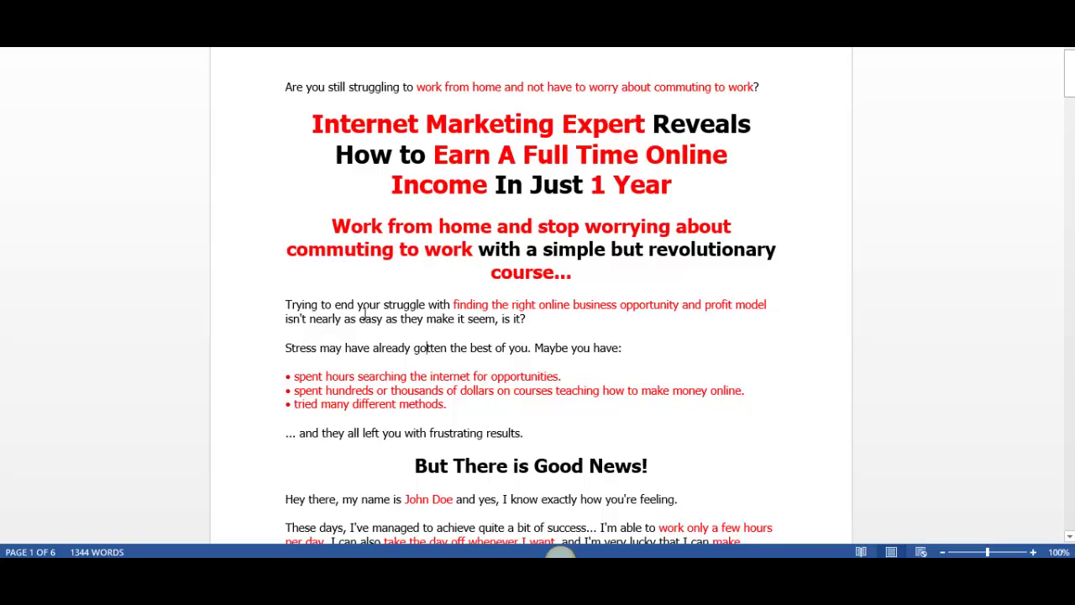
Select the 'Trying to end your struggle…' intro through the three failed-attempt bullet points
{"action": "left_click_drag", "start_coordinate": [285, 305], "coordinate": [562, 433]}
{"action": "left_click", "coordinate": [348, 336]}
{"action": "left_click_drag", "start_coordinate": [287, 305], "coordinate": [583, 309]}
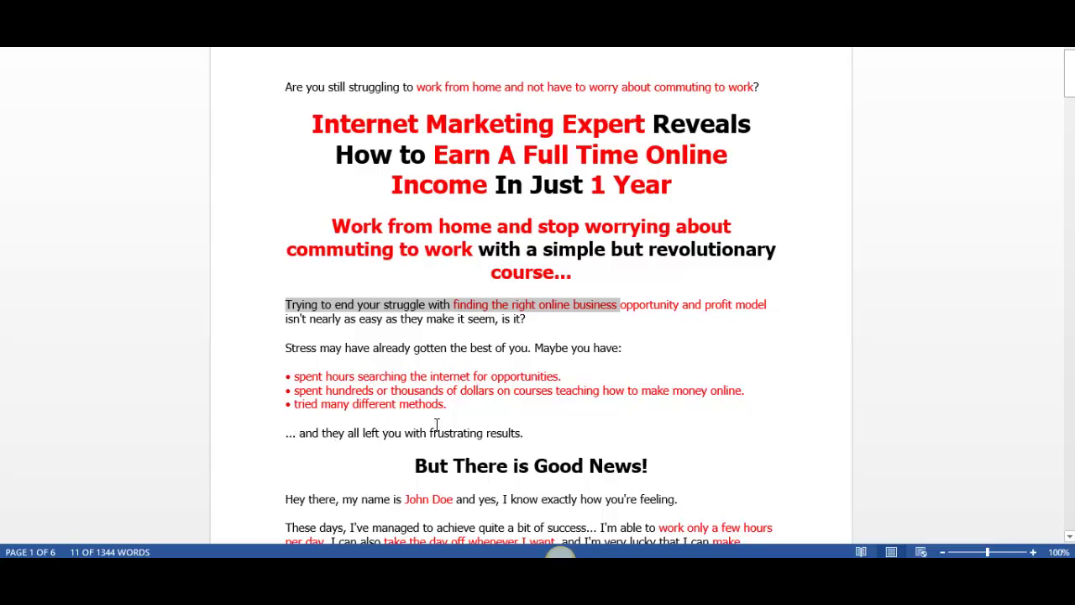
{"action": "left_click", "coordinate": [524, 432]}
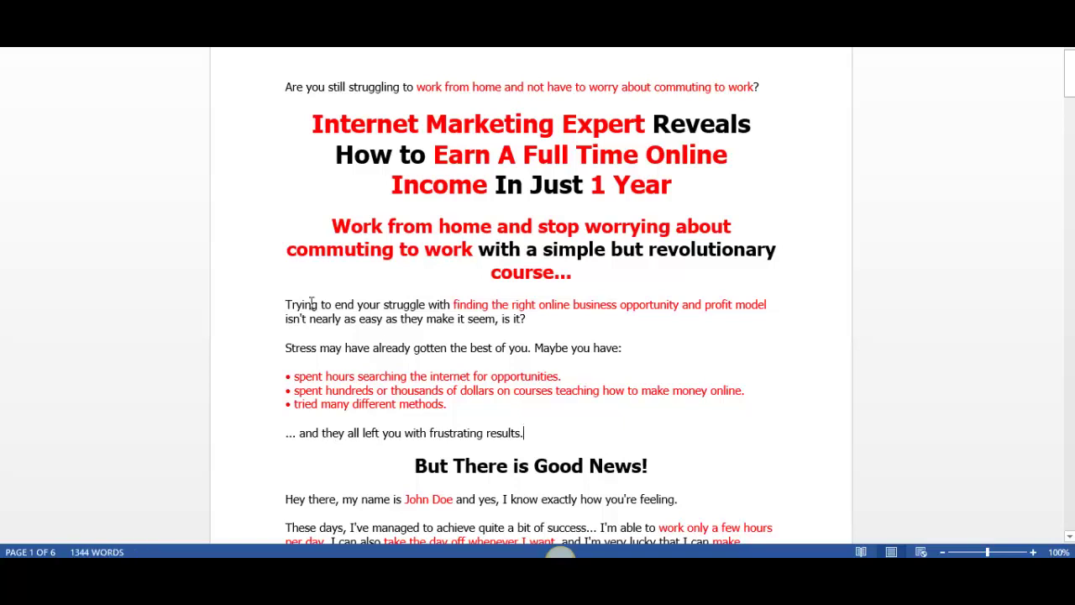
{"action": "left_click_drag", "start_coordinate": [281, 305], "coordinate": [538, 432]}
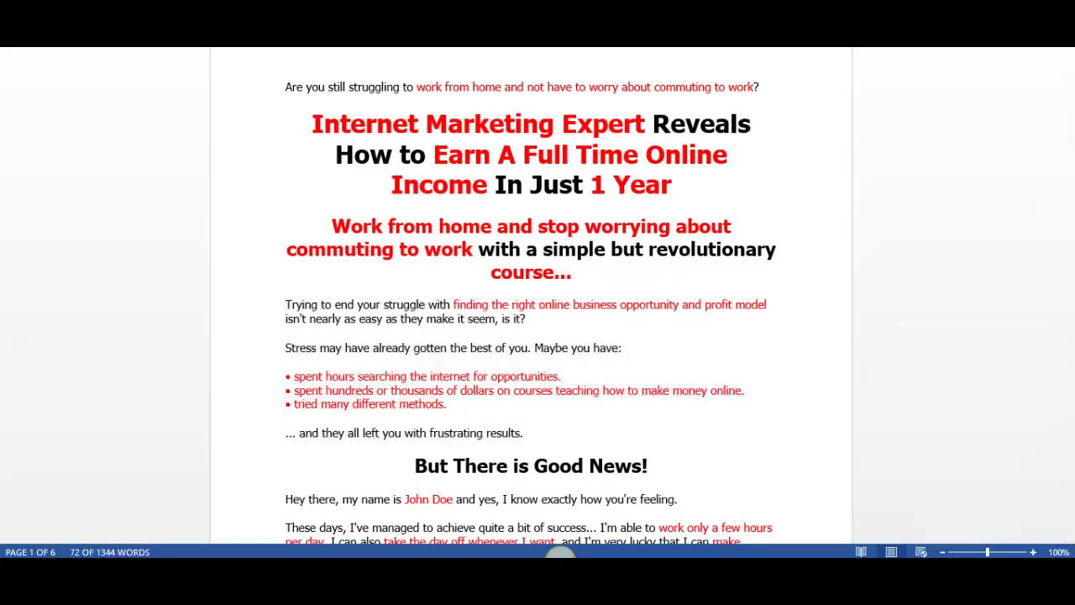
{"action": "key", "text": "alt+Tab"}
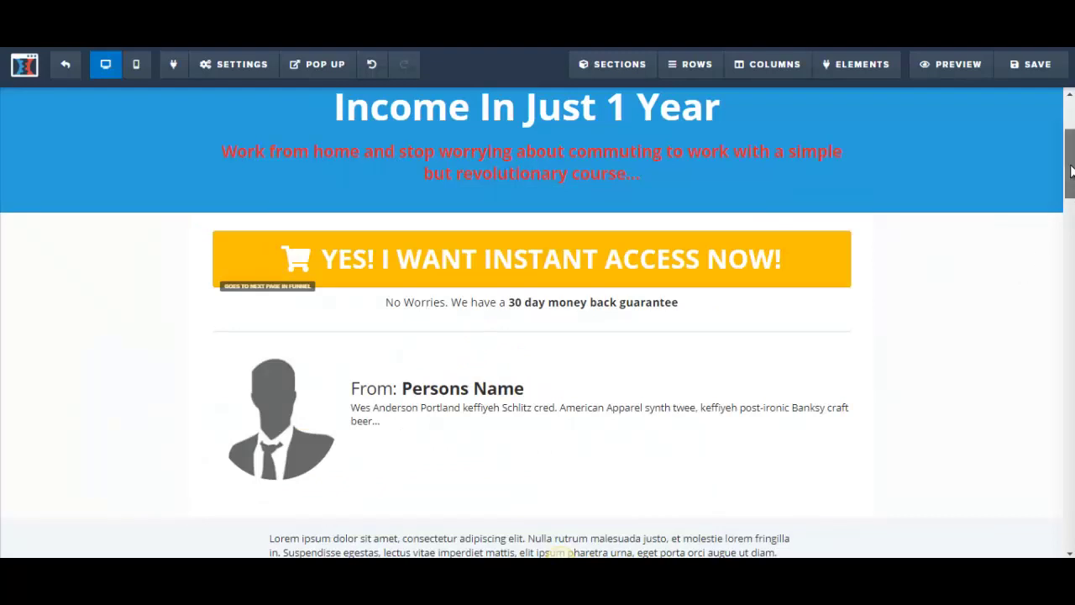
{"action": "scroll", "coordinate": [1071, 171], "scroll_direction": "up", "scroll_amount": 3}
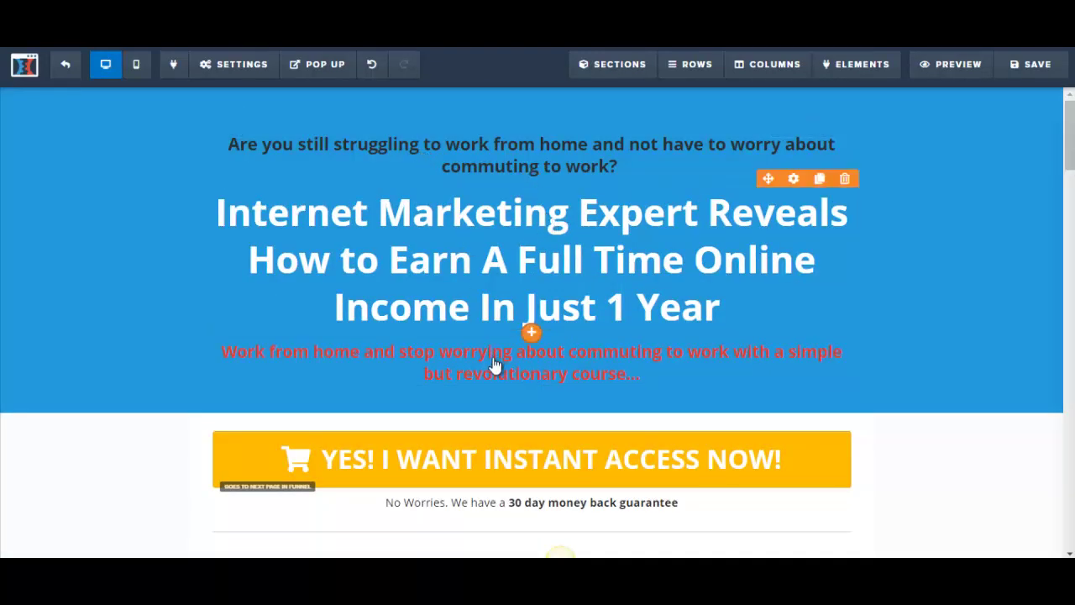
{"action": "scroll", "coordinate": [504, 429], "scroll_direction": "down", "scroll_amount": 3}
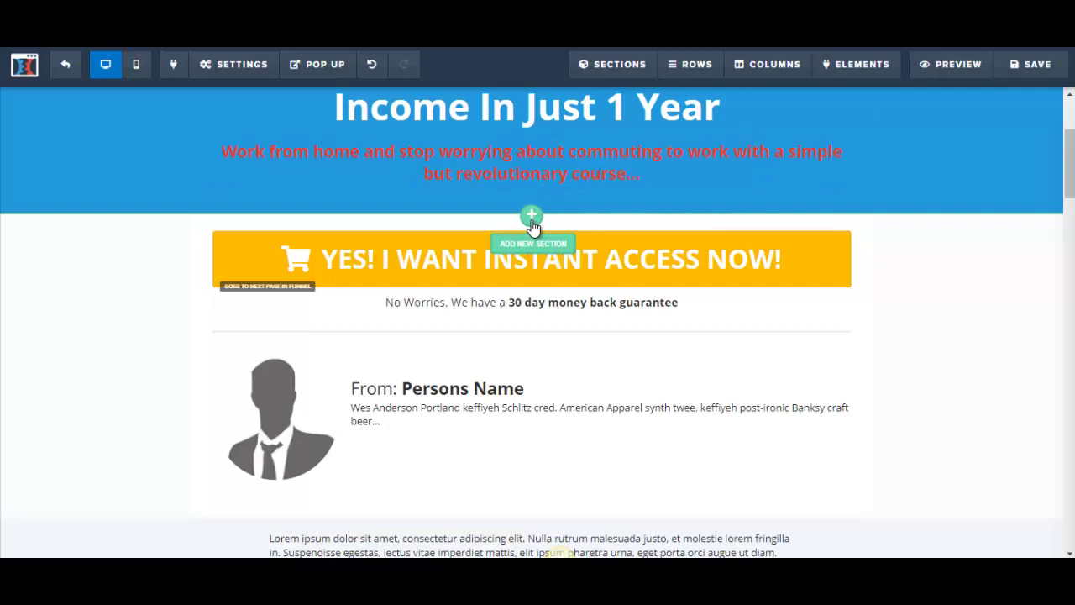
Add a full-width section with a single-column row and place a Lorem ipsum paragraph in it
{"action": "left_click", "coordinate": [532, 216]}
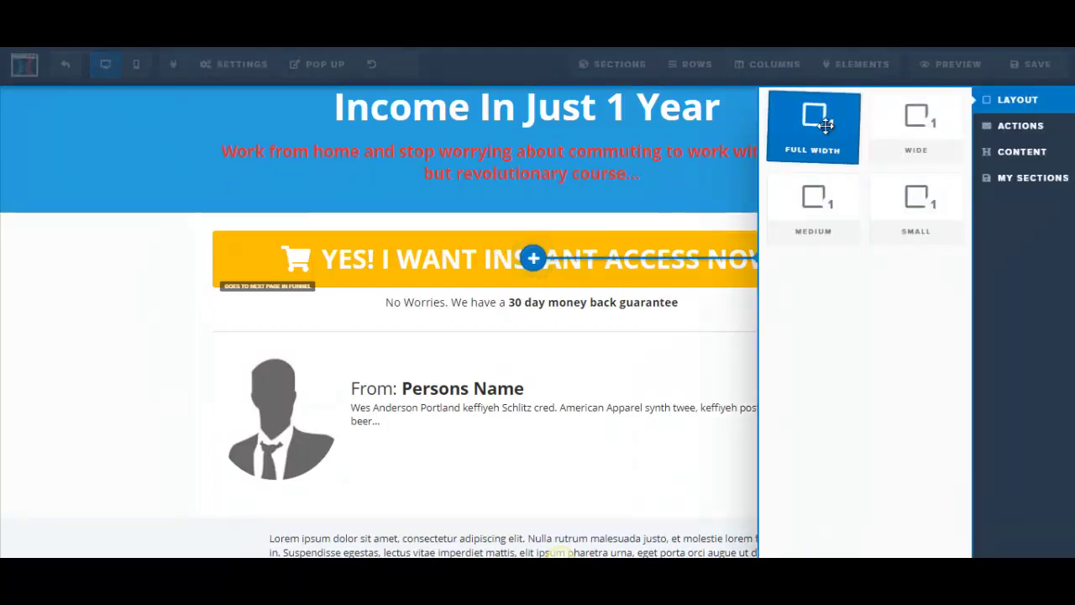
{"action": "left_click", "coordinate": [827, 132]}
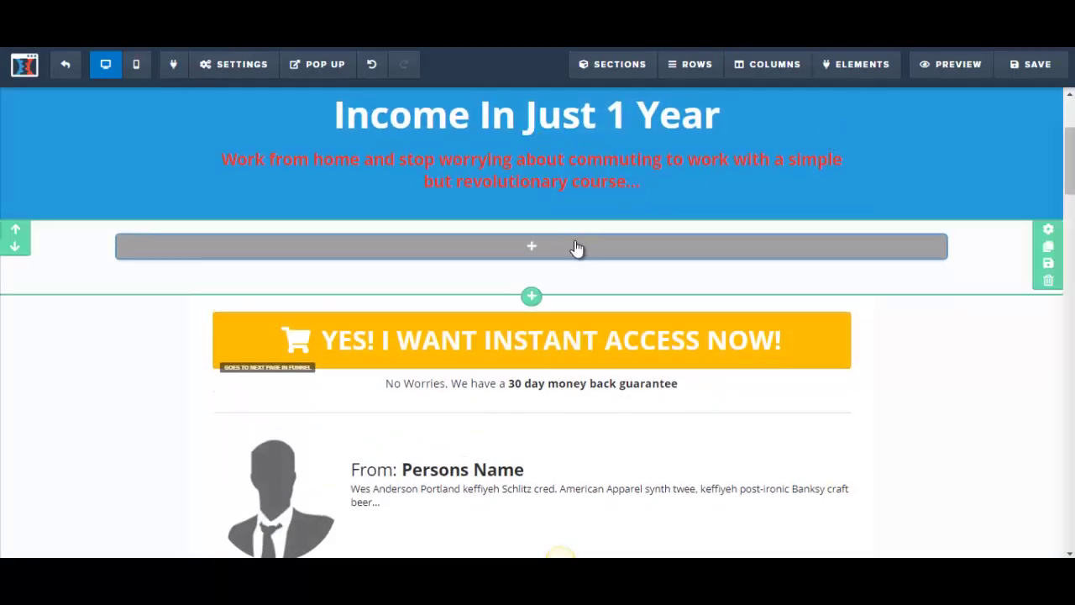
{"action": "left_click", "coordinate": [531, 248]}
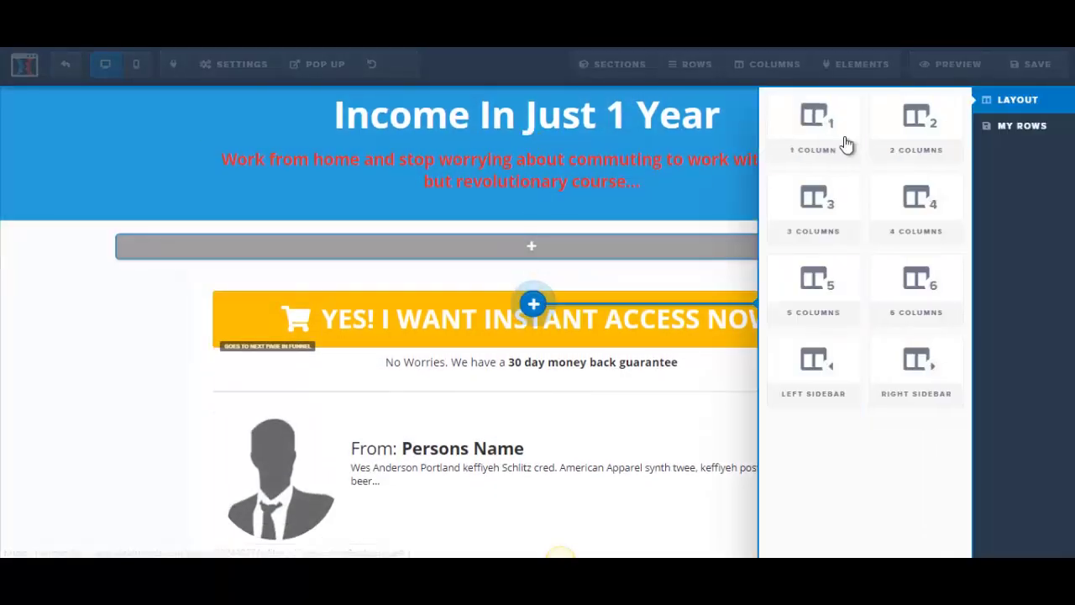
{"action": "left_click", "coordinate": [822, 130]}
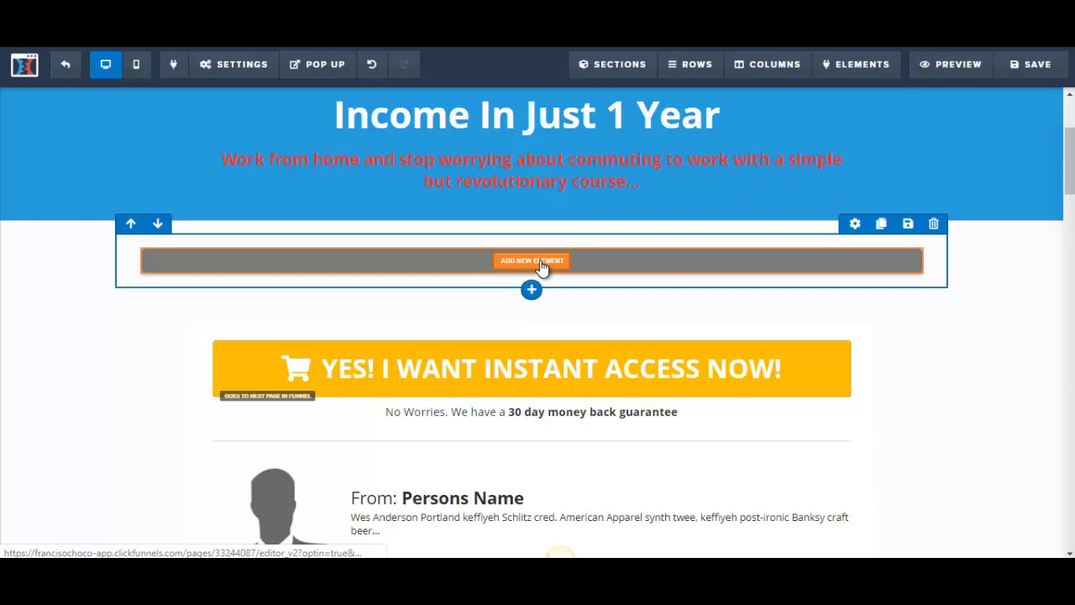
{"action": "left_click", "coordinate": [541, 266]}
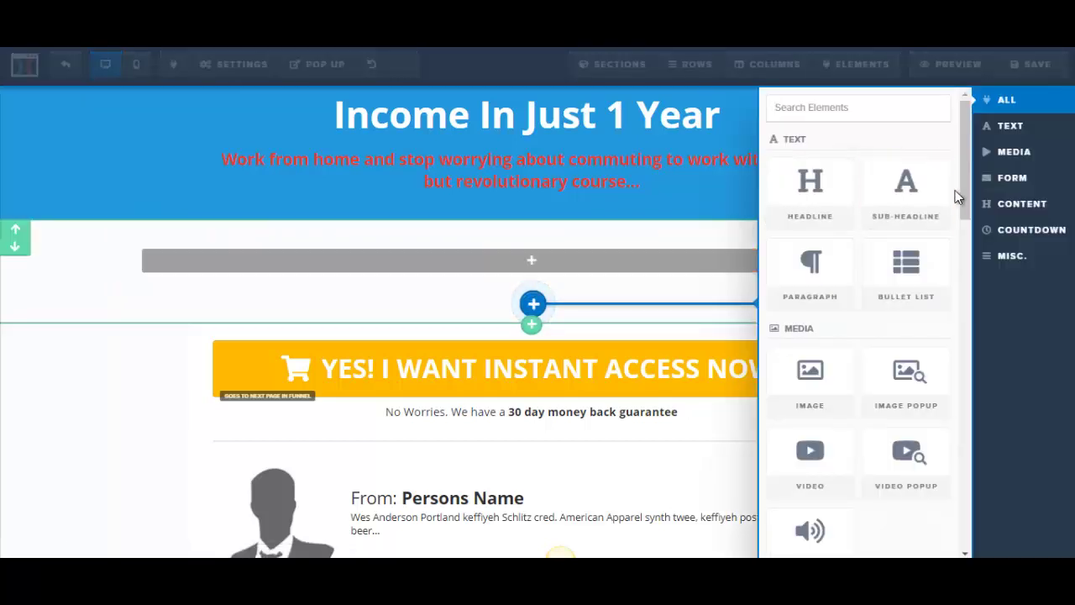
{"action": "mouse_move", "coordinate": [967, 191]}
{"action": "left_mouse_down"}
{"action": "mouse_move", "coordinate": [967, 323]}
{"action": "mouse_move", "coordinate": [962, 210]}
{"action": "left_mouse_up"}
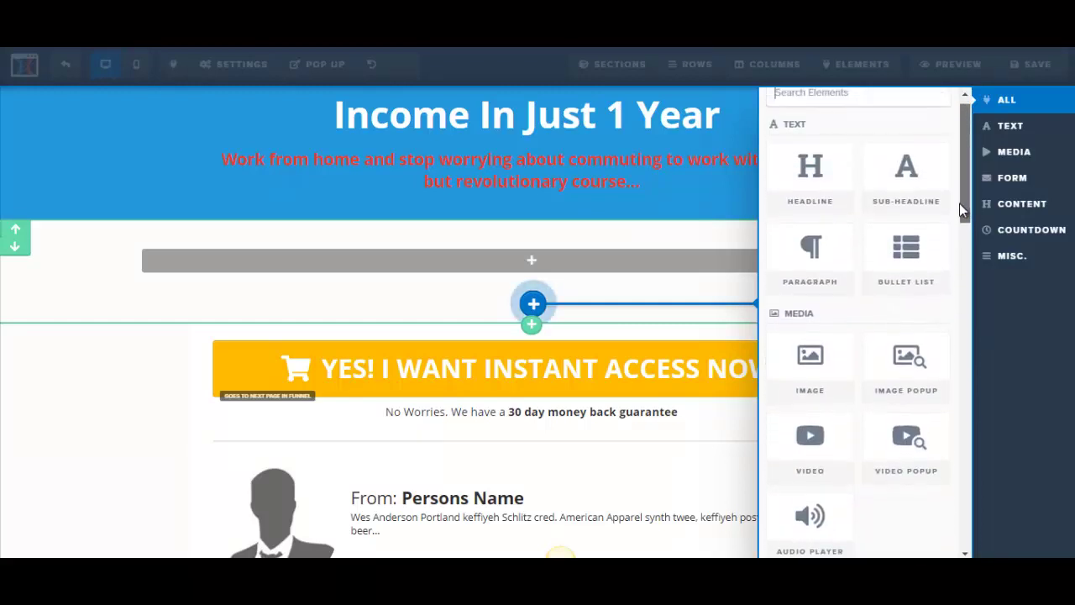
{"action": "left_click", "coordinate": [818, 263]}
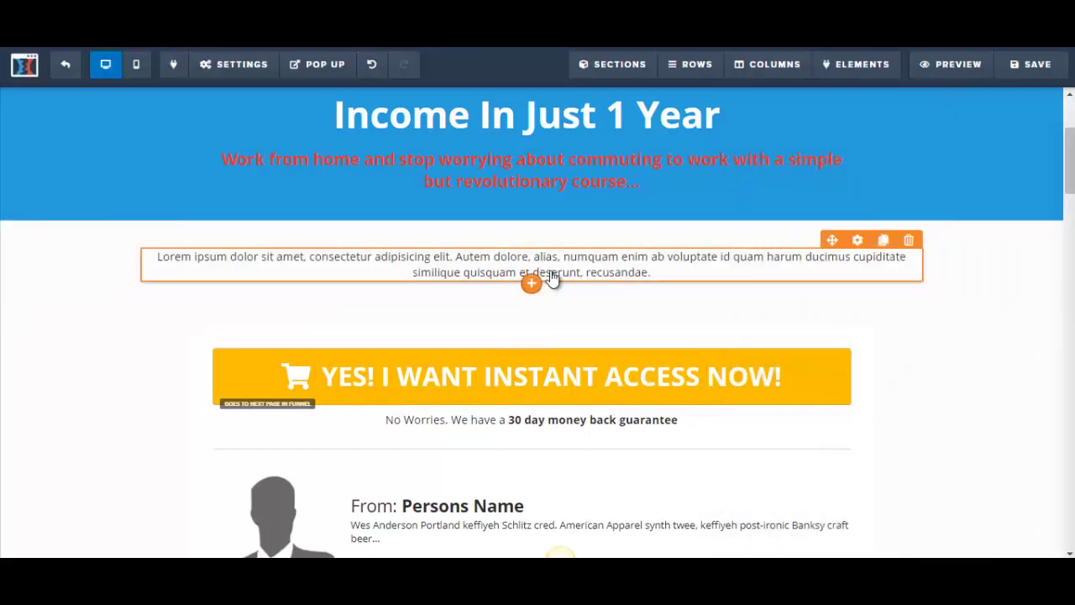
Copy the Word letter's opening text, from 'Trying to end your struggle' through 'Maybe you have:'
{"action": "mouse_move", "coordinate": [233, 554]}
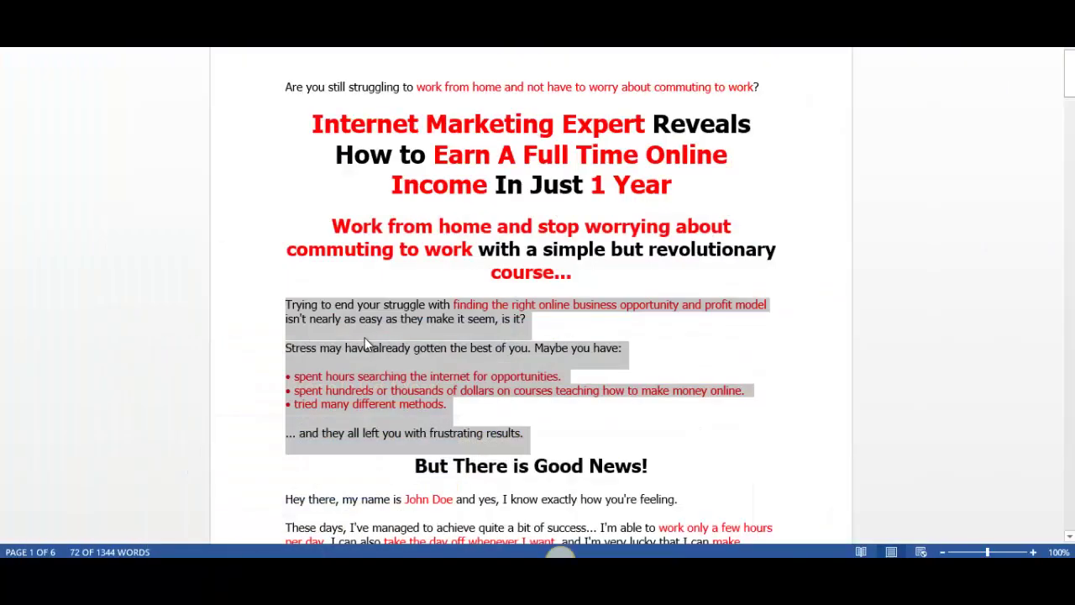
{"action": "left_click", "coordinate": [341, 321]}
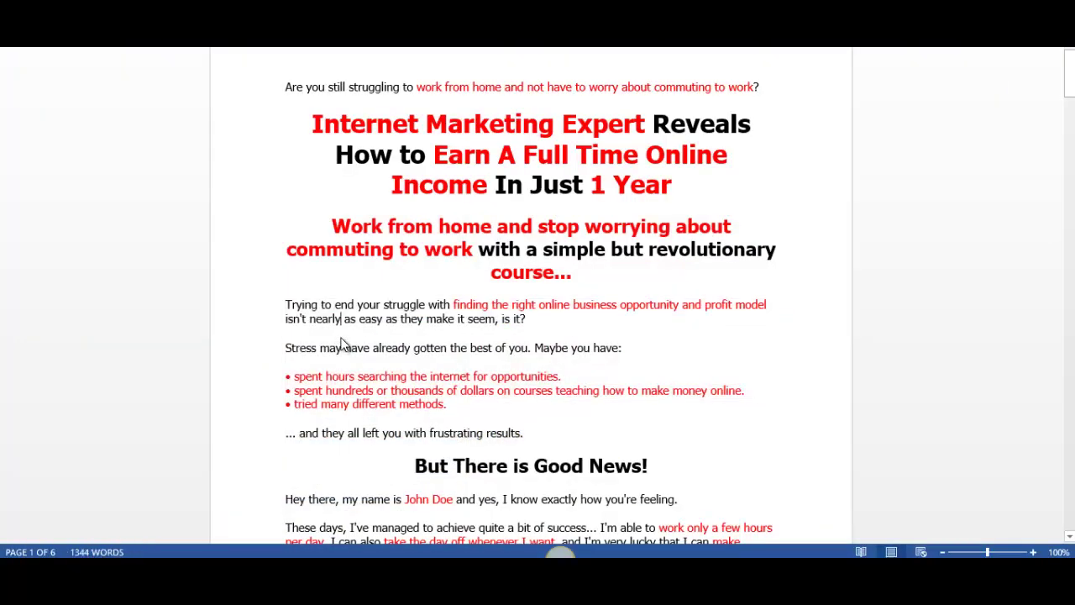
{"action": "left_click_drag", "start_coordinate": [288, 299], "coordinate": [625, 347]}
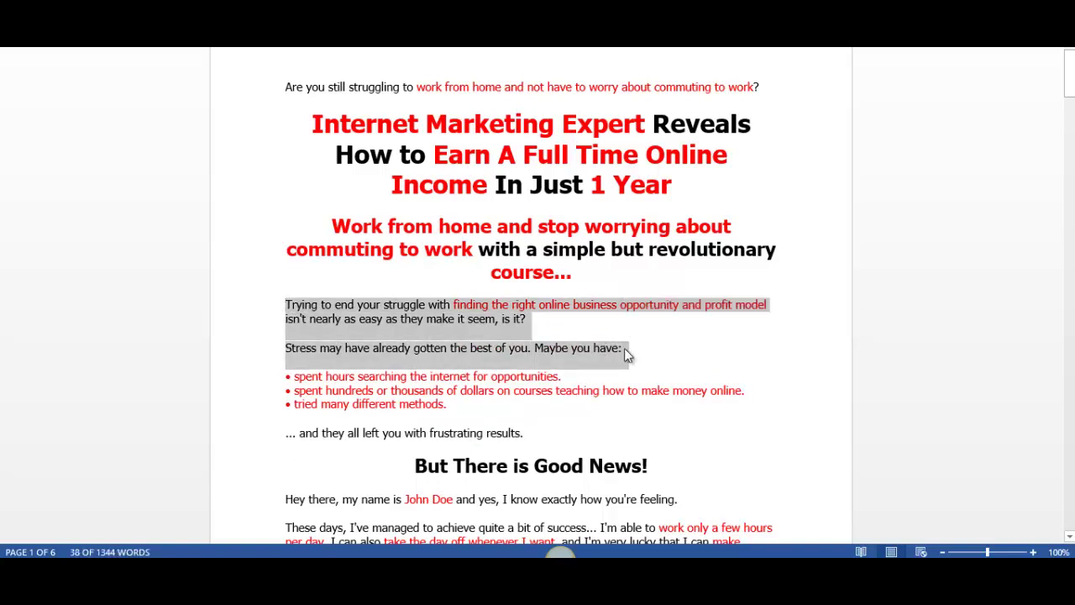
{"action": "key", "text": "ctrl+c"}
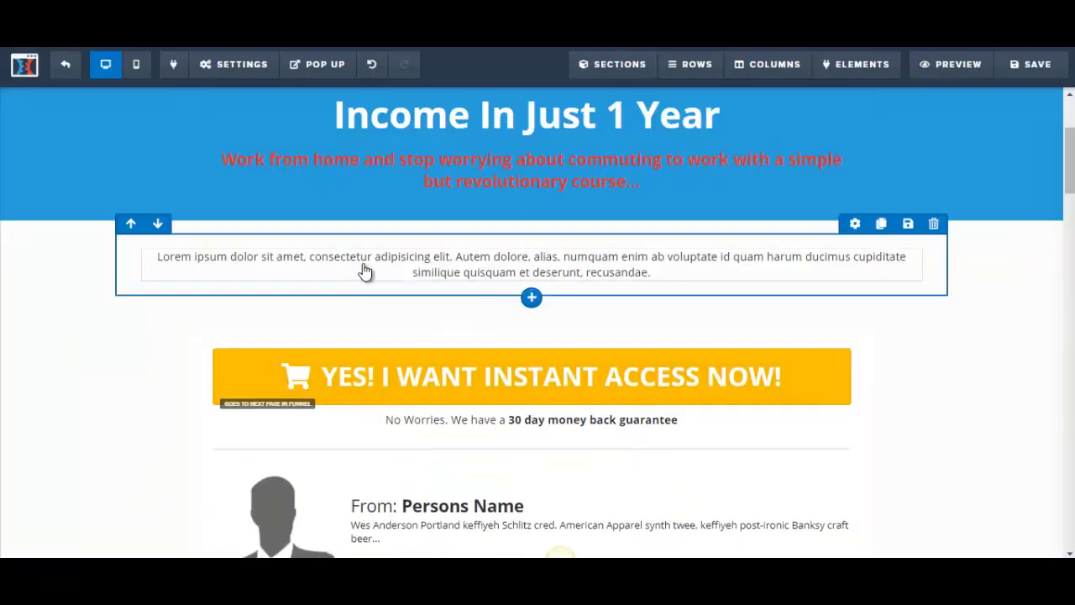
Replace the Lorem ipsum placeholder paragraph with the pasted opening text
{"action": "left_click", "coordinate": [207, 264]}
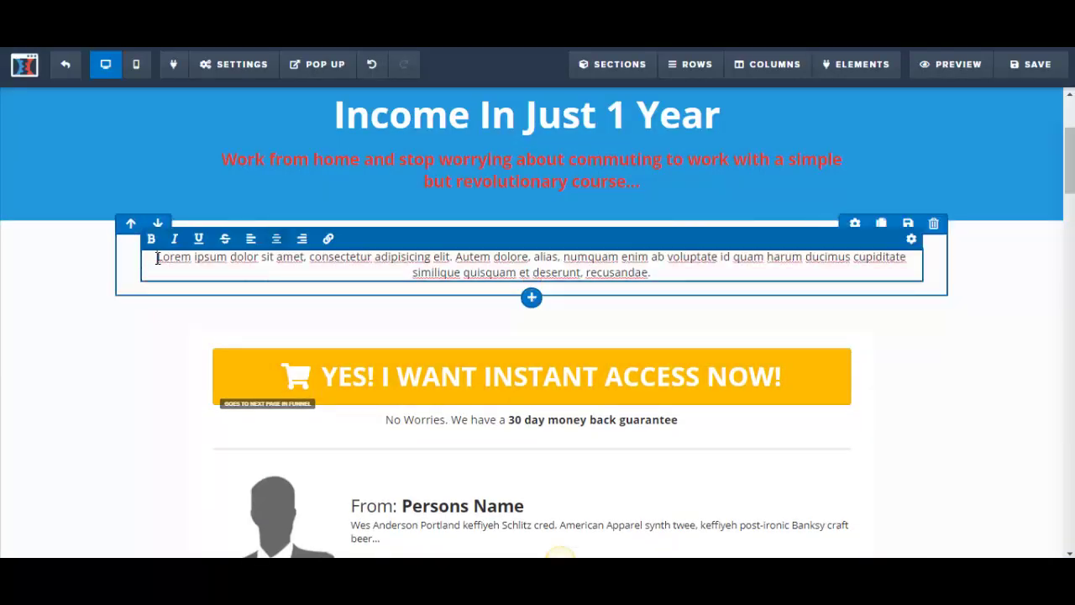
{"action": "left_click_drag", "start_coordinate": [157, 259], "coordinate": [684, 279]}
{"action": "key", "text": "ctrl+v"}
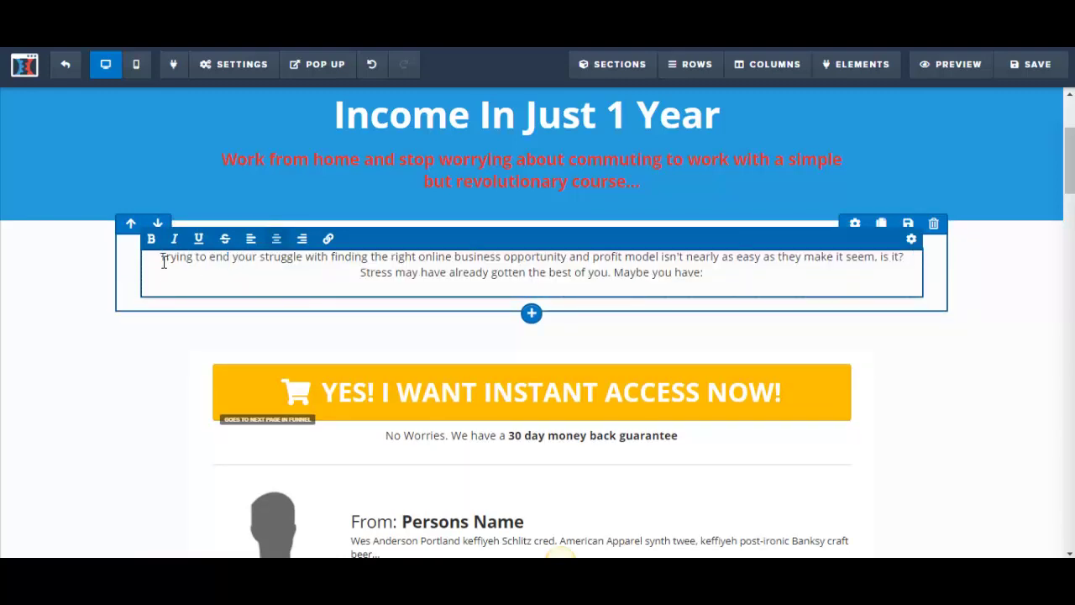
{"action": "left_click_drag", "start_coordinate": [162, 259], "coordinate": [728, 277]}
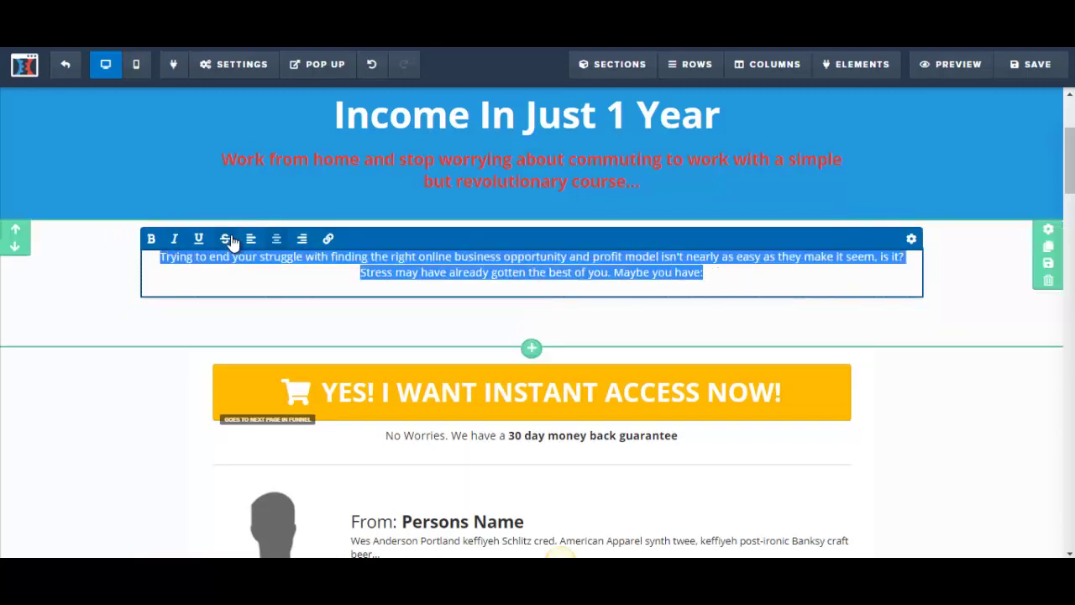
Set the opening paragraph's font size to 18
{"action": "left_click", "coordinate": [912, 239]}
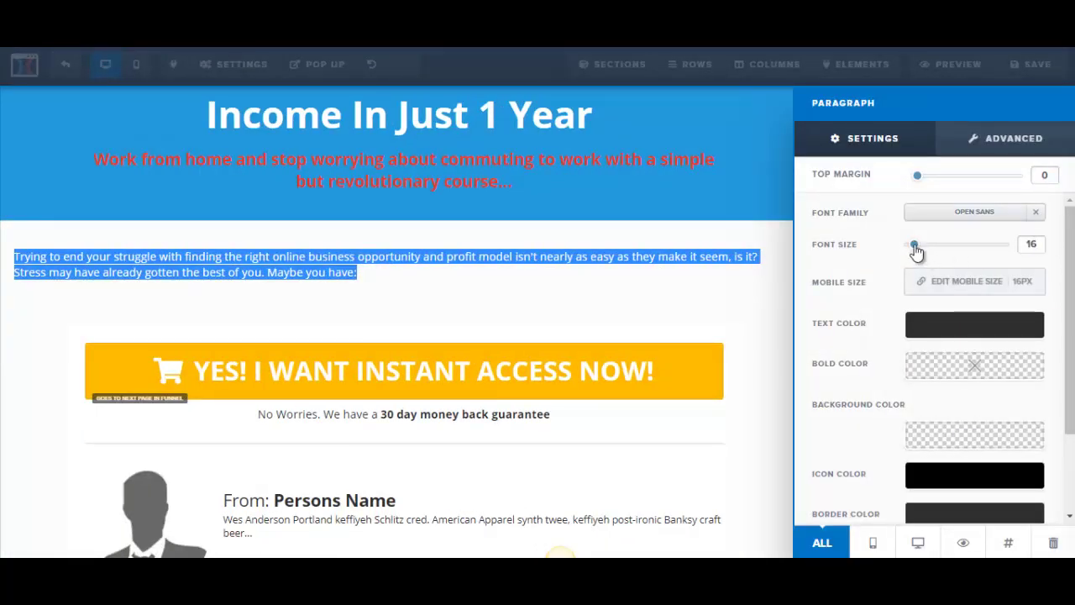
{"action": "left_click", "coordinate": [924, 245]}
{"action": "left_click_drag", "start_coordinate": [924, 250], "coordinate": [925, 254]}
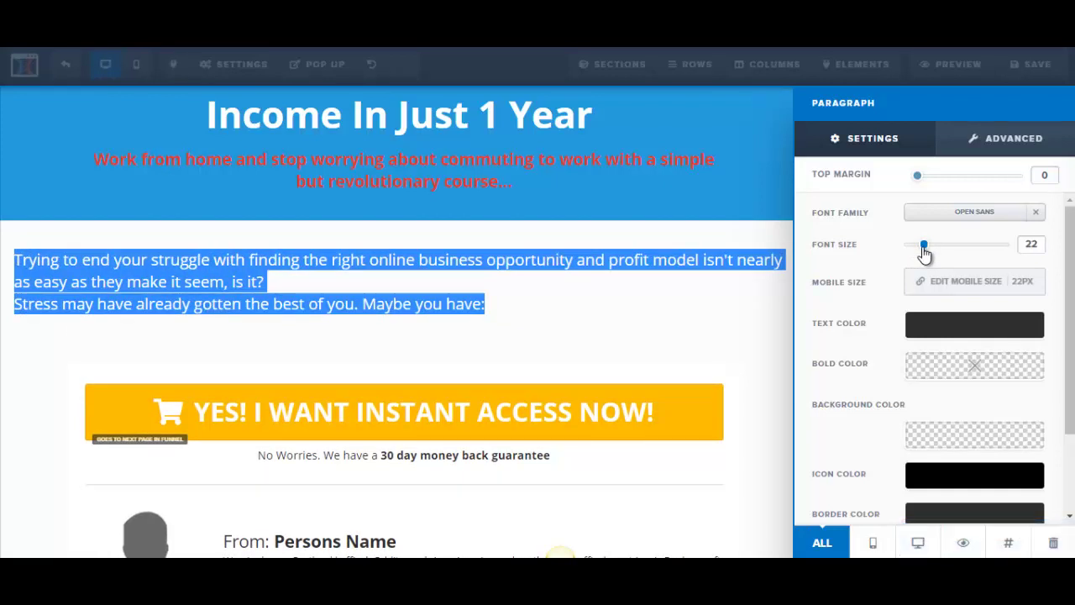
{"action": "left_click", "coordinate": [434, 290]}
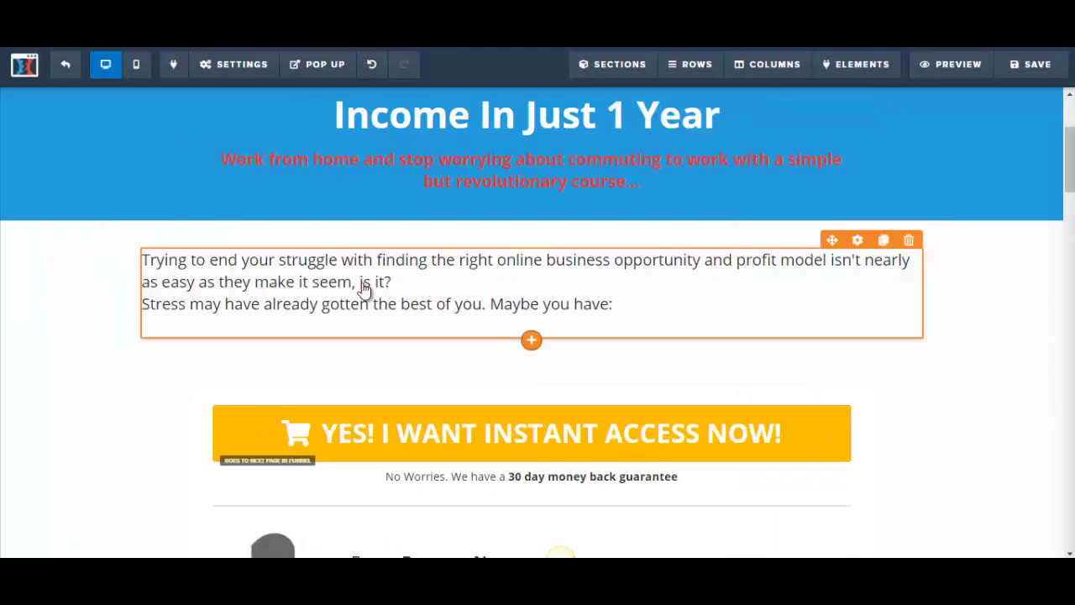
Add a blank line after 'is it?' and clear the highlight in the Word letter
{"action": "left_click", "coordinate": [380, 286]}
{"action": "key", "text": "Return"}
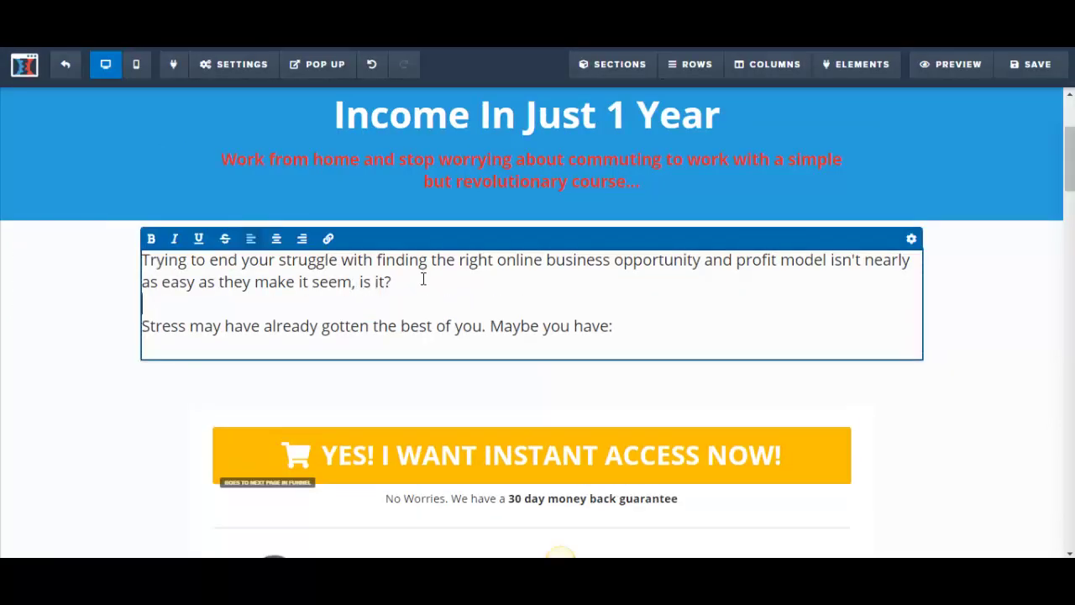
{"action": "left_click", "coordinate": [1002, 331]}
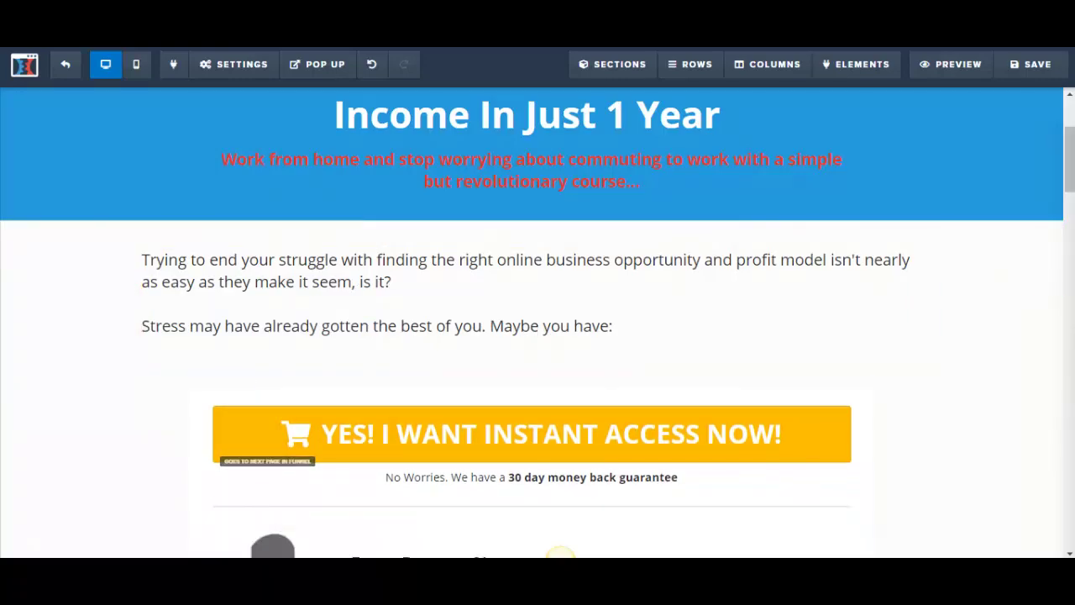
{"action": "key", "text": "alt+Tab"}
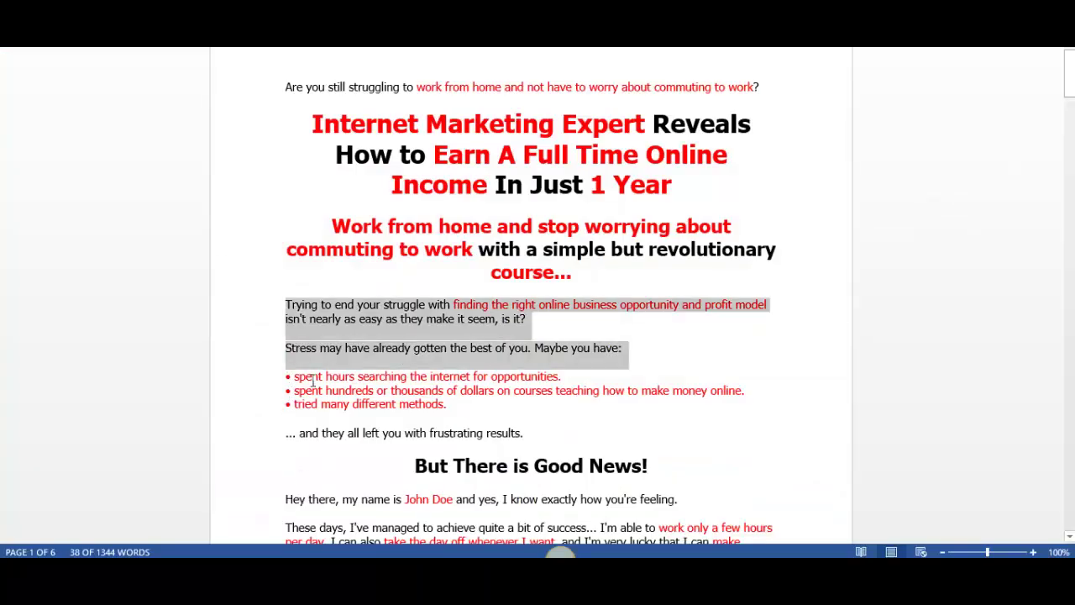
{"action": "left_click", "coordinate": [330, 376]}
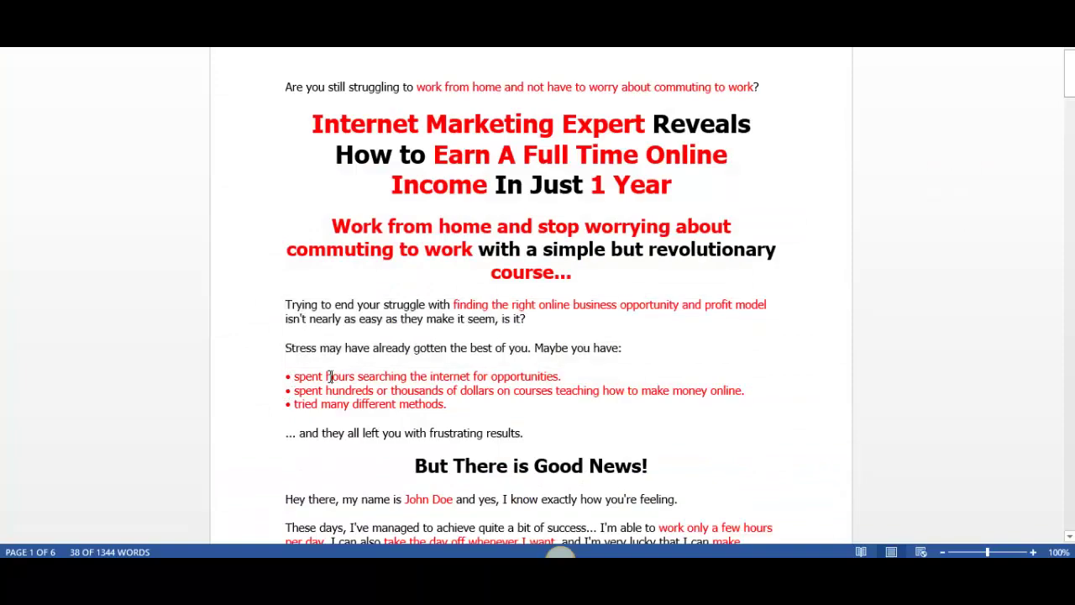
{"action": "key", "text": "alt+Tab"}
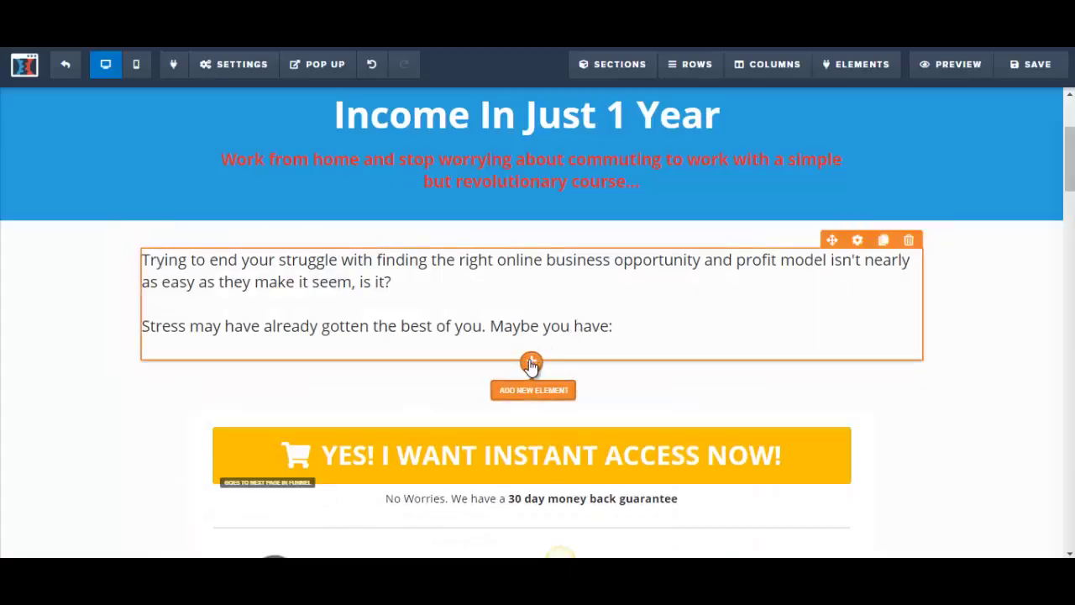
{"action": "left_click", "coordinate": [531, 363]}
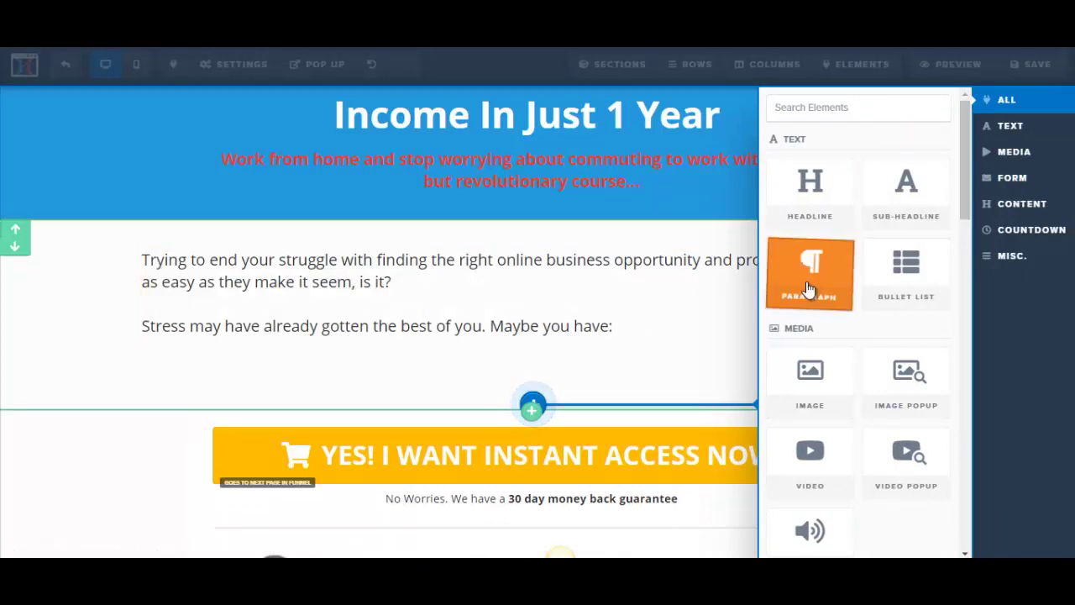
{"action": "left_click", "coordinate": [880, 289]}
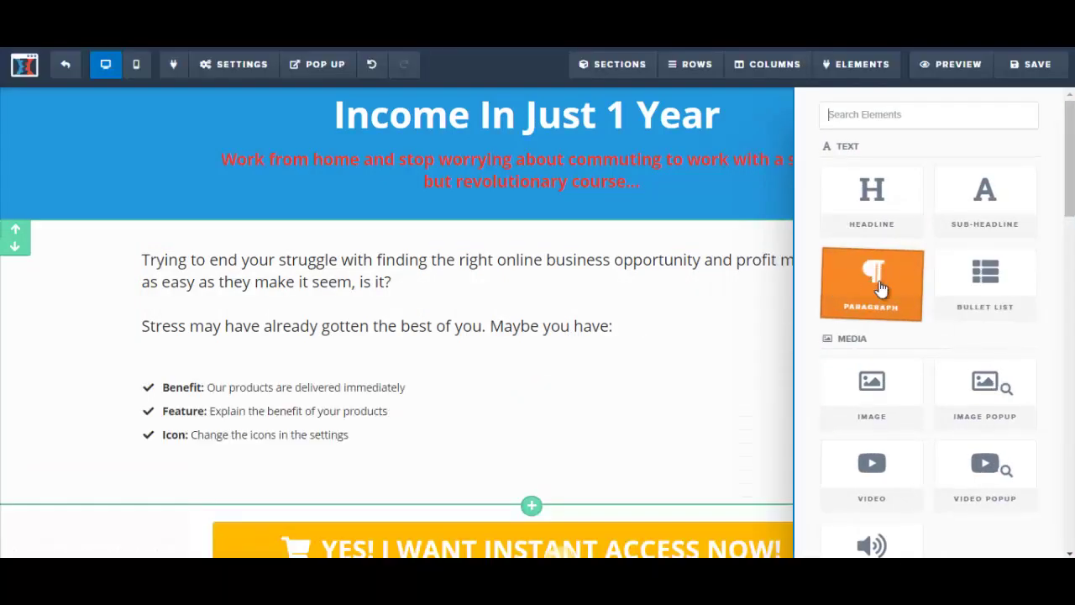
{"action": "left_click", "coordinate": [243, 395]}
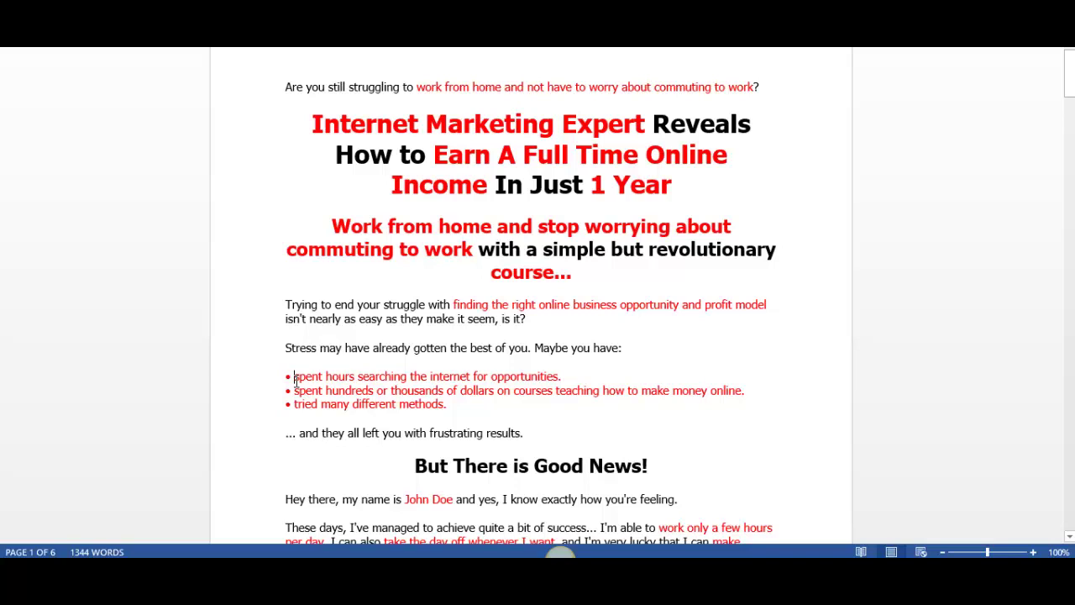
{"action": "left_click_drag", "start_coordinate": [296, 379], "coordinate": [562, 410]}
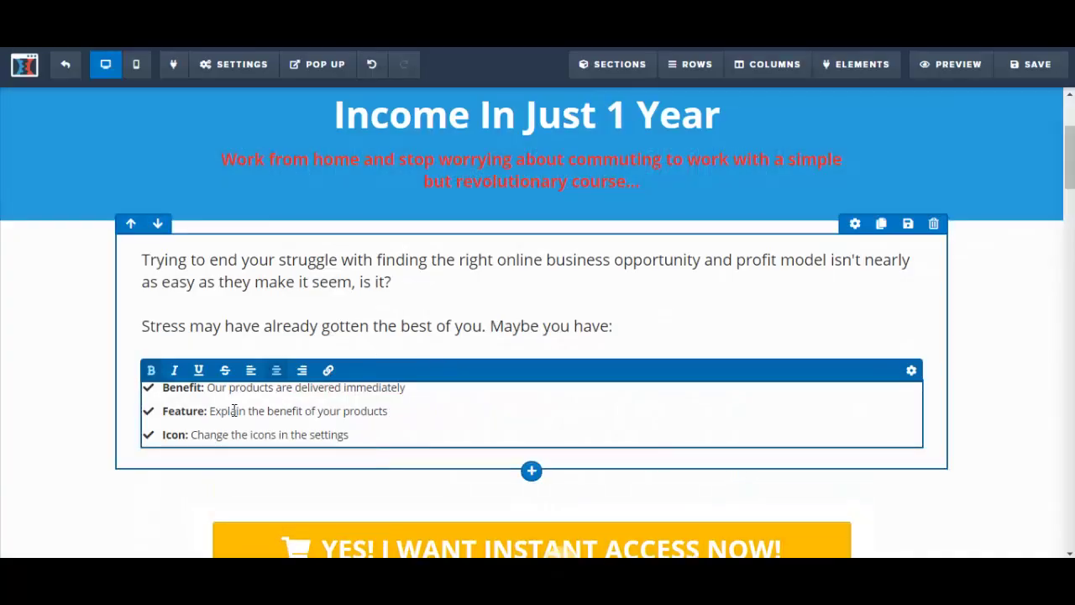
{"action": "left_click", "coordinate": [232, 411]}
{"action": "left_click_drag", "start_coordinate": [199, 396], "coordinate": [380, 432]}
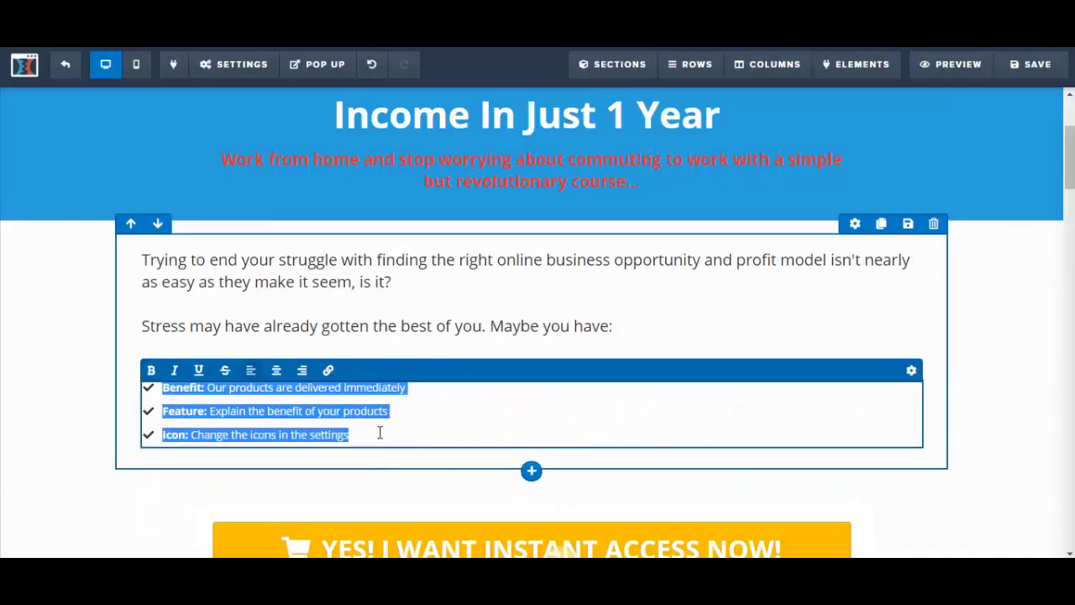
{"action": "type", "text": "spent hours searching the internet for opportunities. • spent hundreds or thousands of dollars on courses teaching how to make money online. • tried many different methods."}
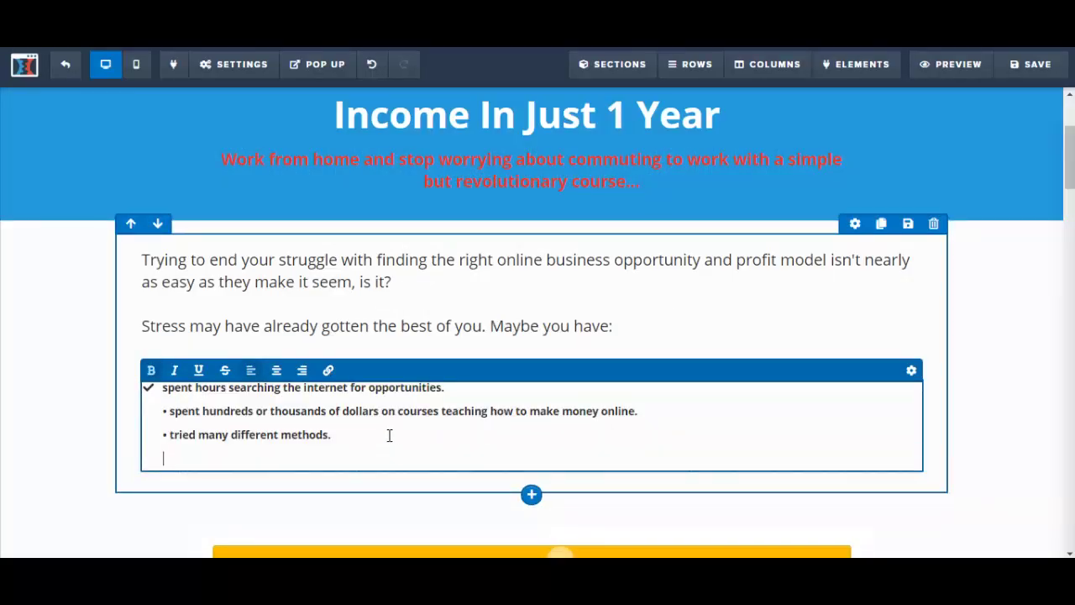
{"action": "left_click", "coordinate": [374, 66]}
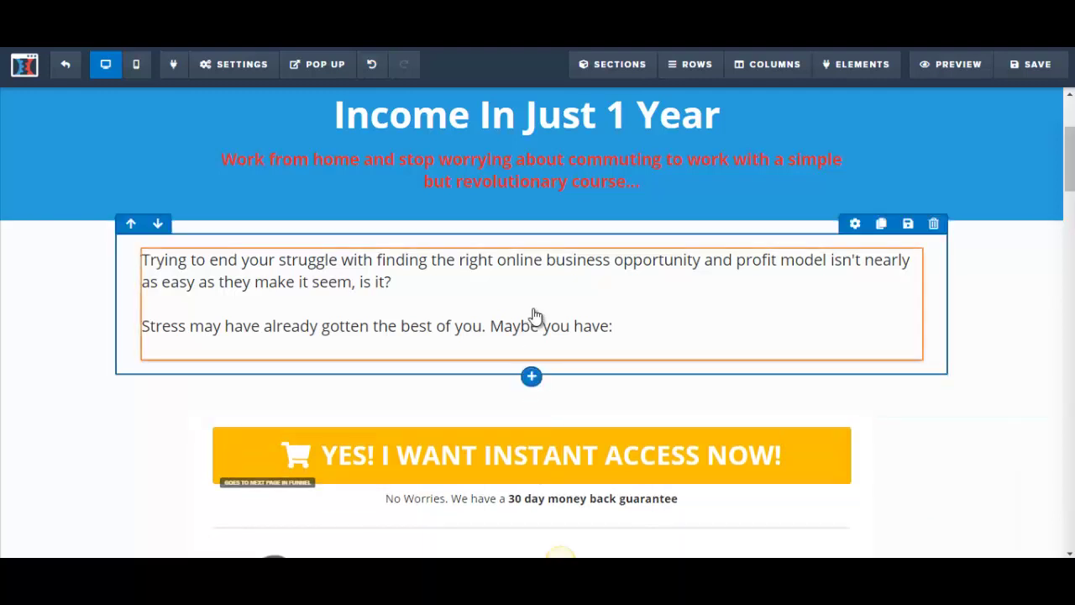
Insert a bullet list below the paragraph and paste the letter's first bullet over the Benefit line
{"action": "left_click", "coordinate": [532, 365]}
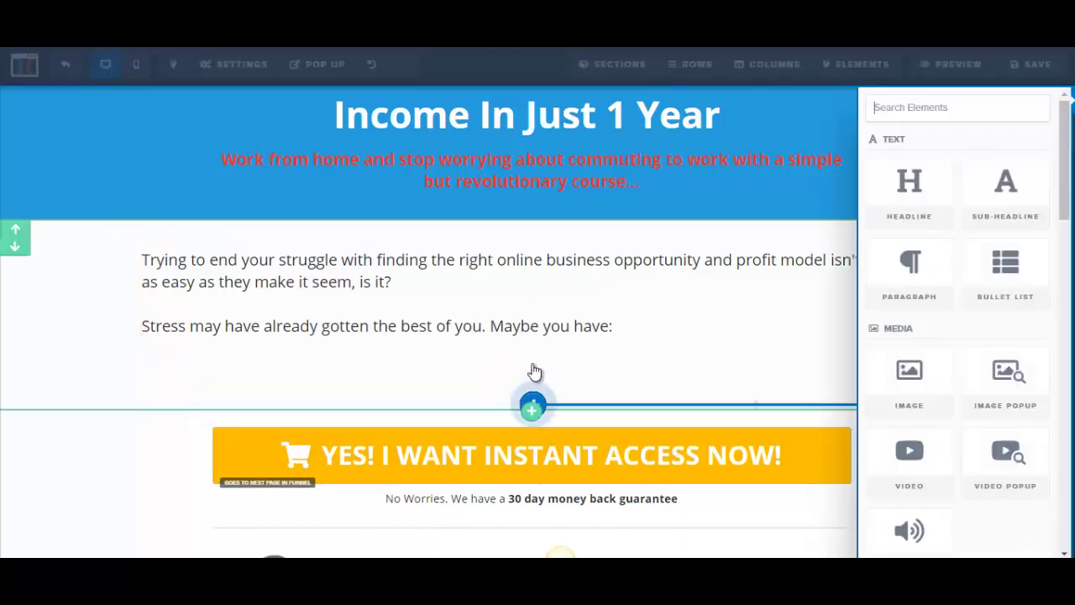
{"action": "left_click", "coordinate": [921, 291]}
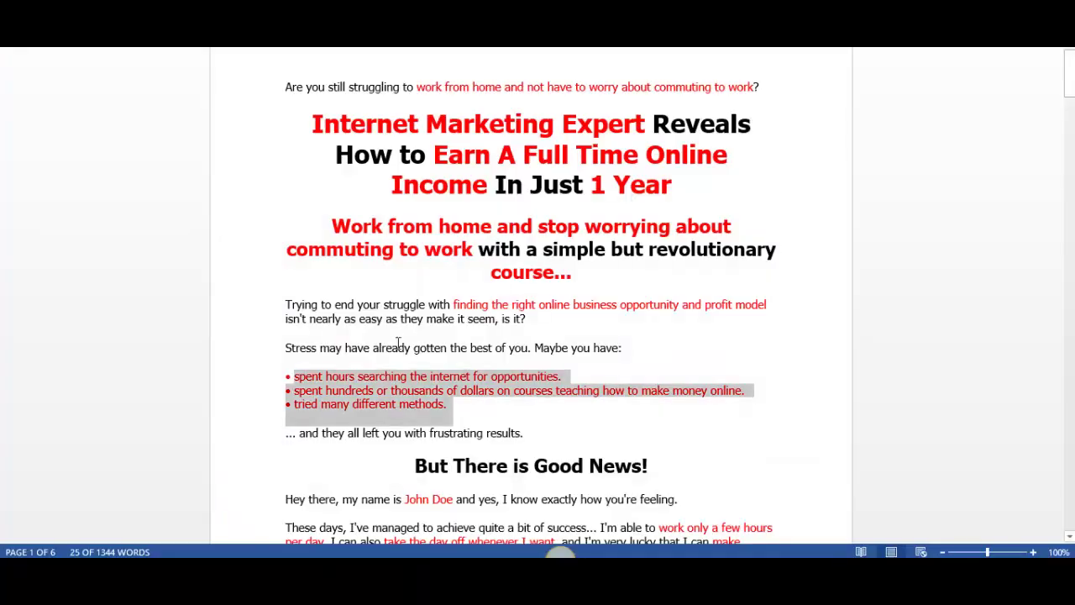
{"action": "left_click", "coordinate": [304, 390]}
{"action": "left_click_drag", "start_coordinate": [405, 380], "coordinate": [562, 376]}
{"action": "key", "text": "ctrl+c"}
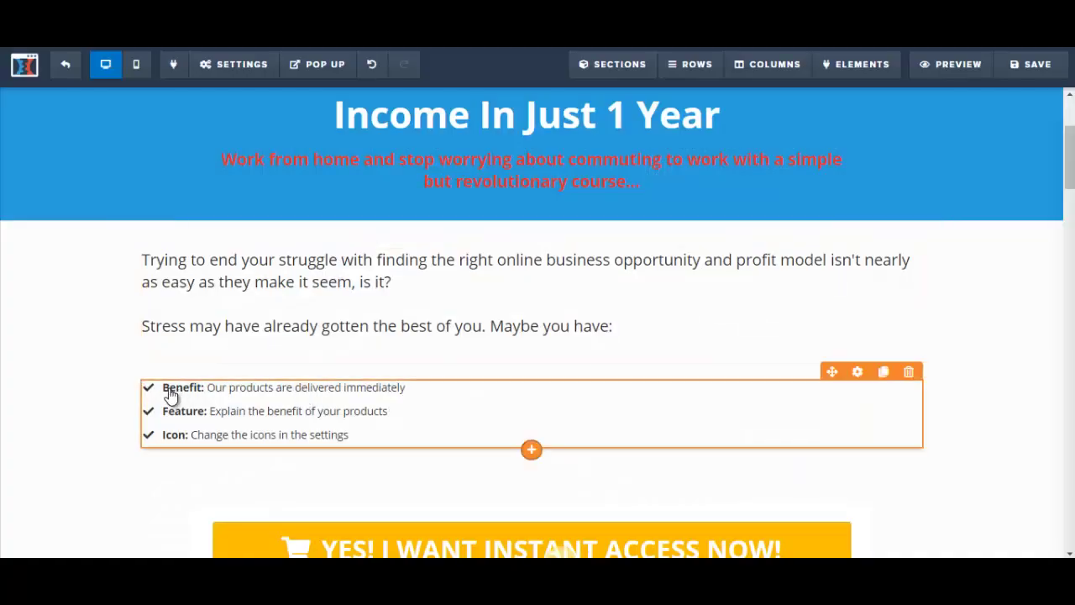
{"action": "left_click", "coordinate": [169, 392]}
{"action": "left_click_drag", "start_coordinate": [163, 388], "coordinate": [407, 395]}
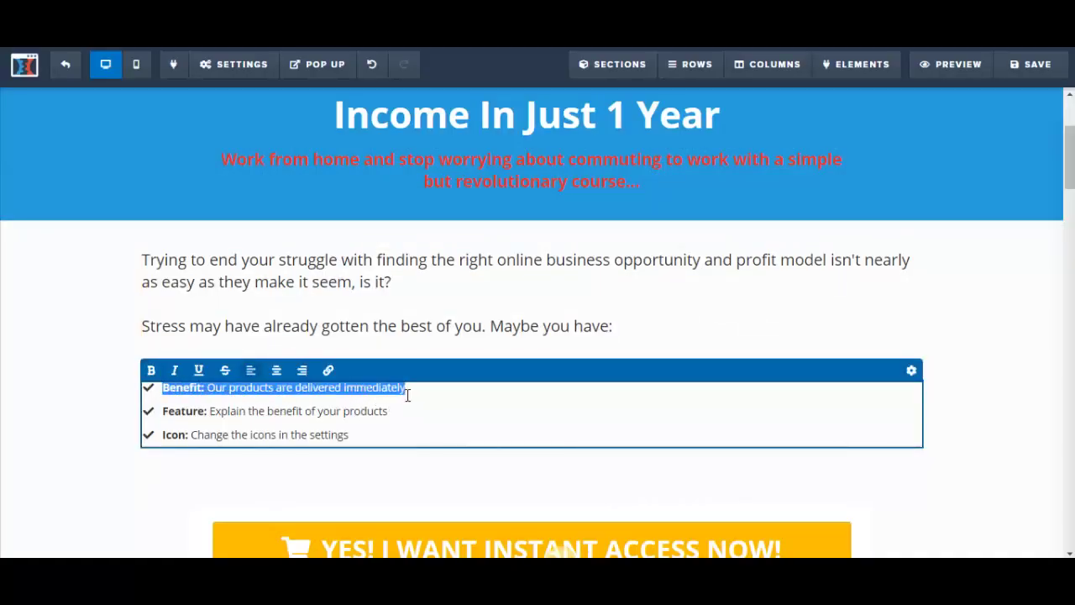
{"action": "key", "text": "ctrl+v"}
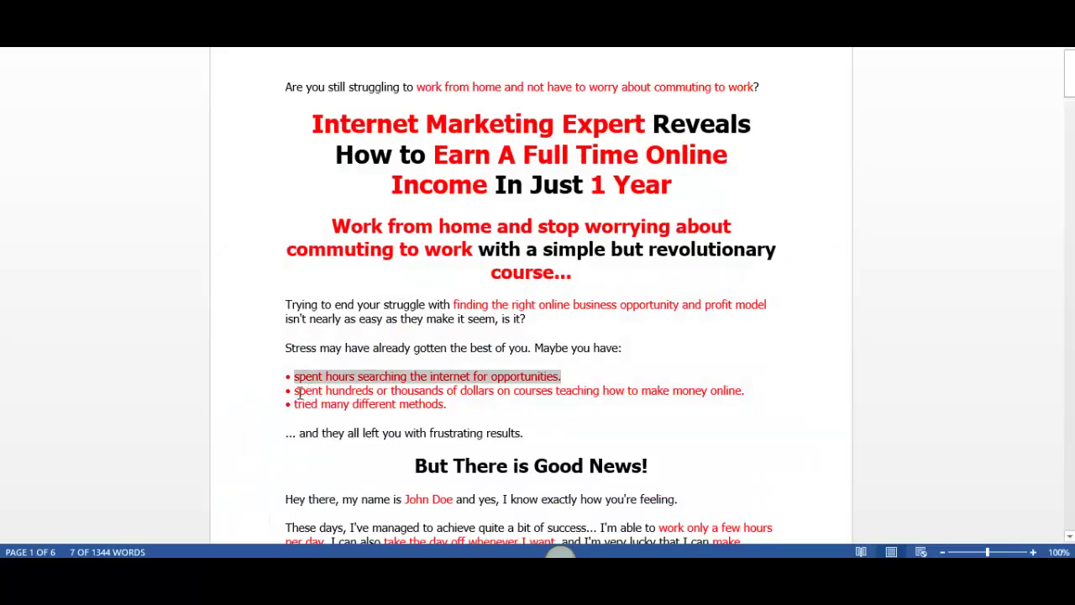
Replace the Feature and Icon bullets with the courses-spending and 'tried many different methods' points
{"action": "left_click_drag", "start_coordinate": [299, 391], "coordinate": [750, 392]}
{"action": "key", "text": "ctrl+c"}
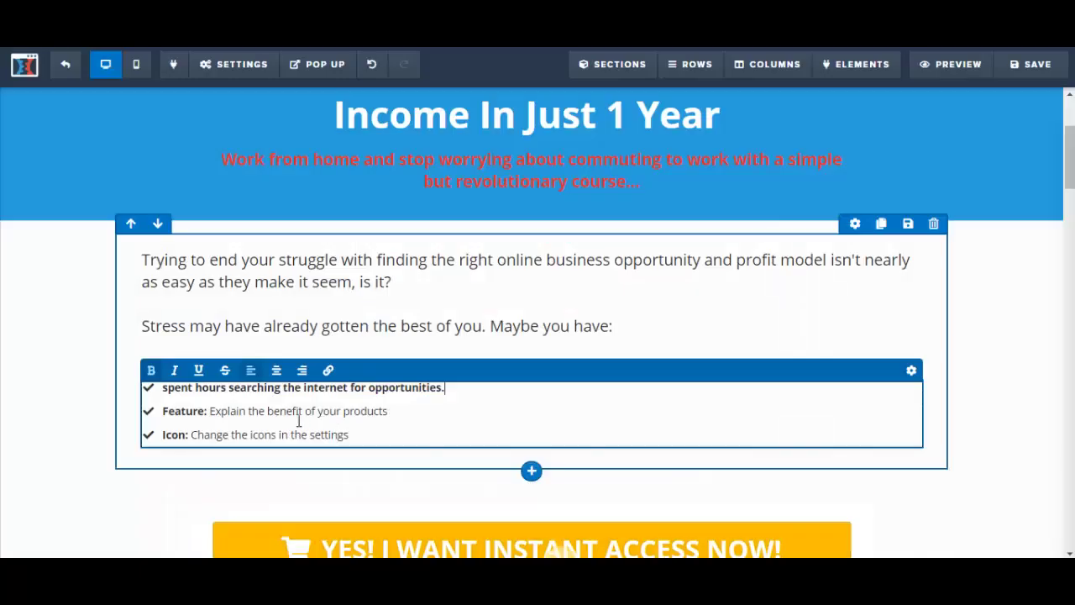
{"action": "left_click_drag", "start_coordinate": [164, 410], "coordinate": [389, 413]}
{"action": "key", "text": "ctrl+v"}
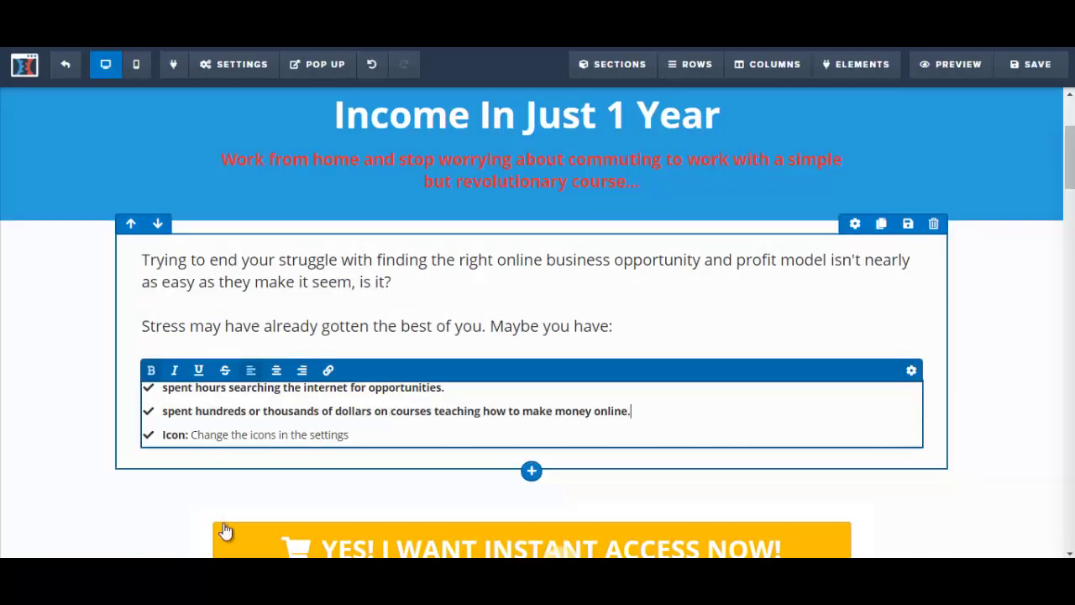
{"action": "key", "text": "alt+Tab"}
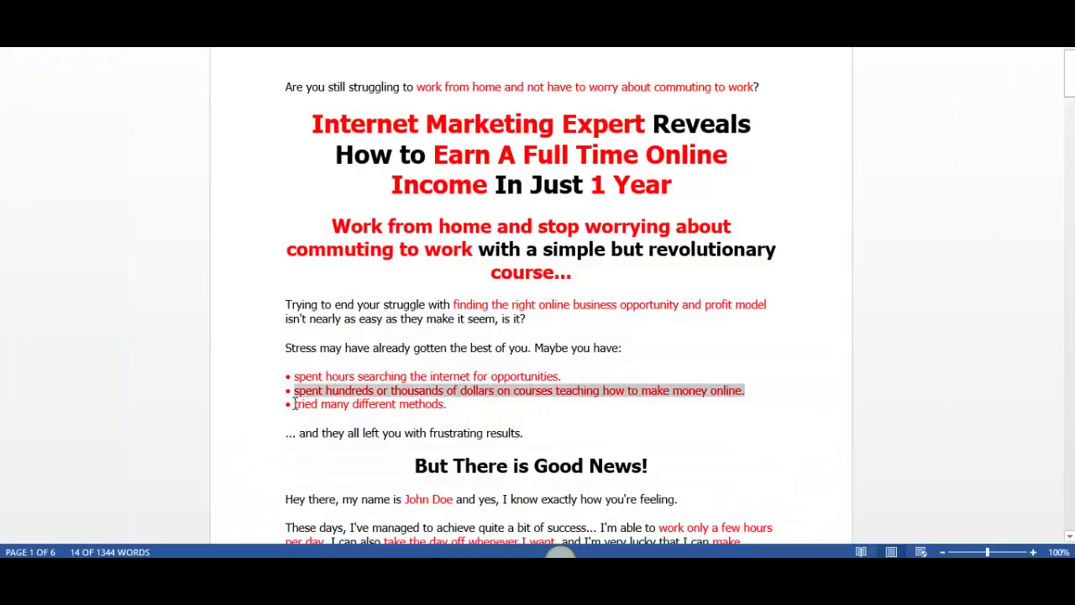
{"action": "left_click_drag", "start_coordinate": [295, 404], "coordinate": [433, 406]}
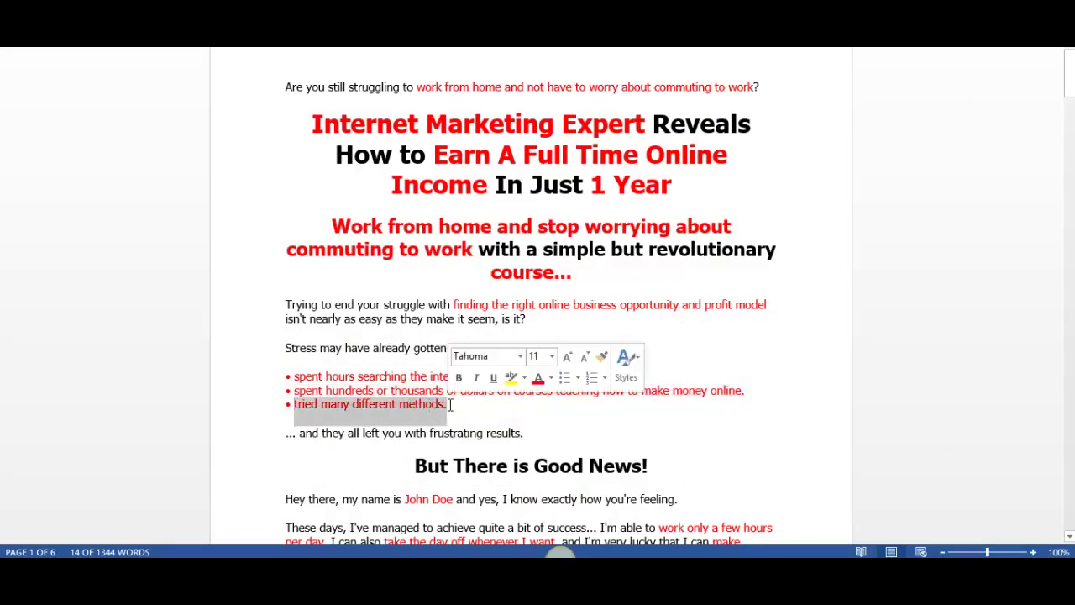
{"action": "key", "text": "alt+Tab"}
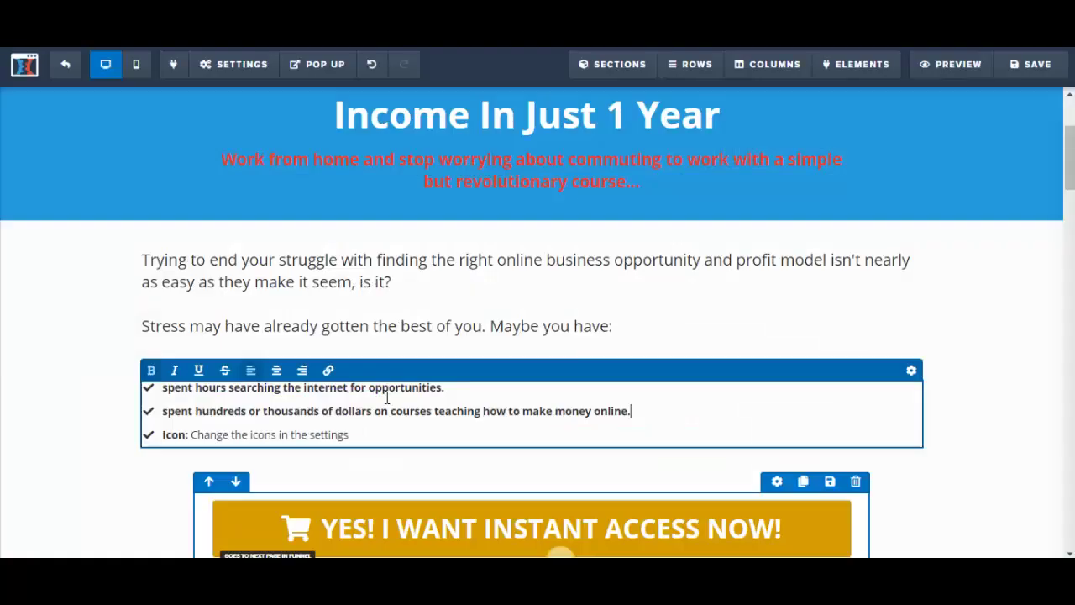
{"action": "left_click_drag", "start_coordinate": [163, 435], "coordinate": [372, 433]}
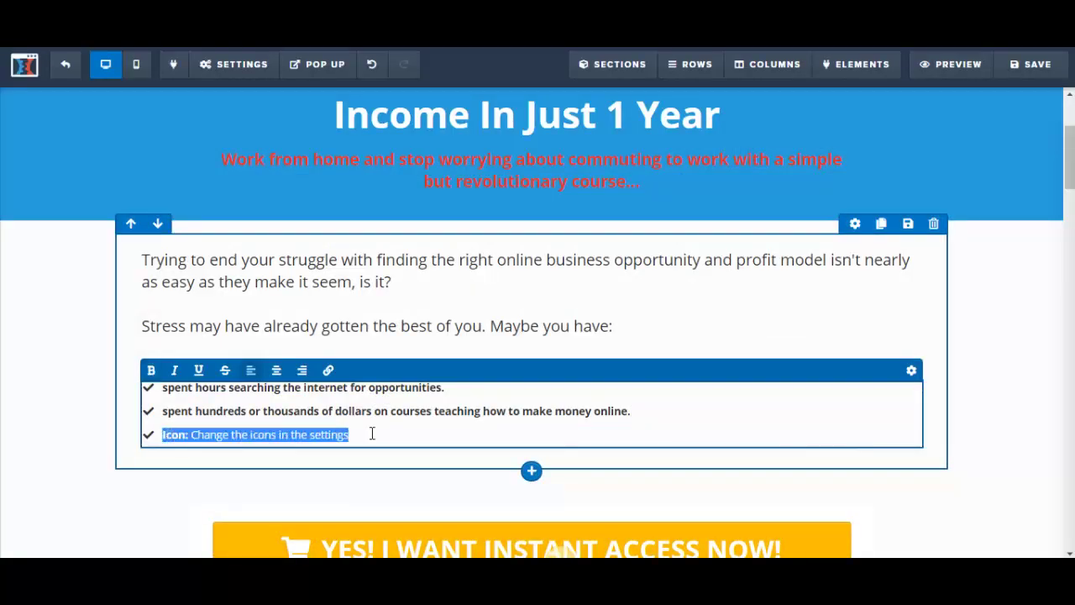
{"action": "type", "text": "tried many different methods."}
{"action": "key", "text": "ctrl+a"}
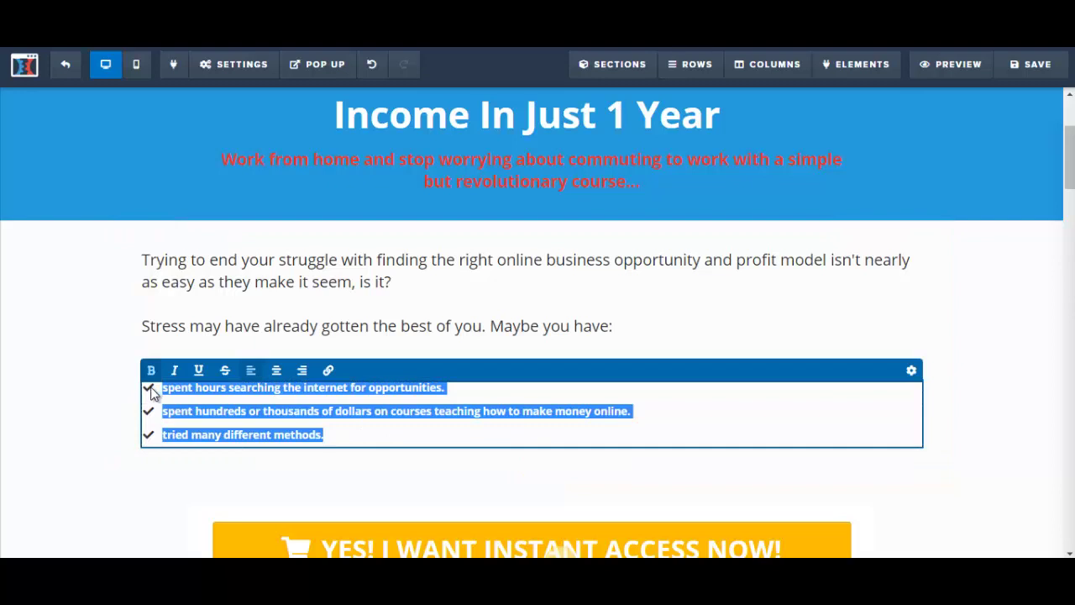
Switch the list type to Ordered List, then back to Icon List
{"action": "left_click", "coordinate": [911, 374]}
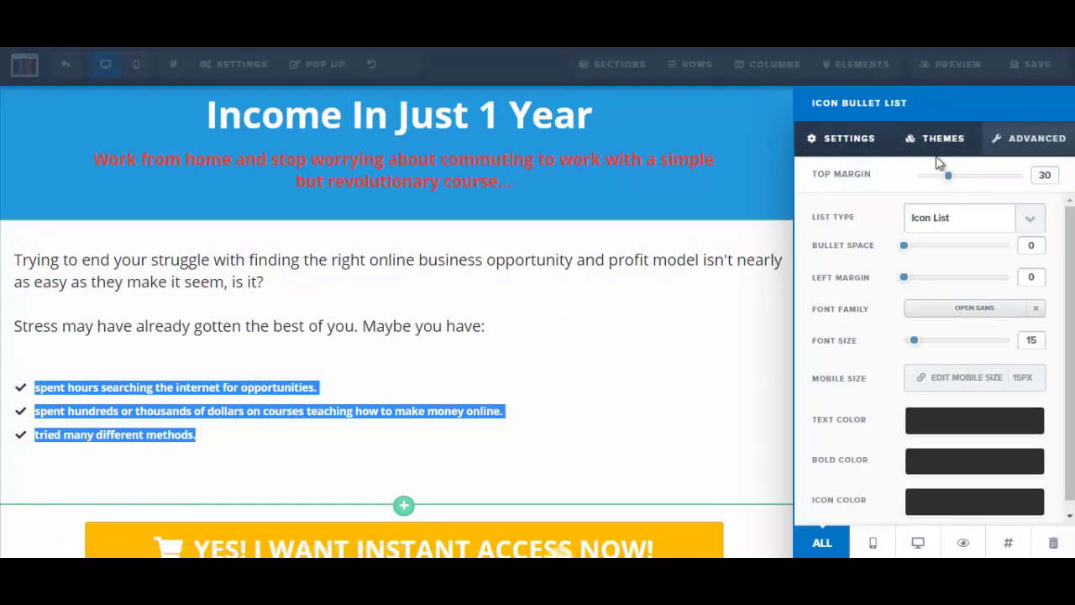
{"action": "left_click", "coordinate": [1028, 218]}
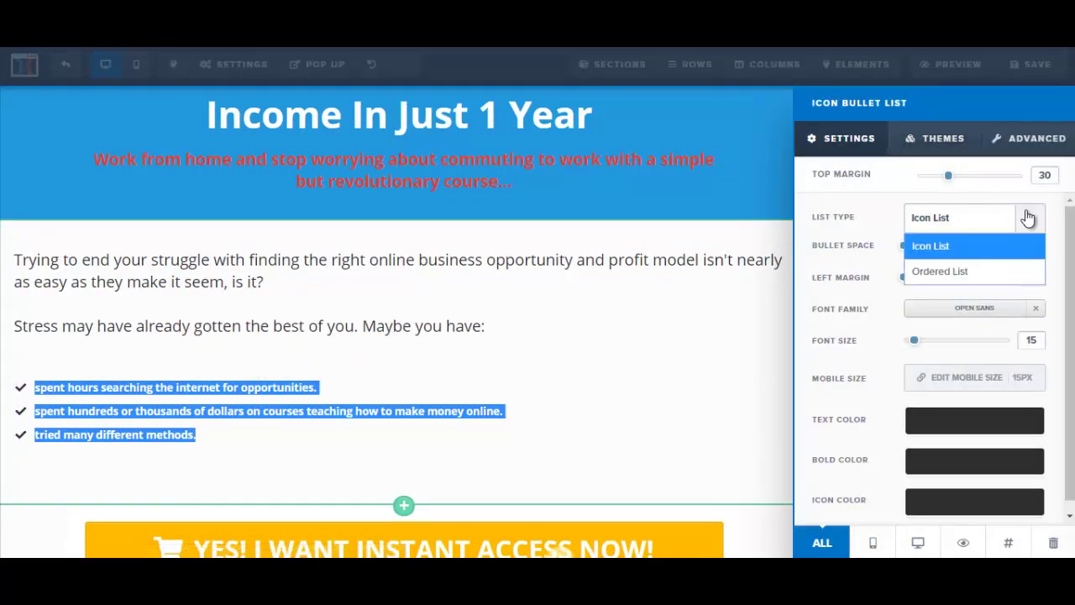
{"action": "left_click", "coordinate": [980, 268]}
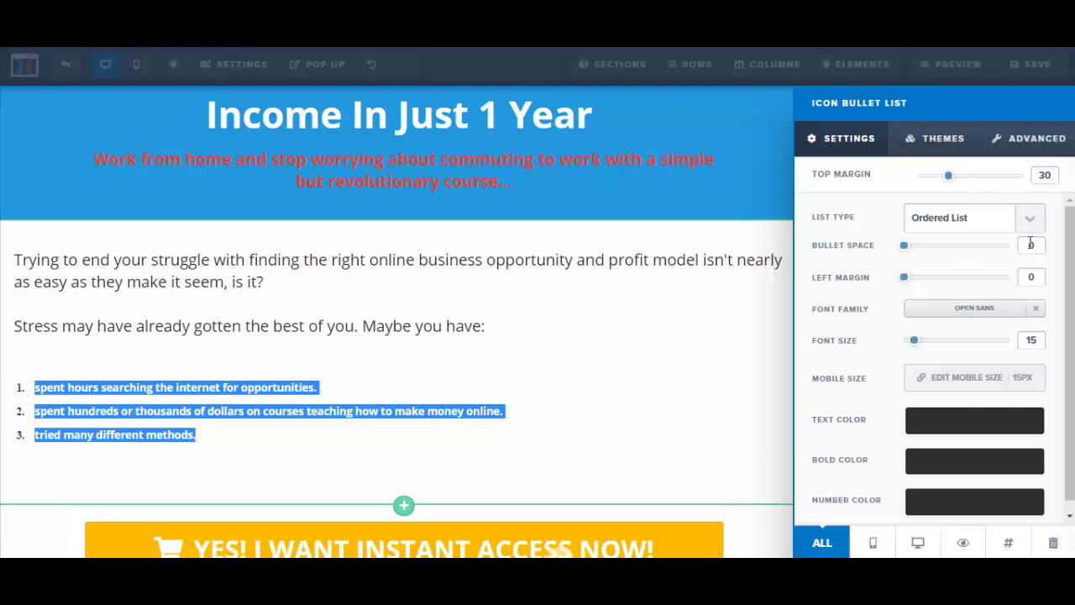
{"action": "left_click", "coordinate": [1030, 220]}
{"action": "left_click", "coordinate": [939, 246]}
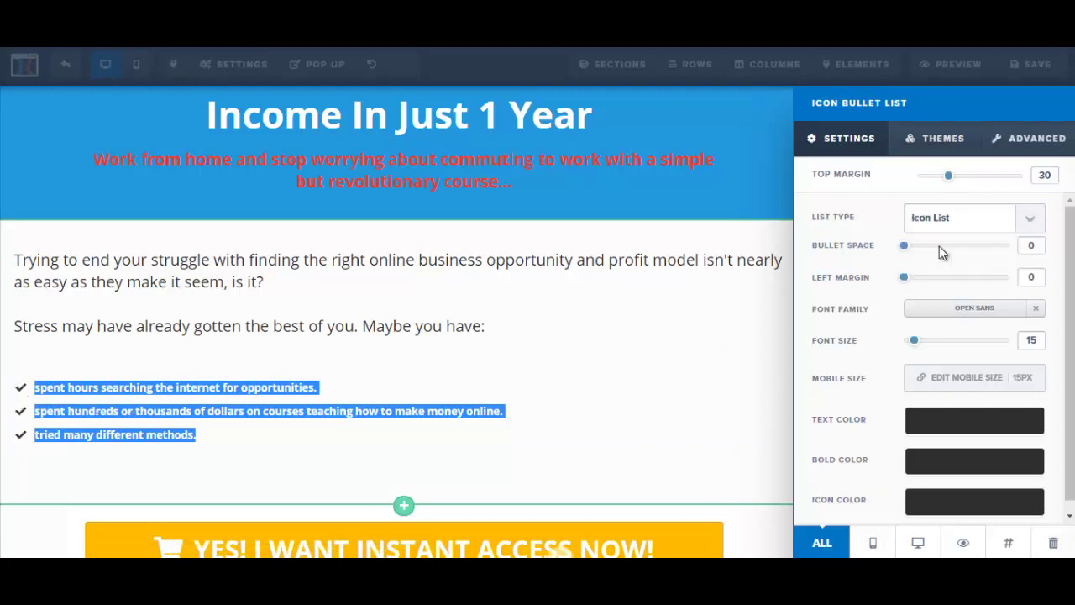
Apply the green checkbox theme to the bullets, leaving the individual icons unchanged
{"action": "left_click", "coordinate": [938, 148]}
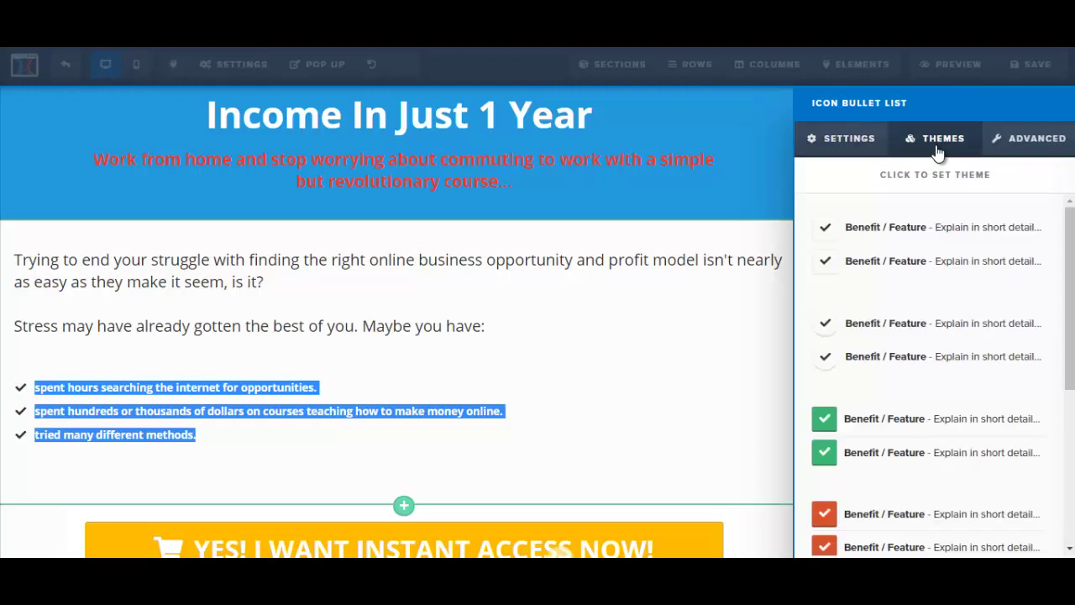
{"action": "scroll", "coordinate": [1074, 329], "scroll_direction": "down", "scroll_amount": 1}
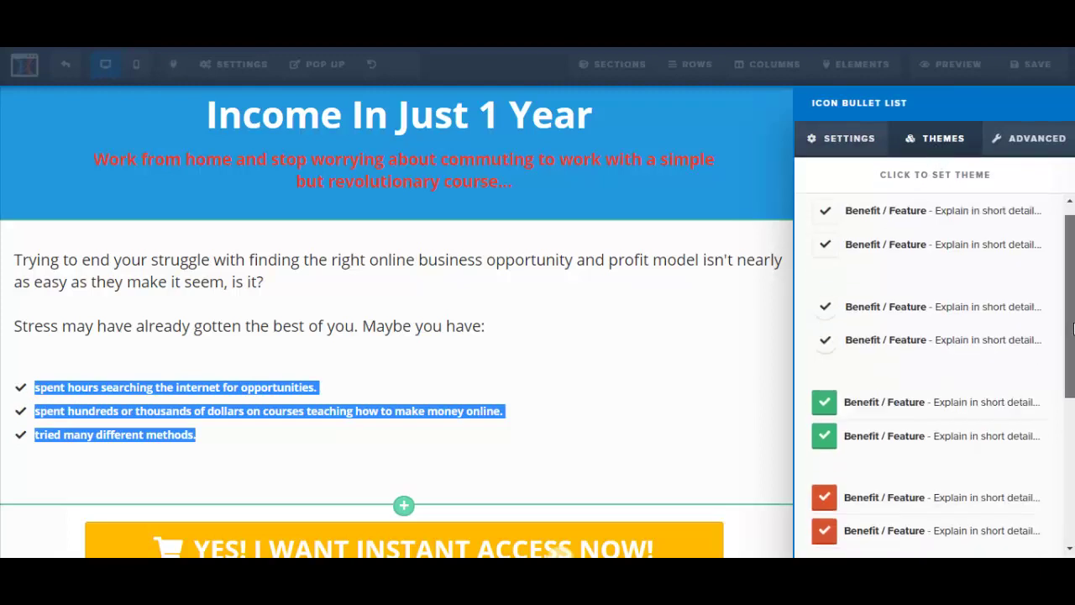
{"action": "scroll", "coordinate": [1074, 329], "scroll_direction": "down", "scroll_amount": 2}
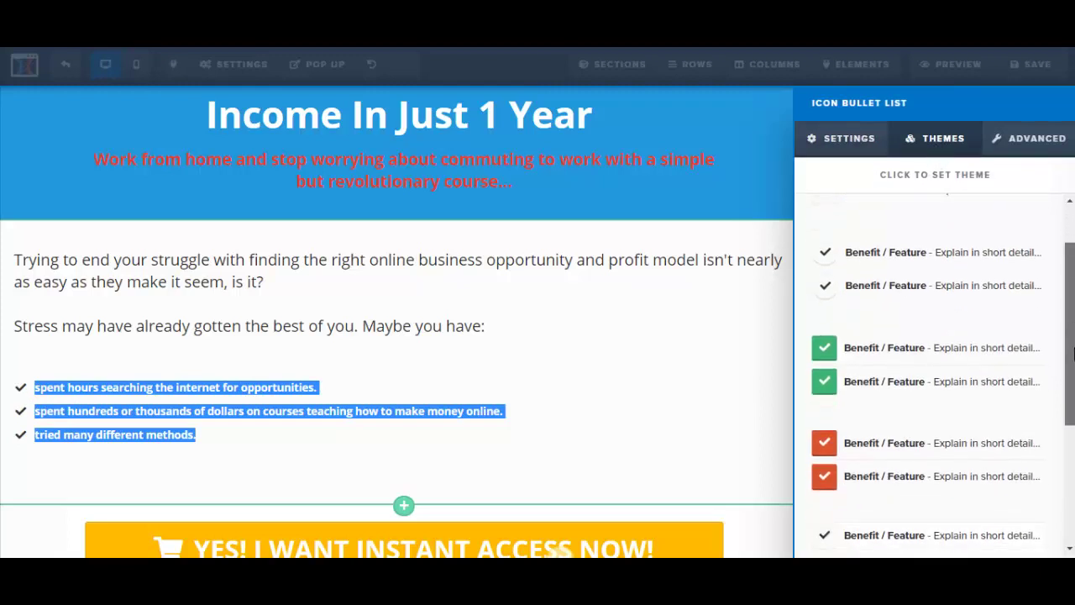
{"action": "left_click", "coordinate": [829, 350]}
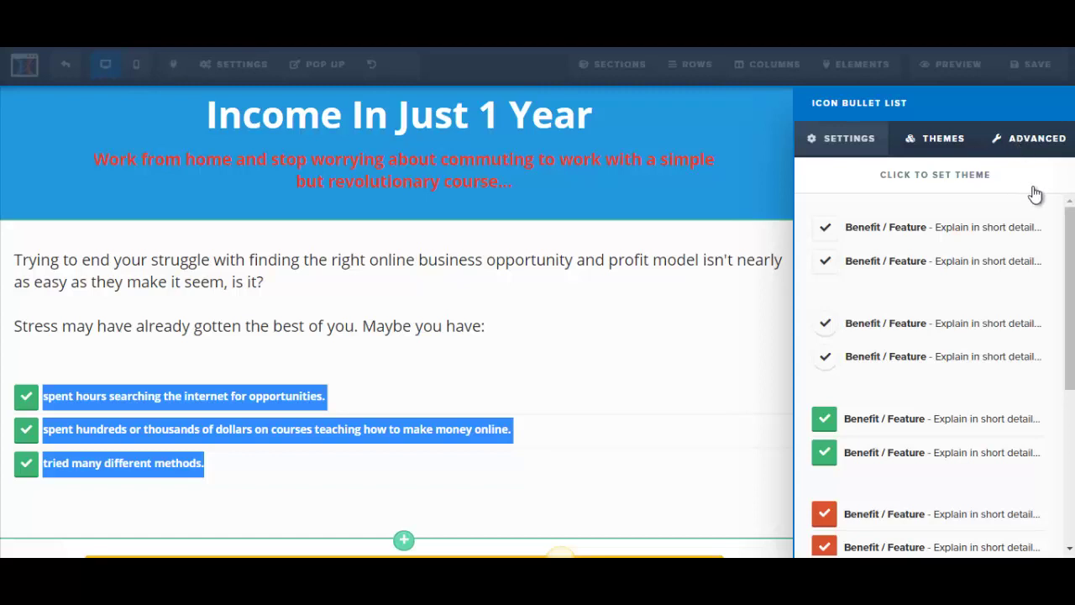
{"action": "left_click", "coordinate": [1027, 143]}
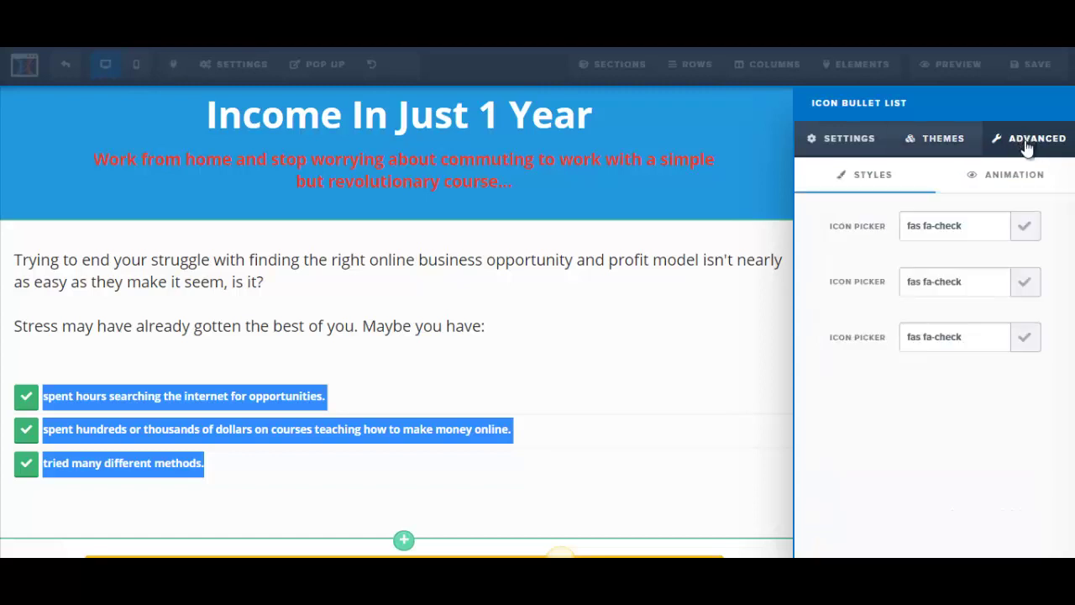
{"action": "left_click", "coordinate": [1027, 226]}
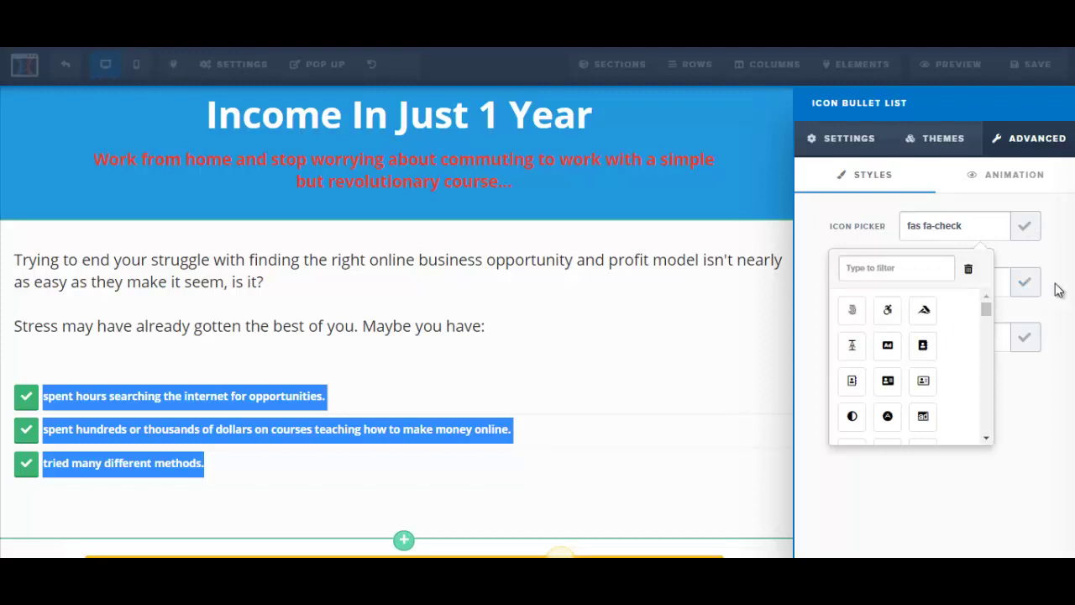
{"action": "left_click", "coordinate": [1065, 241]}
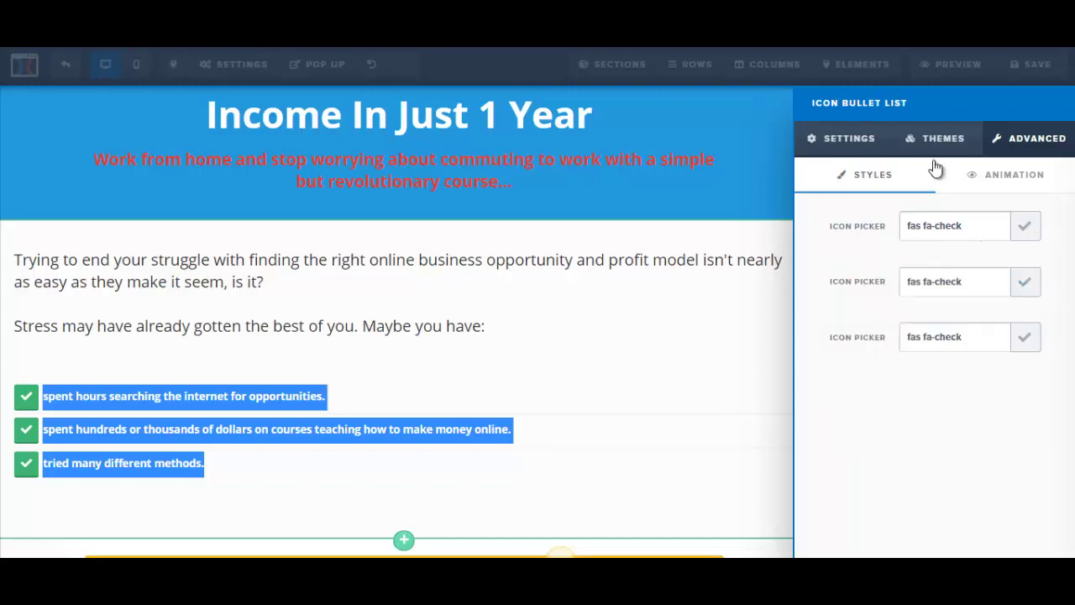
{"action": "left_click", "coordinate": [844, 141]}
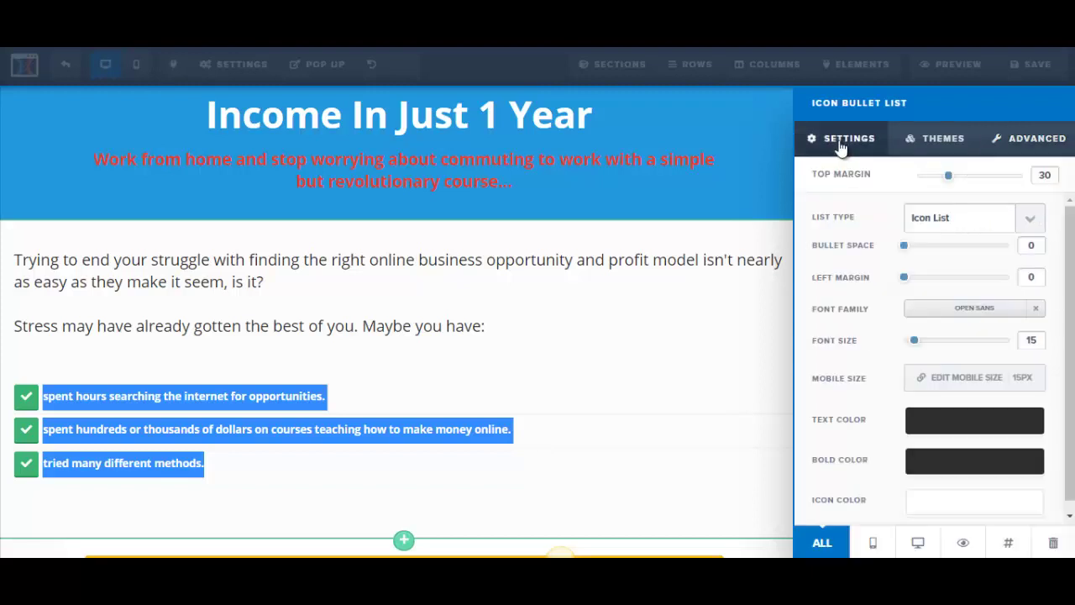
{"action": "left_click", "coordinate": [350, 303]}
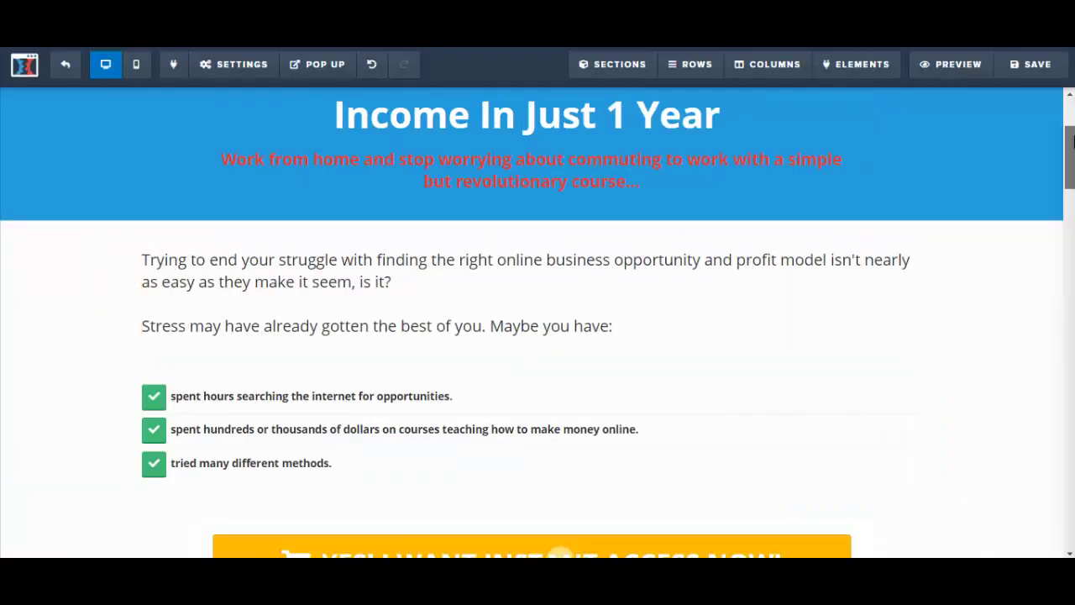
Select all three checklist items and enlarge their font size, settling at 22
{"action": "scroll", "coordinate": [1073, 149], "scroll_direction": "down", "scroll_amount": 1}
{"action": "mouse_move", "coordinate": [504, 323]}
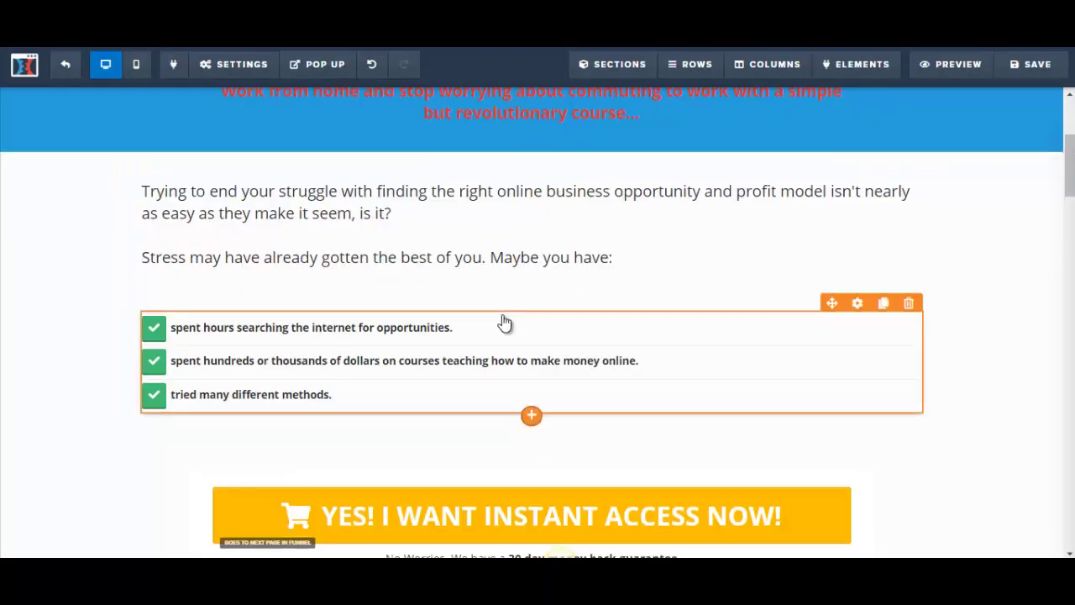
{"action": "left_click", "coordinate": [191, 329]}
{"action": "left_click_drag", "start_coordinate": [170, 327], "coordinate": [381, 392]}
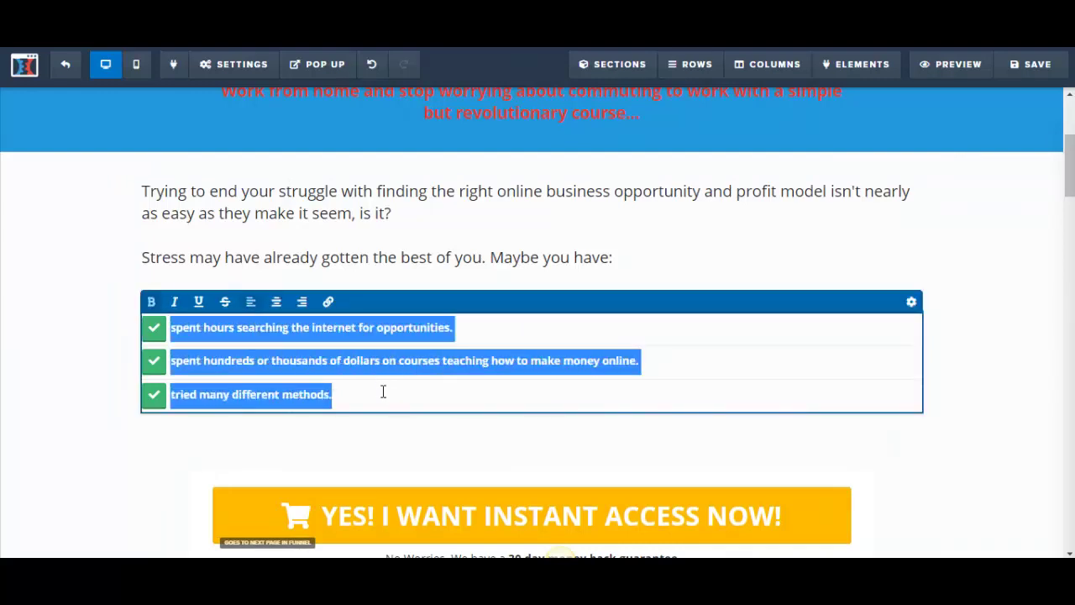
{"action": "left_click", "coordinate": [912, 304]}
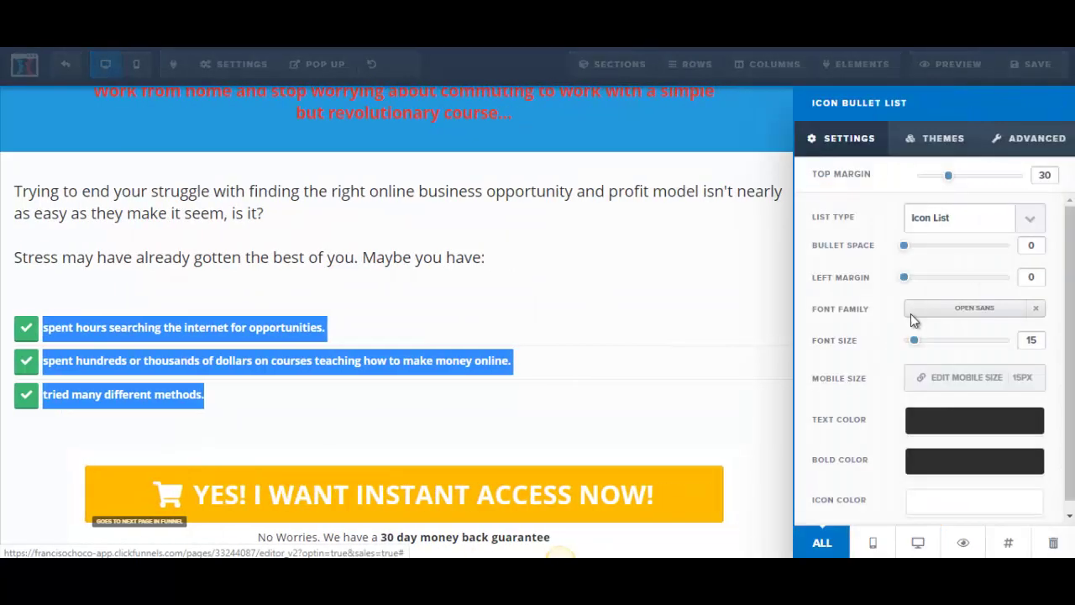
{"action": "left_click_drag", "start_coordinate": [914, 341], "coordinate": [924, 344]}
{"action": "left_click", "coordinate": [616, 317]}
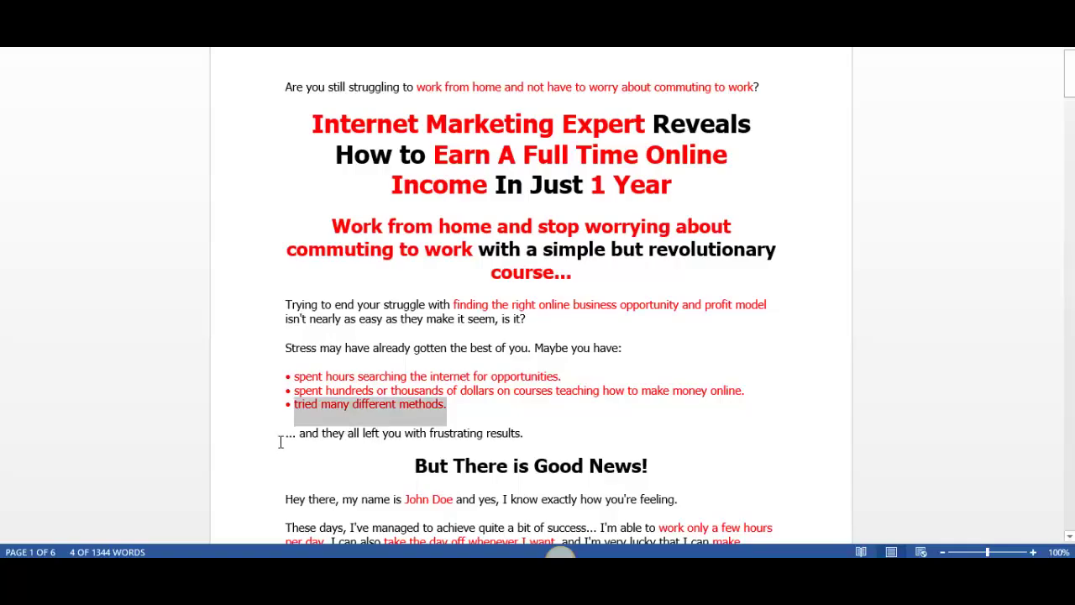
Select and copy the '... and they all left you with frustrating results.' line in Word
{"action": "left_click_drag", "start_coordinate": [280, 441], "coordinate": [535, 443]}
{"action": "key", "text": "ctrl+c"}
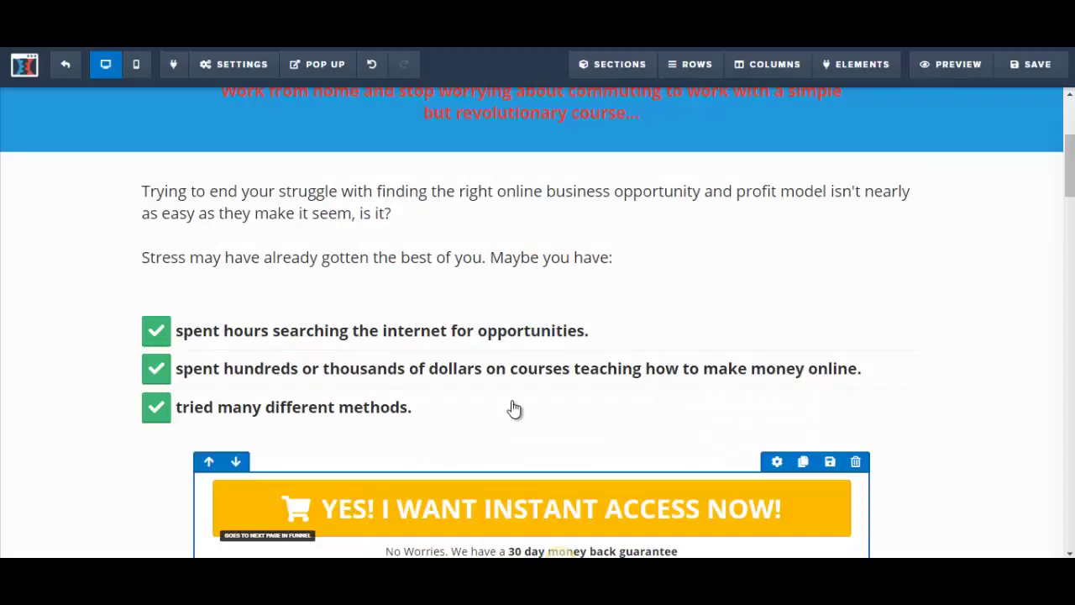
{"action": "mouse_move", "coordinate": [456, 413]}
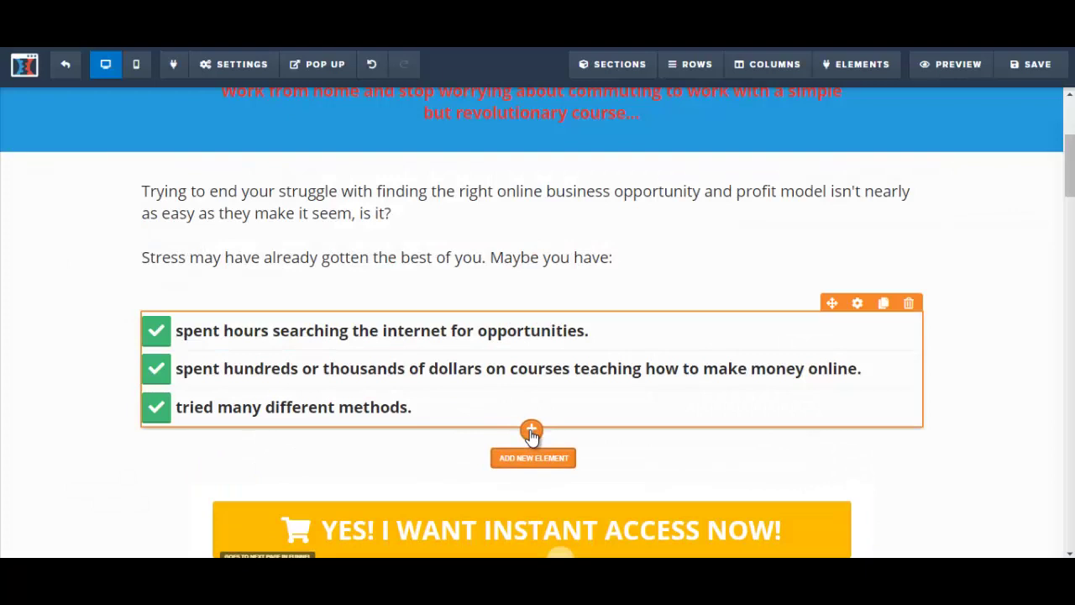
Add a paragraph below the checklist and paste the frustrating-results line over its placeholder
{"action": "left_click", "coordinate": [531, 431]}
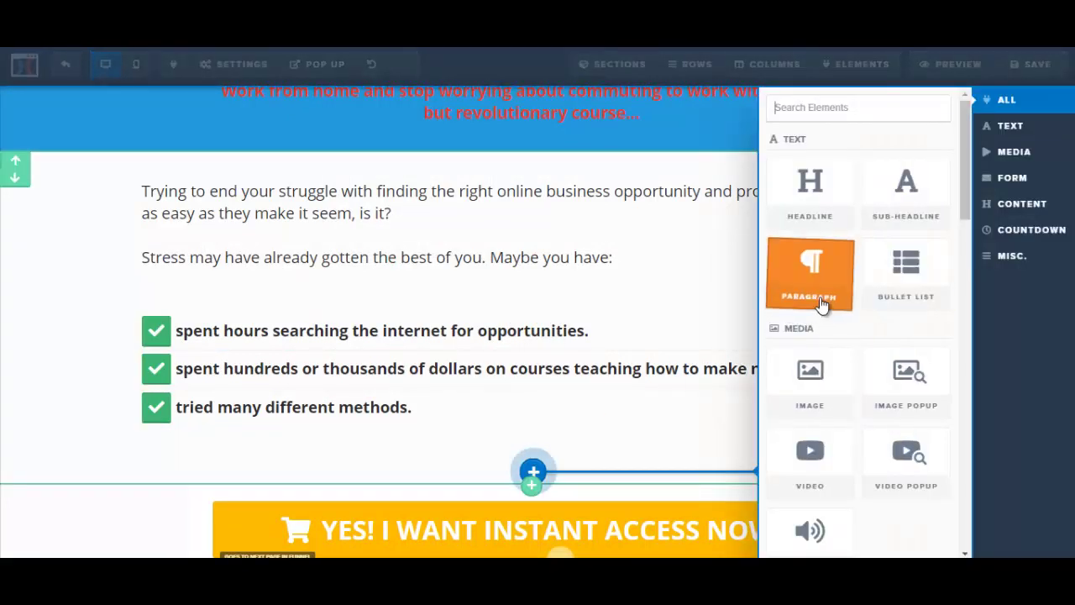
{"action": "left_click", "coordinate": [820, 297]}
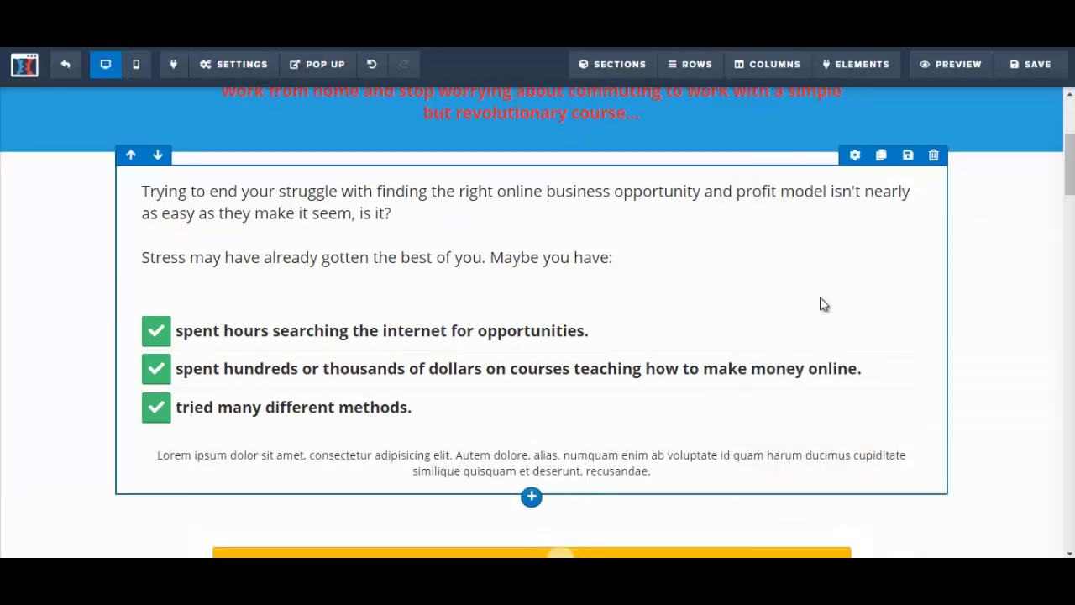
{"action": "left_click", "coordinate": [250, 471]}
{"action": "left_click_drag", "start_coordinate": [159, 456], "coordinate": [661, 471]}
{"action": "key", "text": "ctrl+v"}
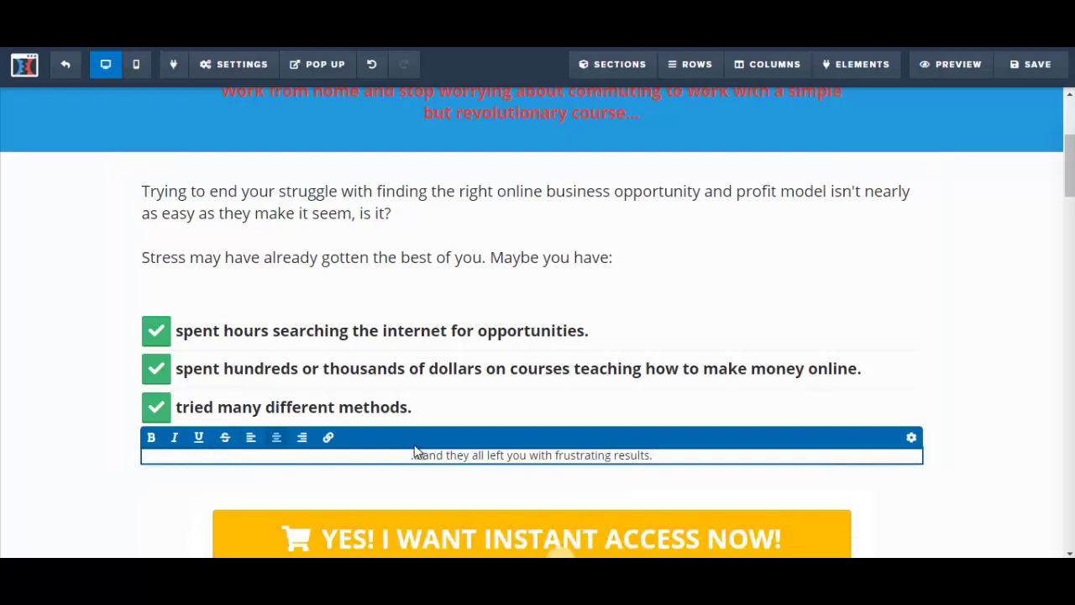
Left-align that paragraph and set its font size from 16 to 22
{"action": "left_click_drag", "start_coordinate": [412, 454], "coordinate": [663, 470]}
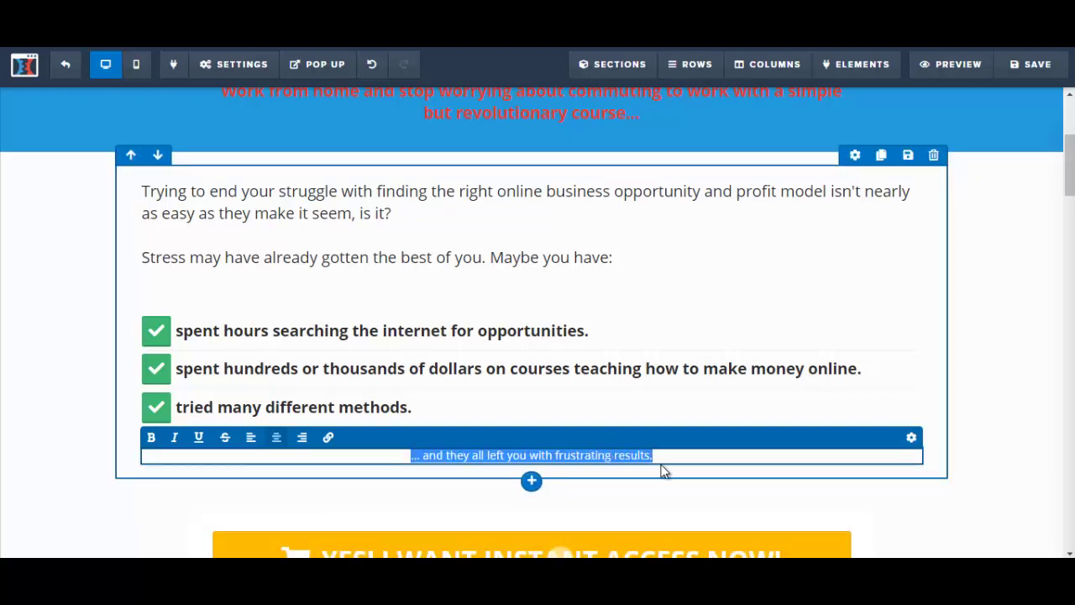
{"action": "left_click", "coordinate": [466, 456]}
{"action": "left_click", "coordinate": [254, 437]}
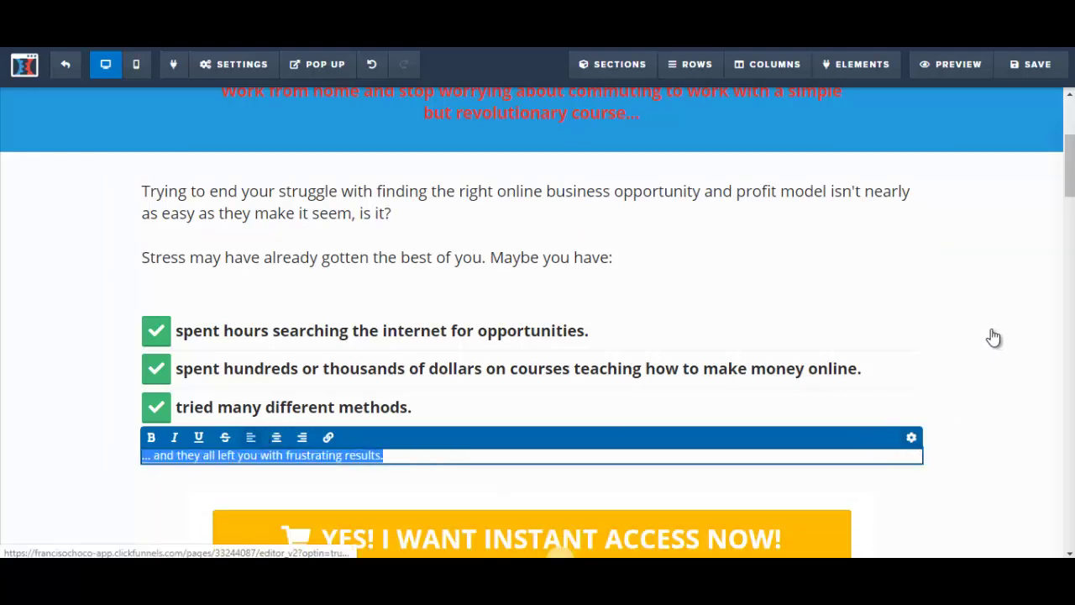
{"action": "left_click", "coordinate": [911, 438]}
{"action": "scroll", "coordinate": [1060, 271], "scroll_direction": "down", "scroll_amount": 1}
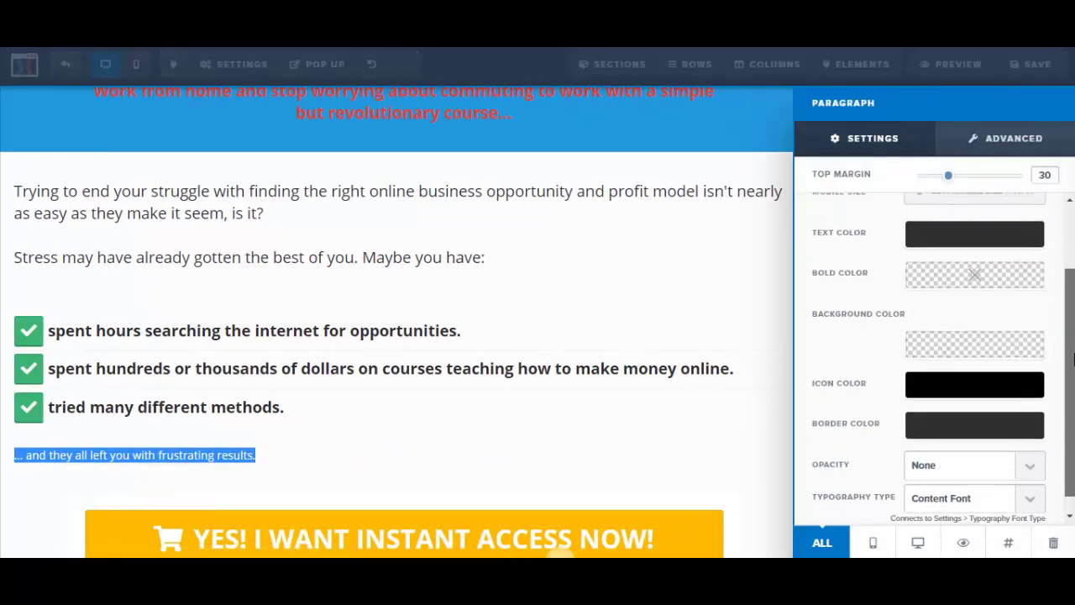
{"action": "scroll", "coordinate": [1060, 270], "scroll_direction": "up", "scroll_amount": 1}
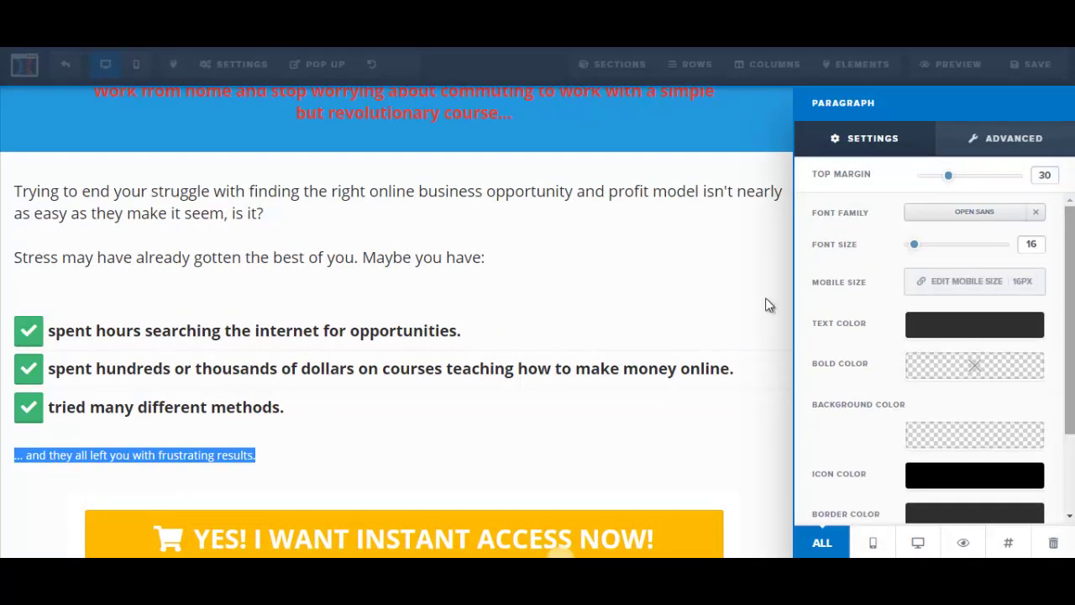
{"action": "left_click_drag", "start_coordinate": [918, 253], "coordinate": [929, 252]}
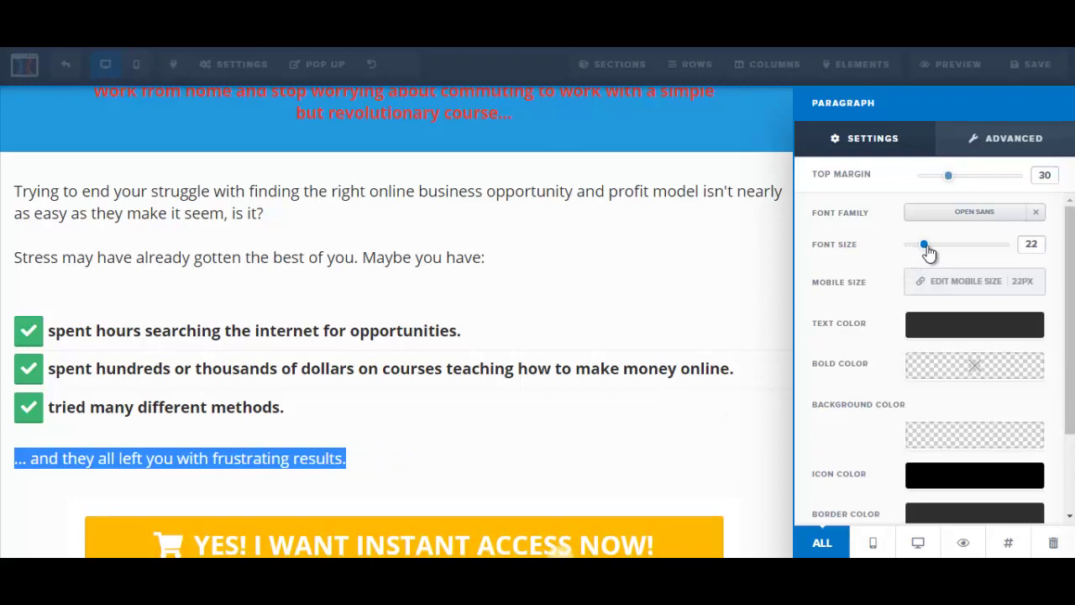
{"action": "left_click", "coordinate": [508, 352]}
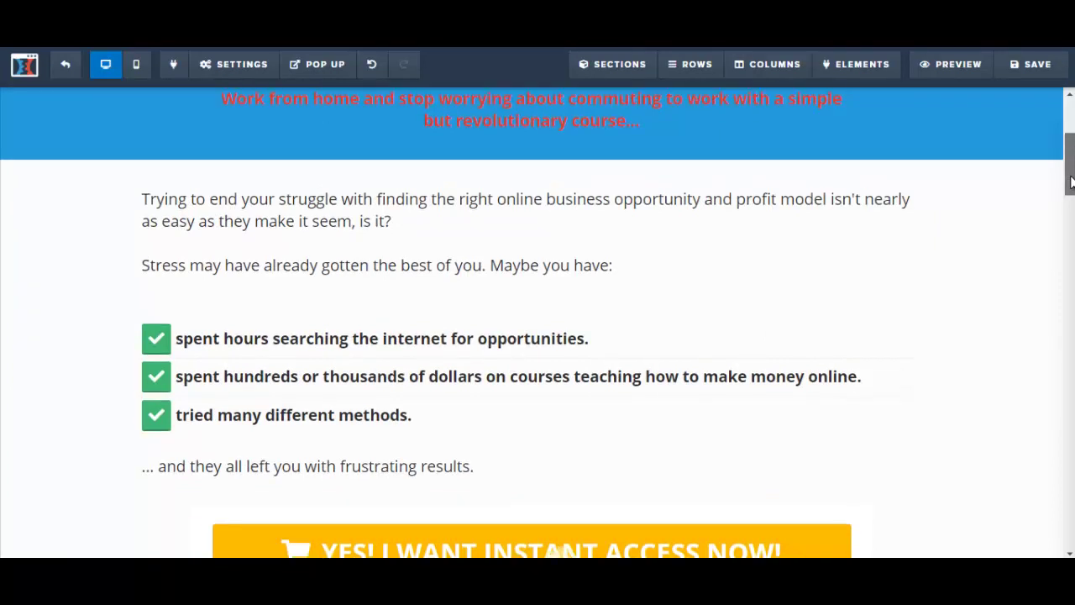
{"action": "scroll", "coordinate": [1027, 146], "scroll_direction": "up", "scroll_amount": 1}
{"action": "scroll", "coordinate": [1037, 79], "scroll_direction": "up", "scroll_amount": 3}
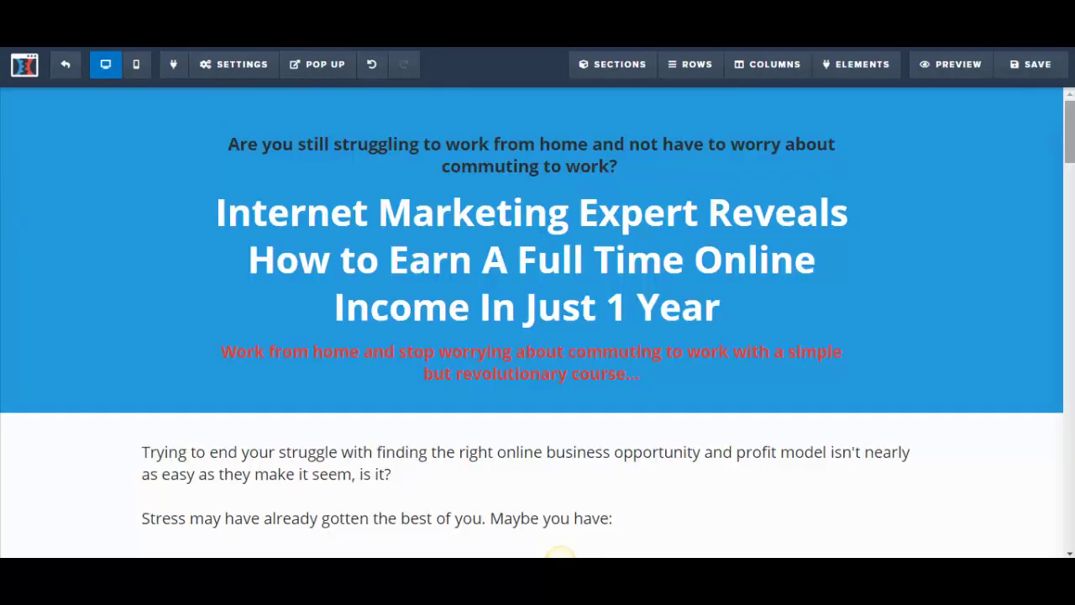
{"action": "scroll", "coordinate": [564, 260], "scroll_direction": "down", "scroll_amount": 4}
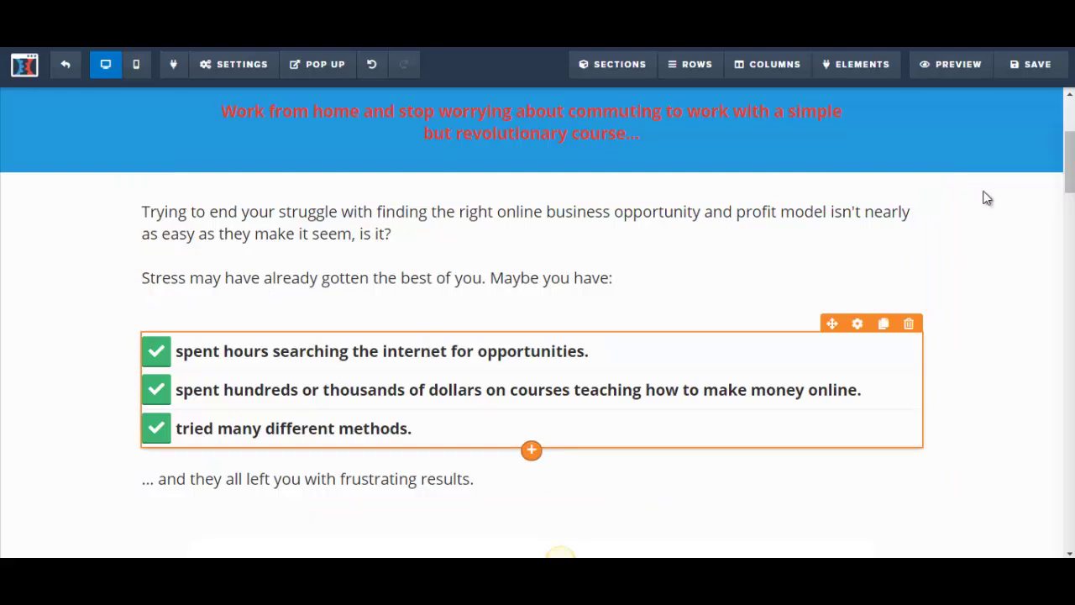
Drag the yellow Instant Access button down below the Content Headline text
{"action": "left_click_drag", "start_coordinate": [1071, 156], "coordinate": [1071, 168]}
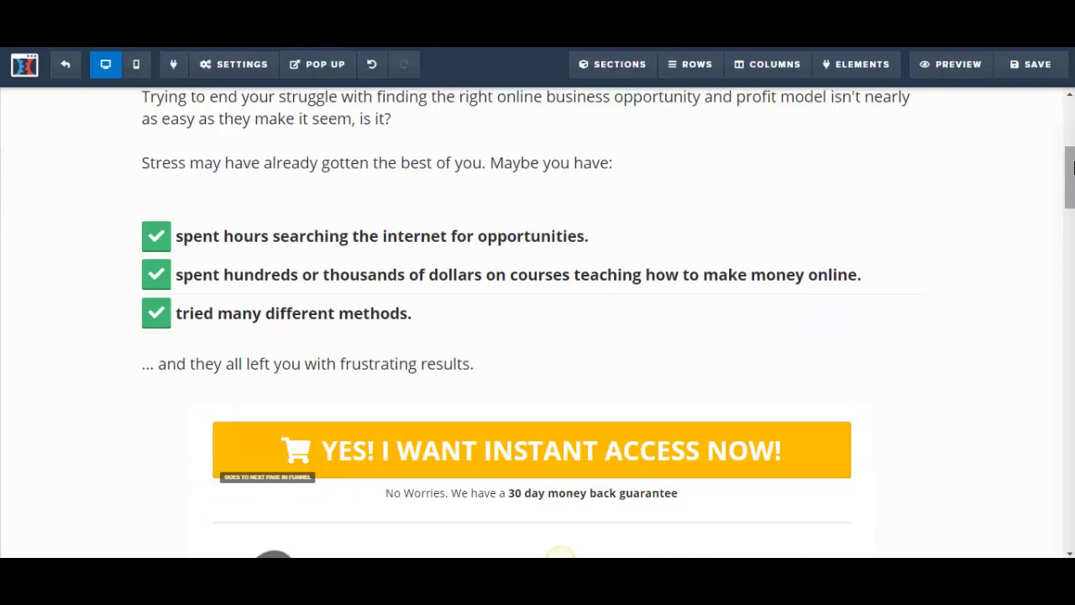
{"action": "left_click_drag", "start_coordinate": [1071, 168], "coordinate": [1071, 193]}
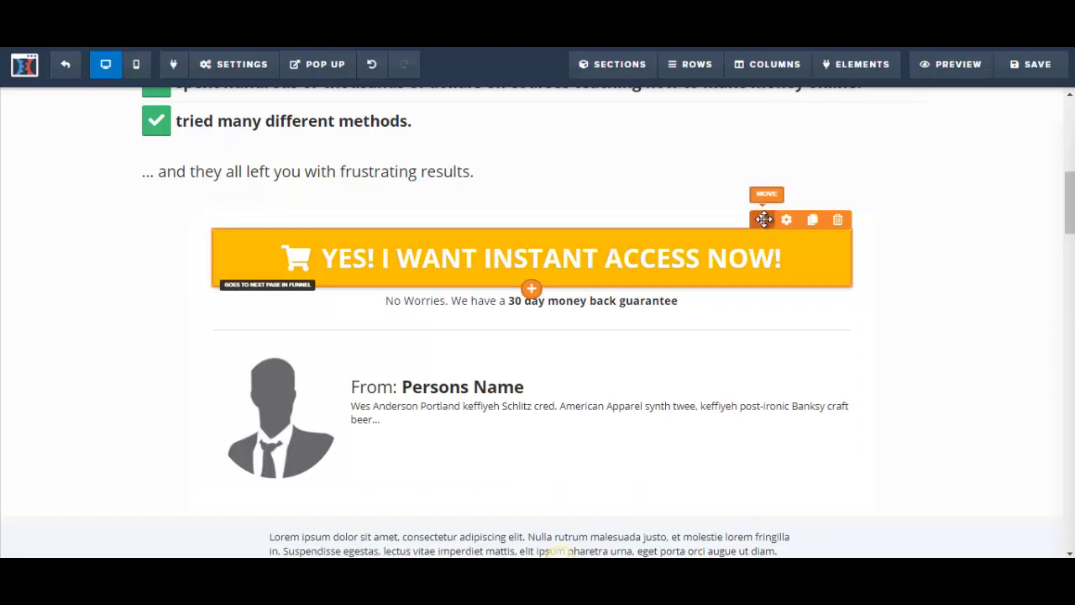
{"action": "left_click_drag", "start_coordinate": [763, 219], "coordinate": [736, 436]}
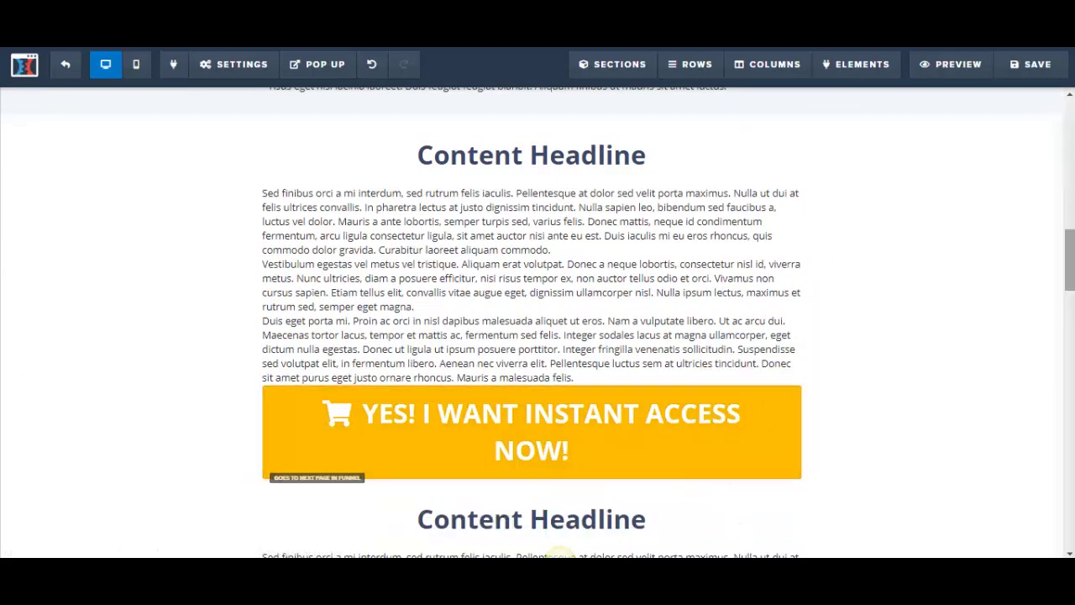
Drag the 30-day money-back guarantee line beneath the moved button
{"action": "left_click_drag", "start_coordinate": [1070, 279], "coordinate": [1070, 214]}
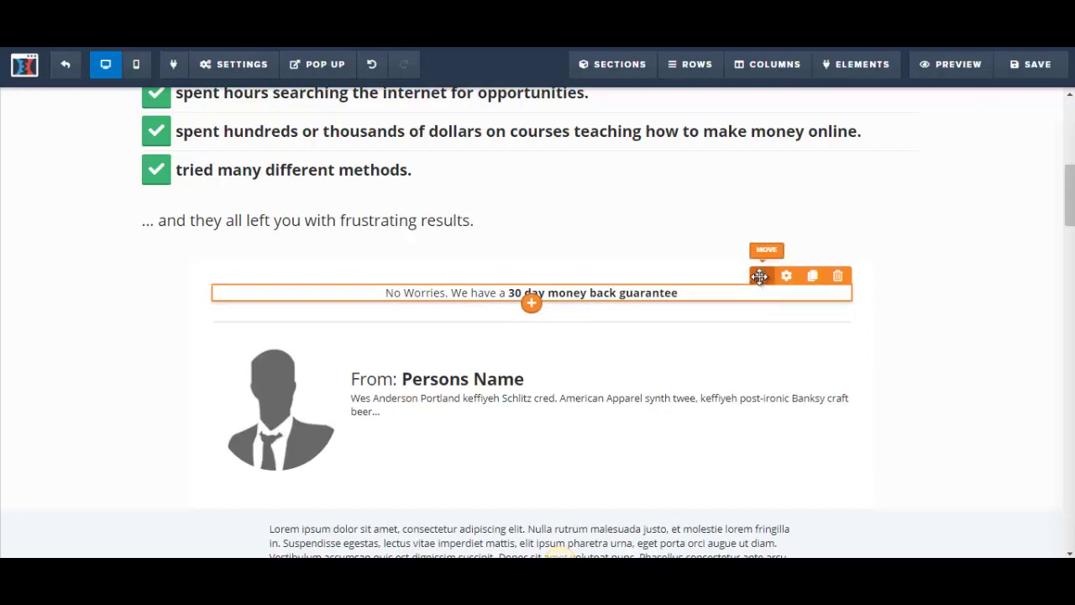
{"action": "scroll", "coordinate": [695, 471], "scroll_direction": "down", "scroll_amount": 3}
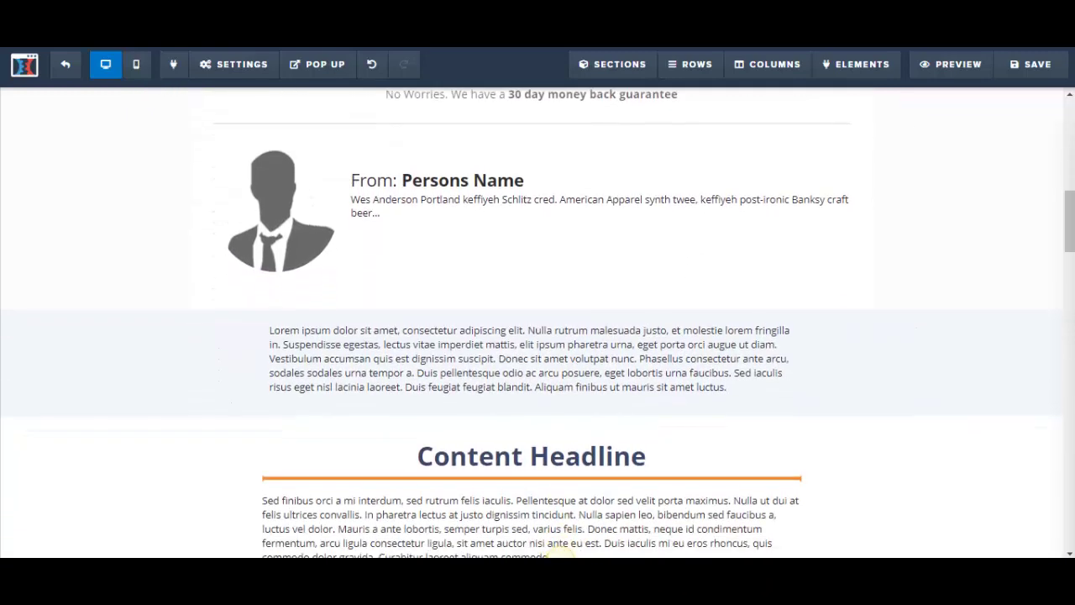
{"action": "scroll", "coordinate": [672, 538], "scroll_direction": "down", "scroll_amount": 4}
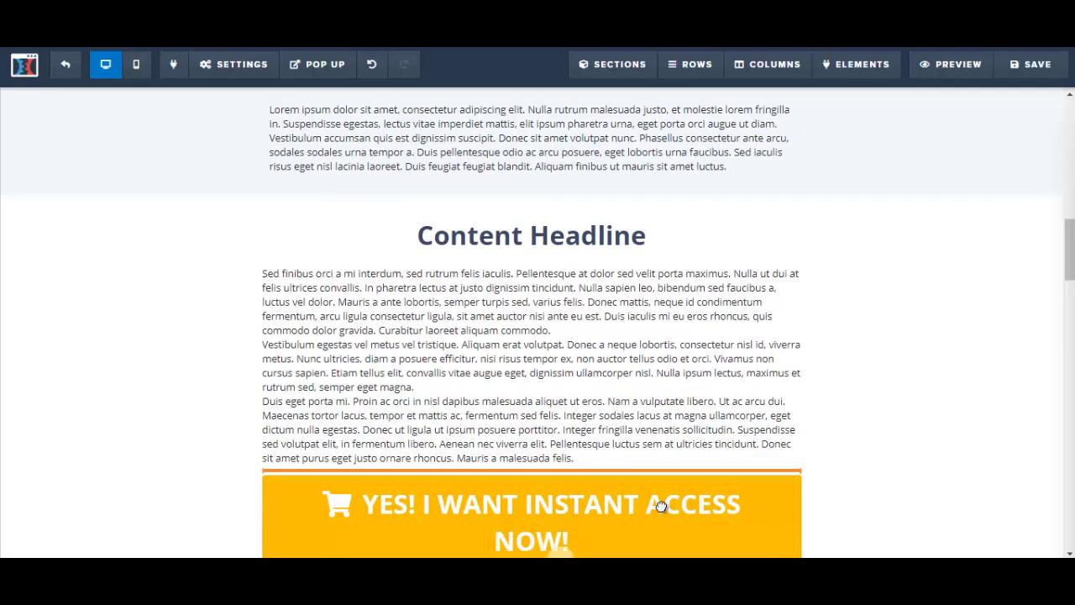
{"action": "scroll", "coordinate": [661, 506], "scroll_direction": "down", "scroll_amount": 2}
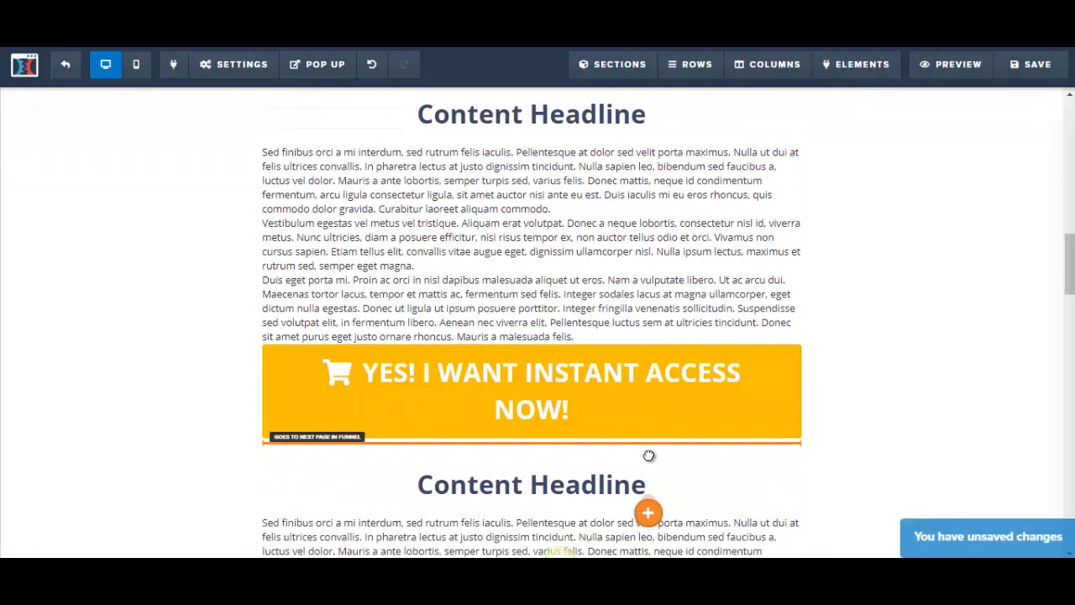
{"action": "left_click_drag", "start_coordinate": [648, 456], "coordinate": [648, 460]}
{"action": "scroll", "coordinate": [1069, 234], "scroll_direction": "up", "scroll_amount": 10}
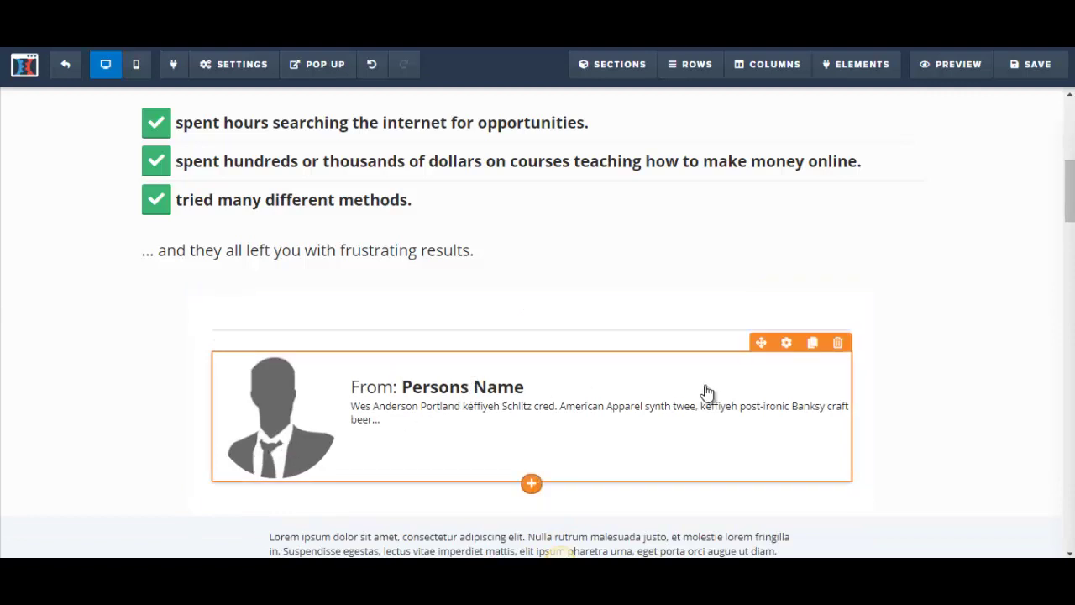
{"action": "left_click", "coordinate": [787, 343]}
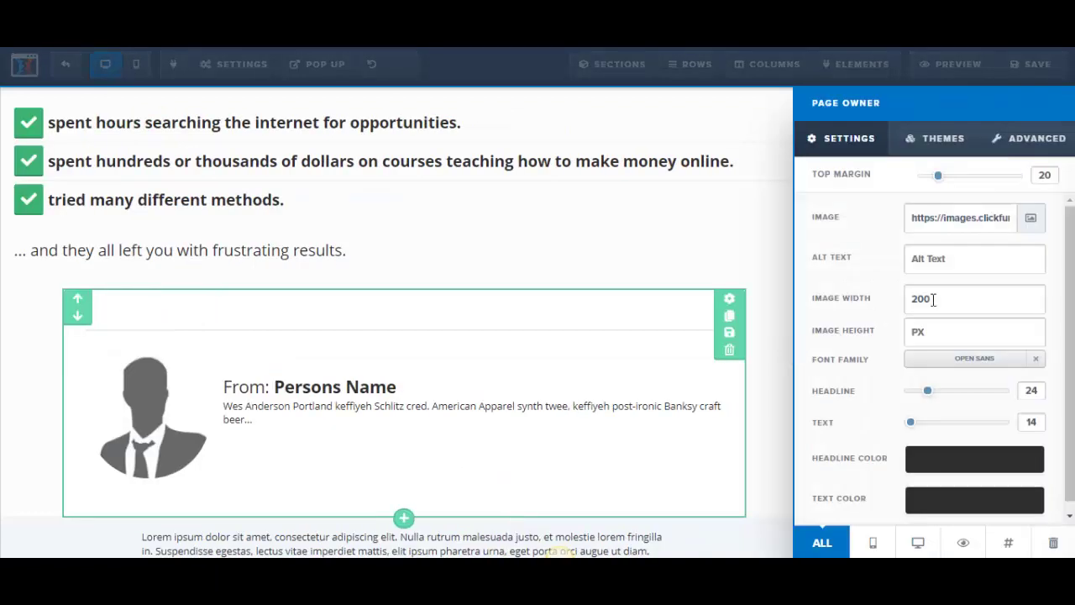
{"action": "left_click", "coordinate": [1034, 218]}
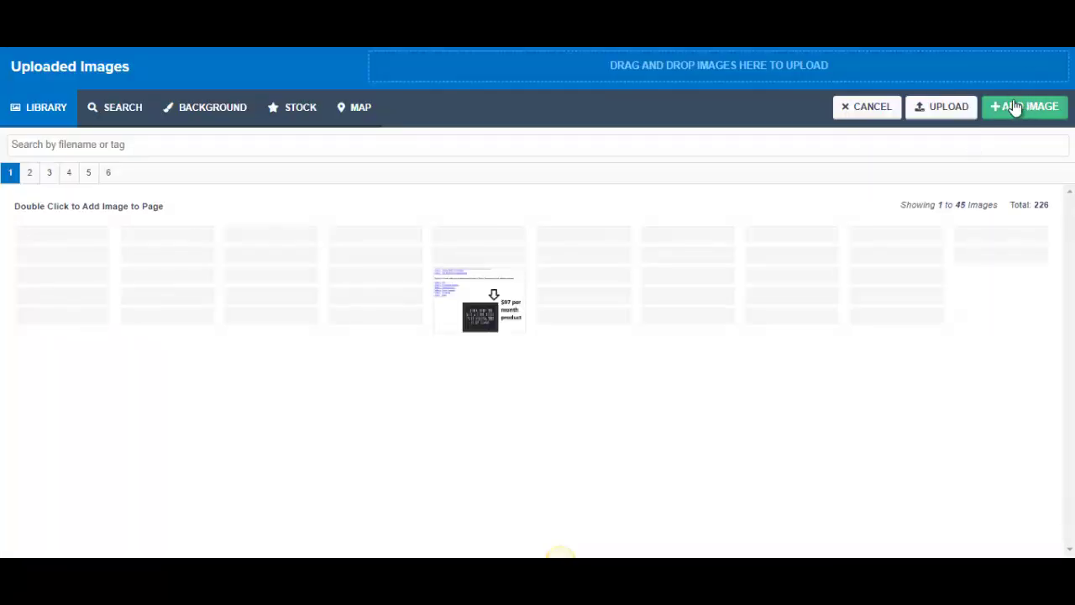
{"action": "left_click", "coordinate": [864, 116]}
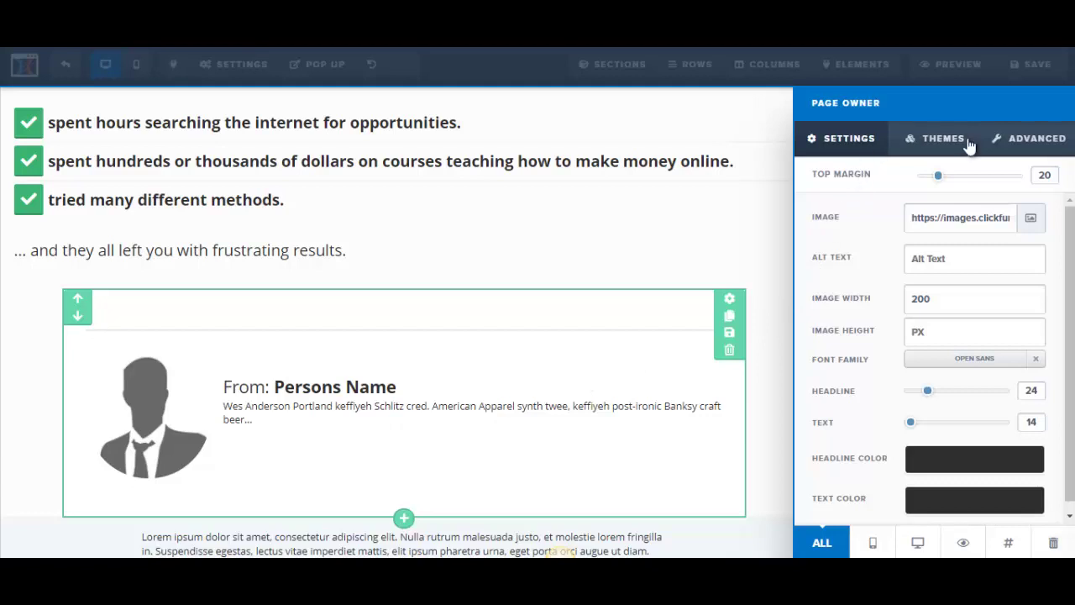
{"action": "left_click", "coordinate": [1010, 149]}
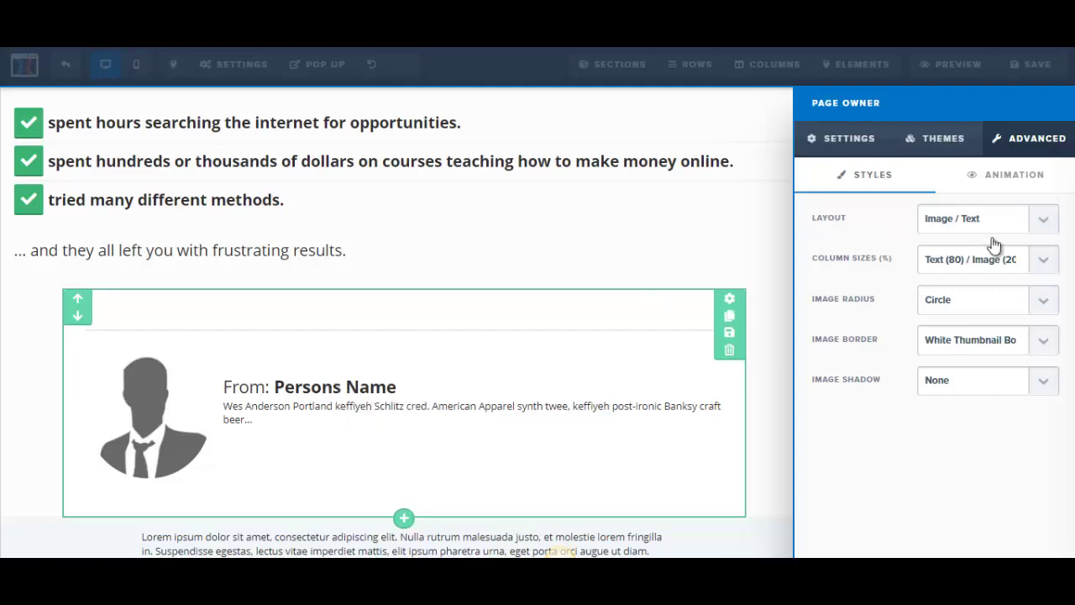
{"action": "left_click", "coordinate": [1045, 221]}
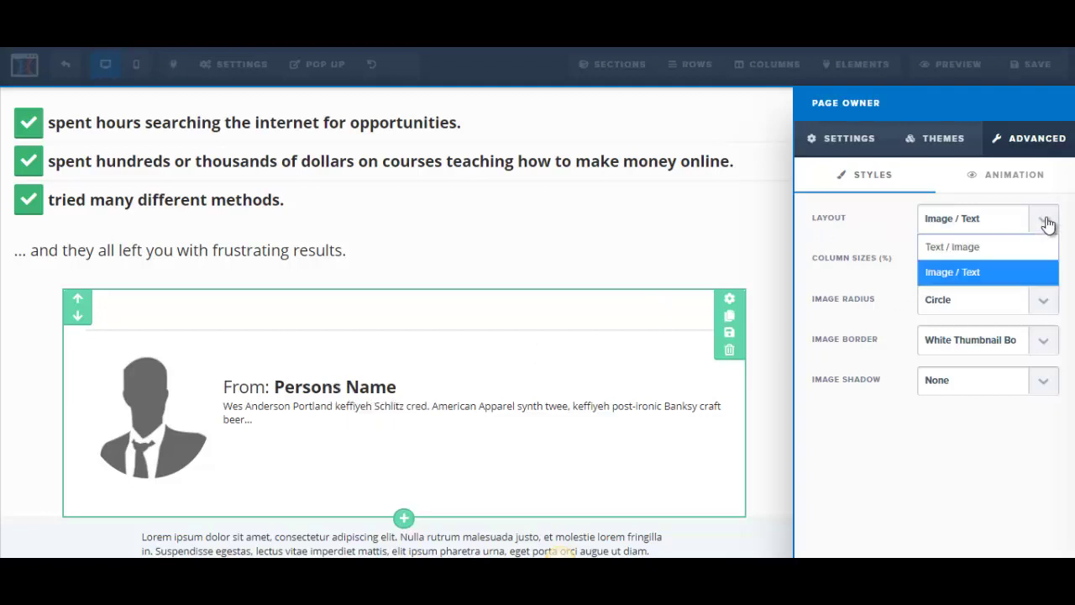
{"action": "left_click", "coordinate": [964, 253]}
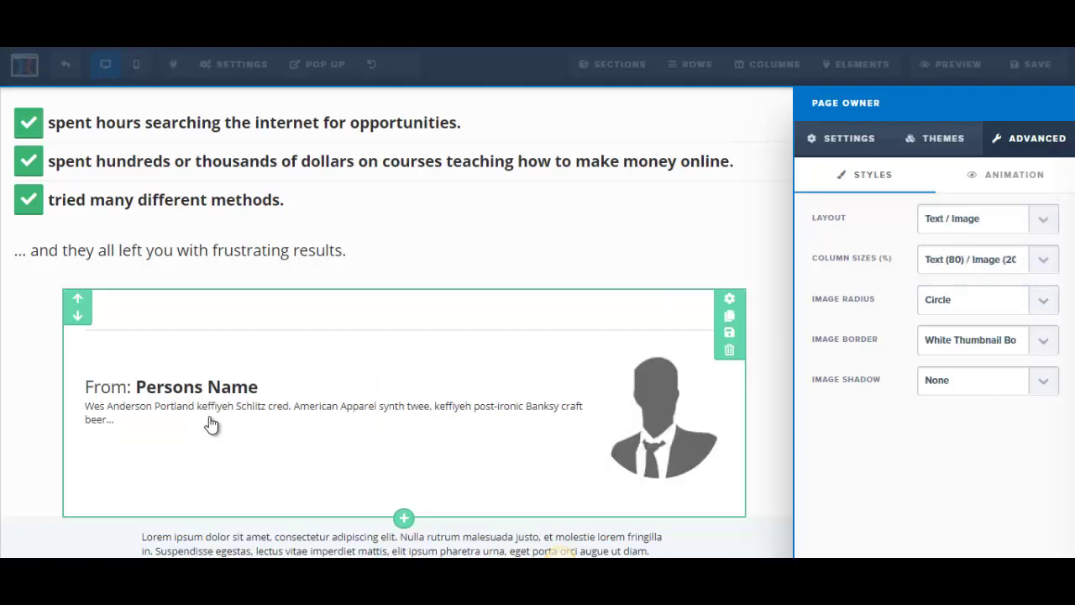
{"action": "left_click", "coordinate": [1045, 221]}
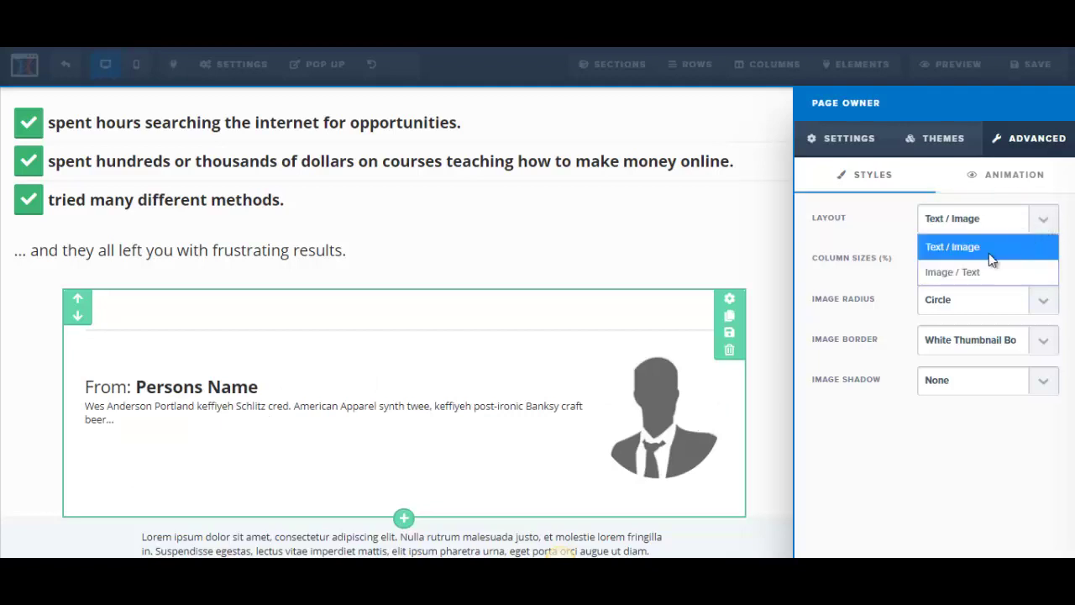
{"action": "left_click", "coordinate": [981, 273]}
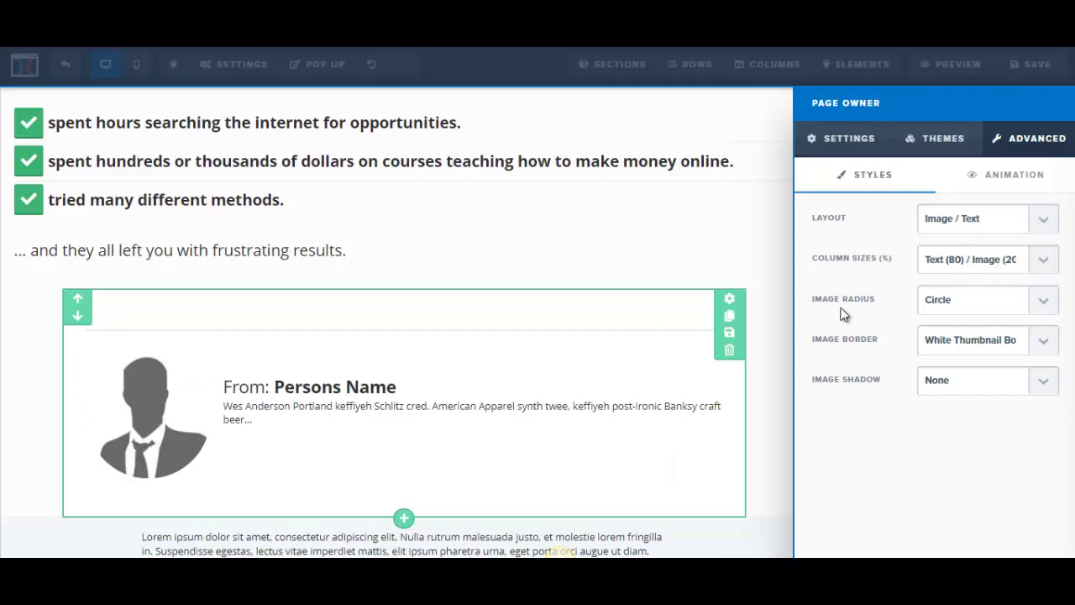
{"action": "left_click", "coordinate": [1039, 301]}
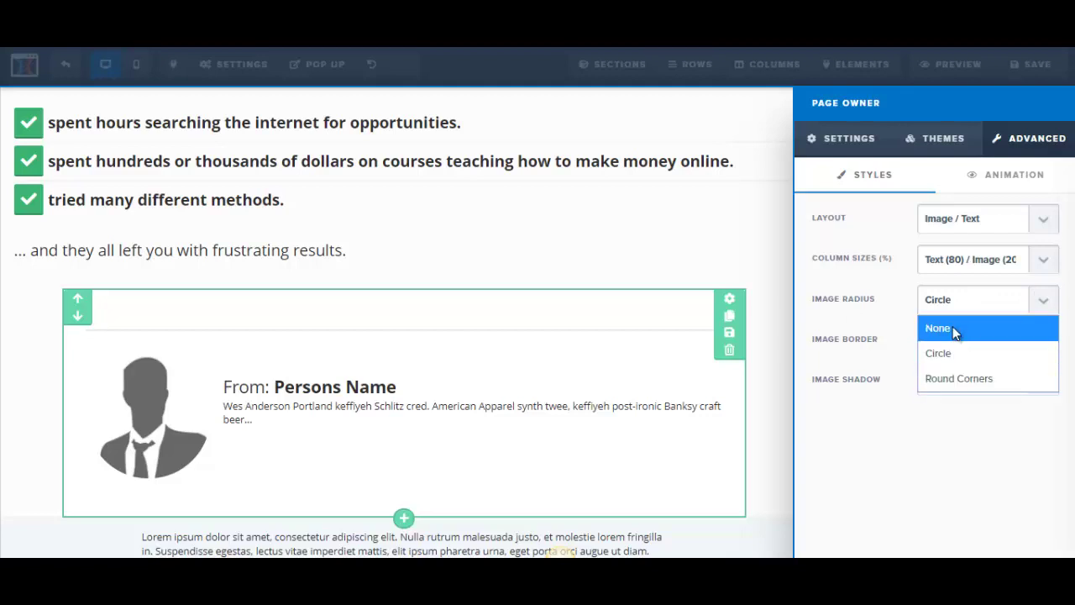
{"action": "left_click", "coordinate": [957, 378]}
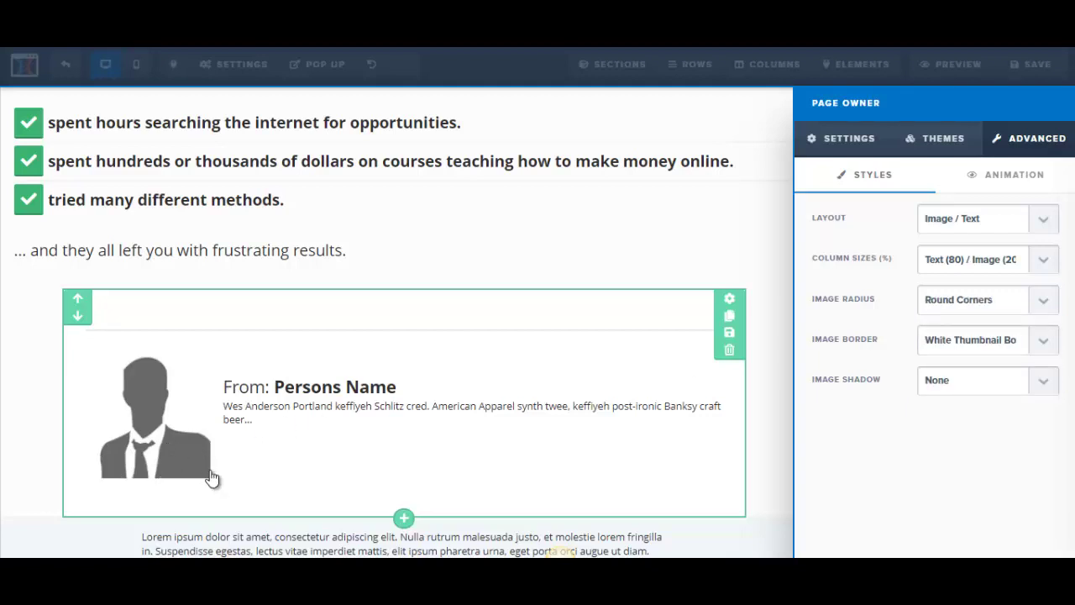
{"action": "left_click", "coordinate": [1045, 313]}
{"action": "left_click", "coordinate": [959, 353]}
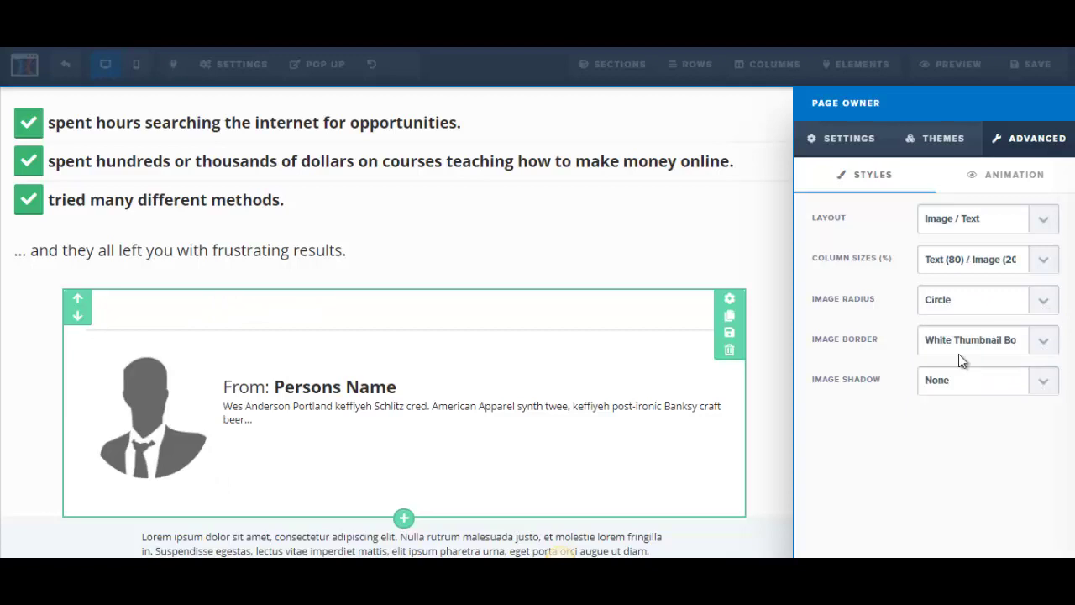
{"action": "left_click", "coordinate": [1045, 348]}
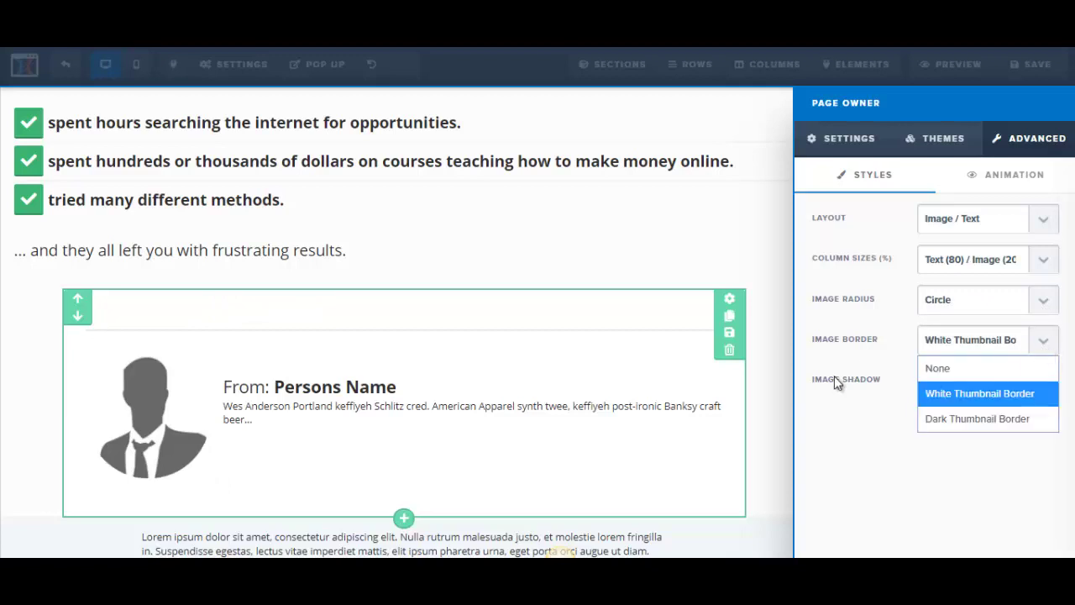
{"action": "left_click", "coordinate": [854, 140]}
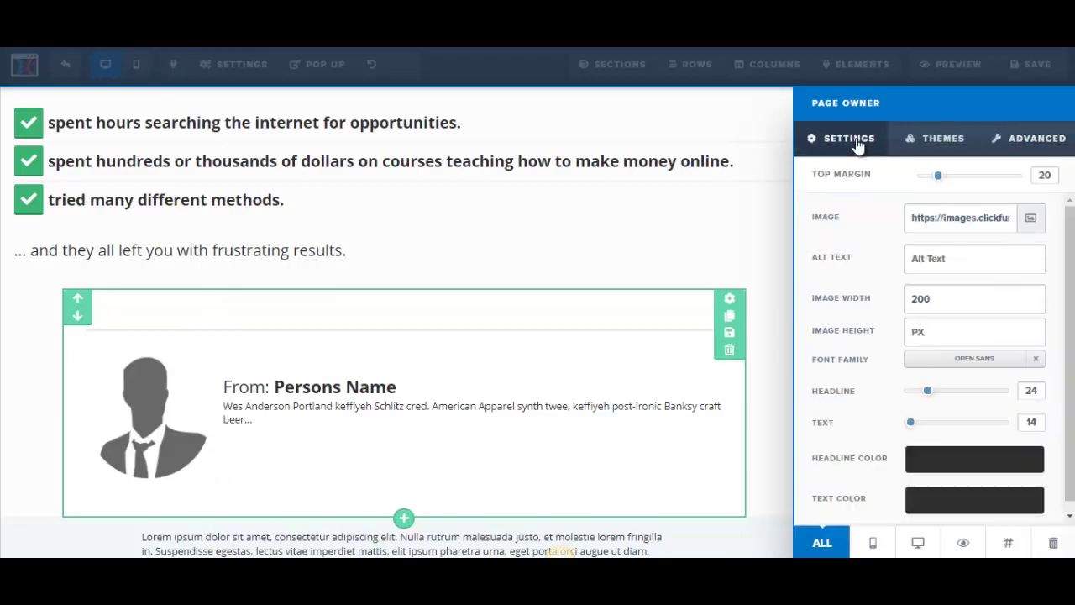
{"action": "left_click", "coordinate": [320, 400]}
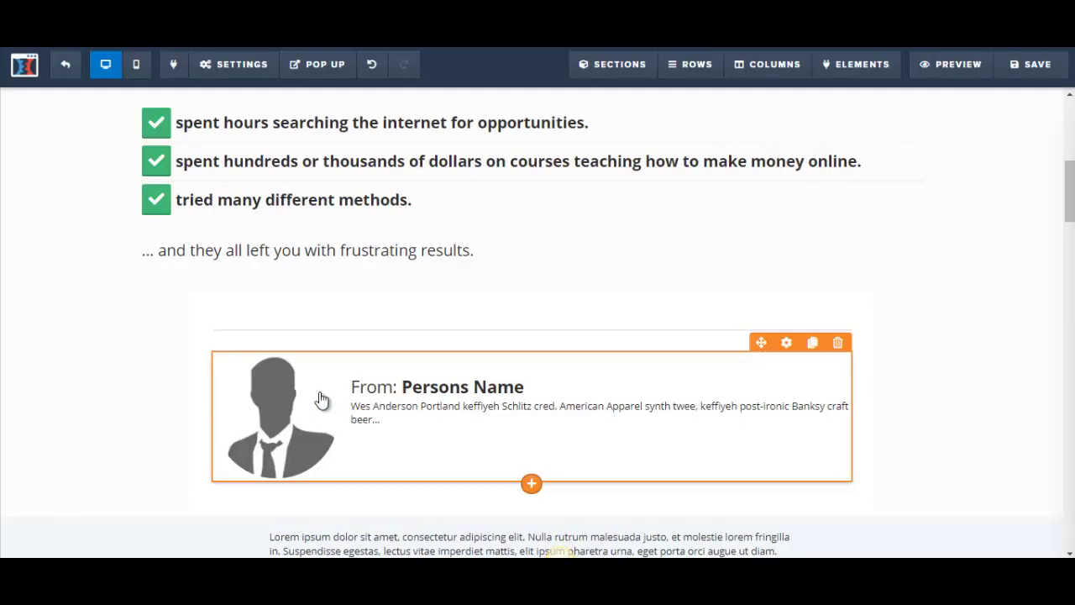
Replace the placeholder name in the author block with the owner's name
{"action": "left_click", "coordinate": [426, 384]}
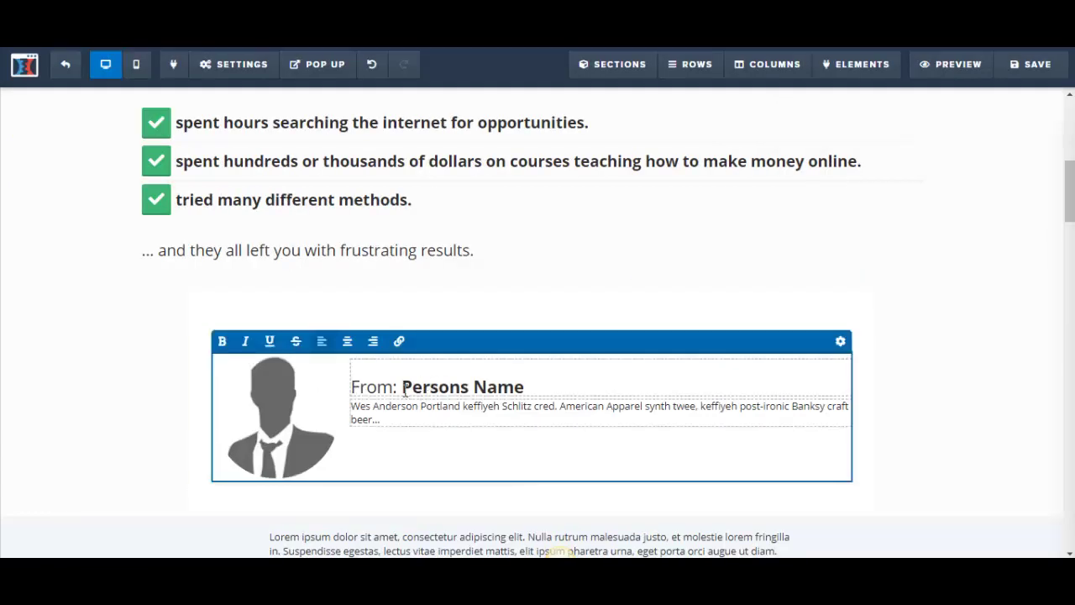
{"action": "left_click_drag", "start_coordinate": [402, 390], "coordinate": [518, 388]}
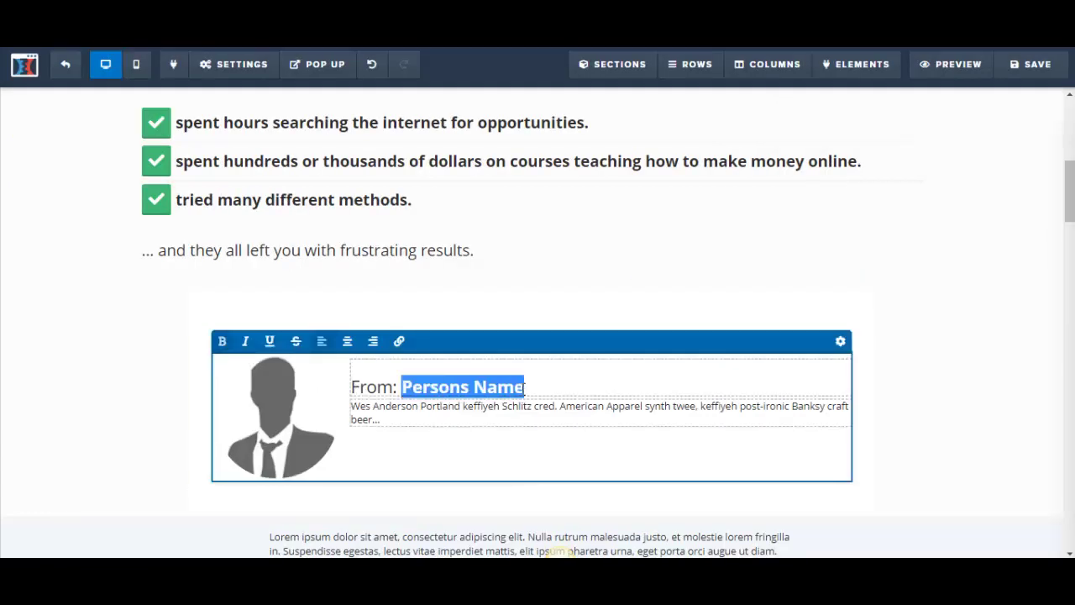
{"action": "type", "text": "John D"}
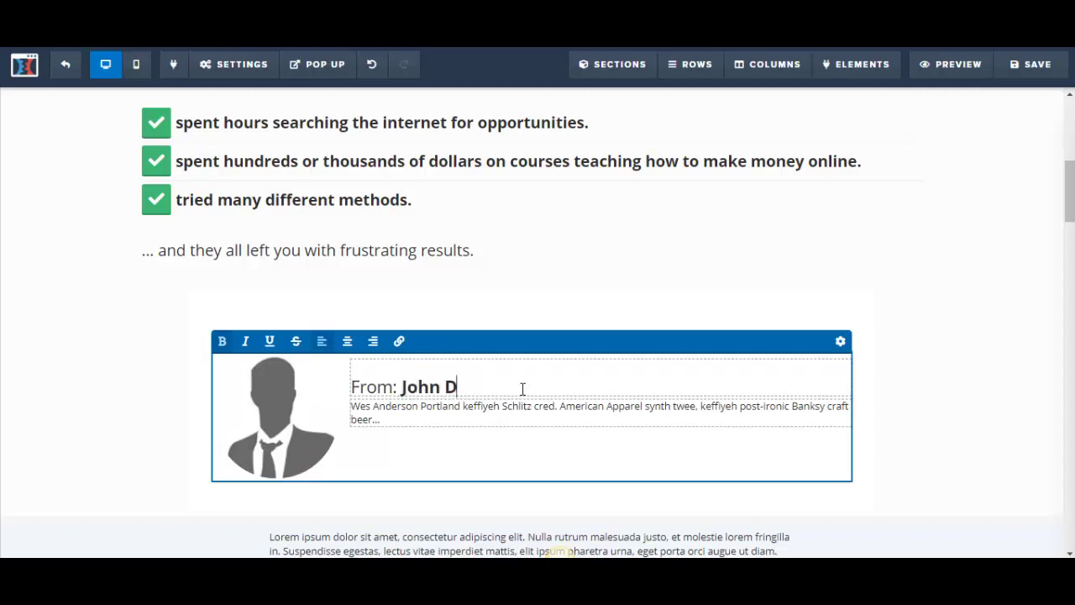
{"action": "type", "text": "oe"}
Replace the placeholder bio with 'Internet Marketer' and set its text size to 22
{"action": "left_click", "coordinate": [386, 413]}
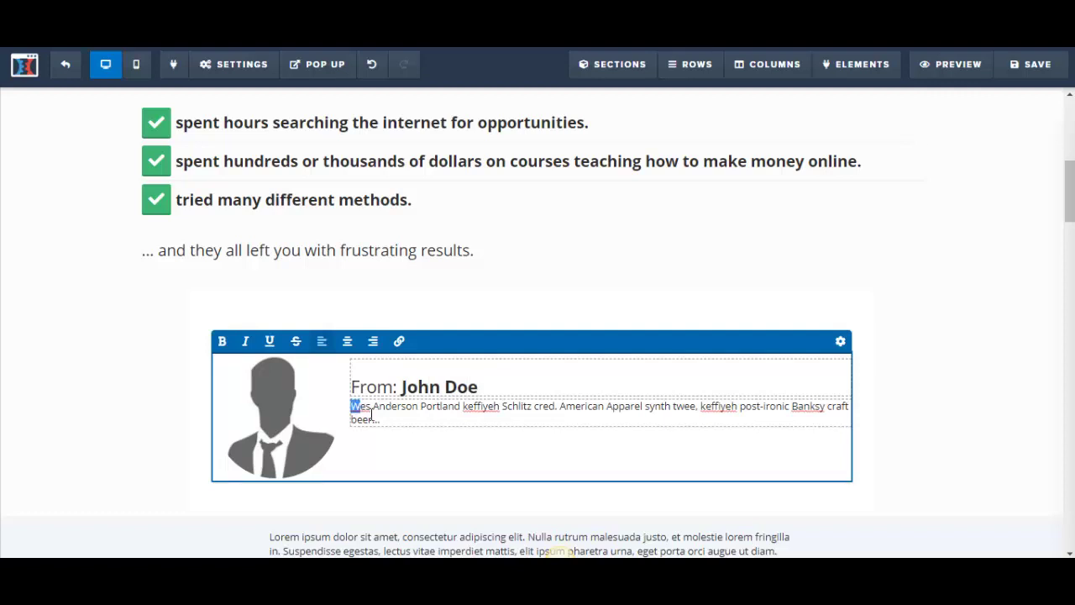
{"action": "left_click_drag", "start_coordinate": [372, 414], "coordinate": [384, 422]}
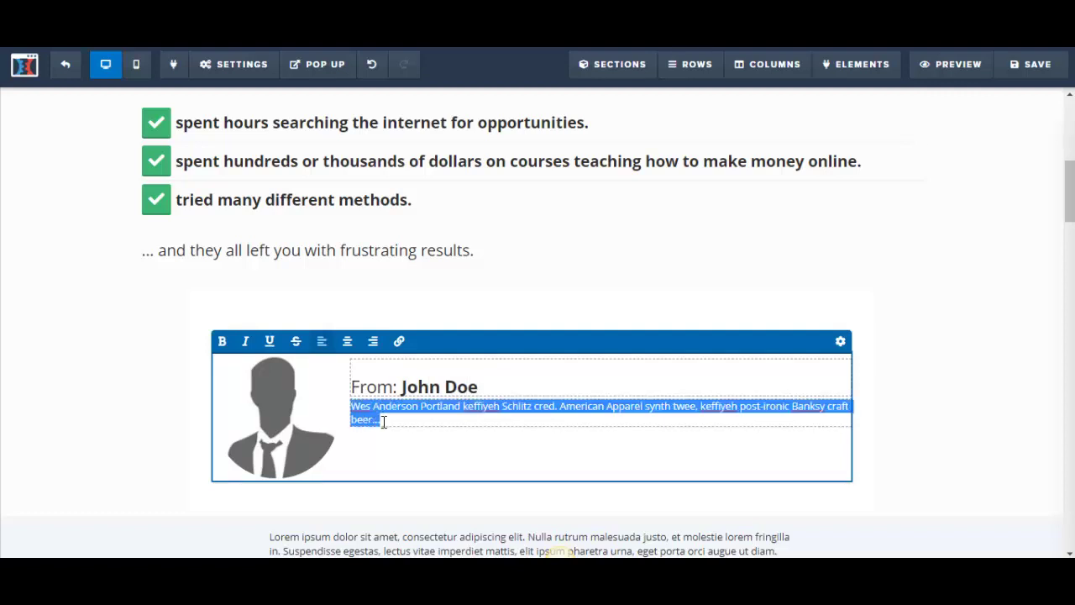
{"action": "key", "text": "BackSpace"}
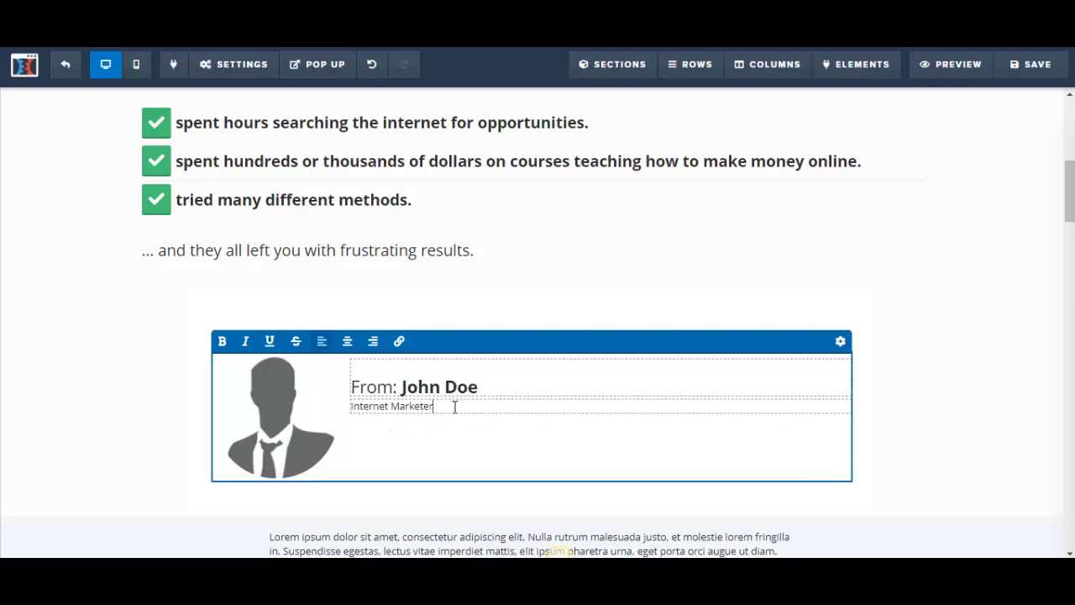
{"action": "left_click_drag", "start_coordinate": [454, 407], "coordinate": [346, 408]}
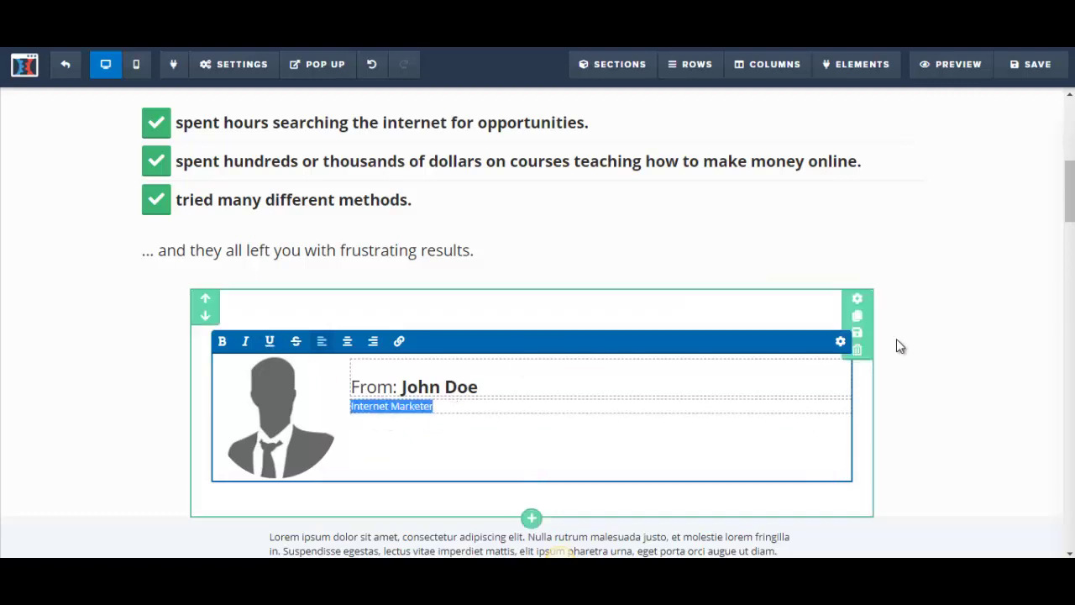
{"action": "left_click", "coordinate": [841, 343]}
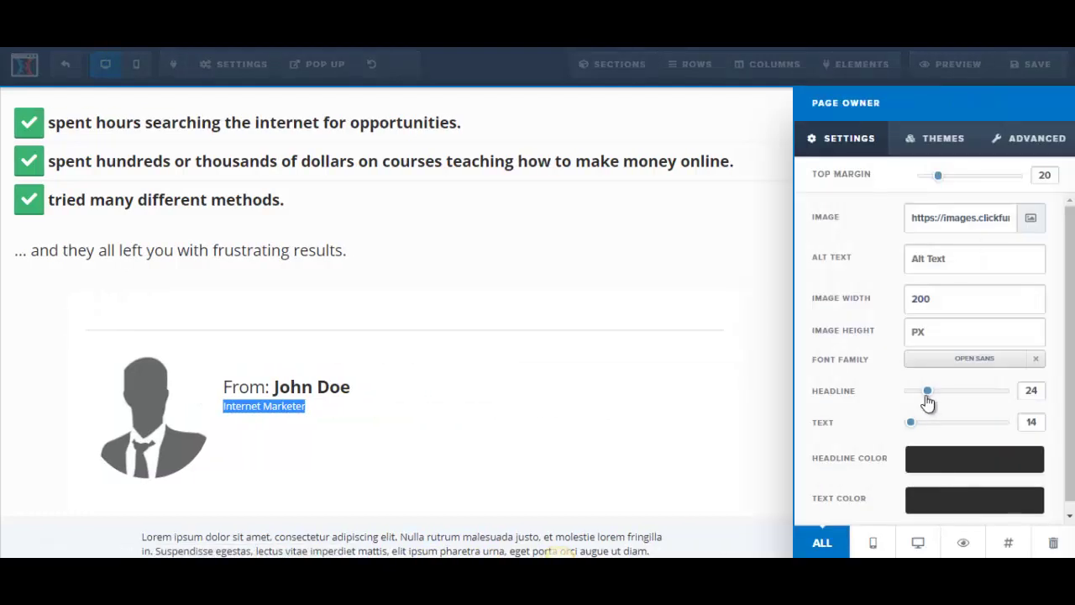
{"action": "left_click_drag", "start_coordinate": [913, 423], "coordinate": [924, 424]}
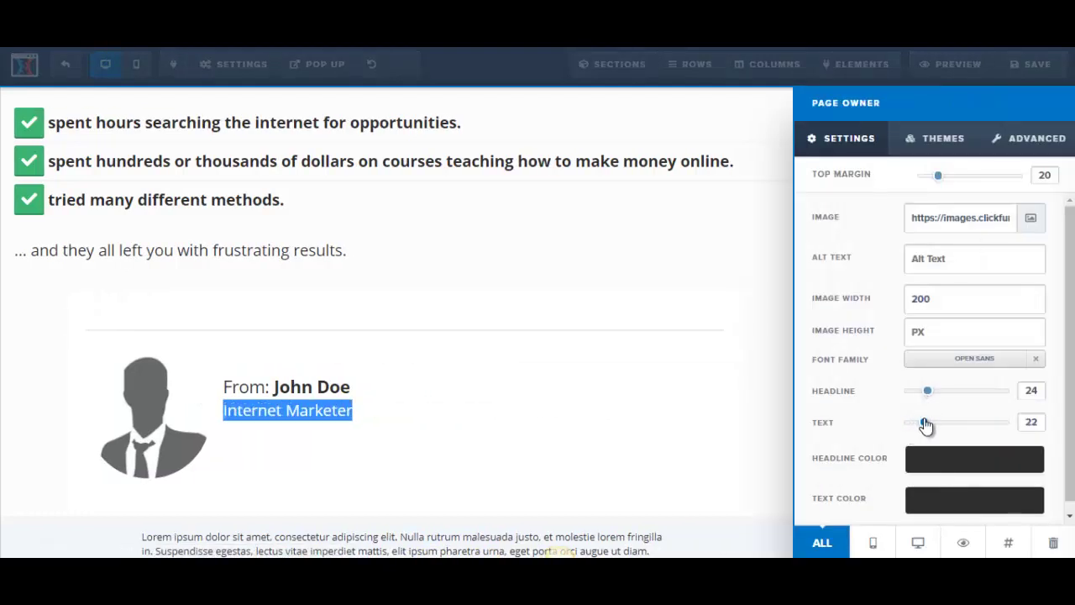
{"action": "left_click", "coordinate": [540, 434]}
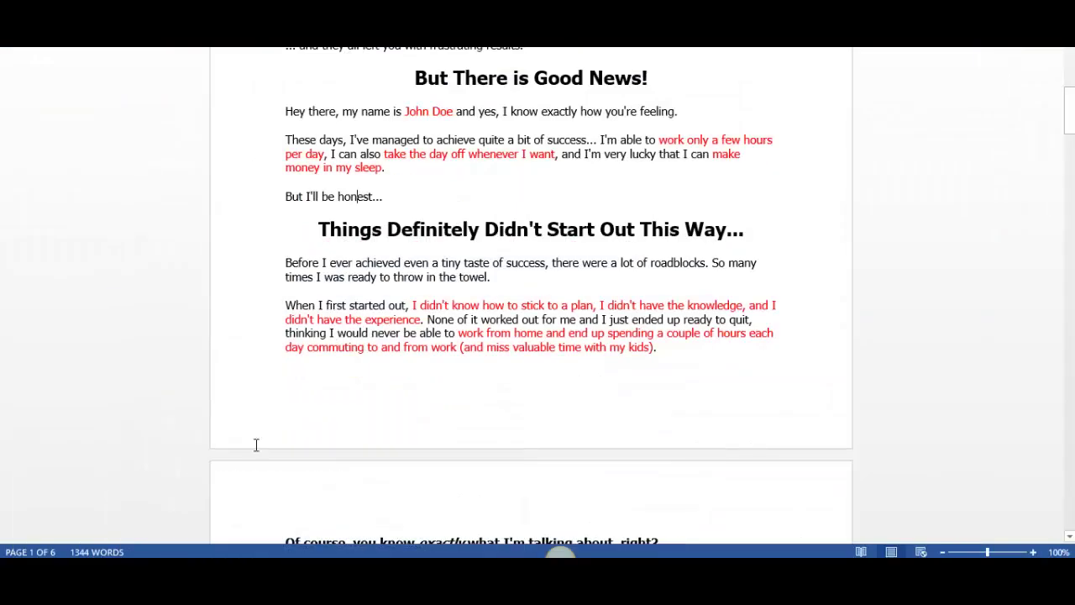
Scroll the Word letter to the top to review the 'But There is Good News!' section
{"action": "mouse_move", "coordinate": [1070, 118]}
{"action": "left_mouse_down"}
{"action": "mouse_move", "coordinate": [1072, 91]}
{"action": "mouse_move", "coordinate": [1072, 102]}
{"action": "left_mouse_up"}
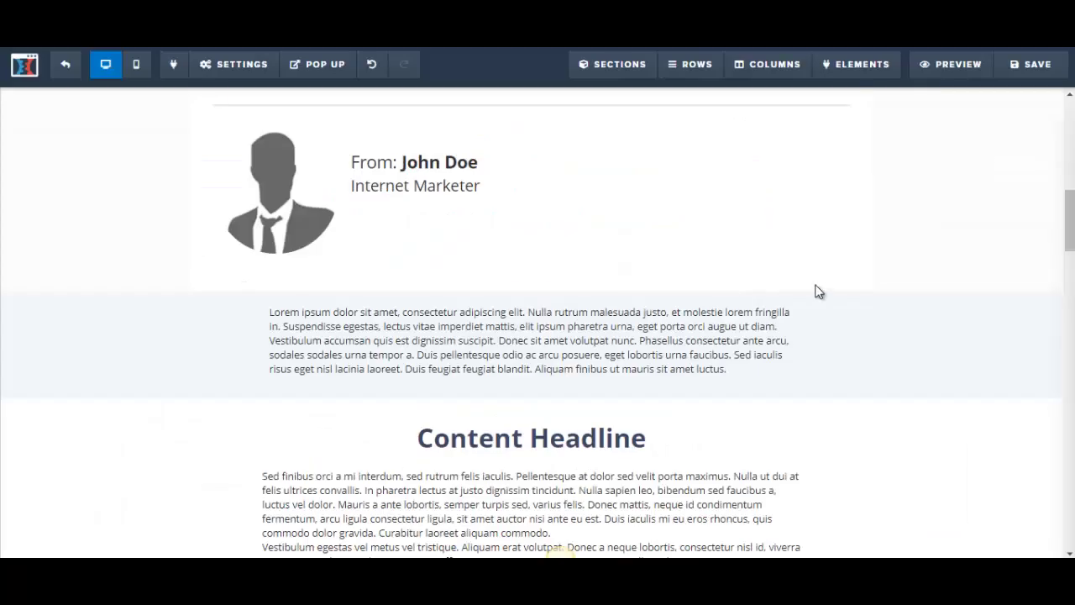
Duplicate the lorem paragraph and insert a Headline element between the two copies
{"action": "scroll", "coordinate": [630, 286], "scroll_direction": "down", "scroll_amount": 1}
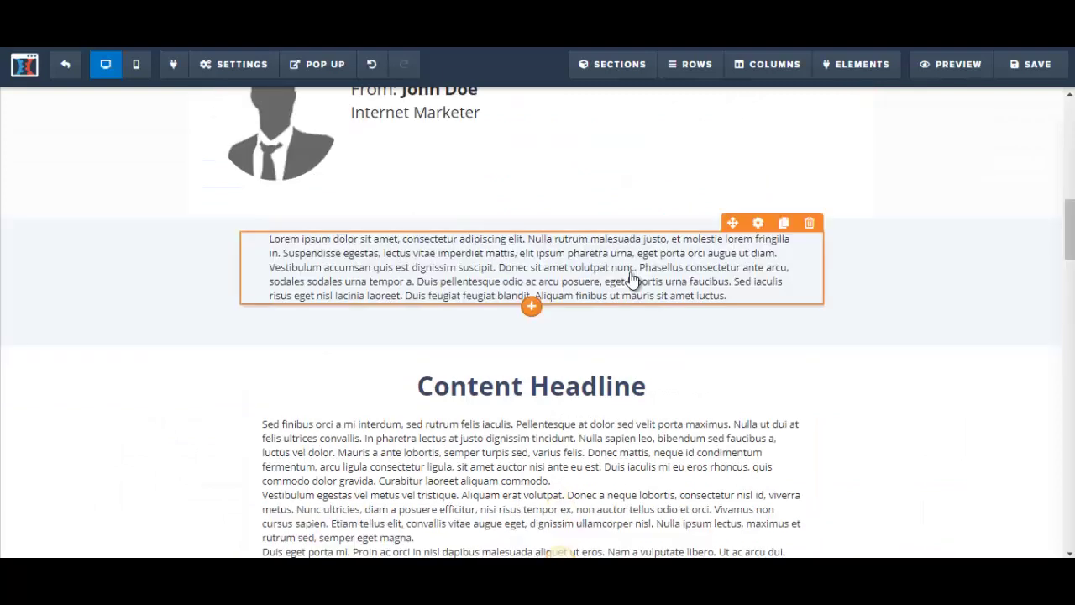
{"action": "left_click", "coordinate": [784, 226]}
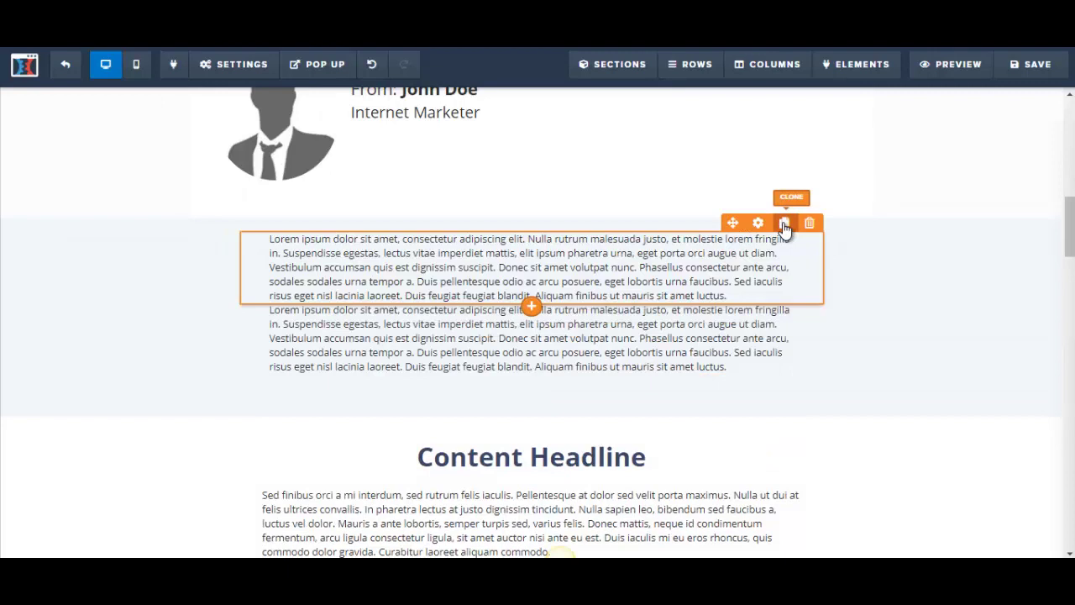
{"action": "left_click", "coordinate": [580, 283]}
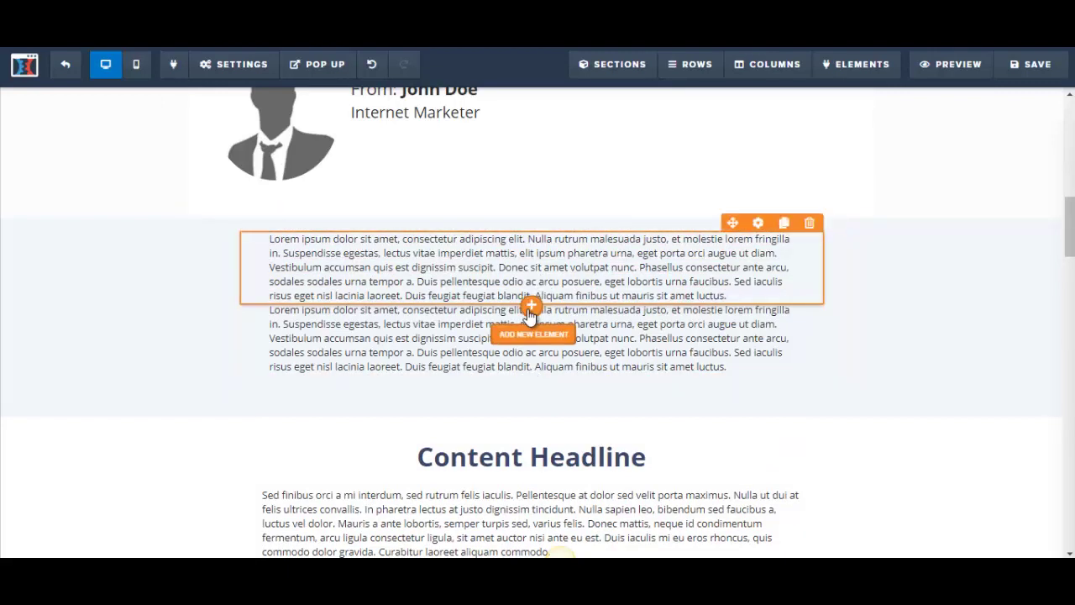
{"action": "left_click", "coordinate": [530, 310]}
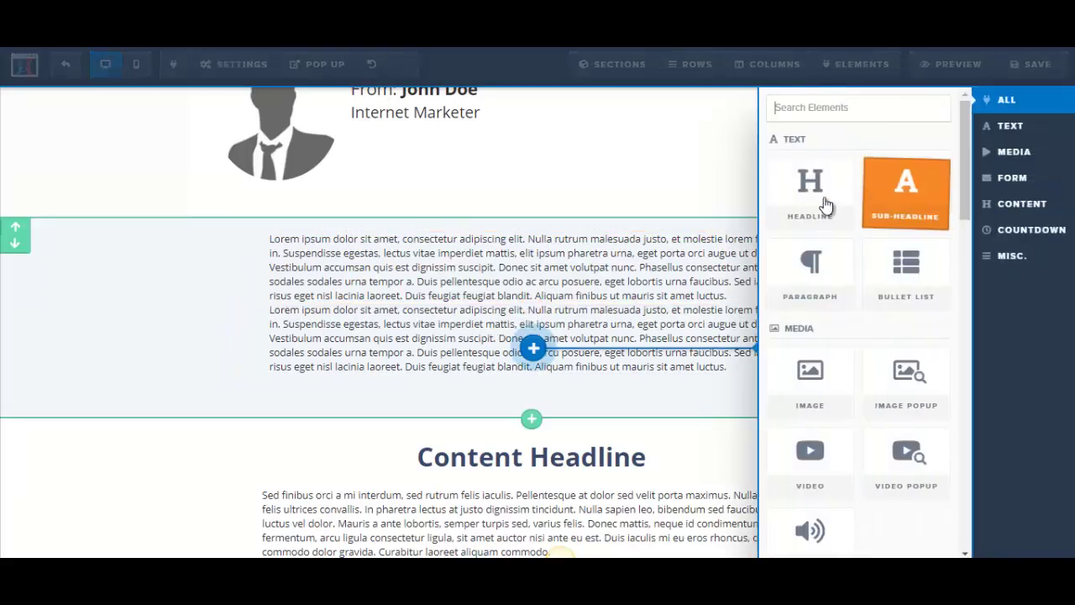
{"action": "left_click", "coordinate": [812, 202]}
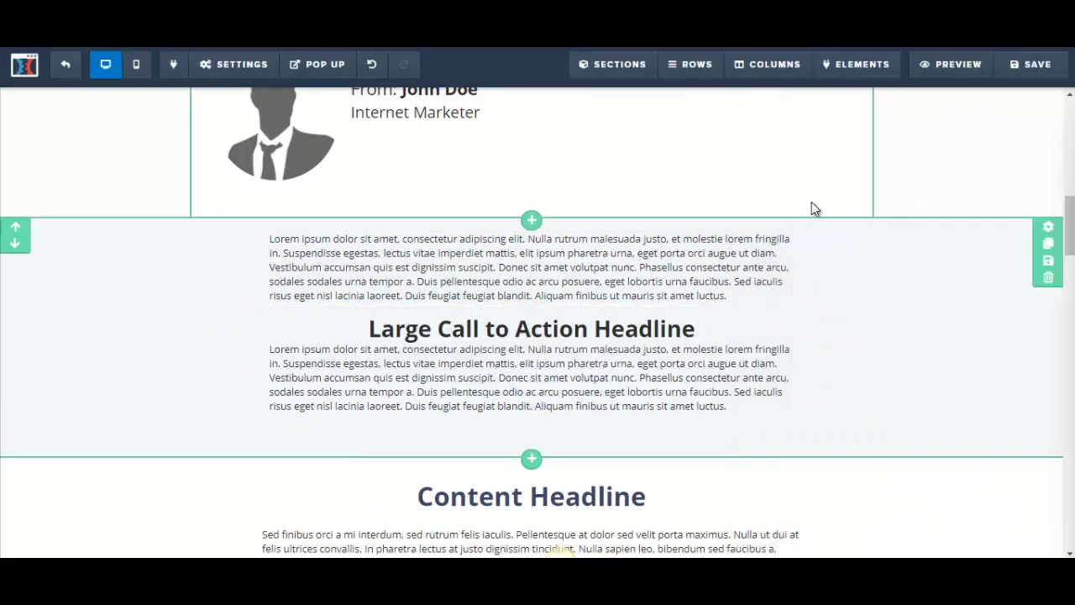
Retype the new headline as 'But There Is Good News!'
{"action": "left_click", "coordinate": [466, 332]}
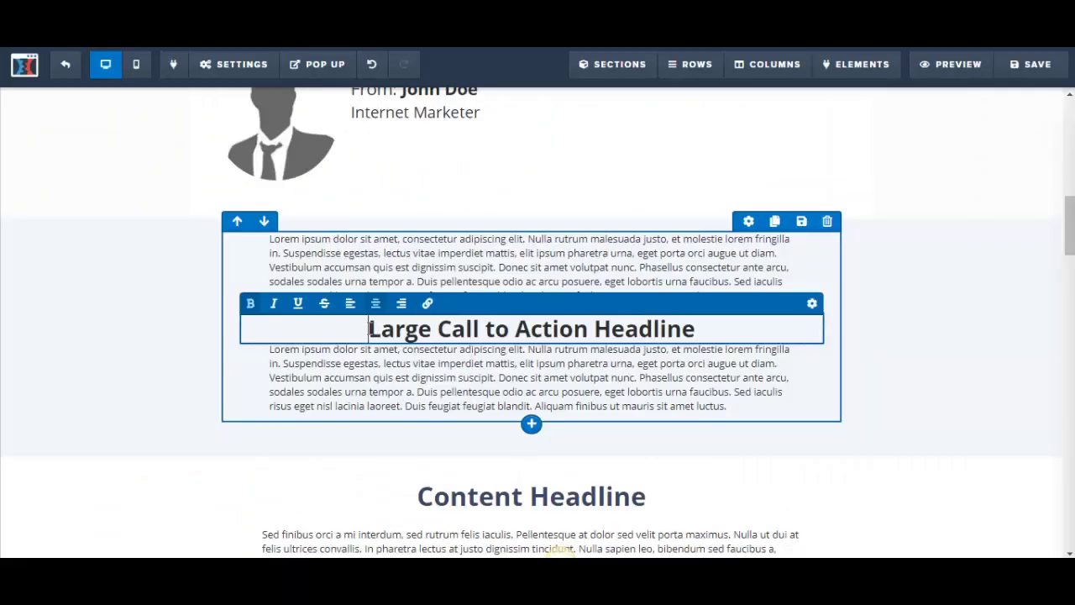
{"action": "left_click_drag", "start_coordinate": [370, 329], "coordinate": [726, 331]}
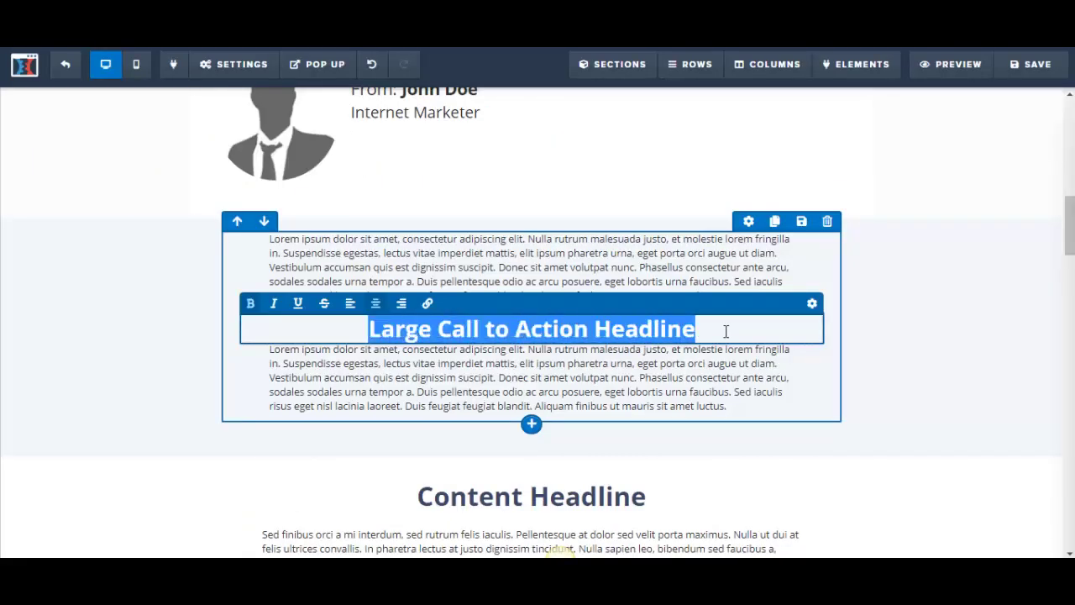
{"action": "type", "text": "But H"}
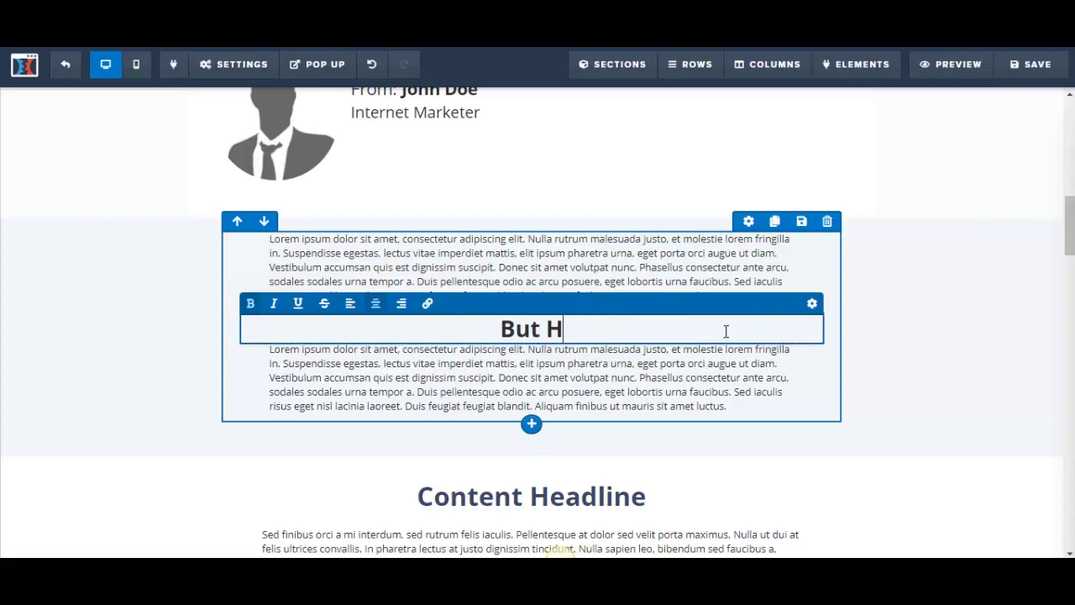
{"action": "key", "text": "BackSpace"}
{"action": "type", "text": "There Is "}
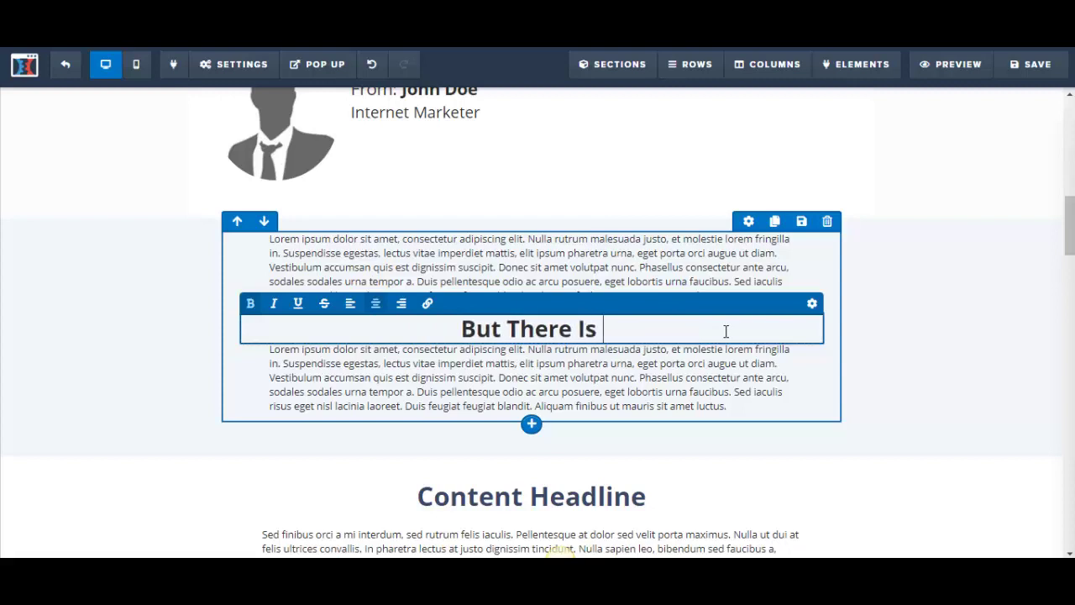
{"action": "type", "text": "Good News!"}
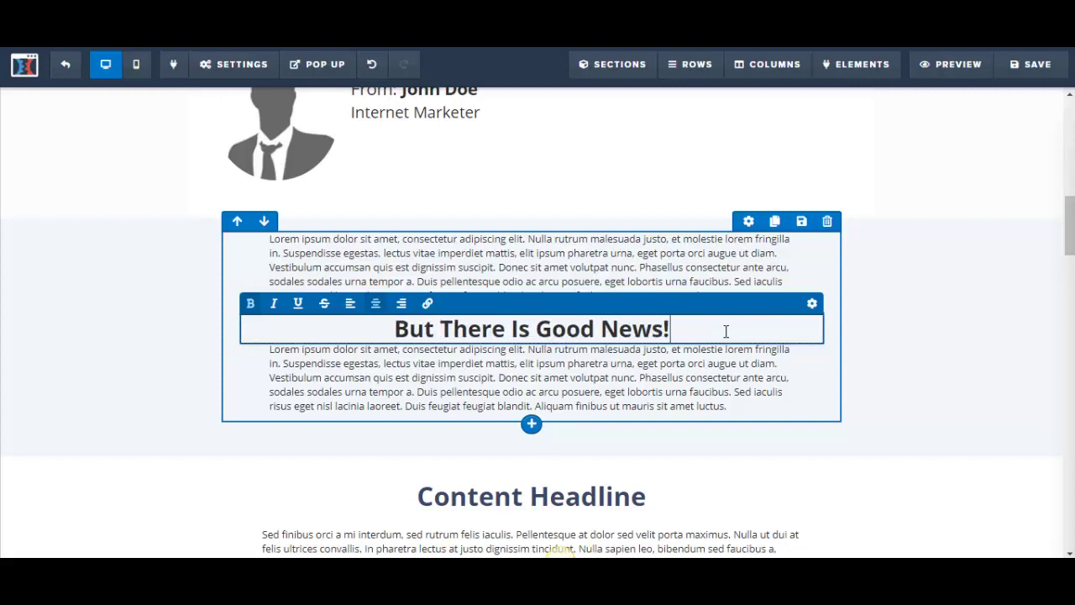
{"action": "left_click", "coordinate": [739, 264]}
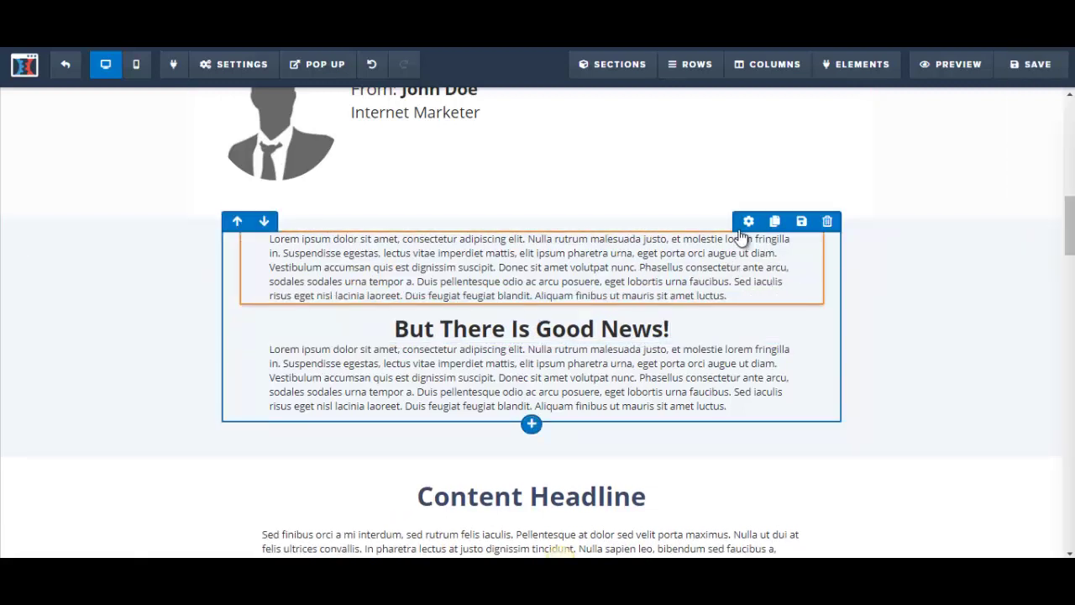
Delete the top lorem paragraph, leaving one paragraph under the headline
{"action": "left_click", "coordinate": [739, 256]}
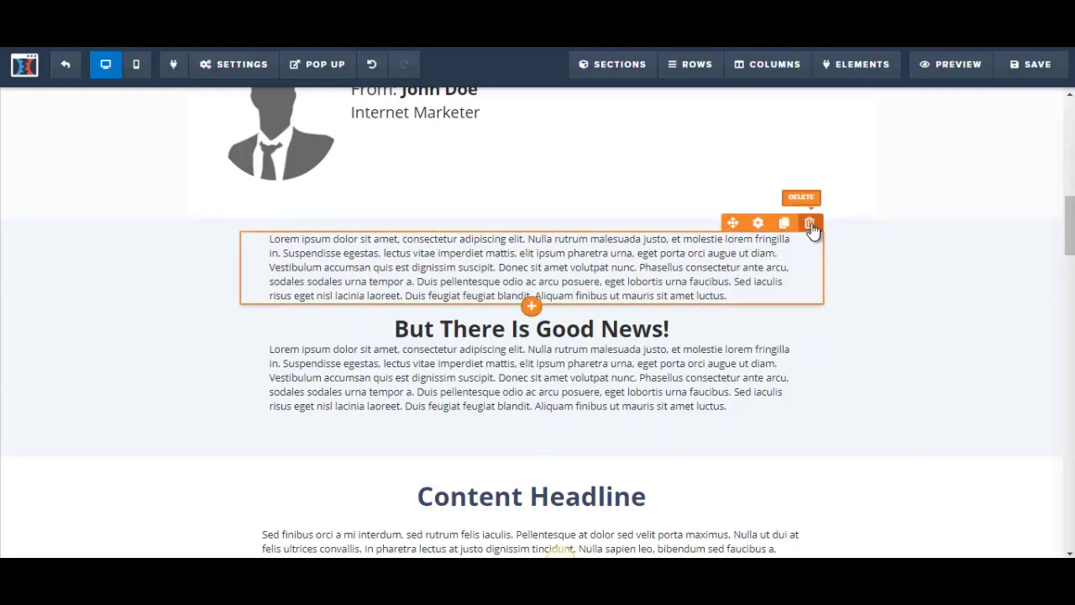
{"action": "left_click", "coordinate": [811, 225]}
{"action": "left_click", "coordinate": [613, 123]}
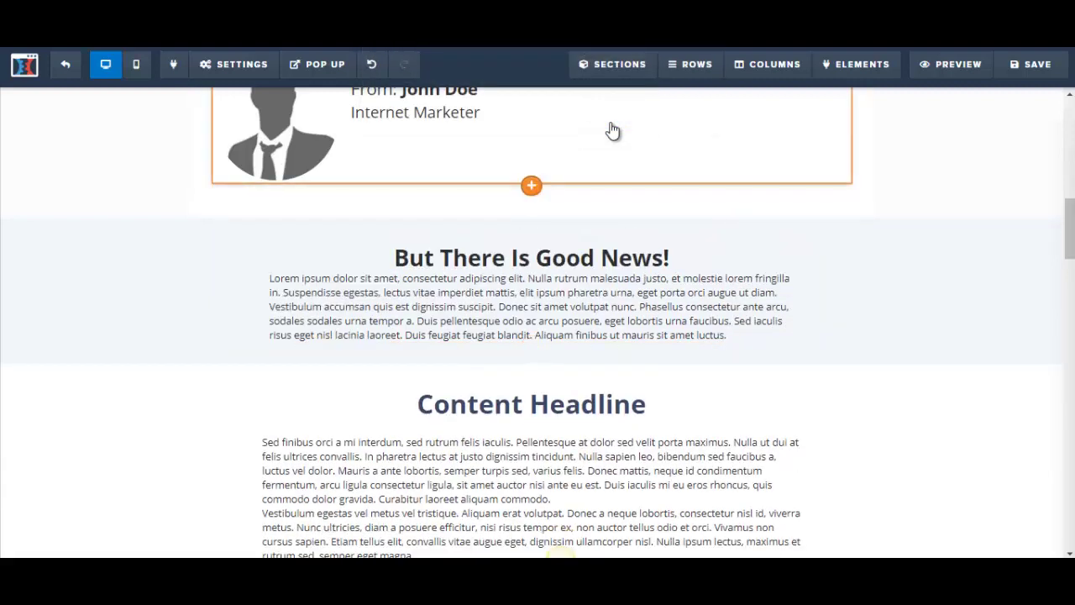
{"action": "left_click", "coordinate": [466, 320]}
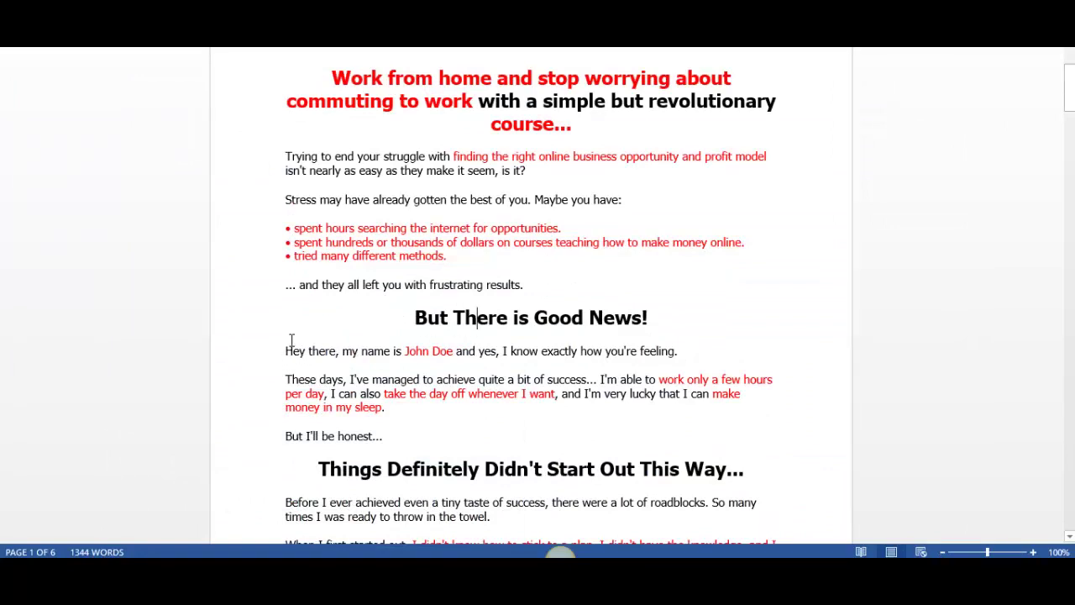
Select the letter's good-news text from 'Hey there' through 'But I'll be honest...'
{"action": "left_click_drag", "start_coordinate": [361, 409], "coordinate": [392, 439]}
{"action": "key", "text": "ctrl+c"}
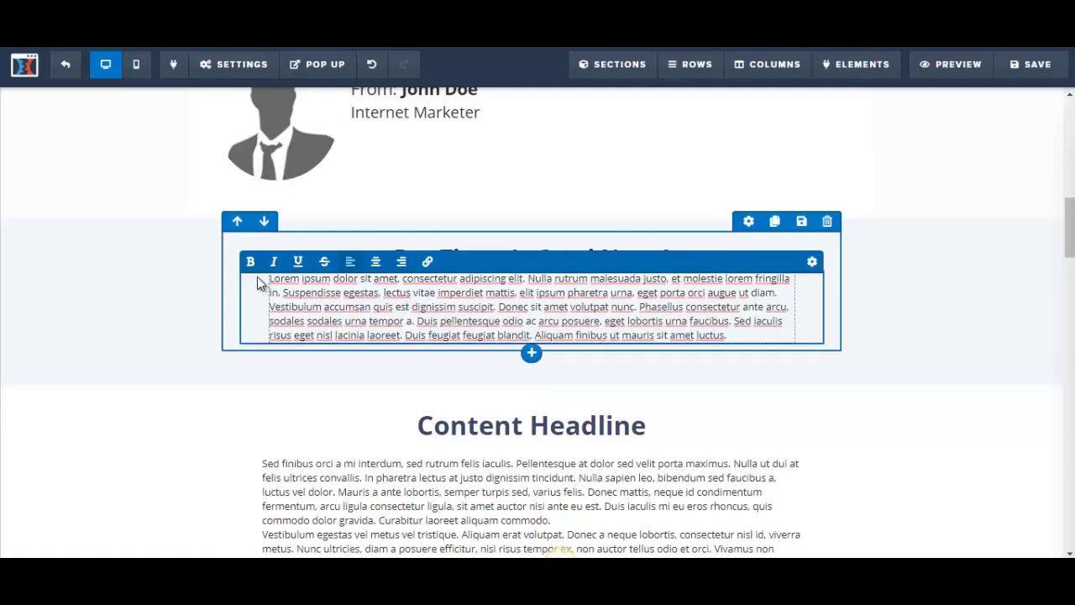
Paste the letter's good-news text over the lorem placeholder paragraph
{"action": "left_click_drag", "start_coordinate": [269, 278], "coordinate": [781, 334]}
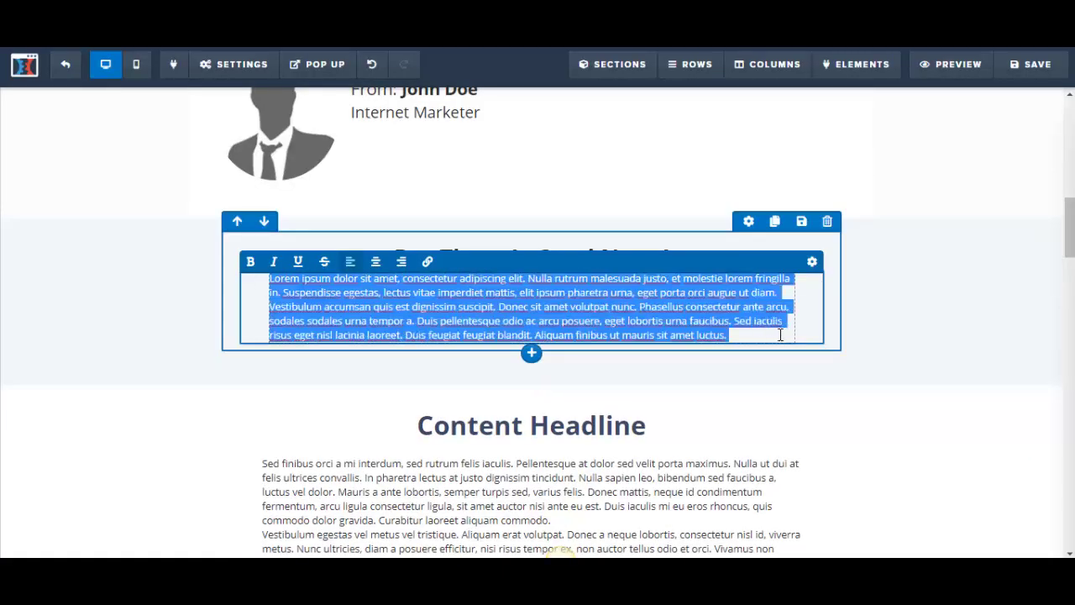
{"action": "key", "text": "ctrl+v"}
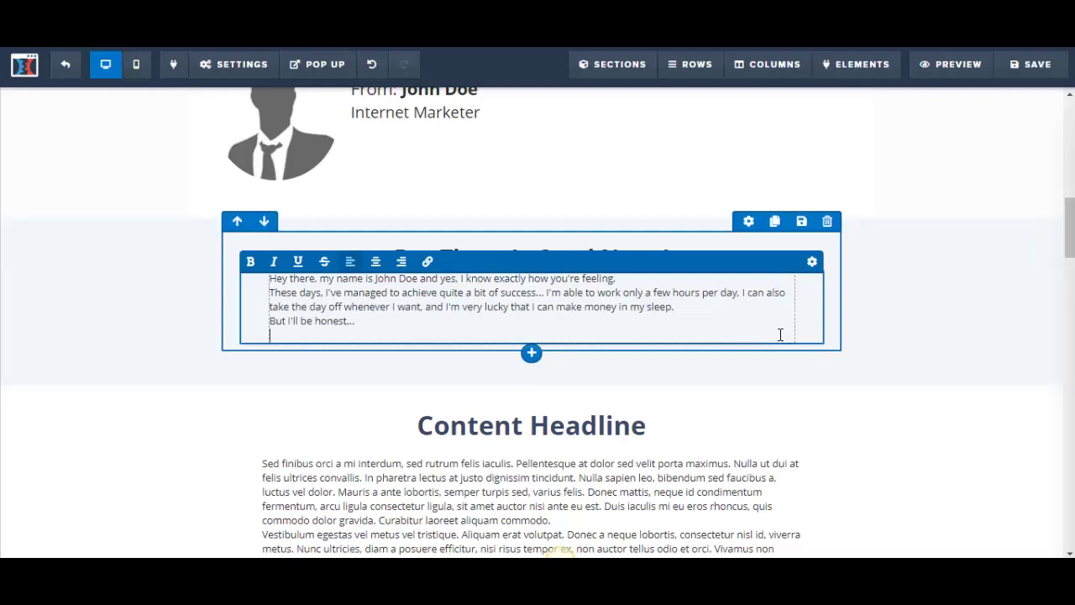
{"action": "left_click_drag", "start_coordinate": [270, 279], "coordinate": [370, 329]}
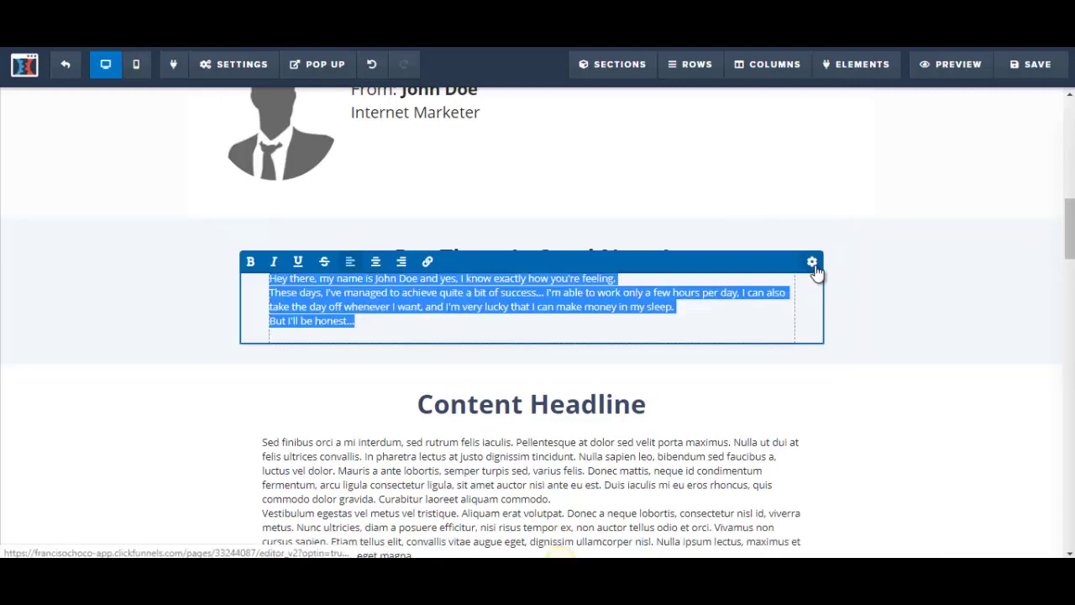
{"action": "left_click", "coordinate": [813, 262]}
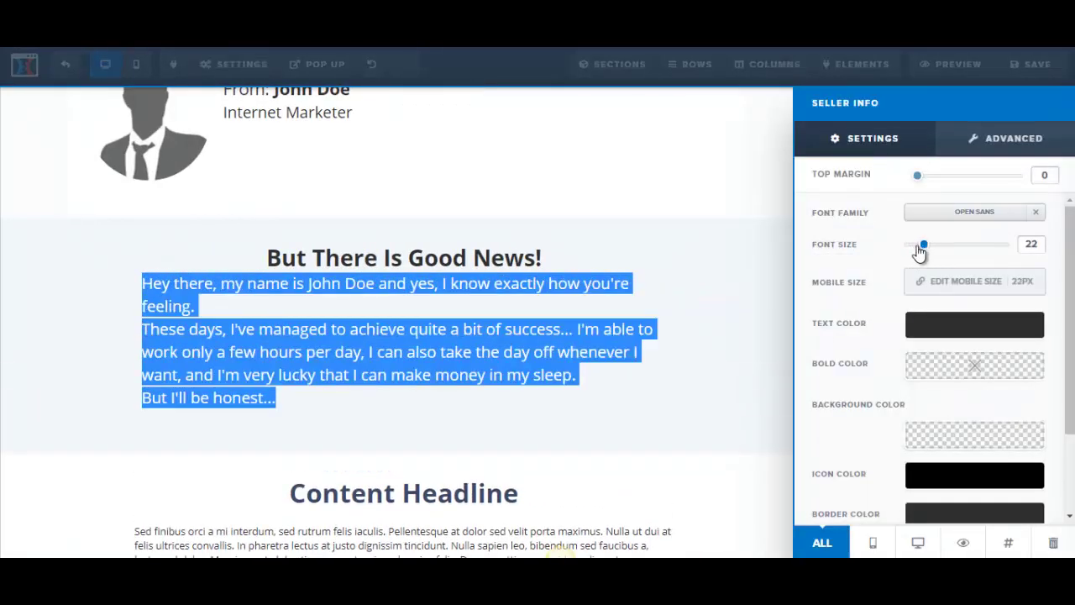
{"action": "left_click", "coordinate": [480, 364]}
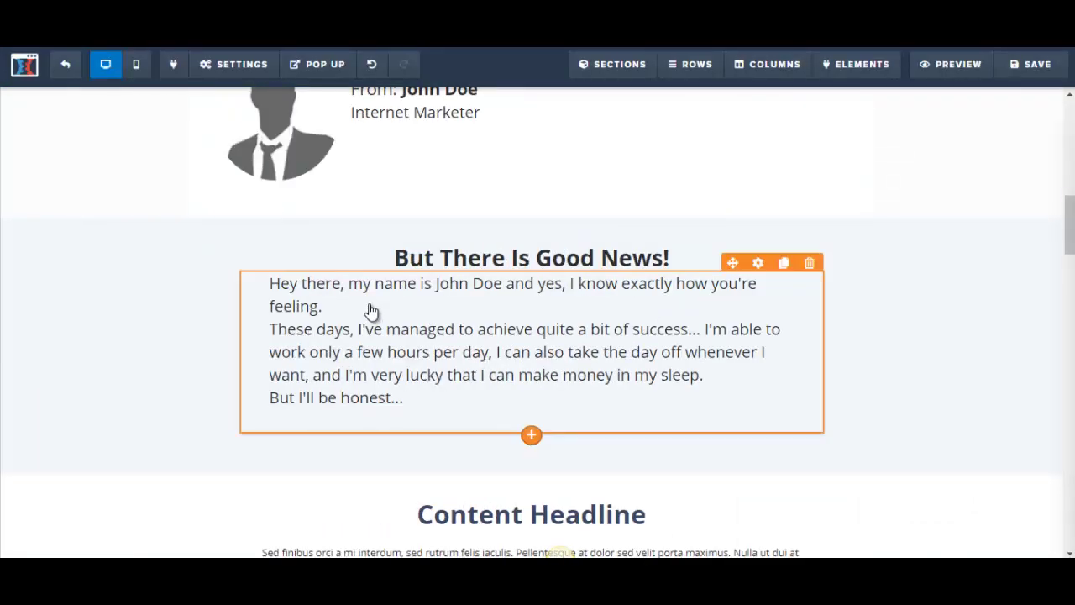
Add blank lines after 'feeling.' and before 'But I'll be honest...', then save the page
{"action": "left_click", "coordinate": [369, 307]}
{"action": "left_click", "coordinate": [367, 310]}
{"action": "key", "text": "Return"}
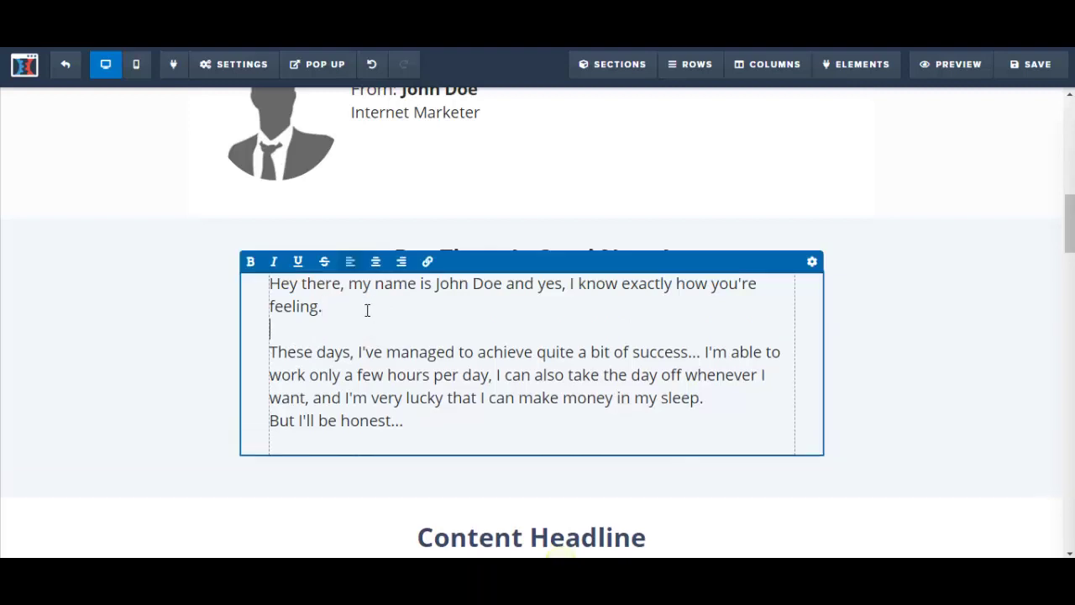
{"action": "left_click", "coordinate": [713, 400]}
{"action": "key", "text": "Return"}
{"action": "left_click", "coordinate": [1056, 341]}
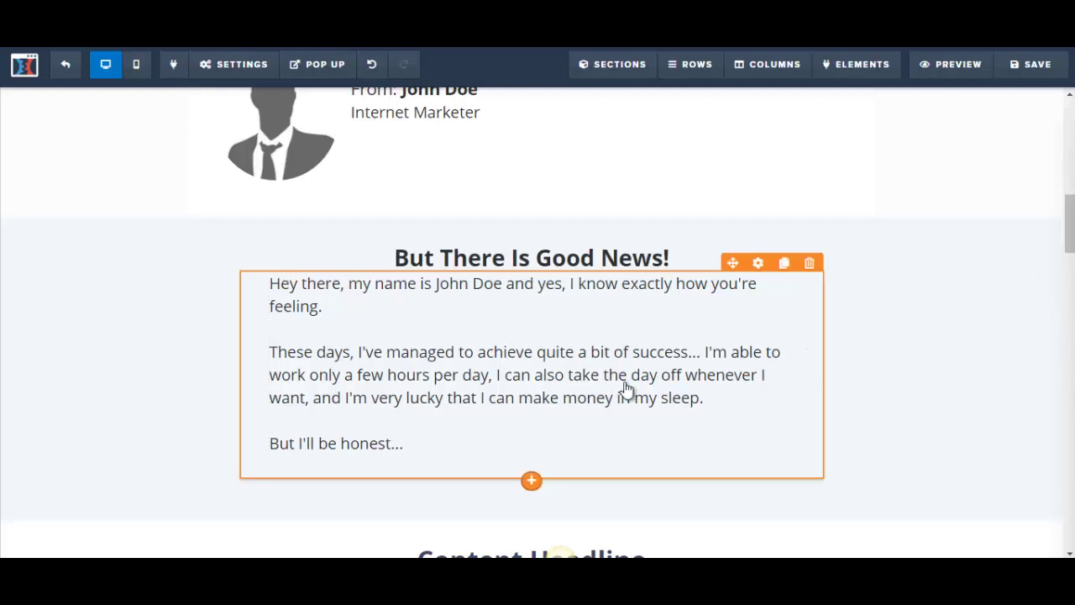
{"action": "scroll", "coordinate": [774, 337], "scroll_direction": "up", "scroll_amount": 1}
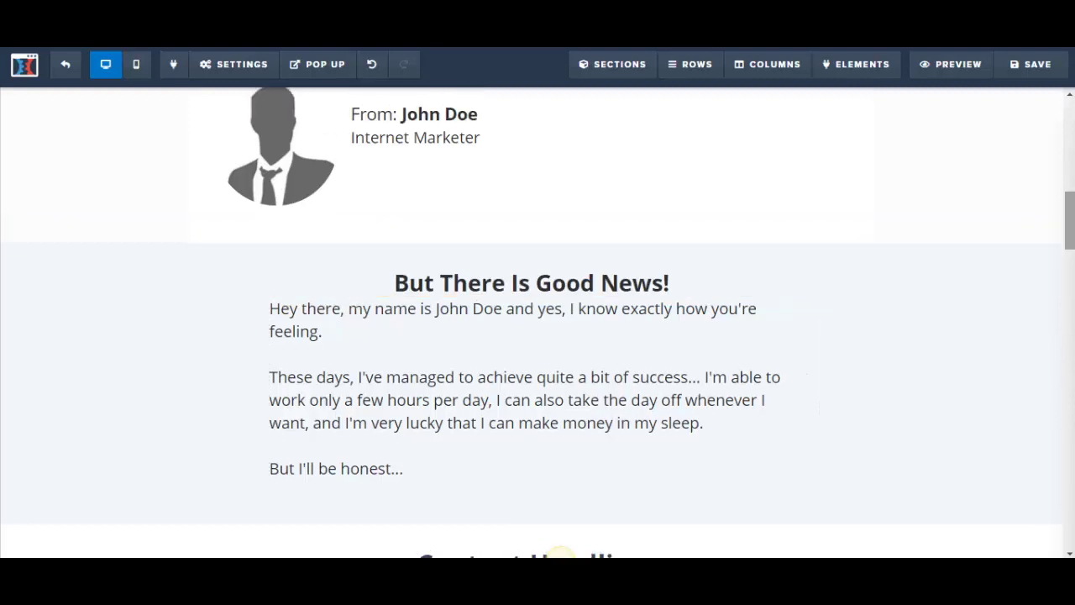
{"action": "left_click", "coordinate": [1028, 65]}
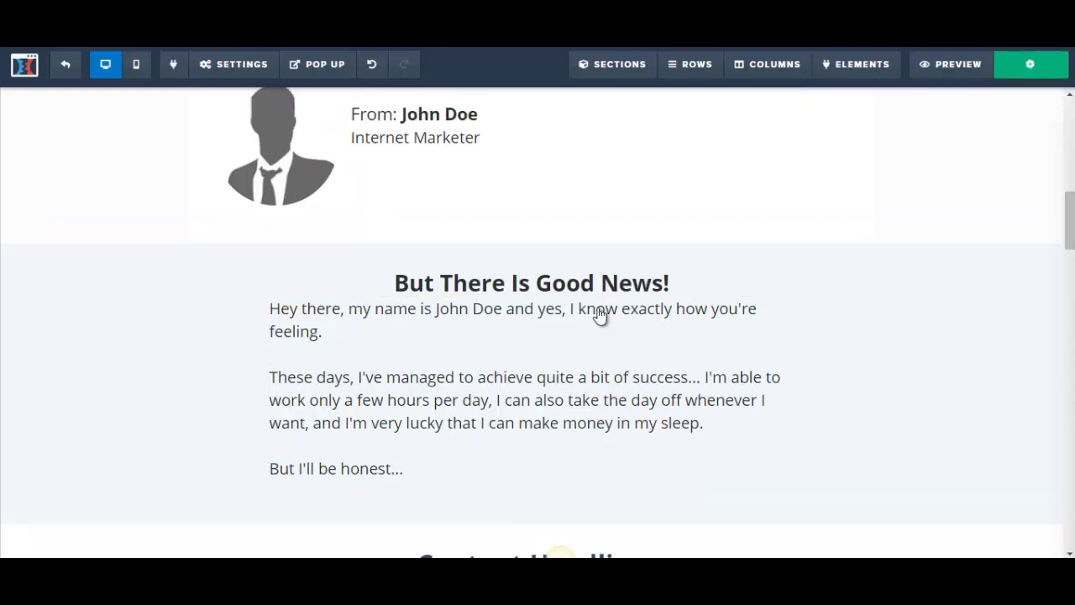
{"action": "scroll", "coordinate": [599, 311], "scroll_direction": "down", "scroll_amount": 1}
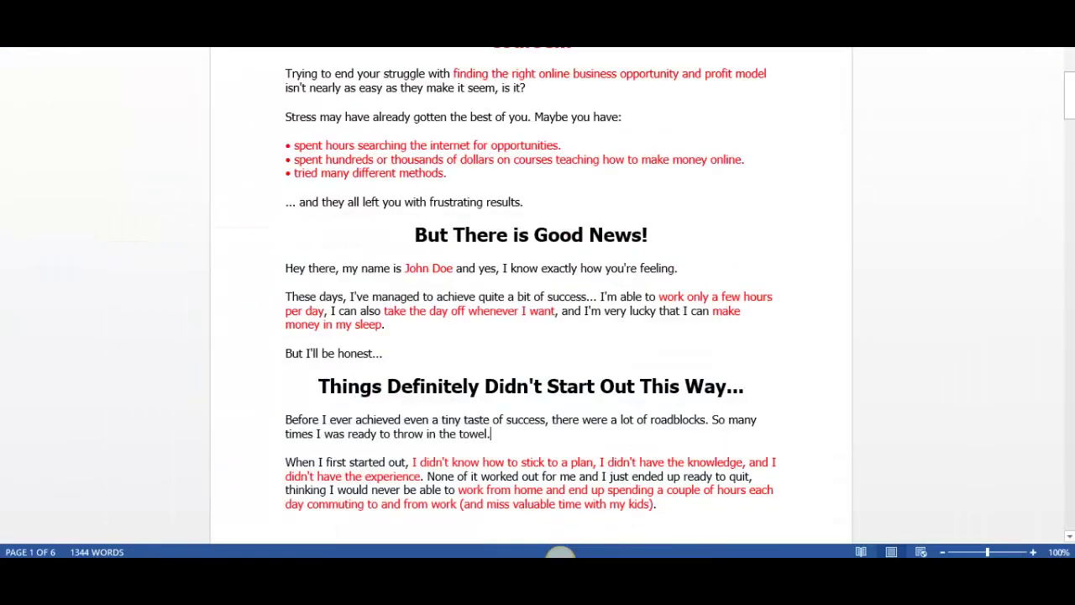
Scroll the Word letter down to the testimonial section on page 3
{"action": "mouse_move", "coordinate": [1069, 95]}
{"action": "left_mouse_down"}
{"action": "mouse_move", "coordinate": [1070, 185]}
{"action": "mouse_move", "coordinate": [1069, 97]}
{"action": "left_mouse_up"}
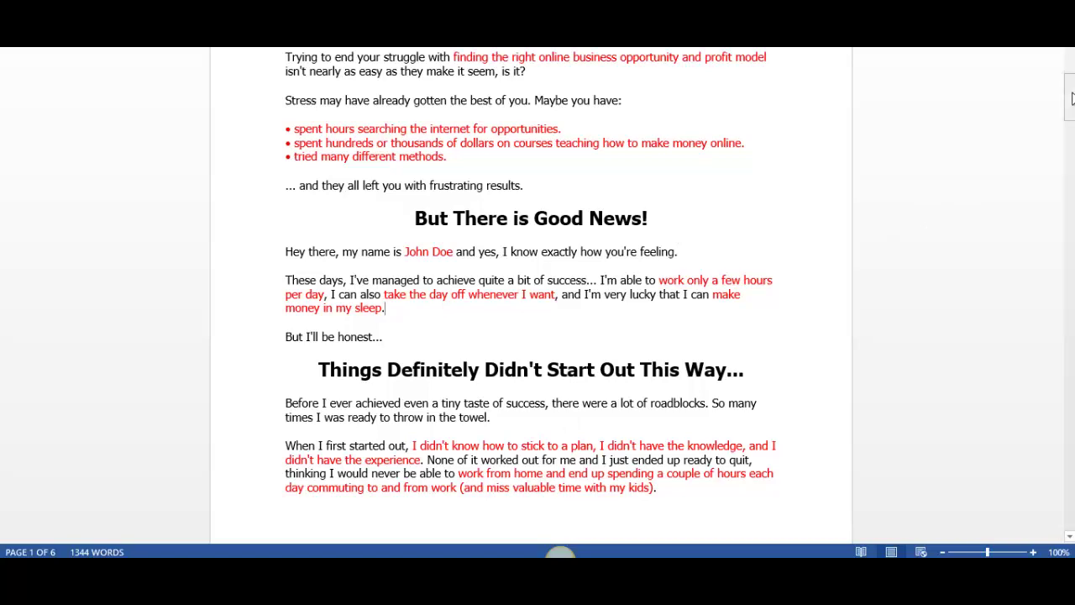
{"action": "left_click_drag", "start_coordinate": [1072, 92], "coordinate": [1072, 159]}
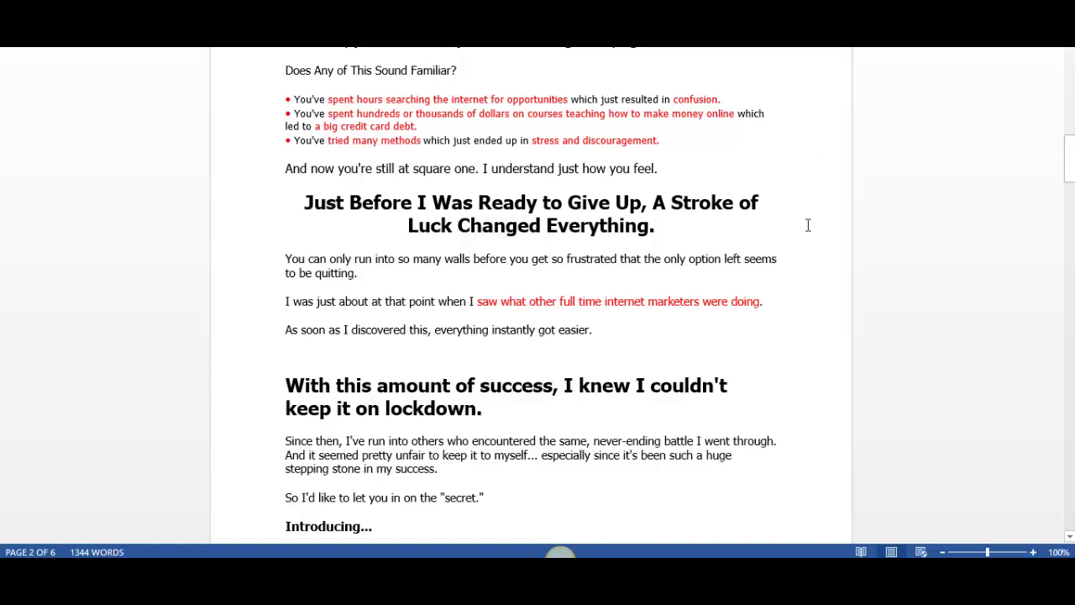
{"action": "left_click_drag", "start_coordinate": [1071, 171], "coordinate": [1071, 165]}
{"action": "scroll", "coordinate": [406, 294], "scroll_direction": "down", "scroll_amount": 15}
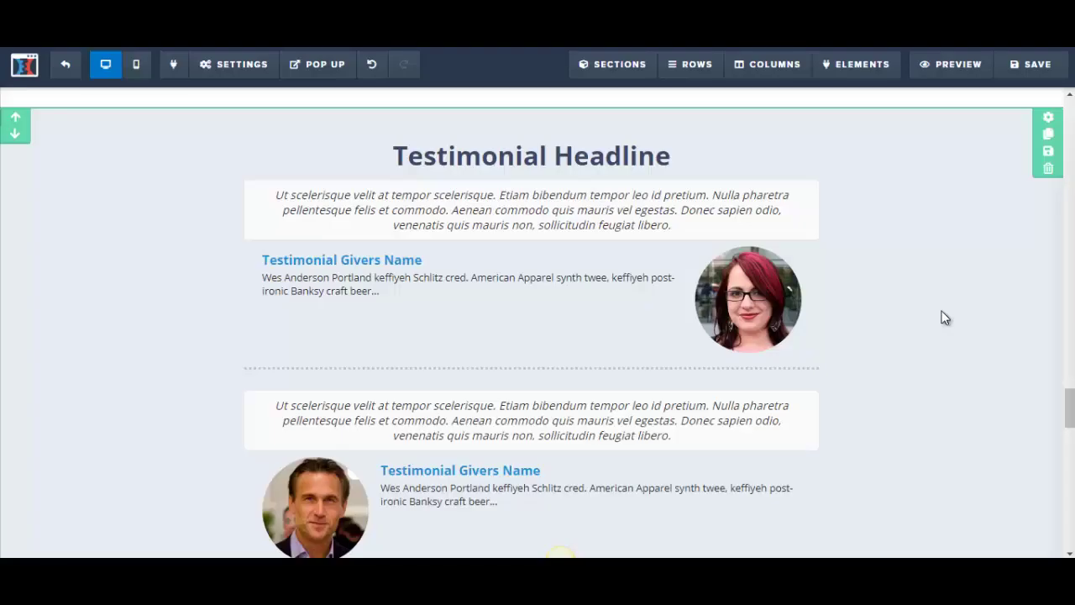
{"action": "mouse_move", "coordinate": [1071, 408]}
{"action": "left_mouse_down"}
{"action": "mouse_move", "coordinate": [1071, 243]}
{"action": "mouse_move", "coordinate": [1071, 409]}
{"action": "left_mouse_up"}
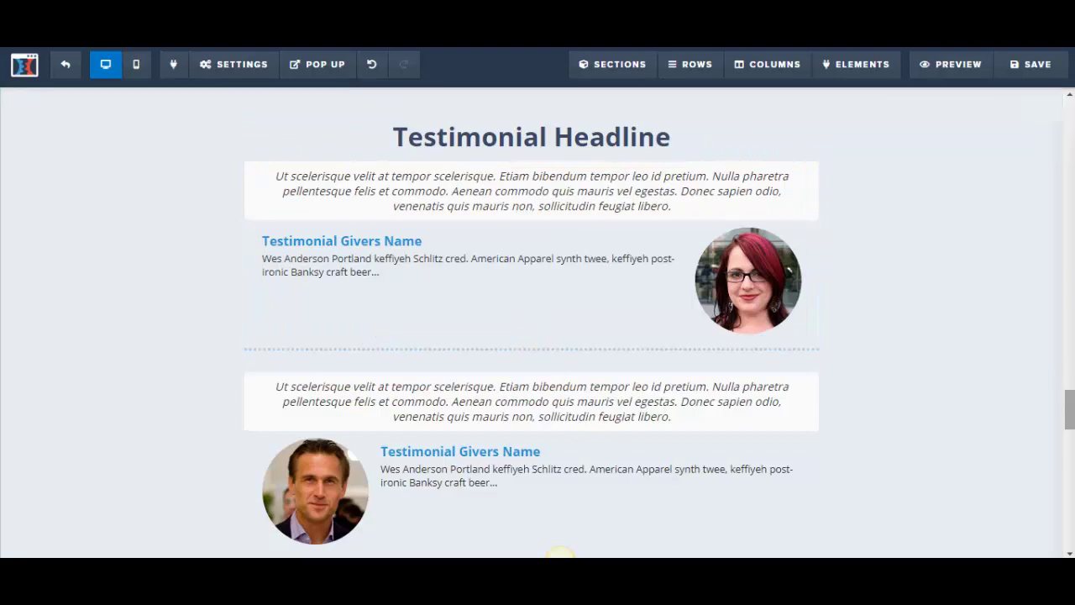
Copy the headline 'You Don't Have to Take My Word For It...' from the Word letter
{"action": "left_click_drag", "start_coordinate": [1071, 410], "coordinate": [1071, 412]}
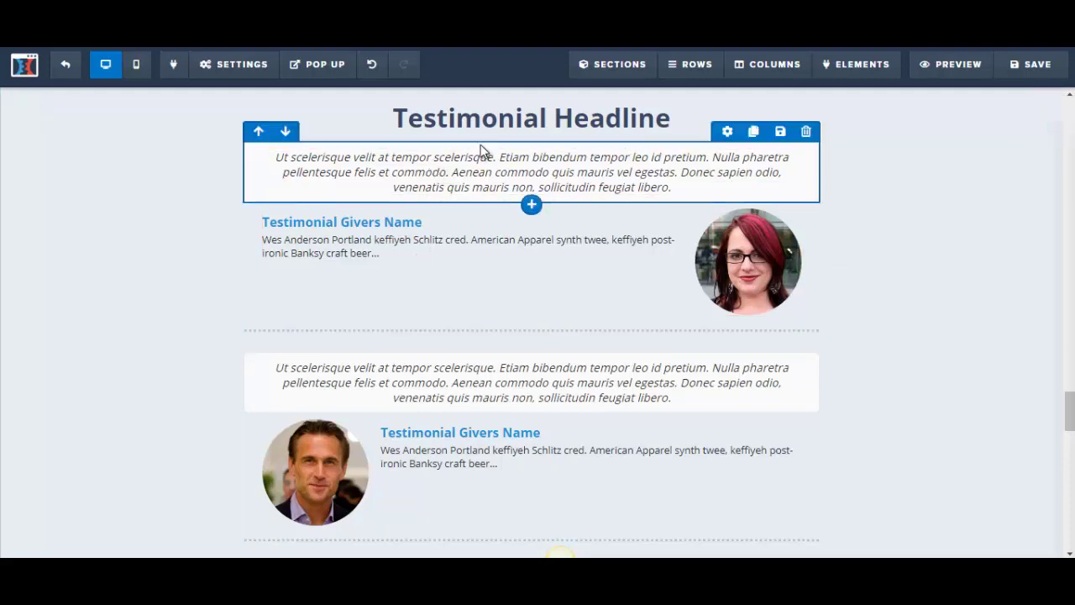
{"action": "scroll", "coordinate": [1068, 411], "scroll_direction": "up", "scroll_amount": 1}
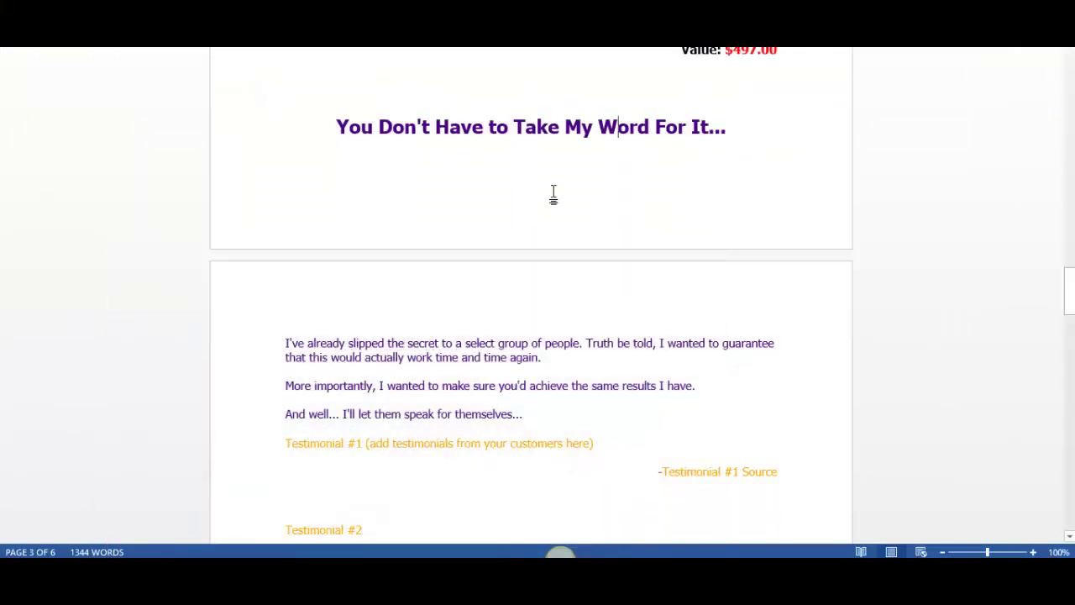
{"action": "left_click", "coordinate": [335, 127]}
{"action": "left_click_drag", "start_coordinate": [685, 127], "coordinate": [729, 129]}
{"action": "key", "text": "ctrl+c"}
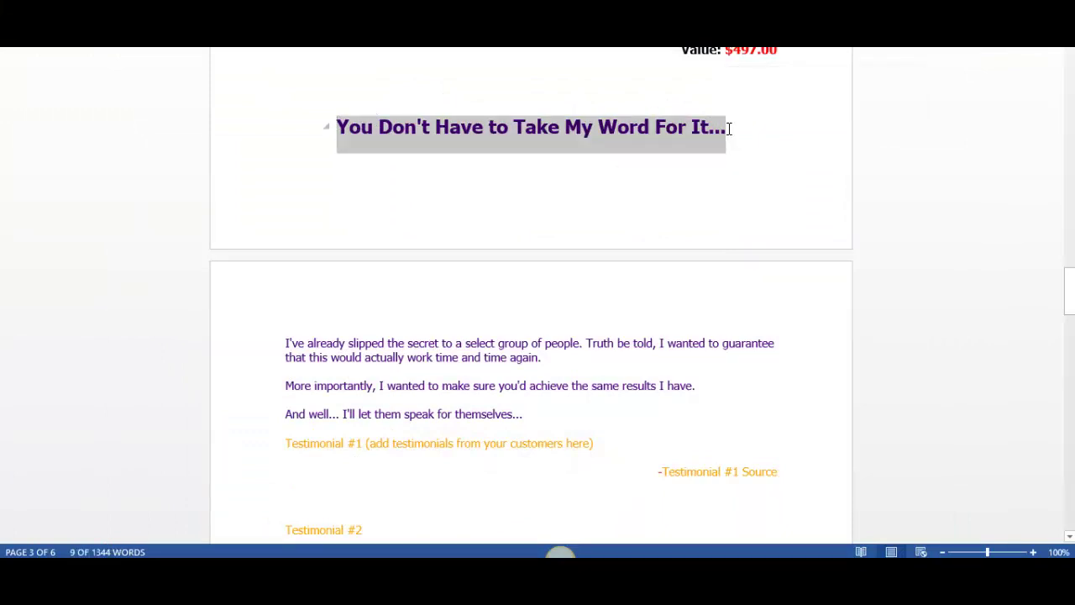
{"action": "left_click", "coordinate": [408, 269]}
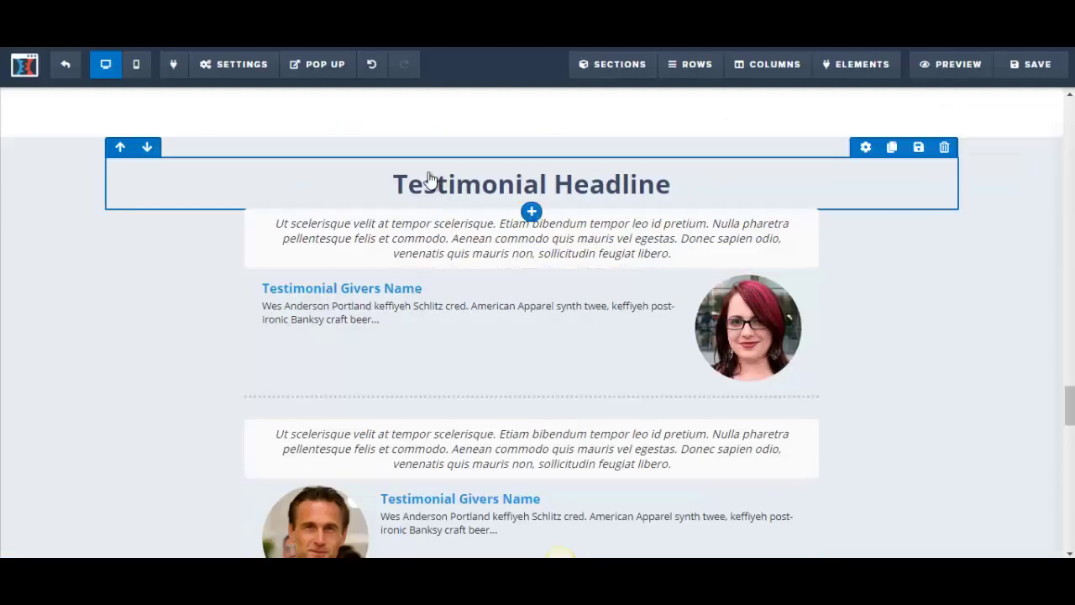
Paste it over the 'Testimonial Headline' placeholder and save the page
{"action": "left_click", "coordinate": [413, 185]}
{"action": "left_click_drag", "start_coordinate": [393, 185], "coordinate": [674, 186]}
{"action": "key", "text": "ctrl+v"}
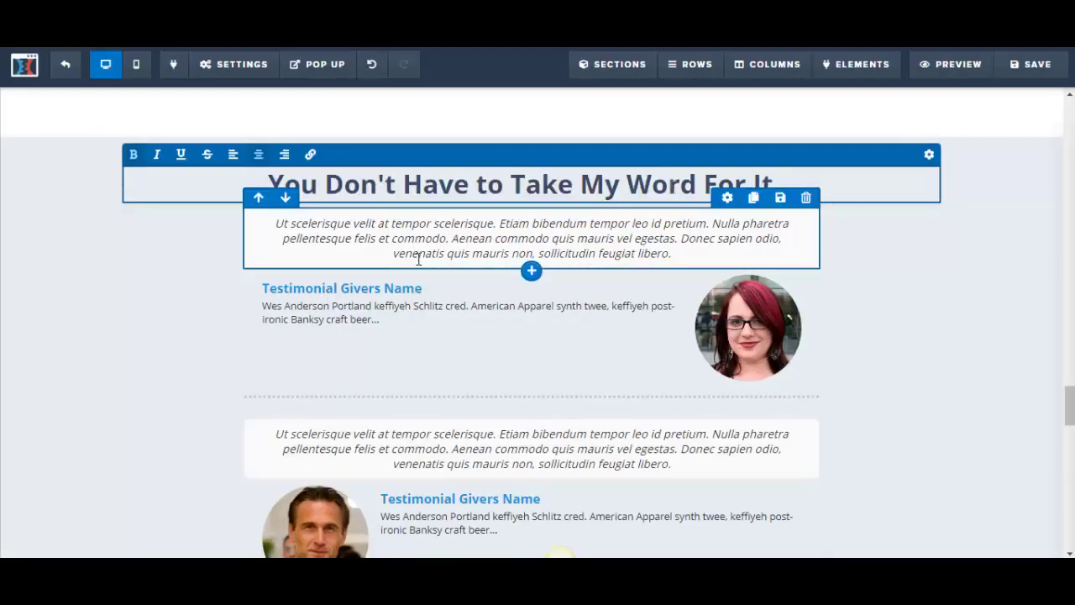
{"action": "left_click", "coordinate": [305, 519]}
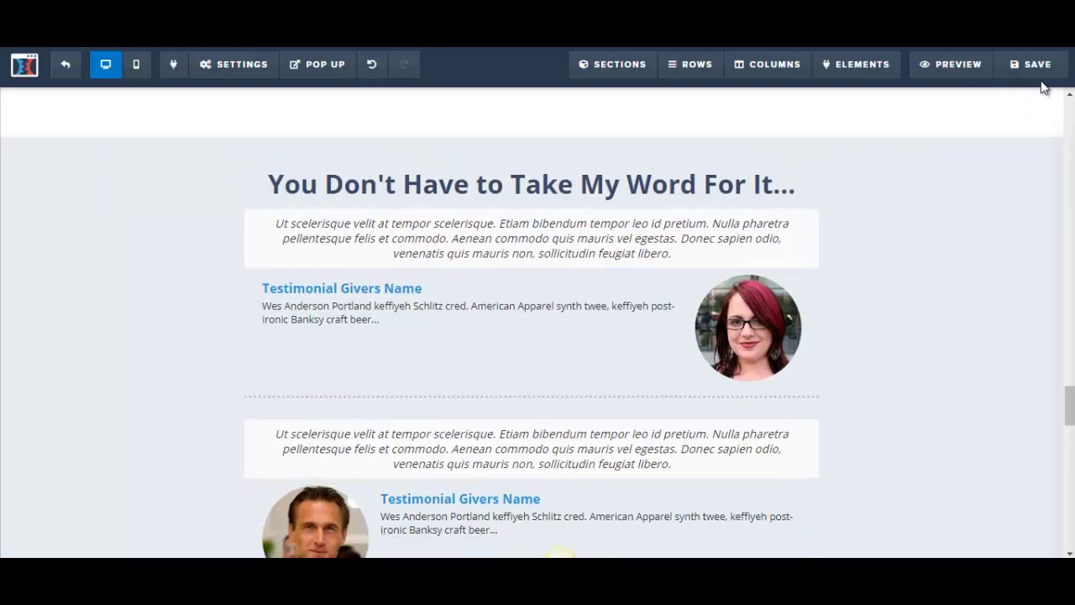
{"action": "left_click", "coordinate": [1035, 67]}
{"action": "key", "text": "alt+Tab"}
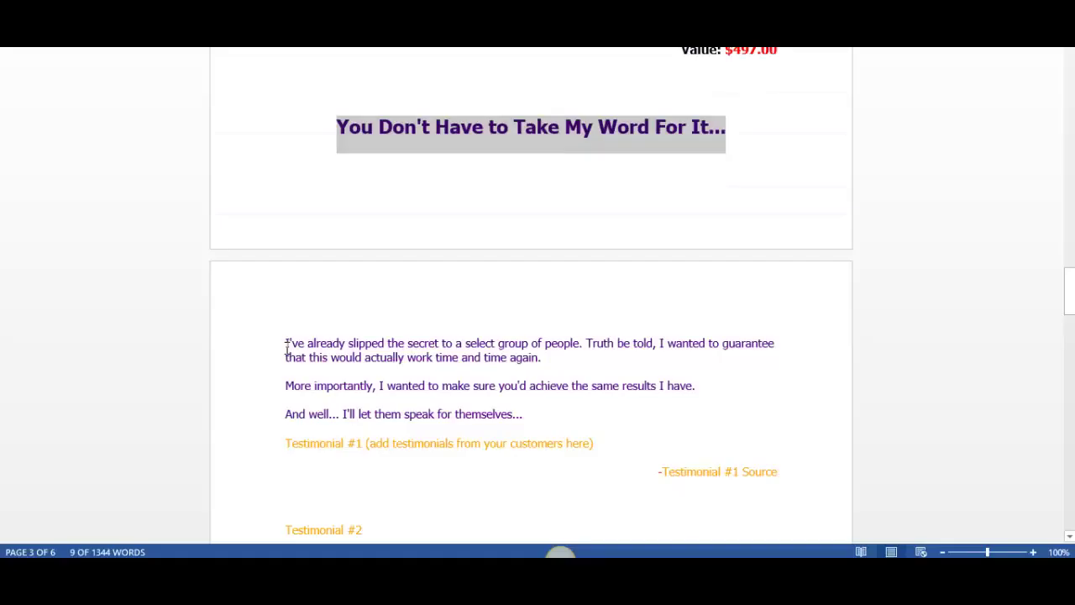
Copy the letter's three testimonial intro paragraphs and paste them over the first quote's placeholder
{"action": "left_click_drag", "start_coordinate": [286, 343], "coordinate": [546, 358]}
{"action": "left_click_drag", "start_coordinate": [529, 404], "coordinate": [527, 416]}
{"action": "key", "text": "ctrl+c"}
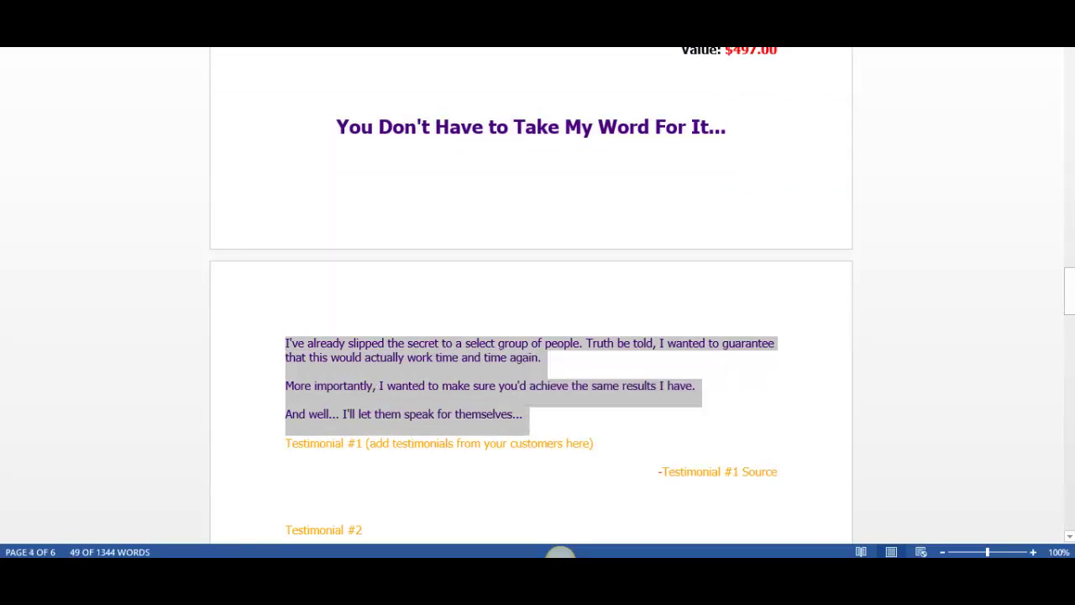
{"action": "left_click", "coordinate": [312, 496]}
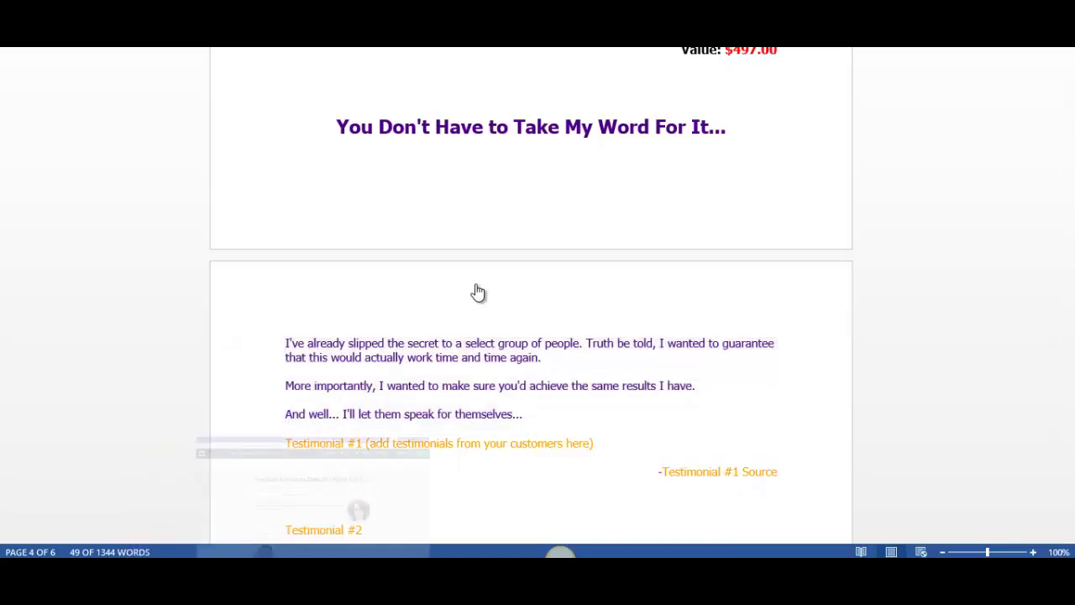
{"action": "left_click", "coordinate": [287, 227]}
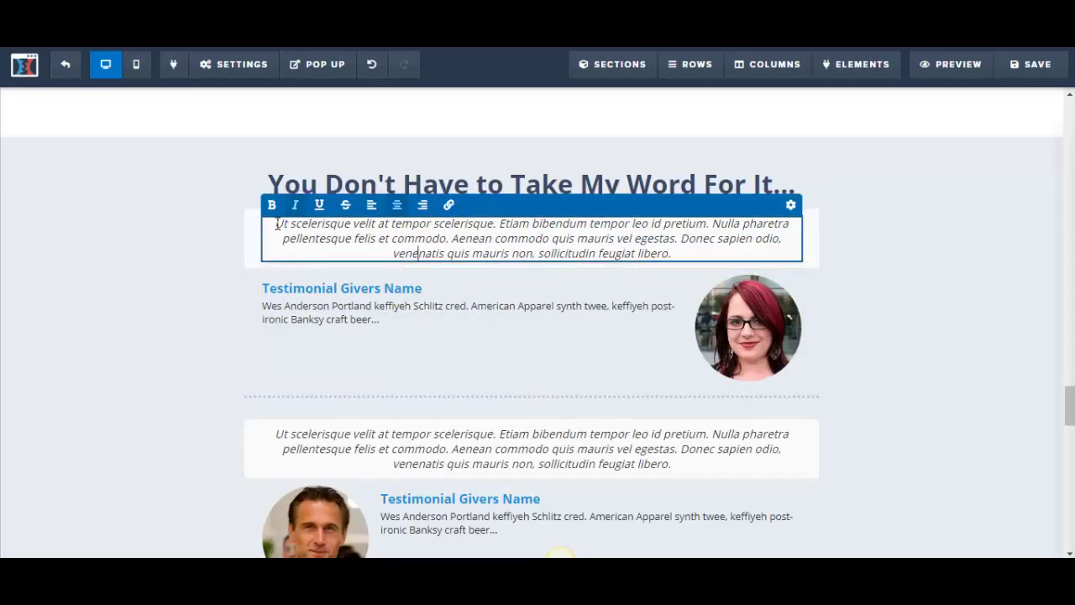
{"action": "left_click_drag", "start_coordinate": [277, 223], "coordinate": [713, 249]}
{"action": "key", "text": "ctrl+v"}
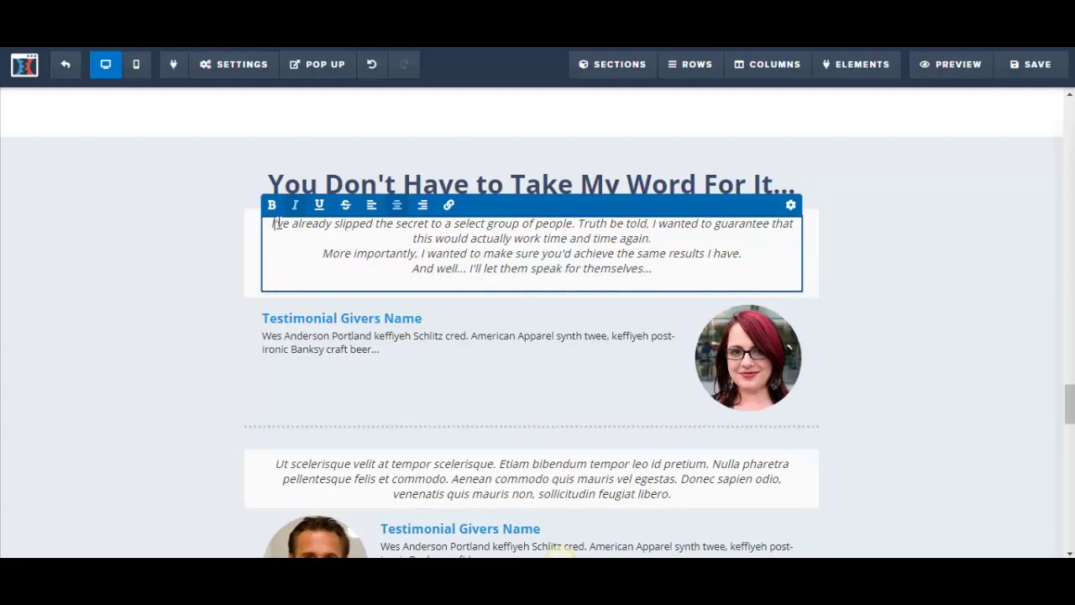
Left-align the pasted quote, set its font size to 22, and save
{"action": "left_click_drag", "start_coordinate": [274, 223], "coordinate": [444, 238]}
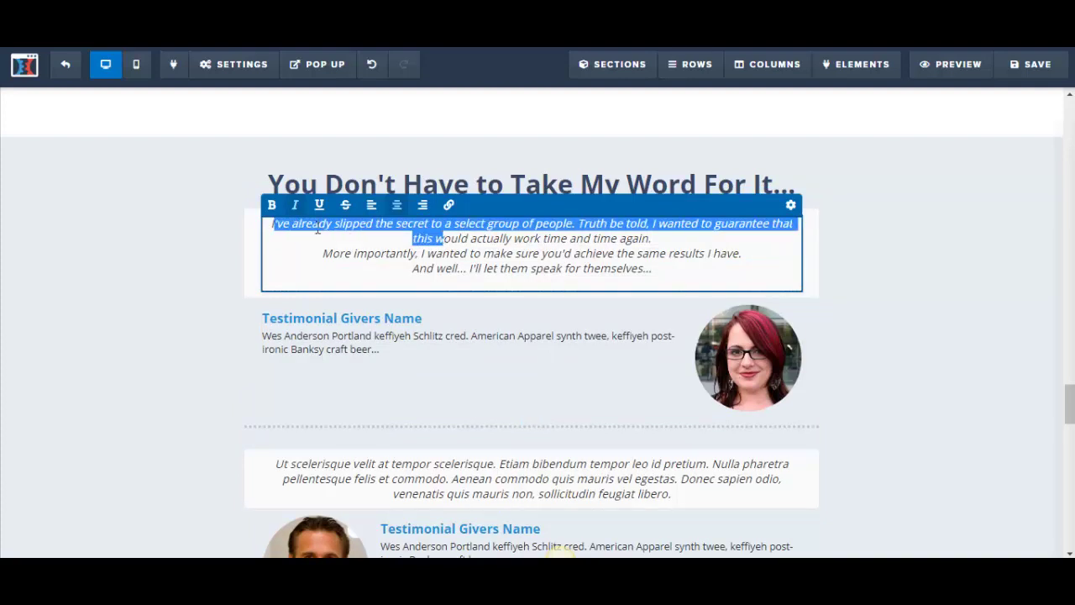
{"action": "left_click", "coordinate": [274, 225]}
{"action": "left_click_drag", "start_coordinate": [274, 225], "coordinate": [670, 278]}
{"action": "left_click", "coordinate": [371, 205]}
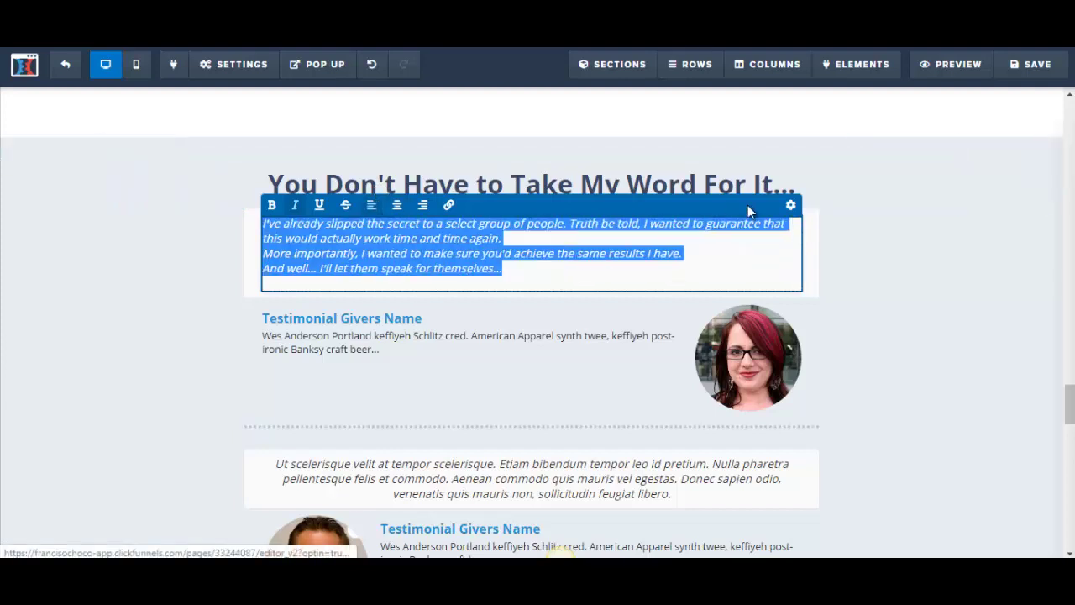
{"action": "left_click", "coordinate": [791, 208]}
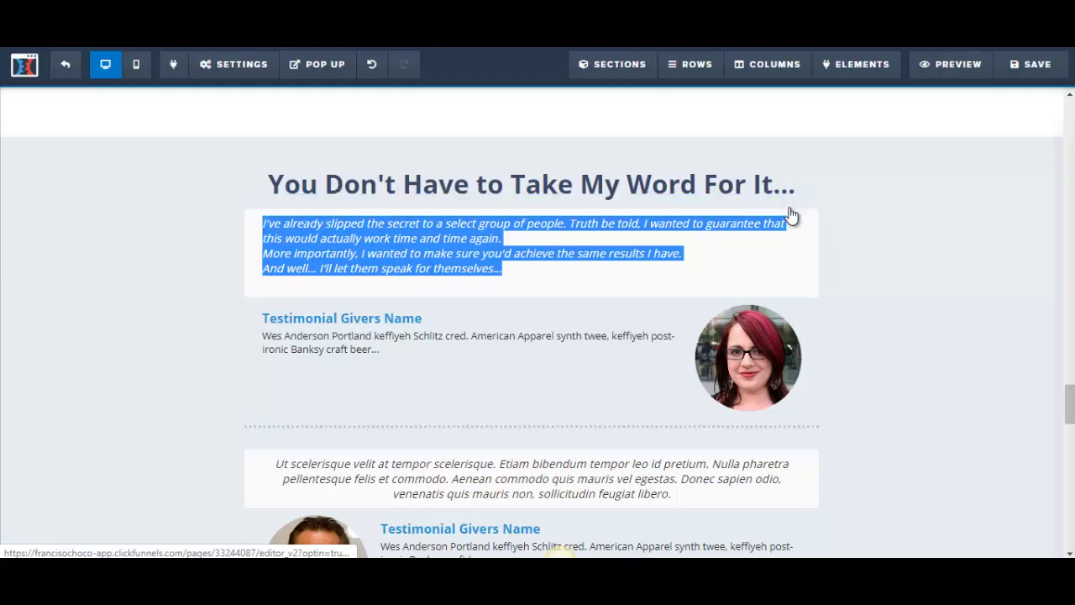
{"action": "left_click_drag", "start_coordinate": [918, 245], "coordinate": [927, 247]}
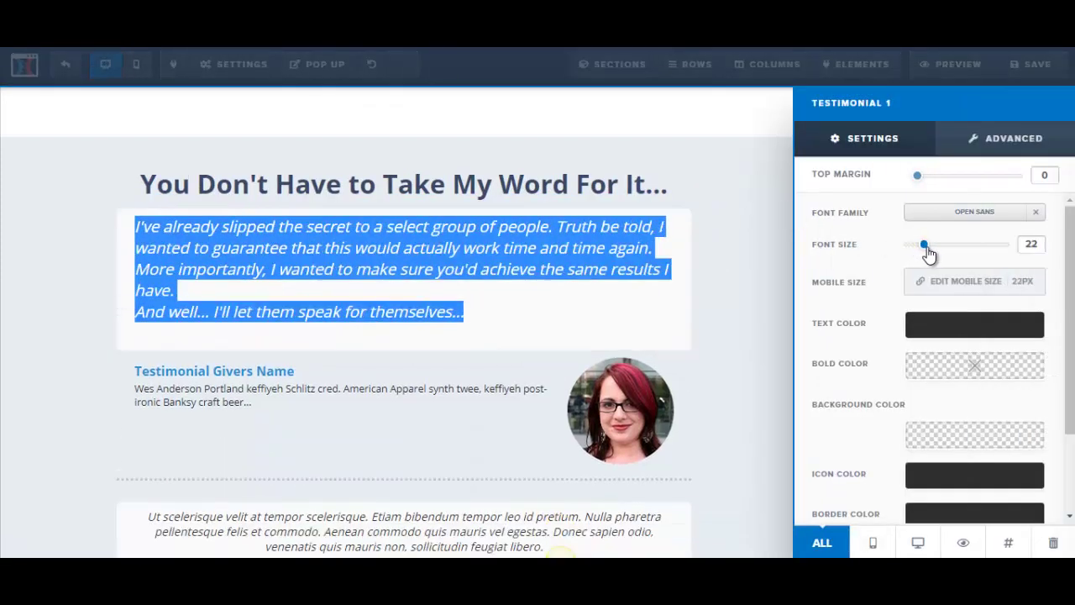
{"action": "left_click", "coordinate": [571, 274]}
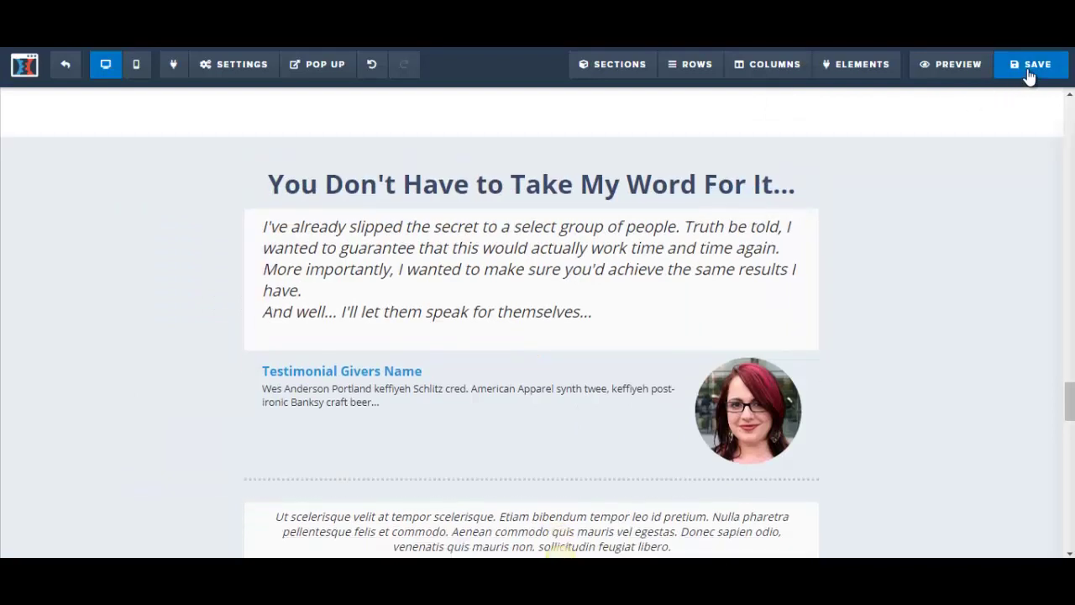
{"action": "left_click", "coordinate": [1027, 73]}
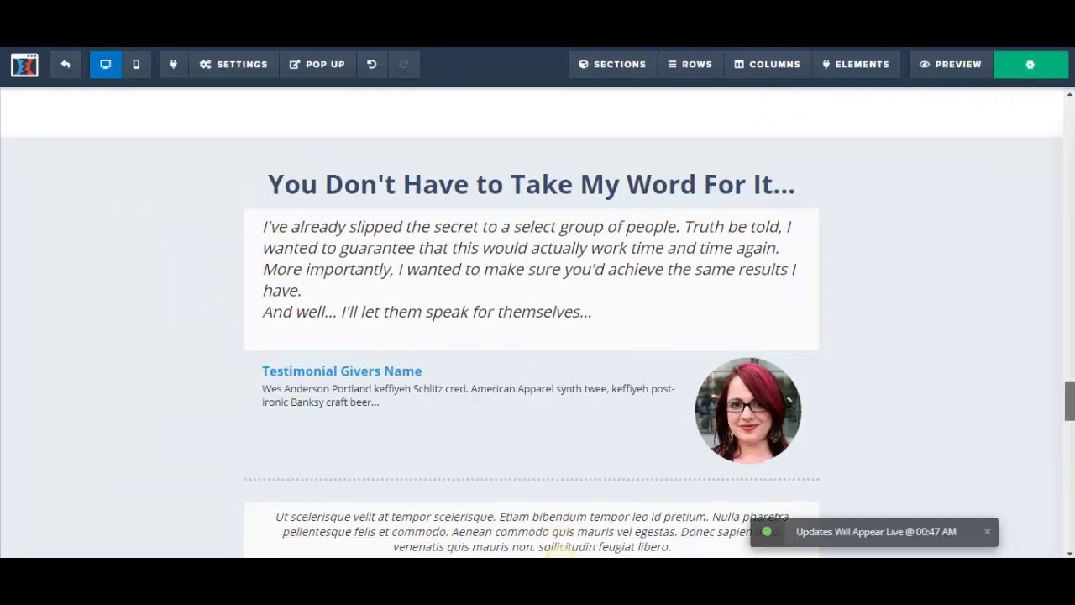
{"action": "scroll", "coordinate": [561, 550], "scroll_direction": "down", "scroll_amount": 2}
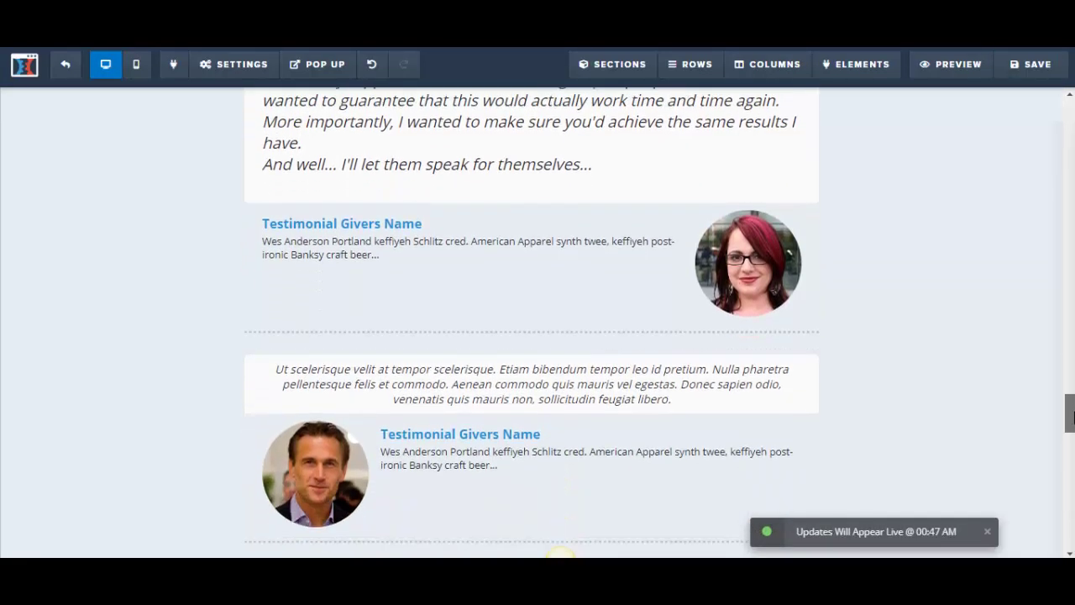
Replace the 'Testimonial Givers Name' placeholder with the customer's full name
{"action": "left_click", "coordinate": [306, 223]}
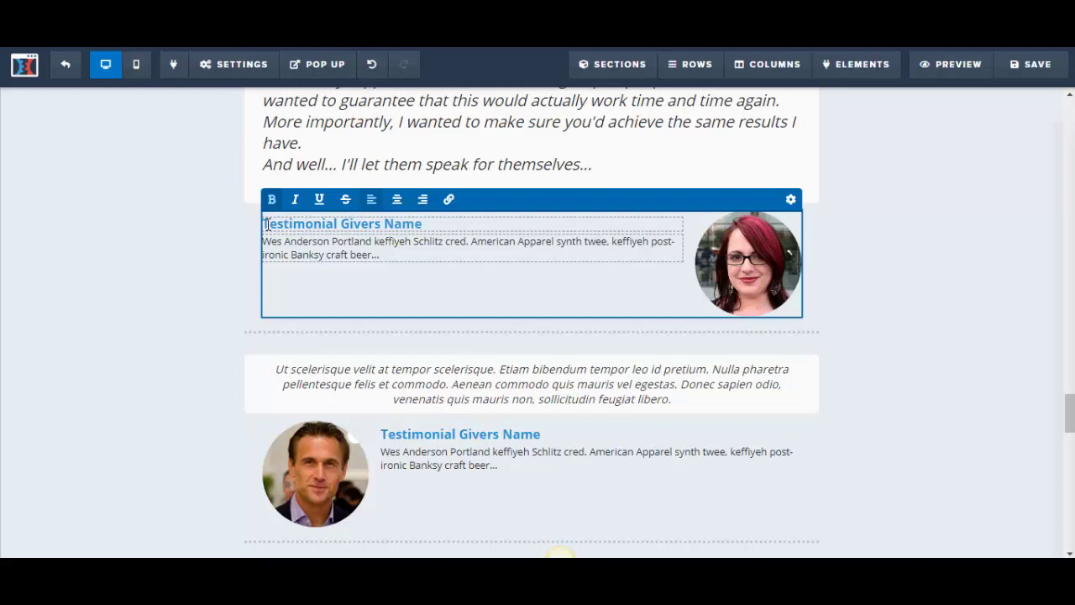
{"action": "left_click_drag", "start_coordinate": [266, 224], "coordinate": [435, 222]}
{"action": "key", "text": "BackSpace"}
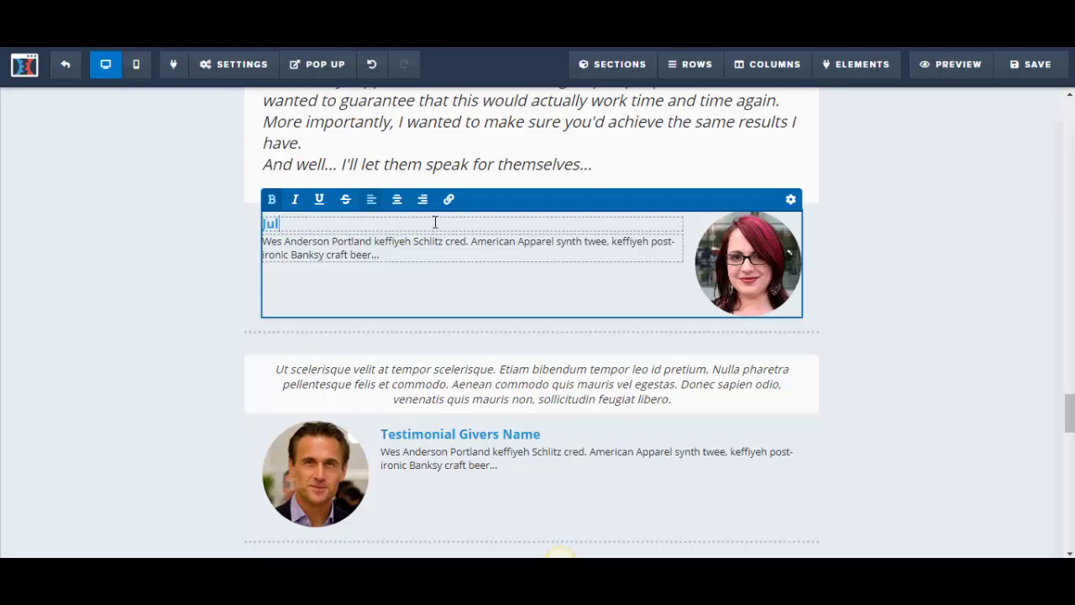
Replace the placeholder description with 'Product is awesome'
{"action": "left_click", "coordinate": [384, 254]}
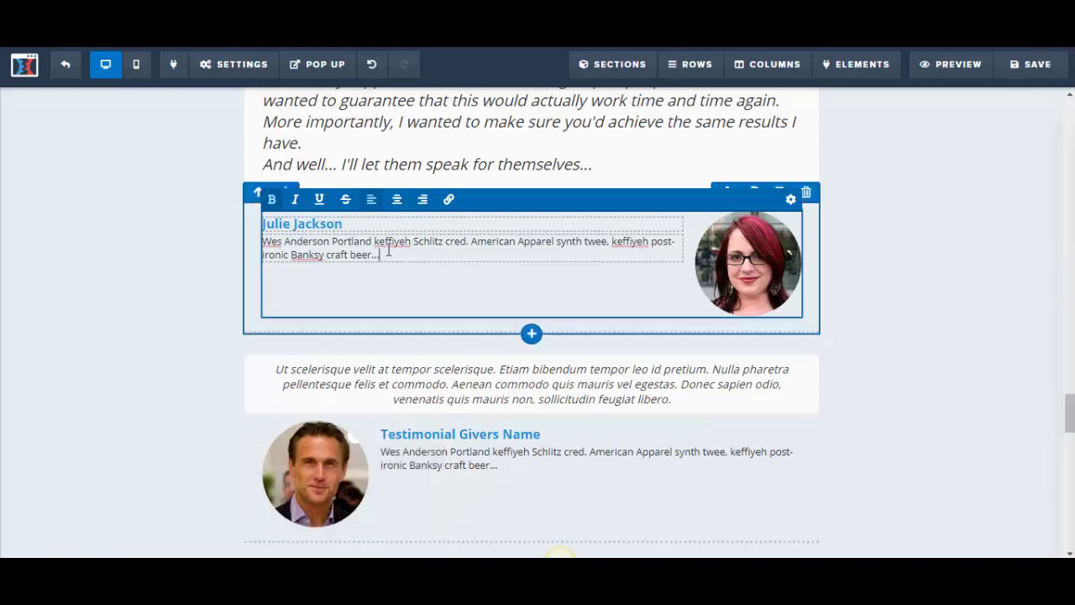
{"action": "left_click_drag", "start_coordinate": [263, 242], "coordinate": [418, 255]}
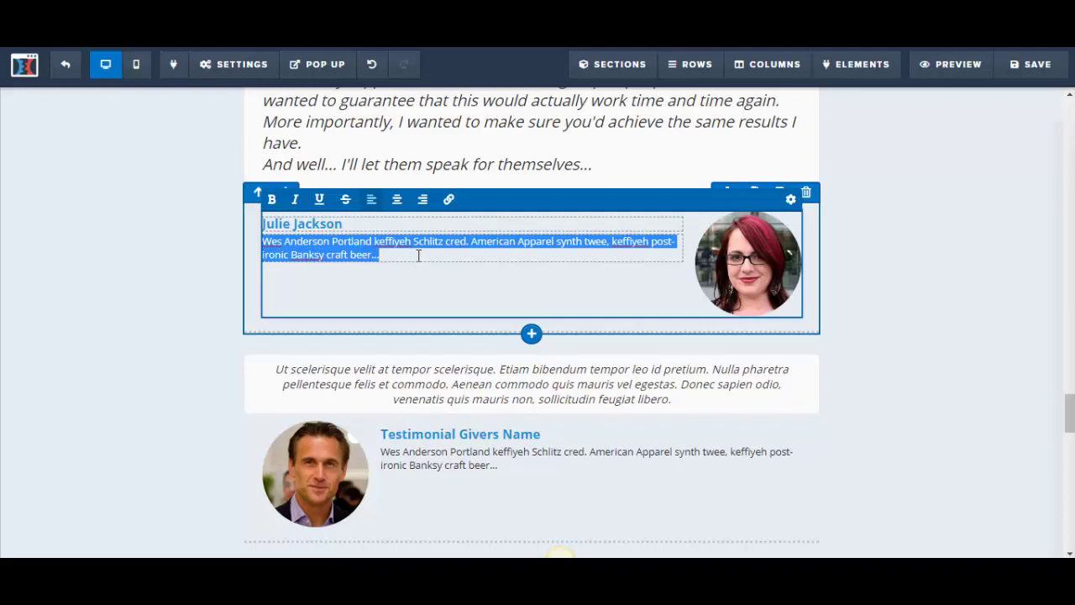
{"action": "type", "text": "P"}
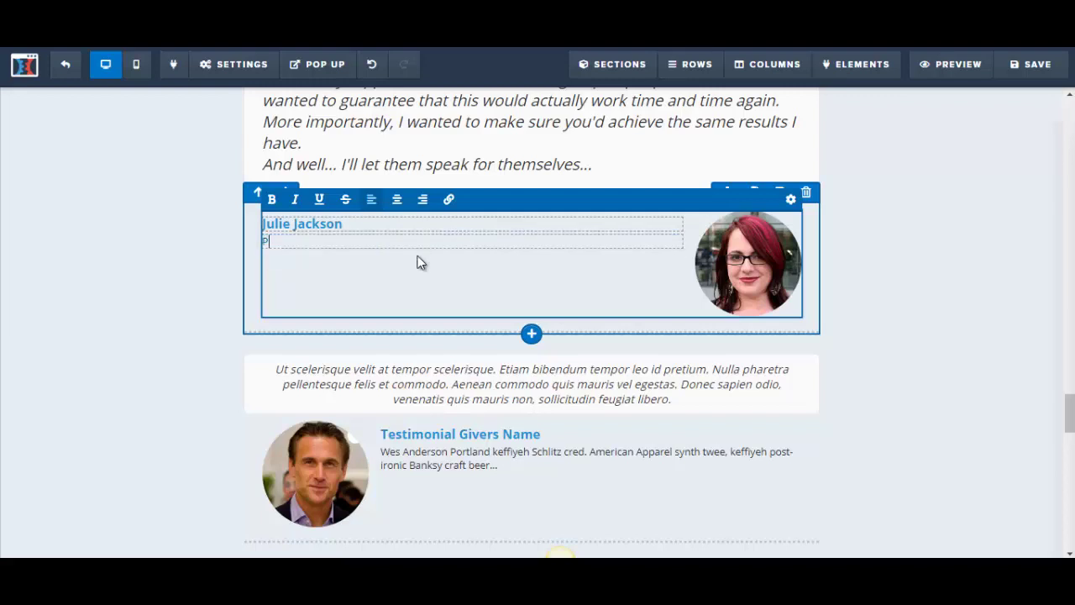
{"action": "type", "text": "roduct is awesome!"}
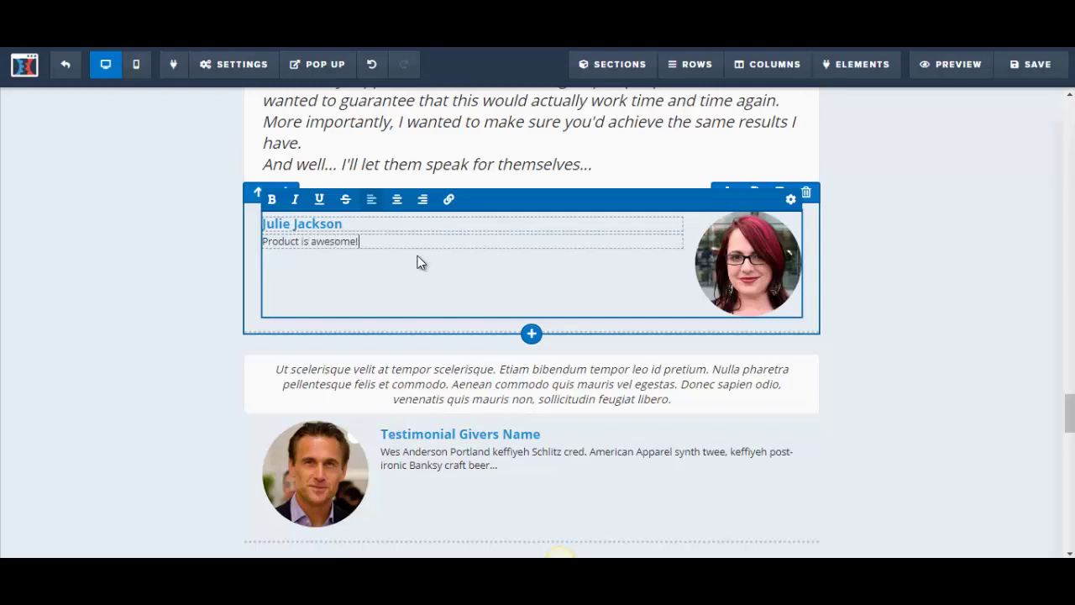
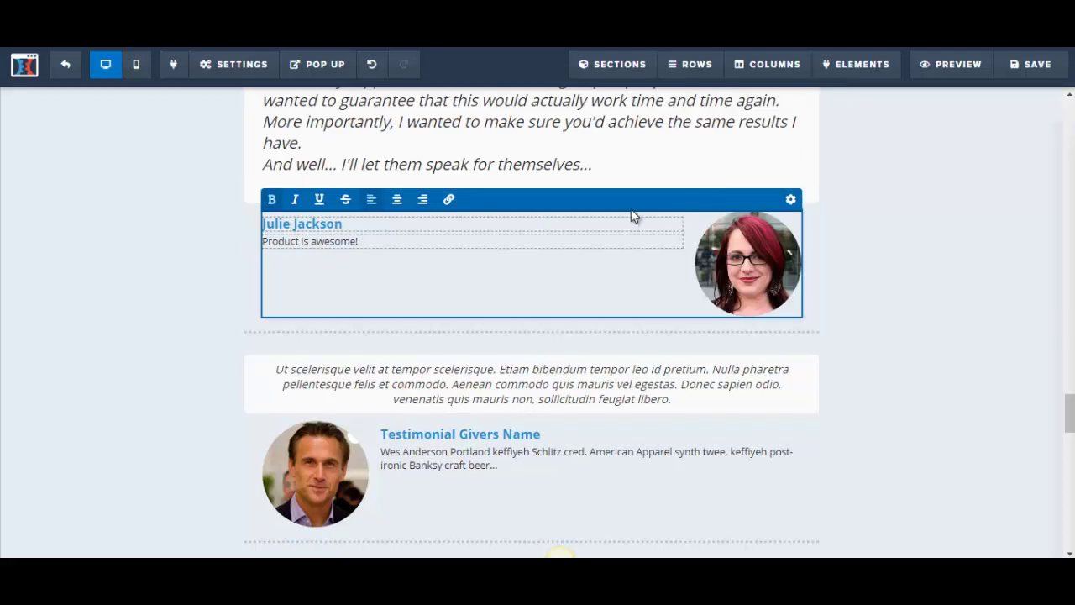
Try the photo-left layout on the first testimonial, then restore the photo to the right
{"action": "left_click", "coordinate": [791, 201]}
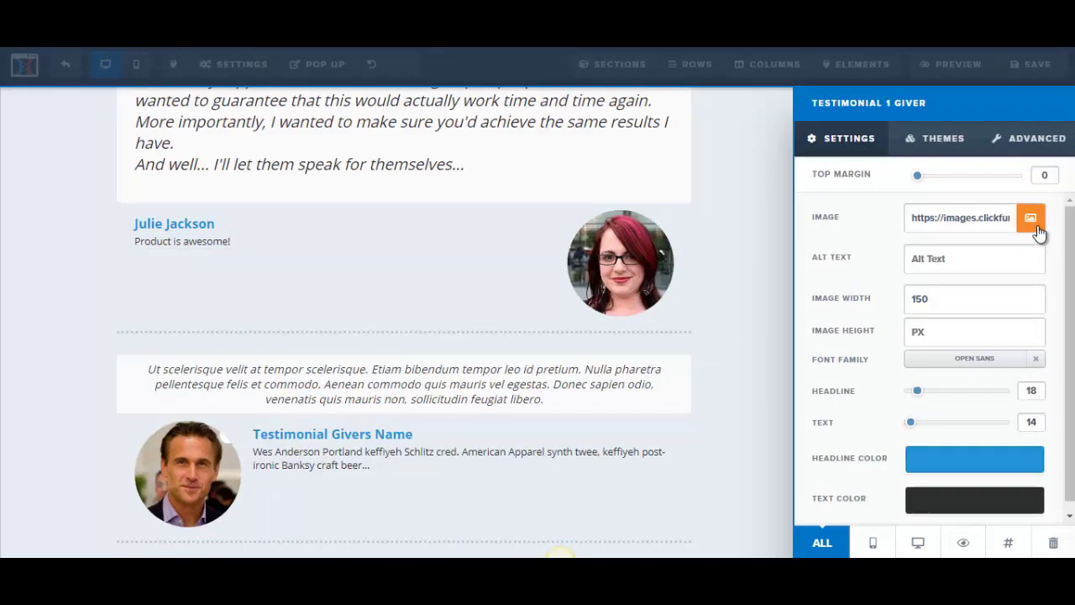
{"action": "left_click", "coordinate": [1022, 156]}
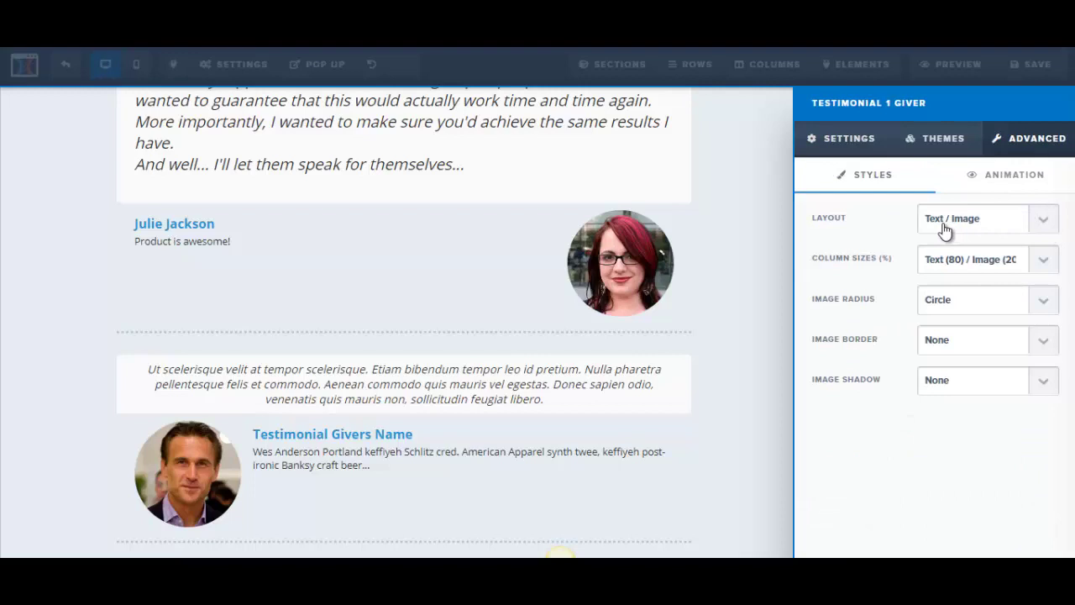
{"action": "left_click", "coordinate": [1040, 224]}
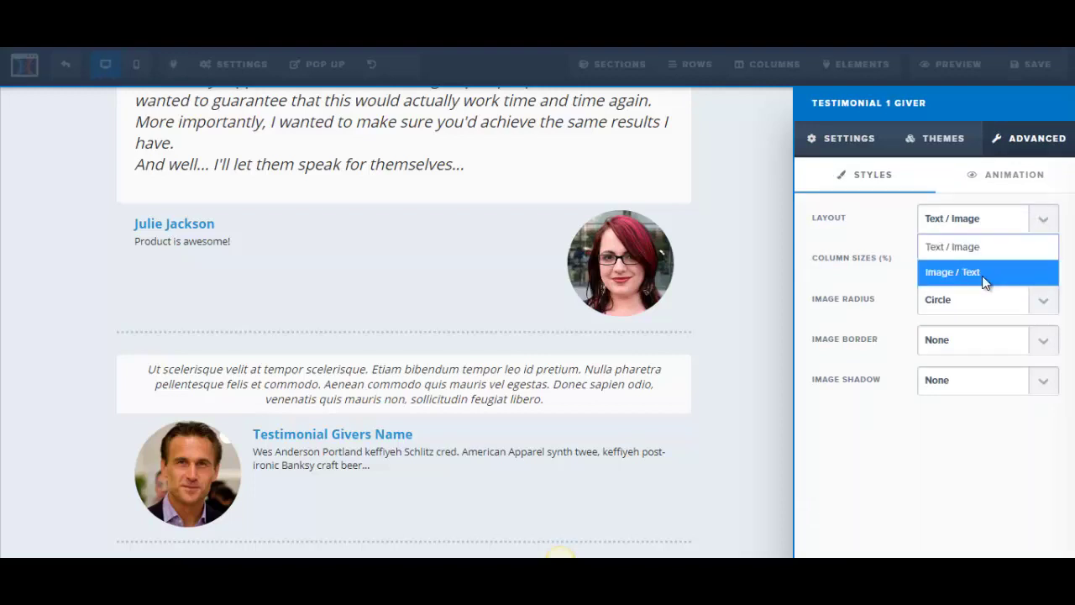
{"action": "left_click", "coordinate": [985, 273]}
{"action": "left_click", "coordinate": [1040, 218]}
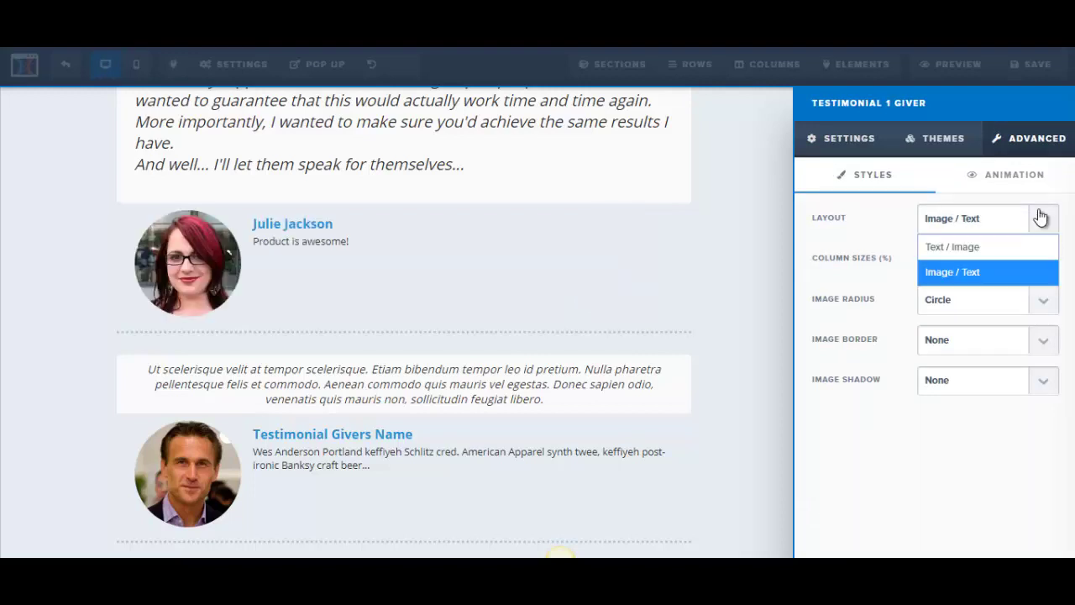
{"action": "left_click", "coordinate": [988, 250]}
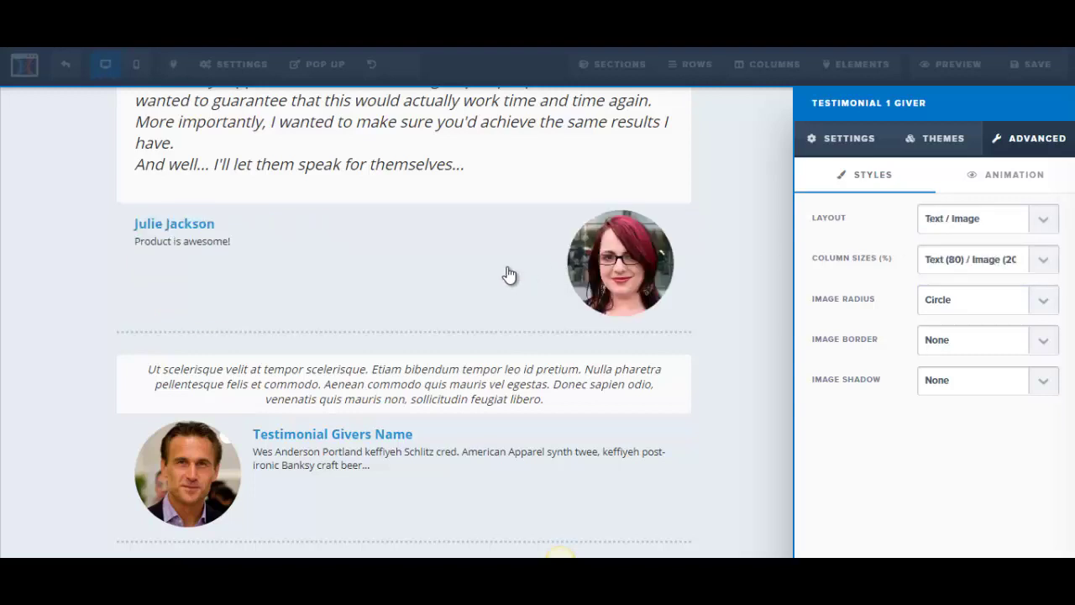
{"action": "left_click", "coordinate": [509, 275]}
Save the page, then select the second testimonial quote but leave it unchanged
{"action": "scroll", "coordinate": [1018, 236], "scroll_direction": "down", "scroll_amount": 2}
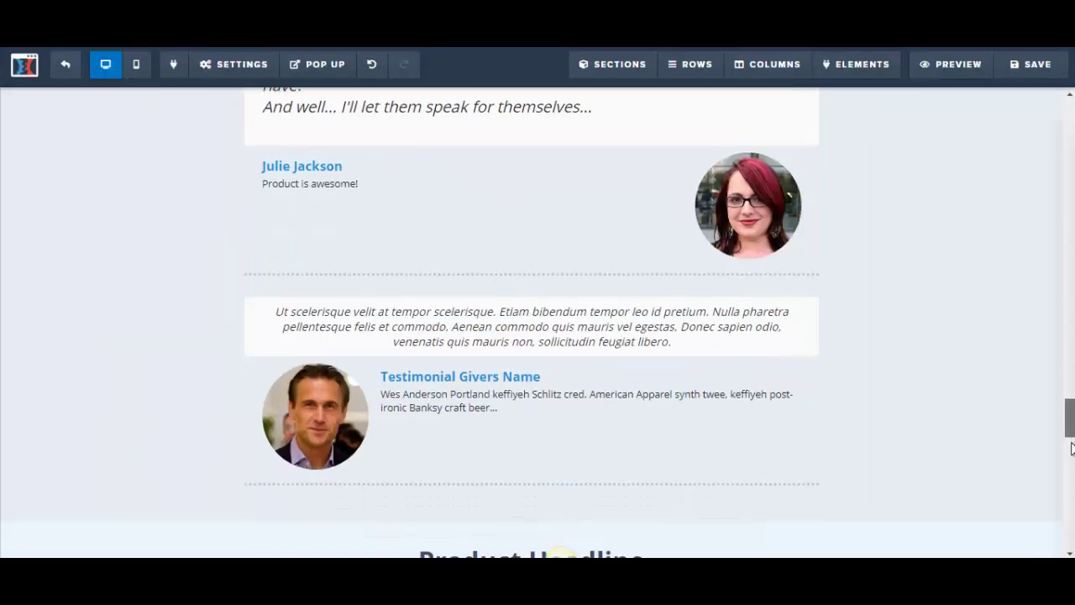
{"action": "left_click", "coordinate": [1041, 69]}
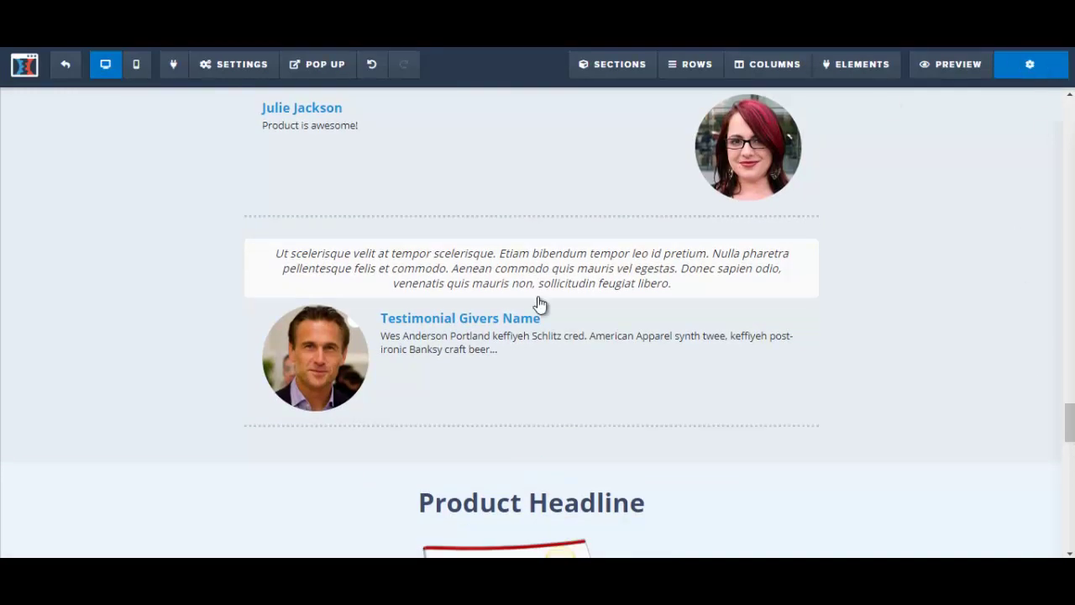
{"action": "left_click", "coordinate": [373, 275]}
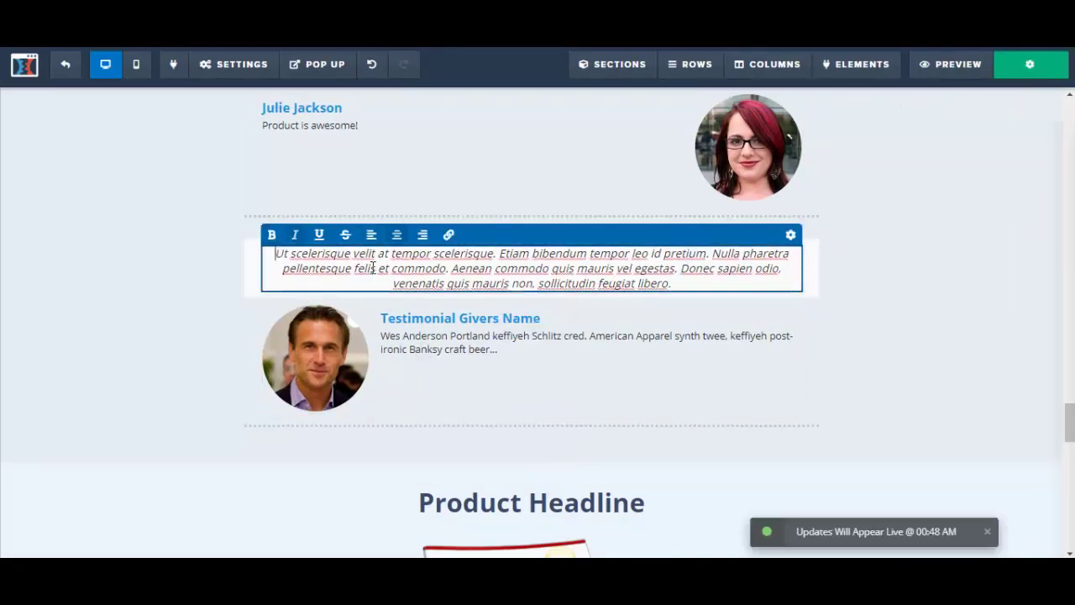
{"action": "triple_click", "coordinate": [393, 265]}
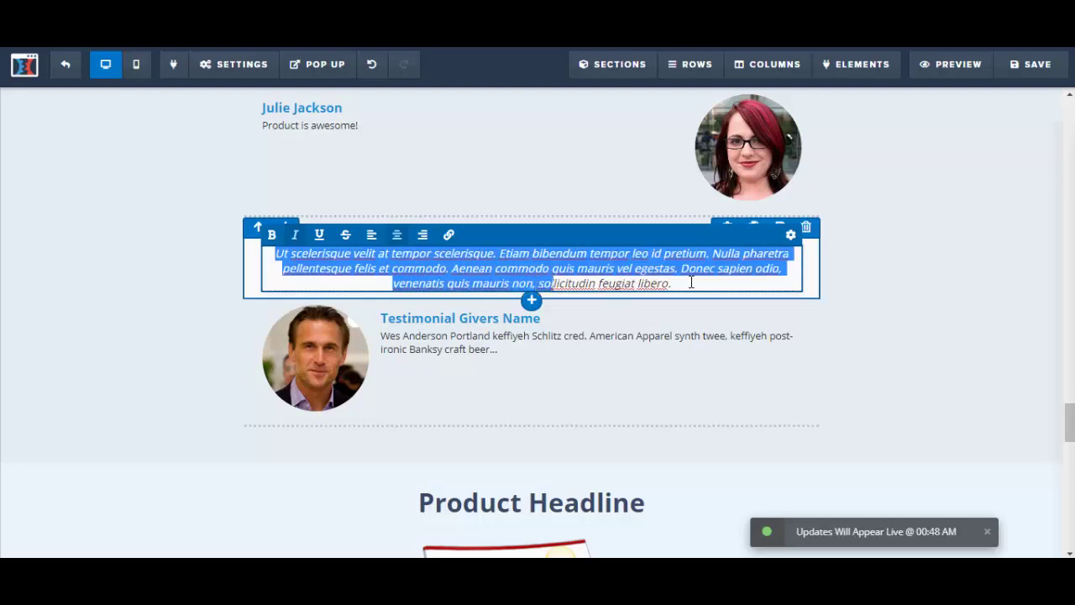
{"action": "scroll", "coordinate": [965, 407], "scroll_direction": "up", "scroll_amount": 3}
{"action": "scroll", "coordinate": [965, 407], "scroll_direction": "down", "scroll_amount": 2}
{"action": "left_click", "coordinate": [960, 414]}
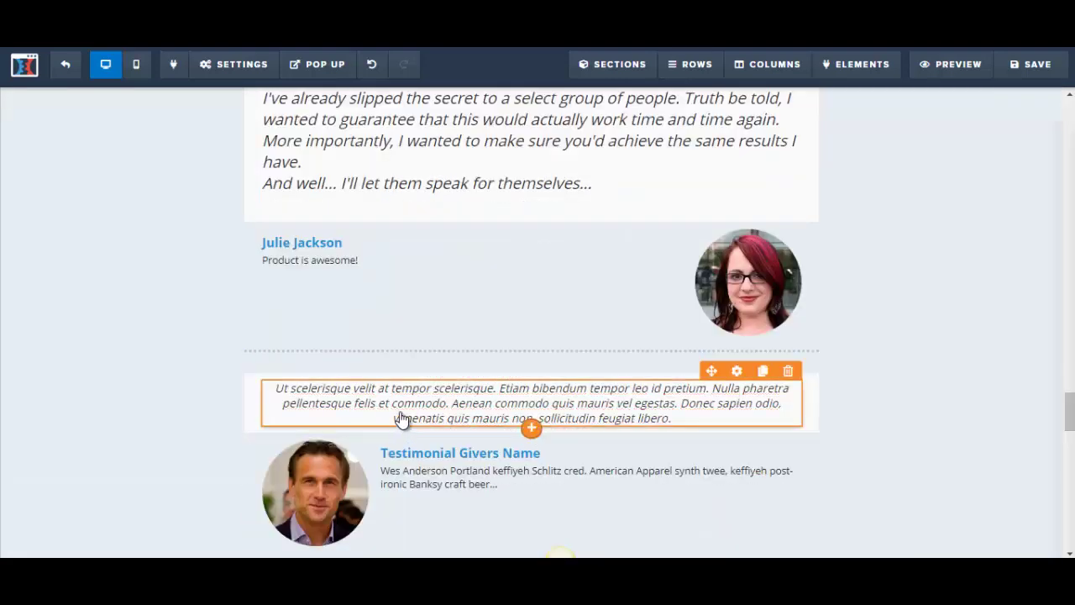
{"action": "scroll", "coordinate": [537, 328], "scroll_direction": "up", "scroll_amount": 3}
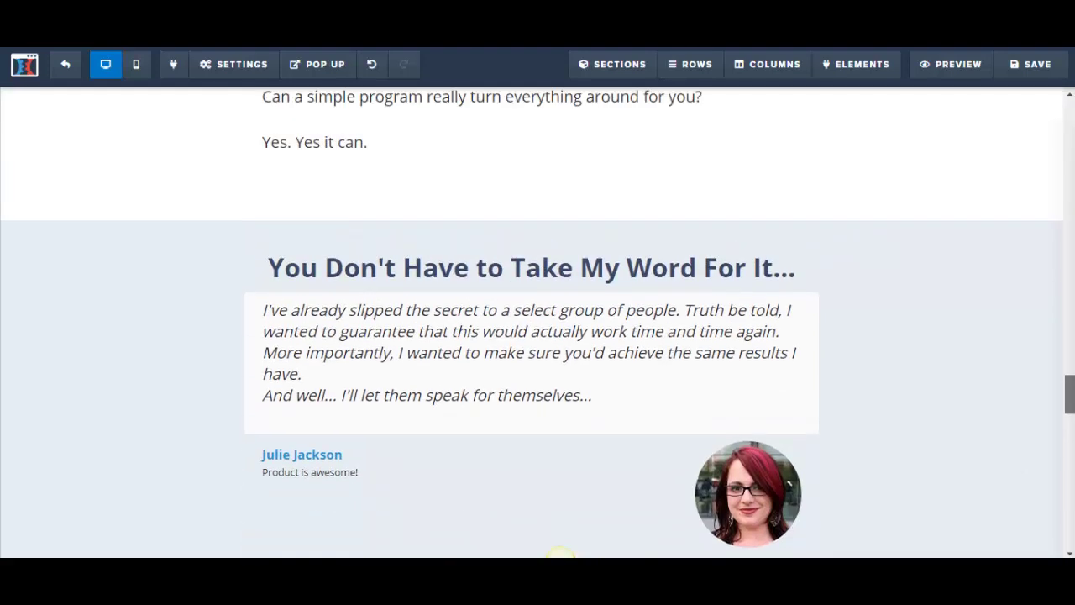
Replace the first testimonial paragraph with 'Product is awesome!'
{"action": "left_click", "coordinate": [351, 357]}
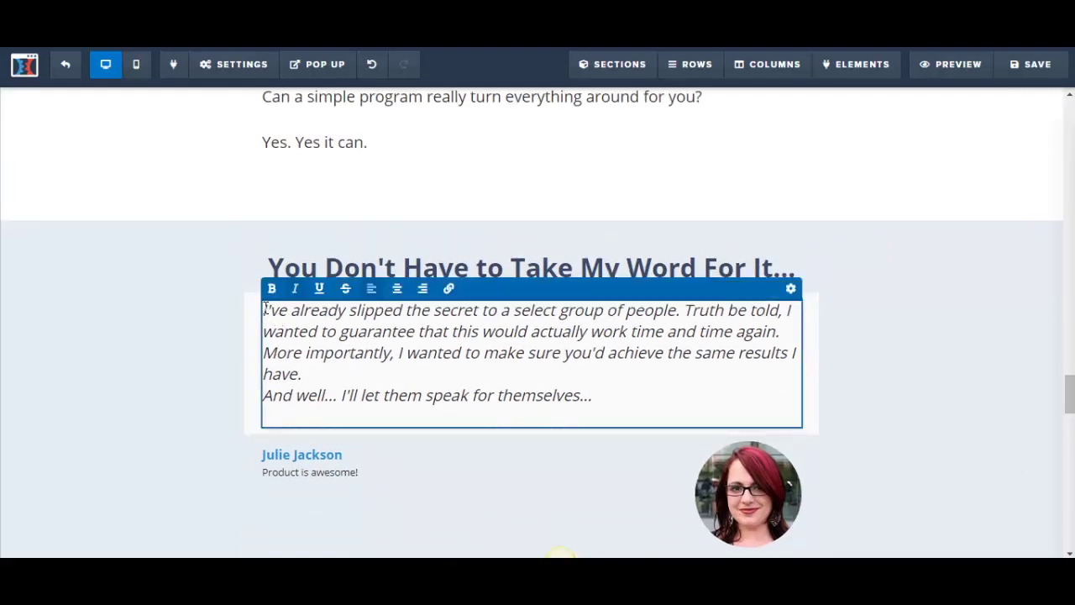
{"action": "key", "text": "ctrl+a"}
{"action": "key", "text": "Delete"}
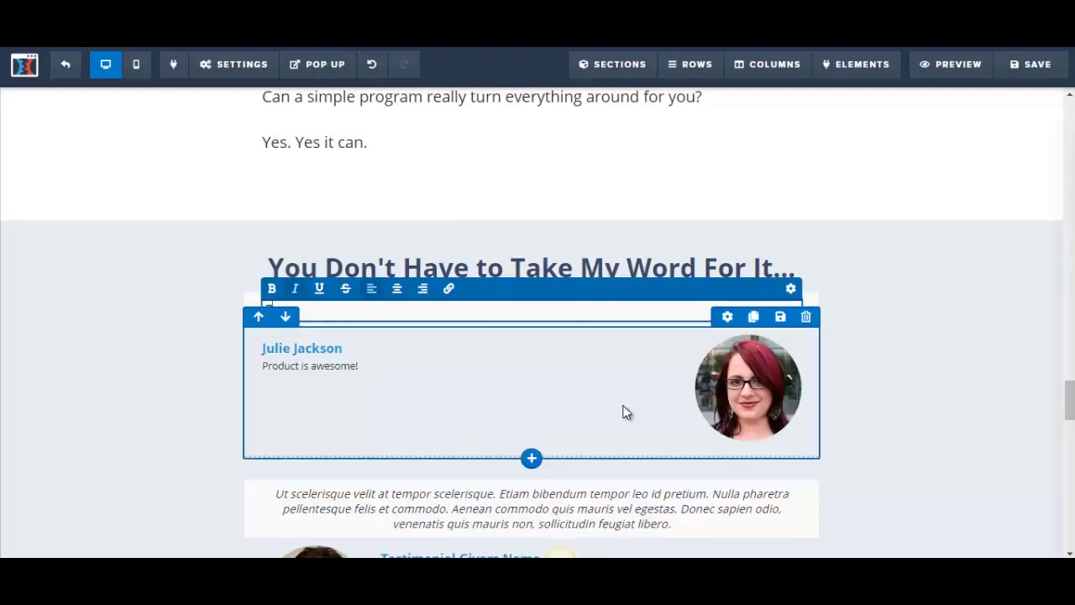
{"action": "type", "text": "Product is awesome!"}
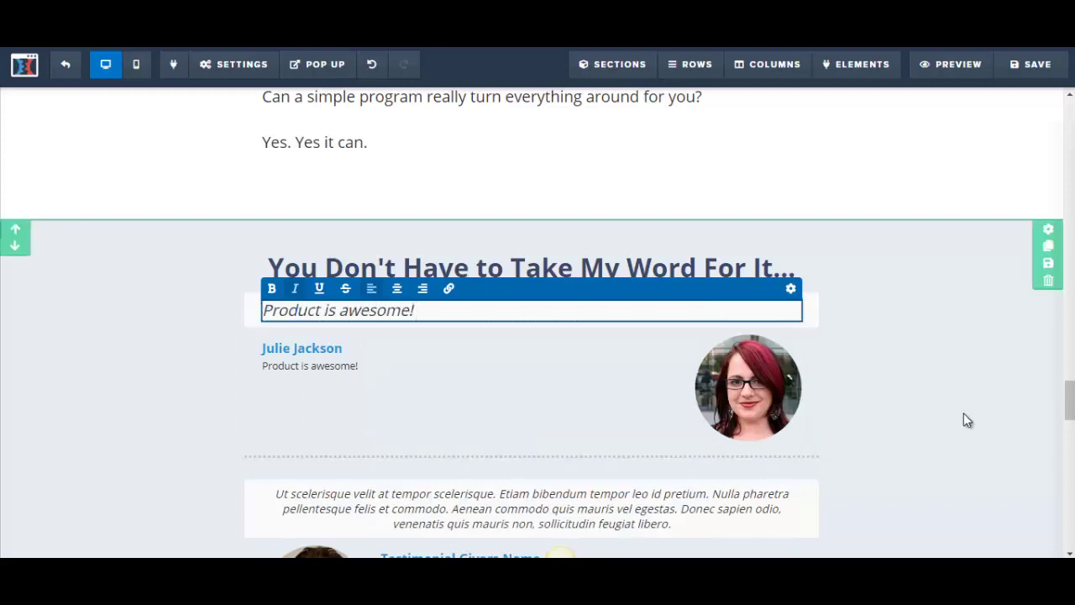
Change the first giver's title line to 'Business Analyst'
{"action": "left_click", "coordinate": [277, 366]}
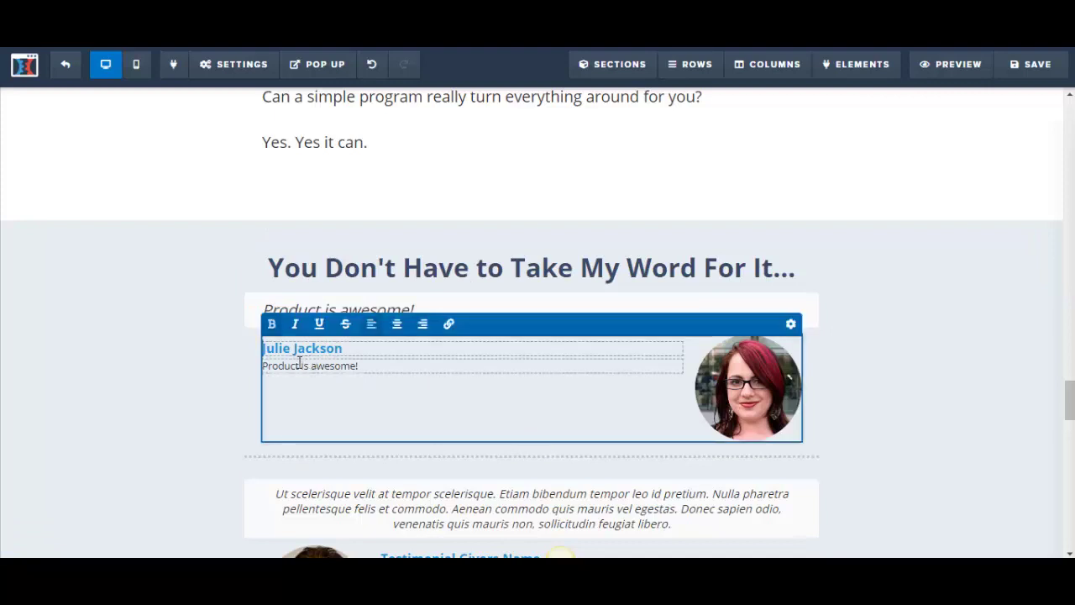
{"action": "left_click_drag", "start_coordinate": [262, 366], "coordinate": [401, 360]}
{"action": "key", "text": "BackSpace"}
{"action": "type", "text": "Busi"}
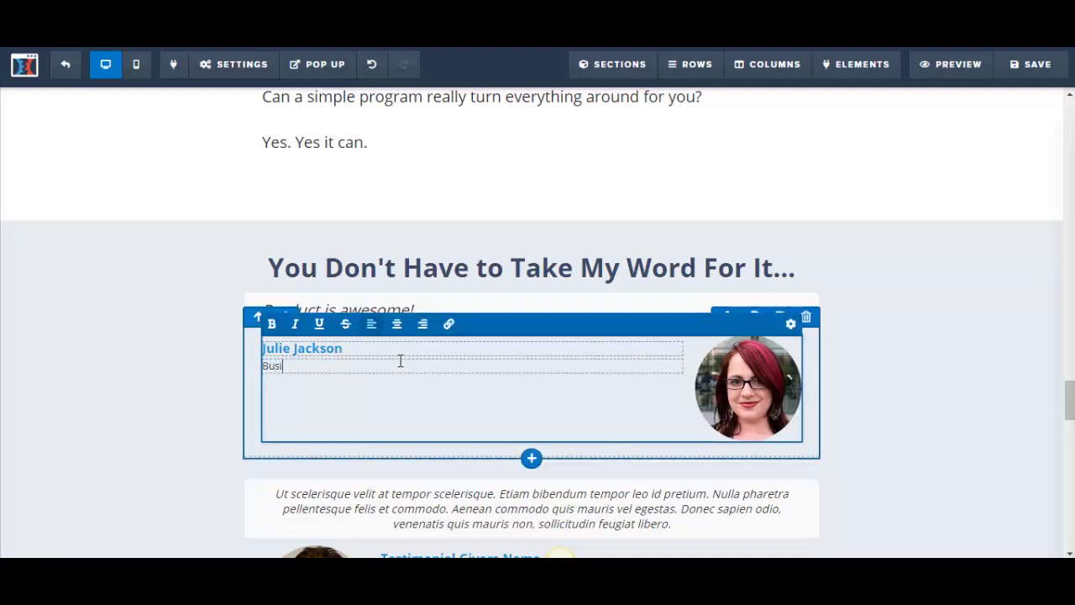
{"action": "type", "text": "ness Analyst"}
{"action": "left_click", "coordinate": [1069, 407]}
{"action": "scroll", "coordinate": [349, 372], "scroll_direction": "down", "scroll_amount": 3}
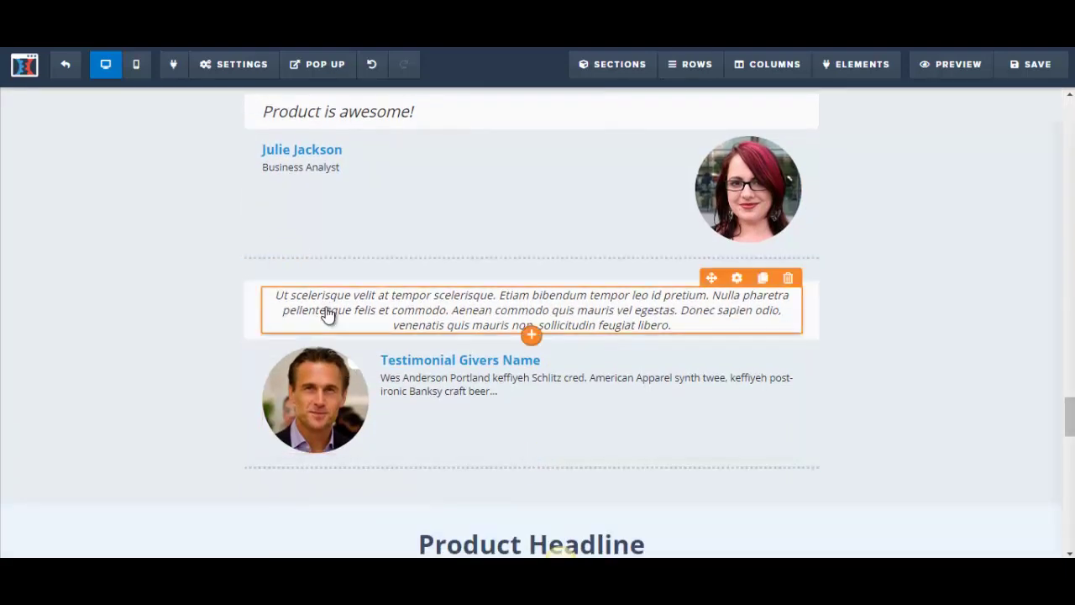
Replace the second testimonial quote with 'I learned a lot!'
{"action": "left_click", "coordinate": [329, 312]}
{"action": "left_click_drag", "start_coordinate": [273, 295], "coordinate": [696, 326]}
{"action": "type", "text": "I le"}
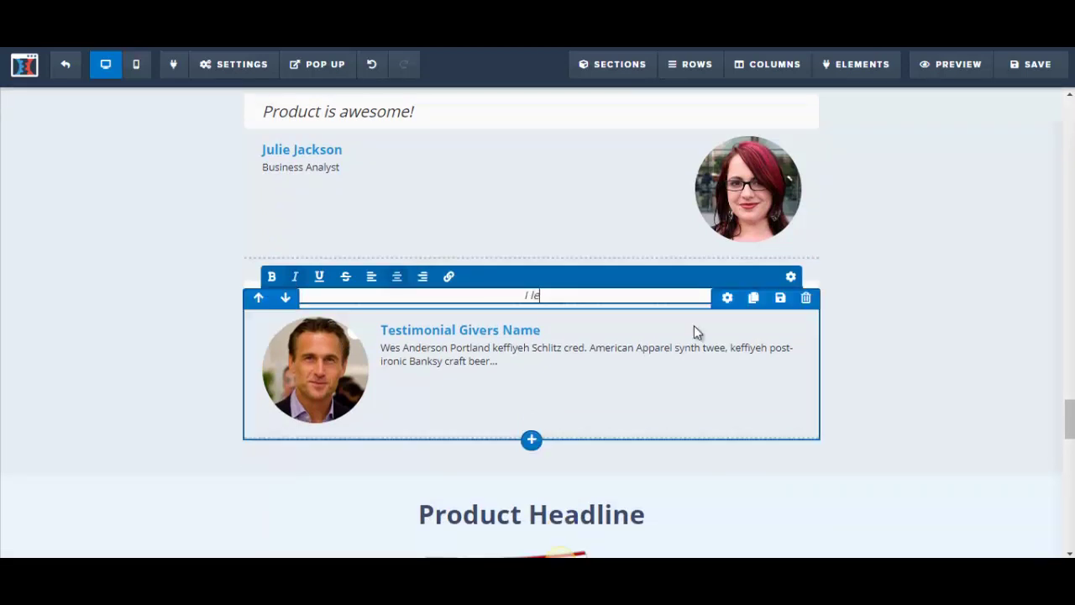
{"action": "type", "text": "arned a lot!"}
{"action": "left_click", "coordinate": [420, 340]}
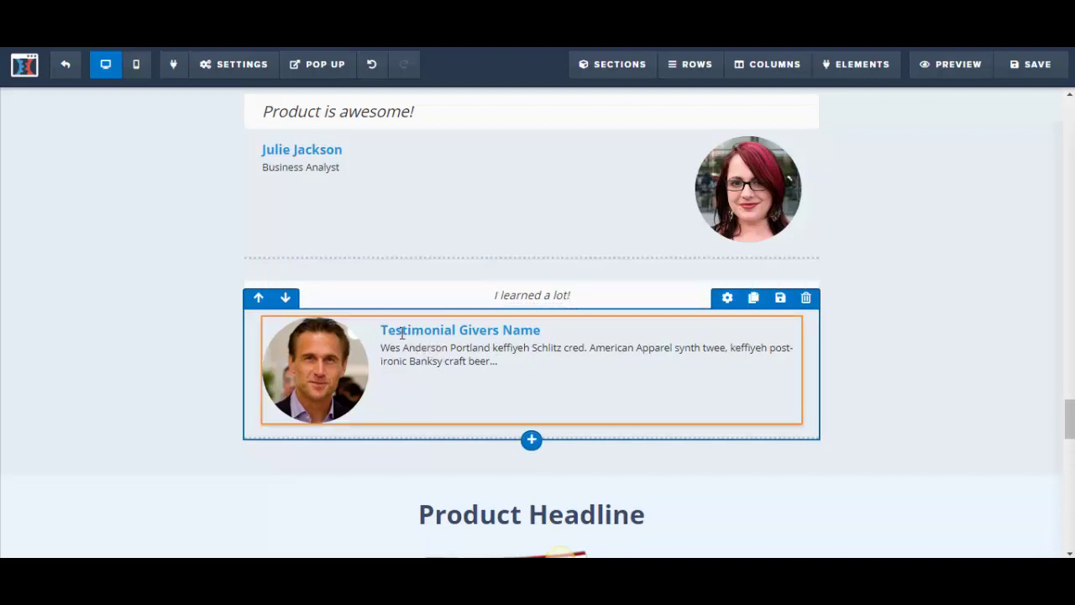
Give the second giver a new name and the description 'Public Speaker'
{"action": "left_click", "coordinate": [398, 329]}
{"action": "left_click_drag", "start_coordinate": [383, 330], "coordinate": [572, 333]}
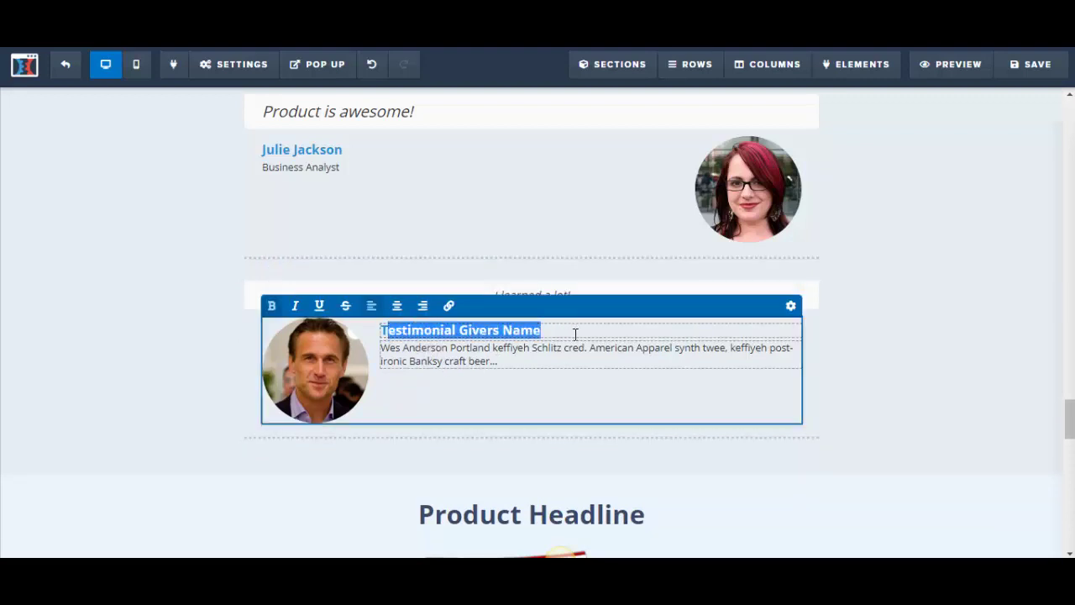
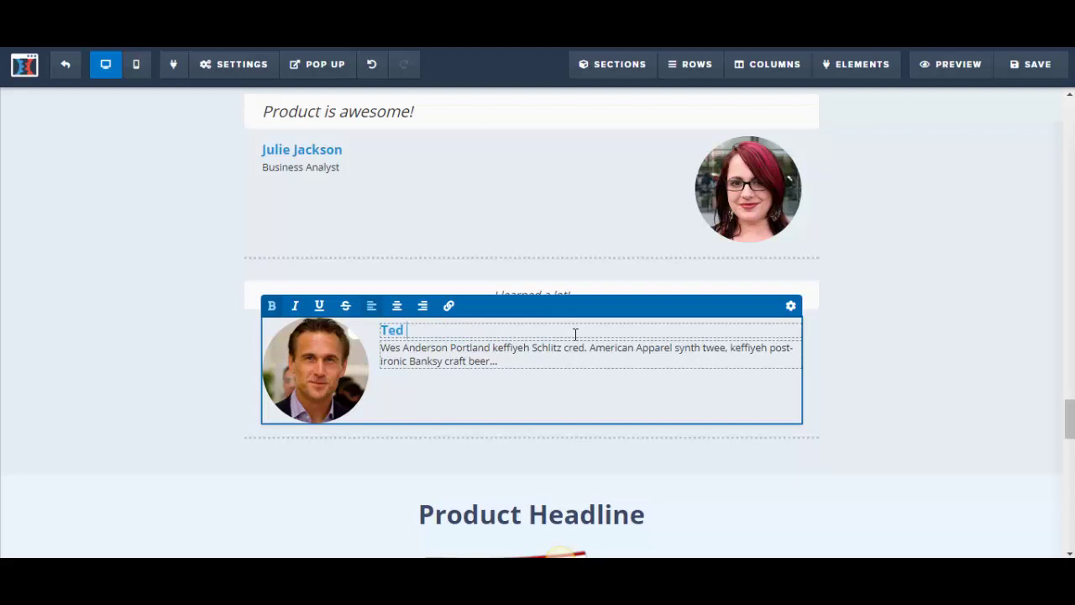
{"action": "left_click", "coordinate": [438, 361]}
{"action": "left_click_drag", "start_coordinate": [382, 347], "coordinate": [528, 359]}
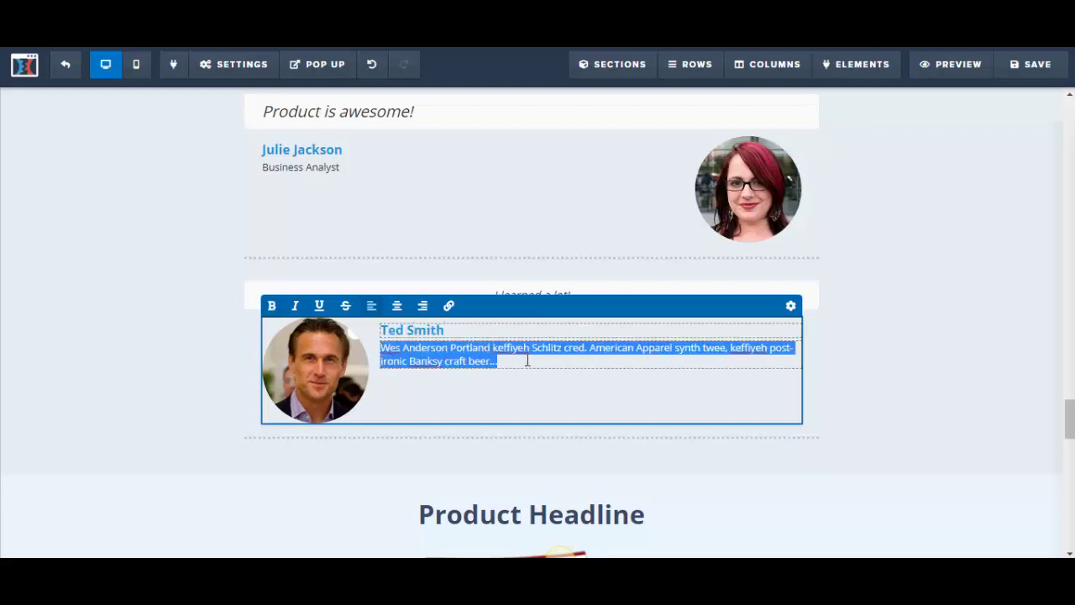
{"action": "type", "text": "Publi"}
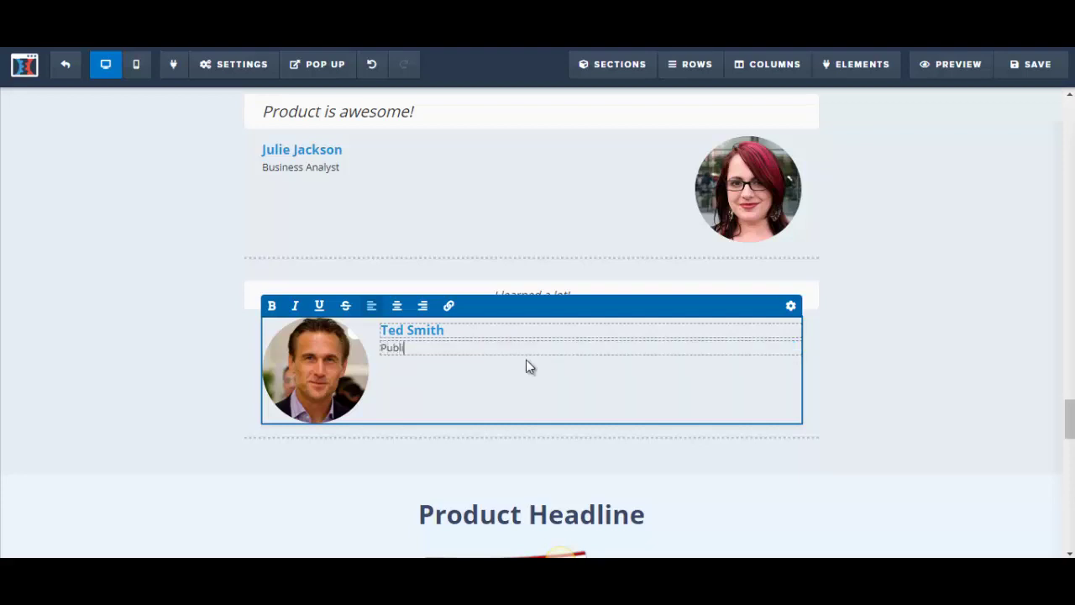
{"action": "type", "text": "c Speaker"}
{"action": "left_click", "coordinate": [1051, 252]}
Save the page, then select the 'I learned a lot!' quote text again
{"action": "left_click", "coordinate": [1042, 65]}
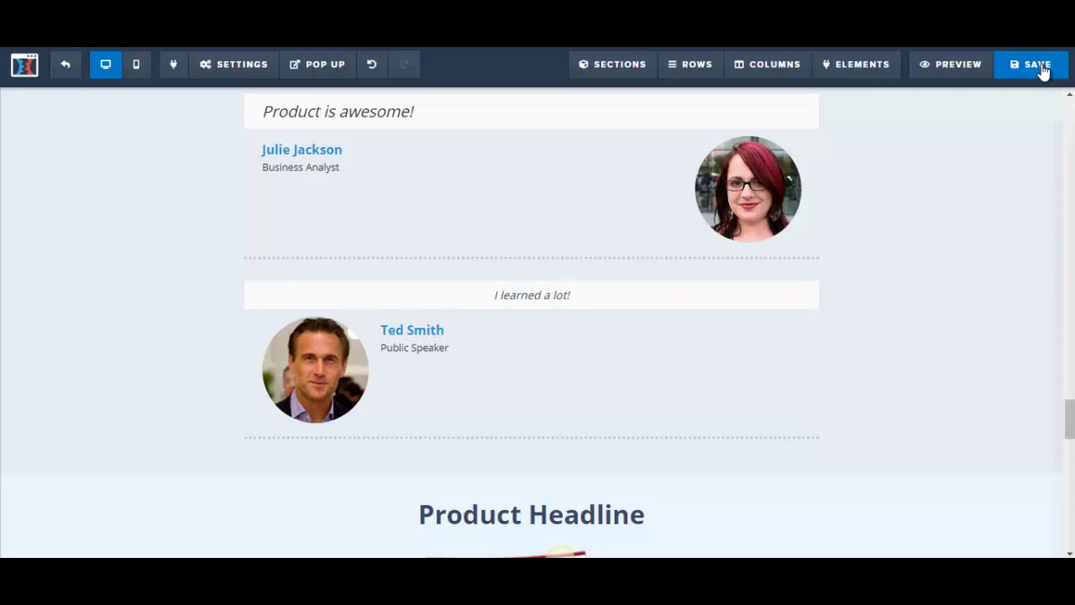
{"action": "left_click", "coordinate": [571, 297]}
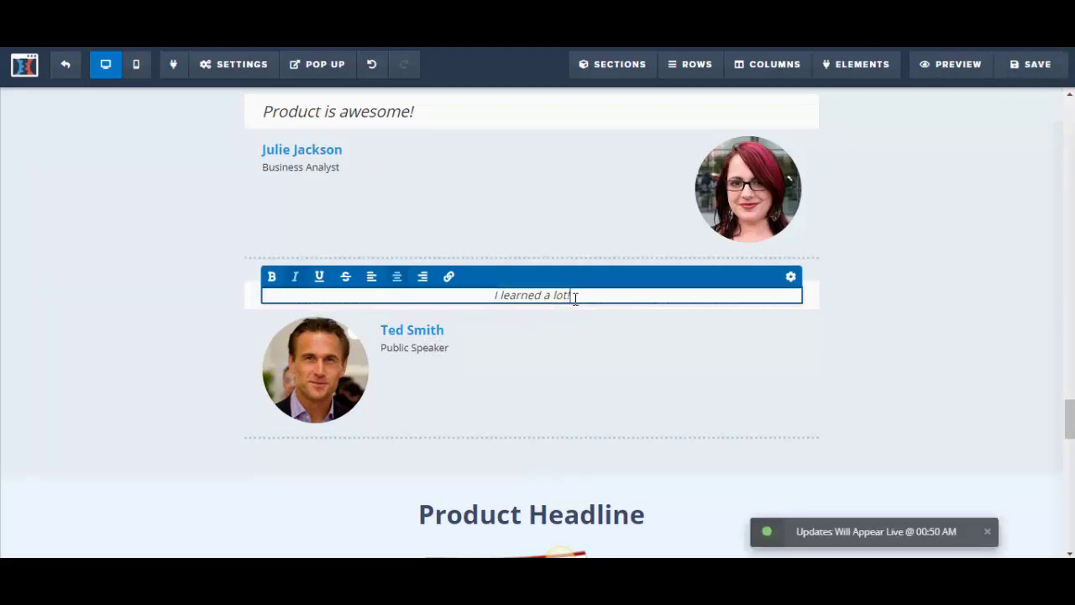
{"action": "left_click_drag", "start_coordinate": [571, 296], "coordinate": [492, 295]}
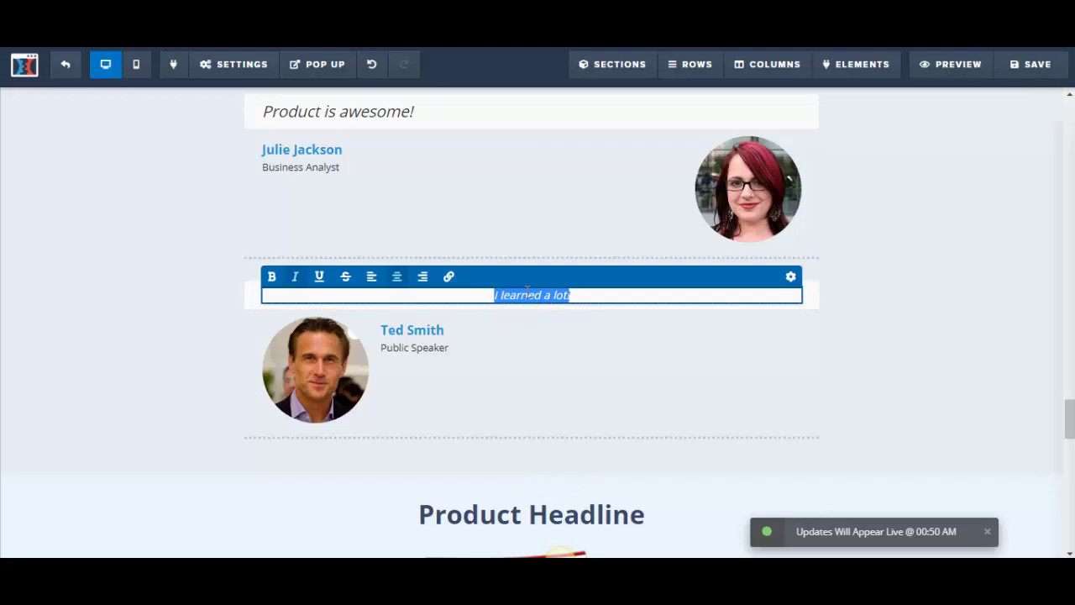
{"action": "left_click", "coordinate": [791, 279]}
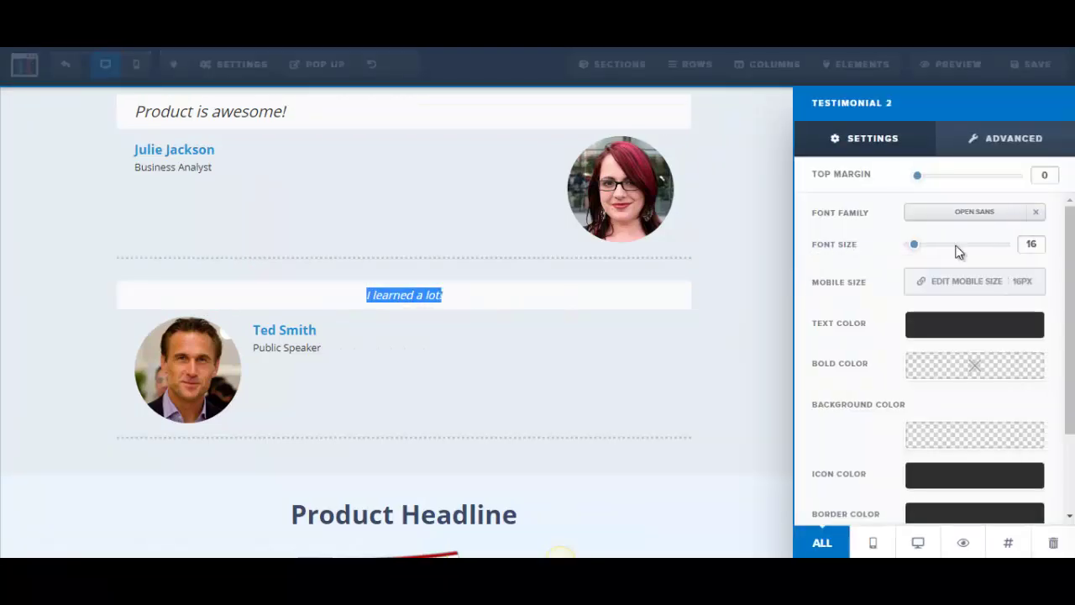
{"action": "left_click_drag", "start_coordinate": [913, 245], "coordinate": [924, 245]}
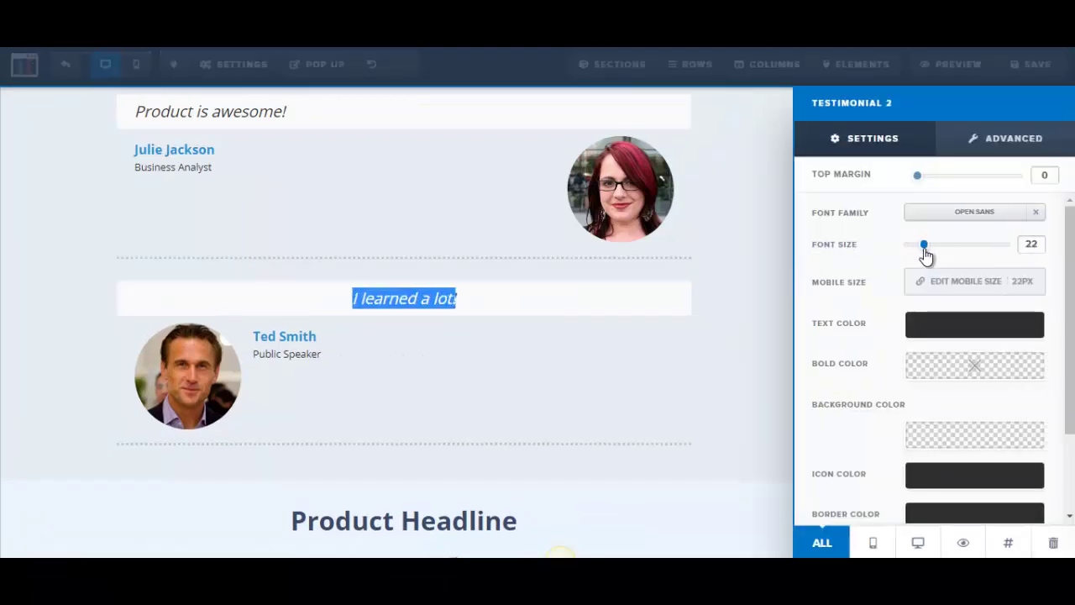
{"action": "left_click", "coordinate": [308, 344]}
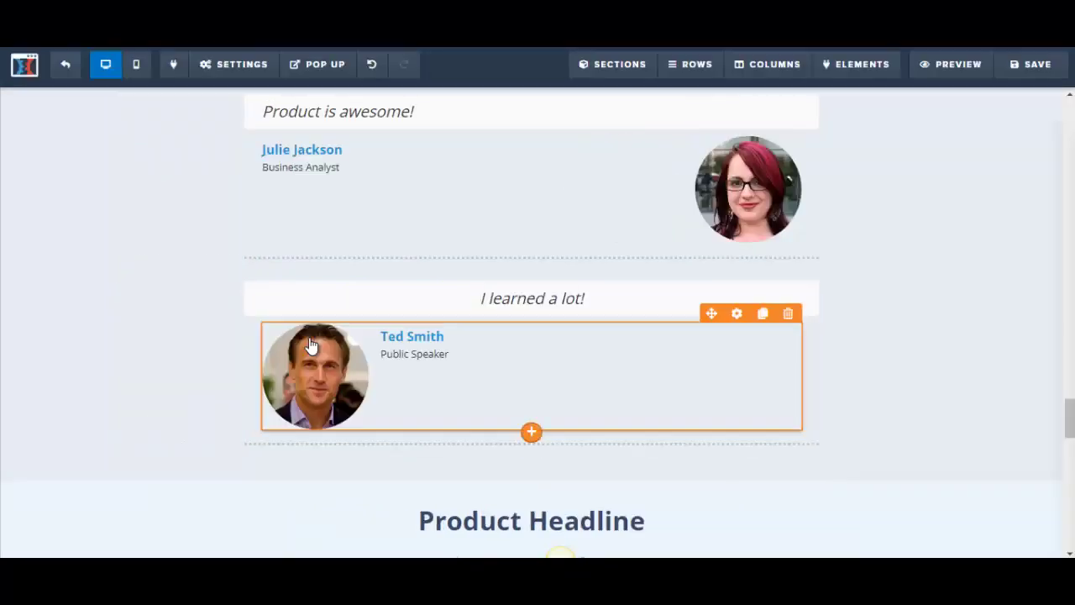
{"action": "left_click", "coordinate": [382, 336]}
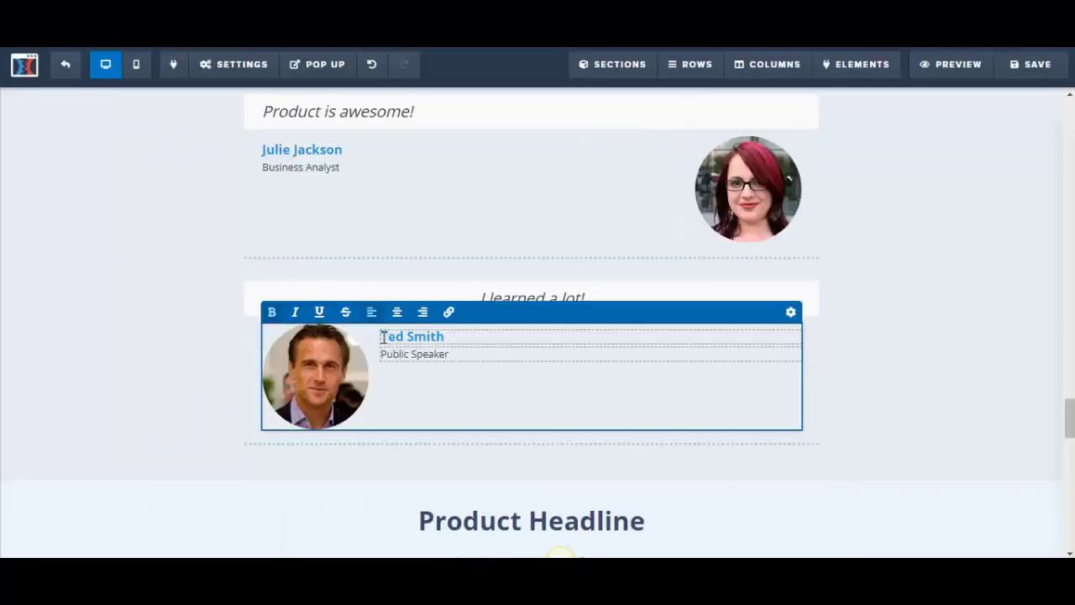
{"action": "left_click_drag", "start_coordinate": [382, 336], "coordinate": [449, 336]}
{"action": "left_click", "coordinate": [980, 385]}
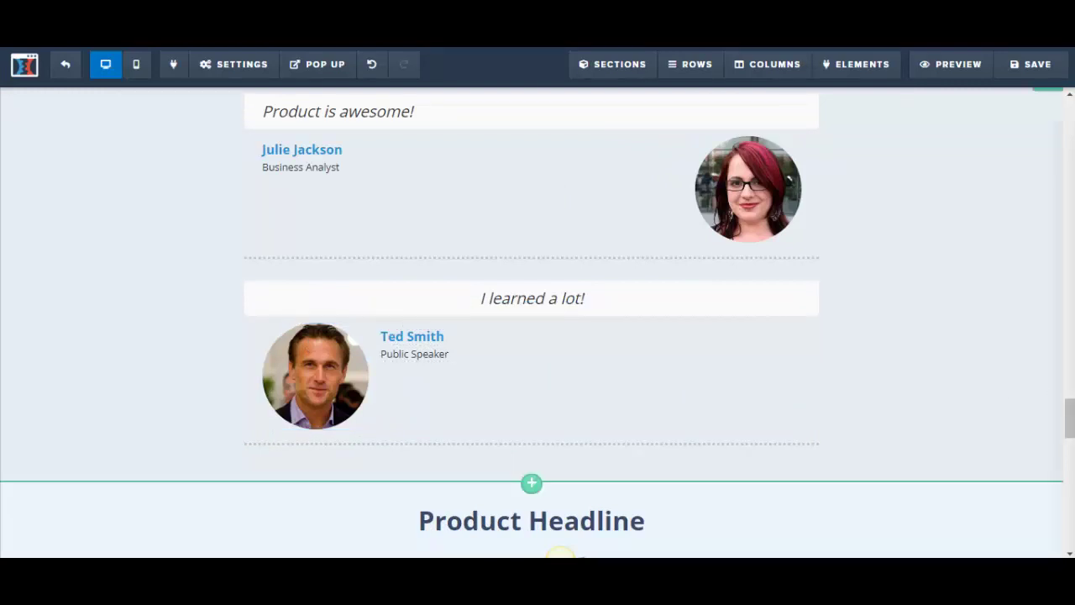
{"action": "scroll", "coordinate": [1012, 363], "scroll_direction": "up", "scroll_amount": 1}
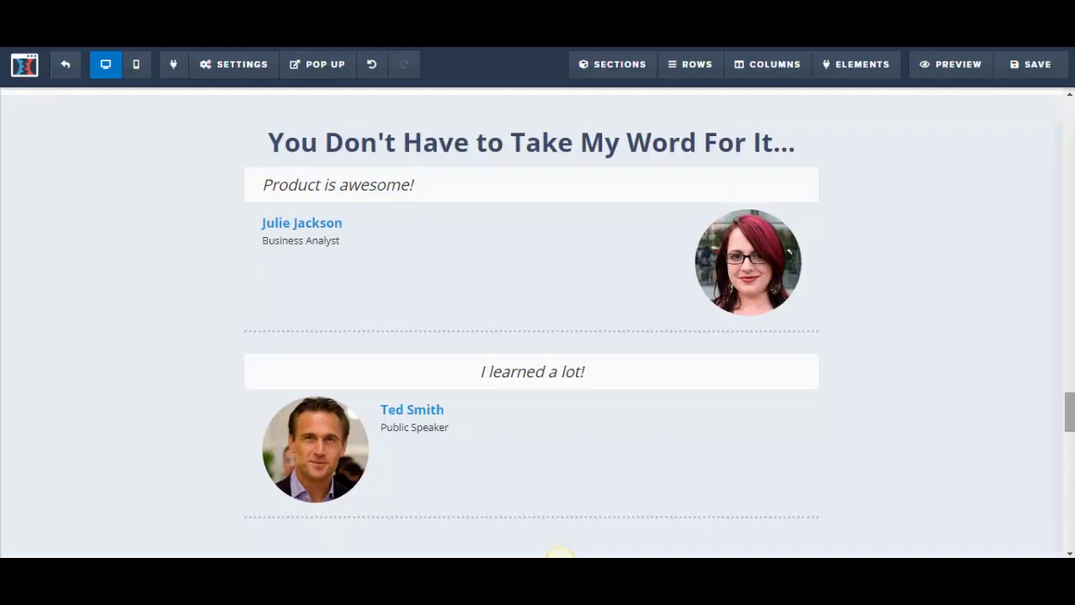
{"action": "mouse_move", "coordinate": [259, 579]}
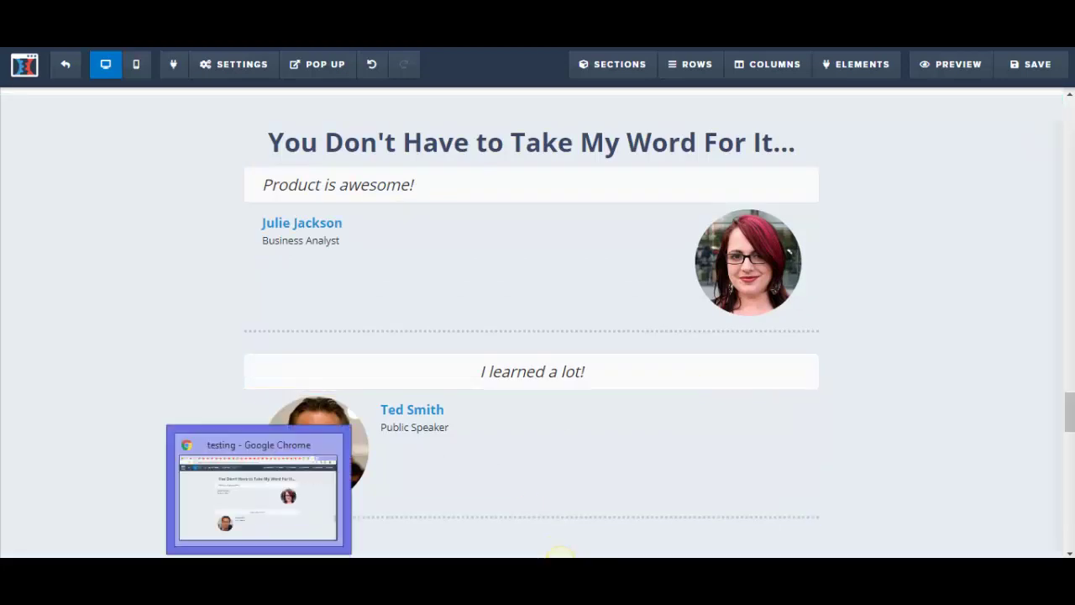
{"action": "left_click", "coordinate": [319, 580]}
{"action": "left_click_drag", "start_coordinate": [1070, 307], "coordinate": [1070, 340]}
{"action": "left_click", "coordinate": [341, 160]}
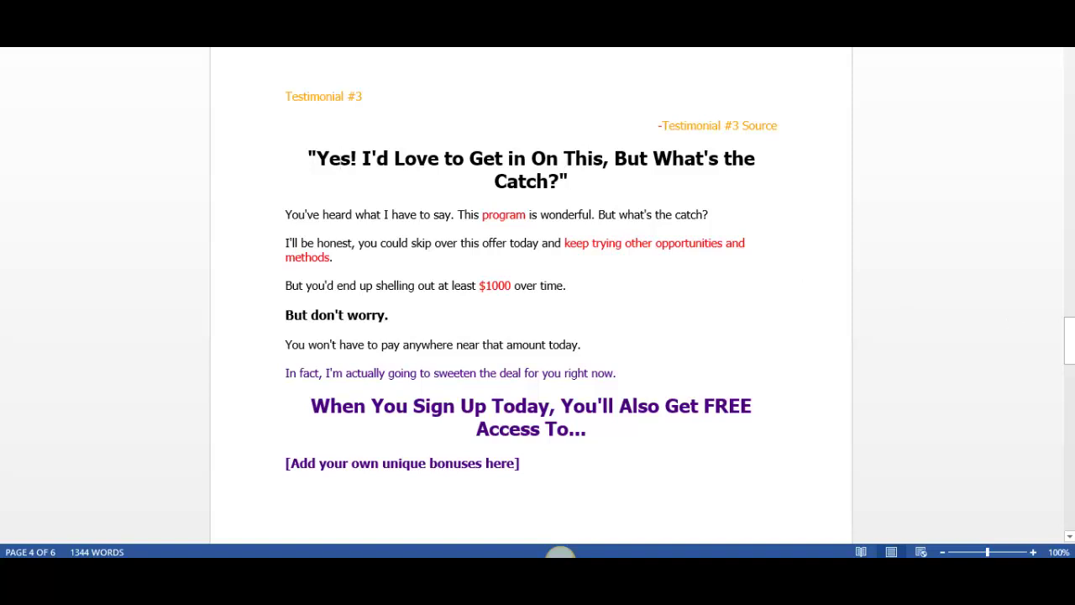
{"action": "left_click_drag", "start_coordinate": [1071, 340], "coordinate": [1072, 372]}
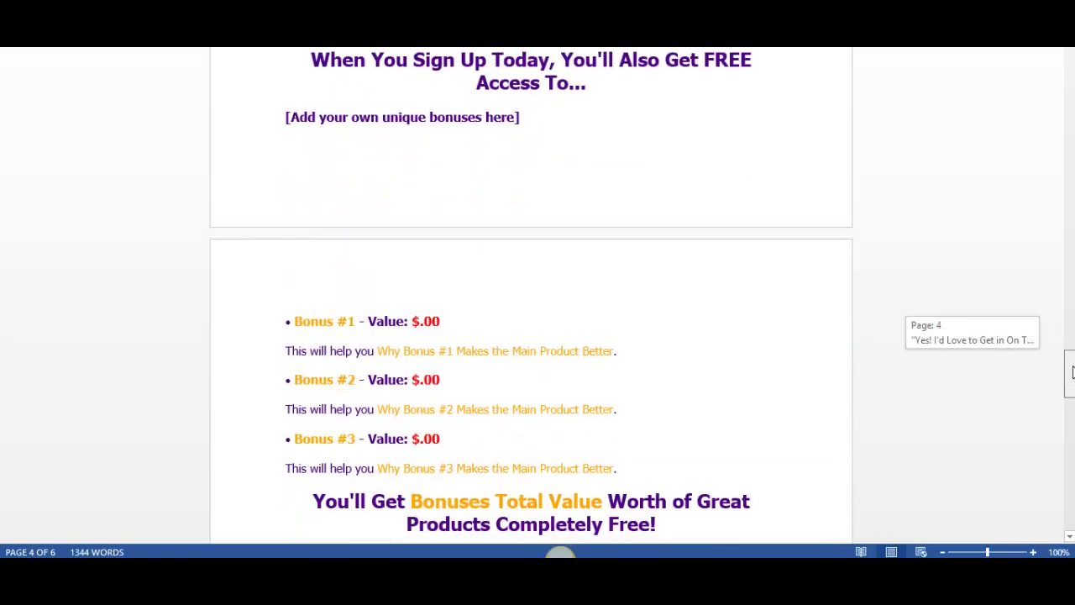
{"action": "left_click_drag", "start_coordinate": [1072, 372], "coordinate": [1068, 411]}
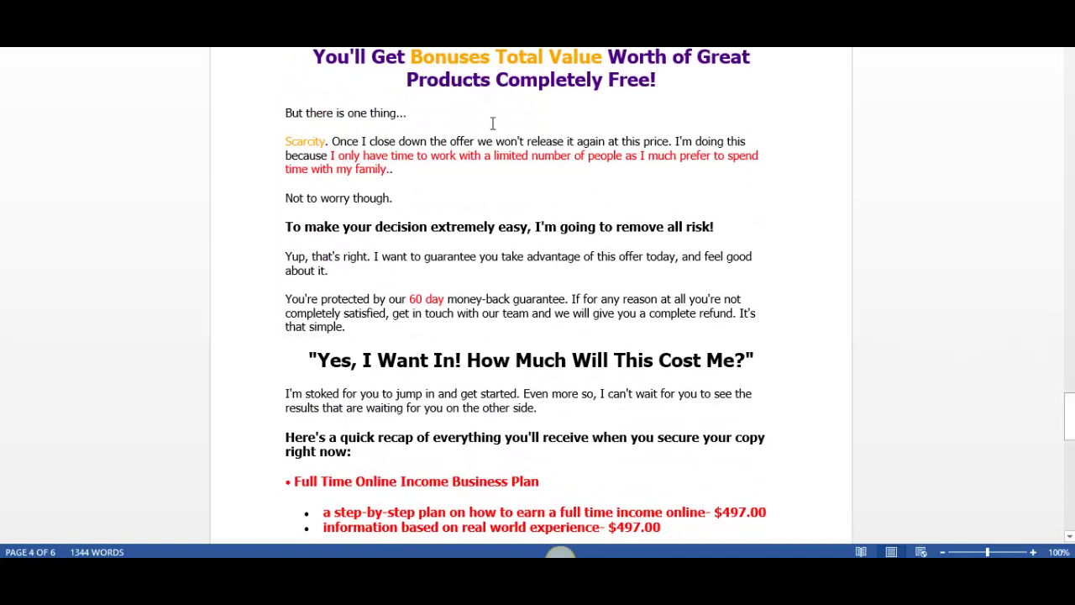
{"action": "left_click", "coordinate": [437, 105]}
{"action": "left_click_drag", "start_coordinate": [1071, 417], "coordinate": [1072, 495]}
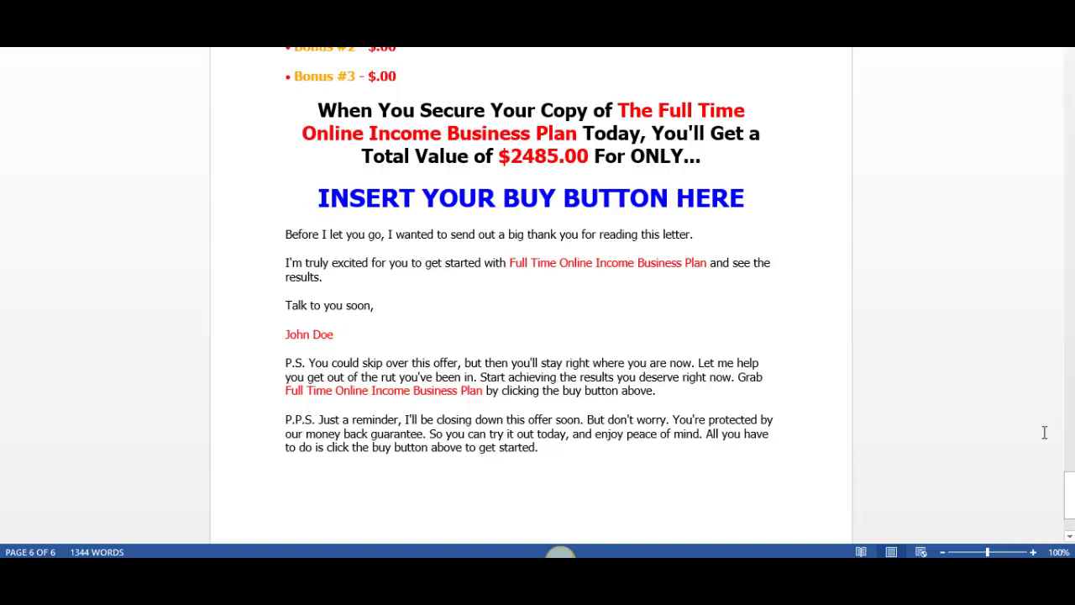
{"action": "left_click_drag", "start_coordinate": [1070, 496], "coordinate": [1071, 422]}
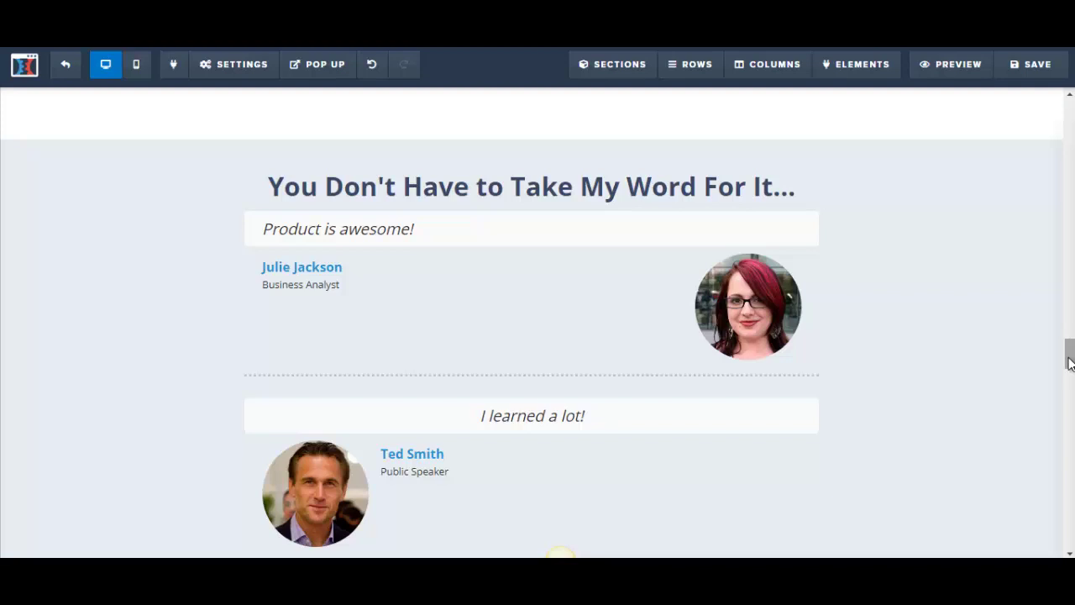
Scroll the sales page down and back up to the yellow 'YES! I WANT INSTANT ACCESS NOW!' button
{"action": "left_click_drag", "start_coordinate": [1070, 363], "coordinate": [1071, 540]}
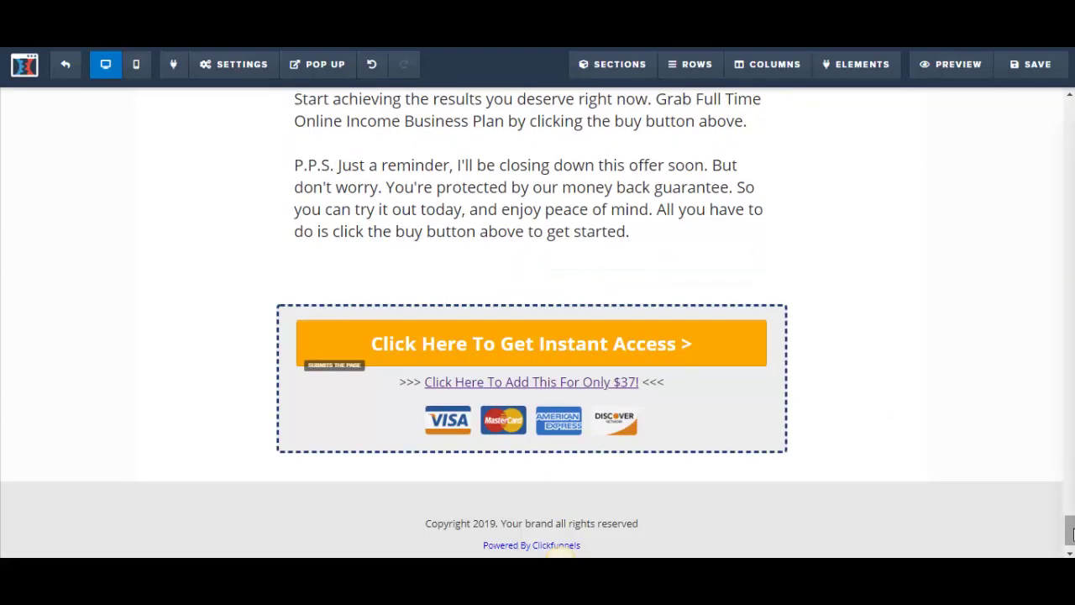
{"action": "left_click_drag", "start_coordinate": [1071, 531], "coordinate": [1071, 489]}
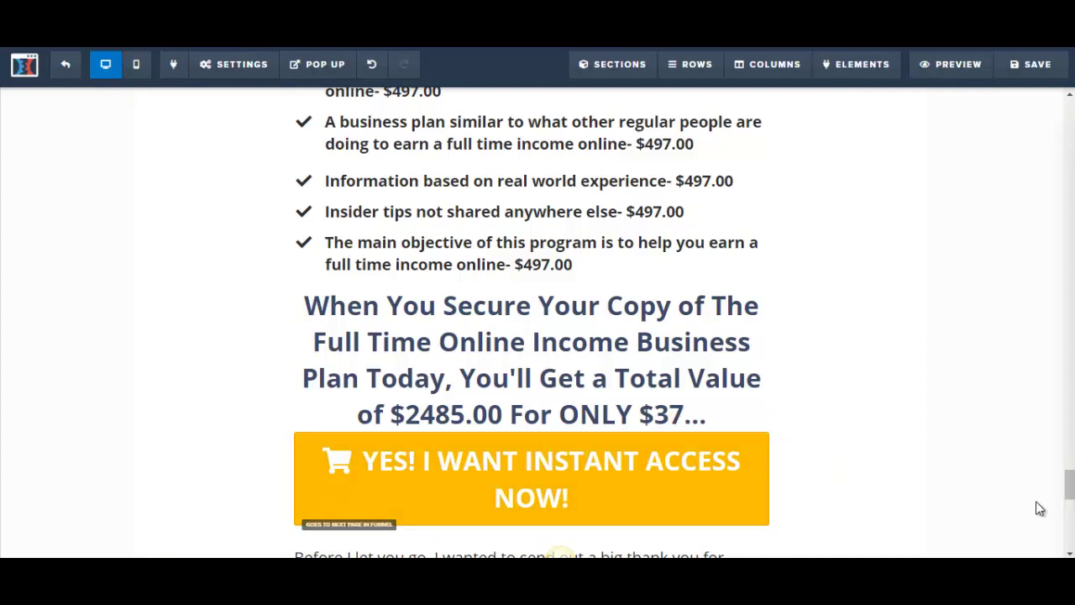
{"action": "left_click_drag", "start_coordinate": [1070, 487], "coordinate": [1070, 496]}
{"action": "scroll", "coordinate": [561, 555], "scroll_direction": "down", "scroll_amount": 4}
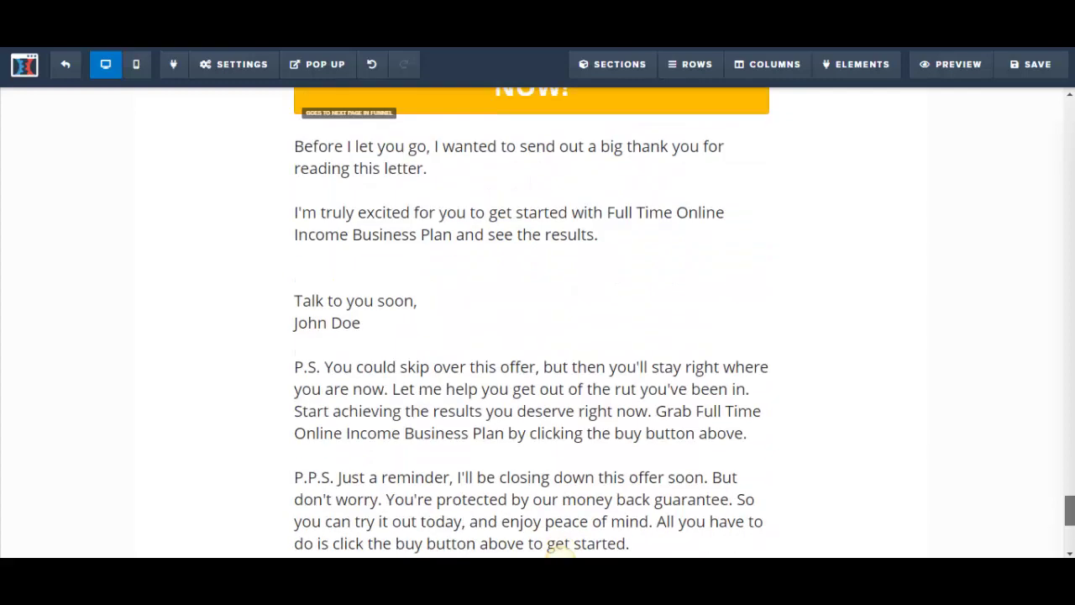
{"action": "scroll", "coordinate": [560, 550], "scroll_direction": "up", "scroll_amount": 3}
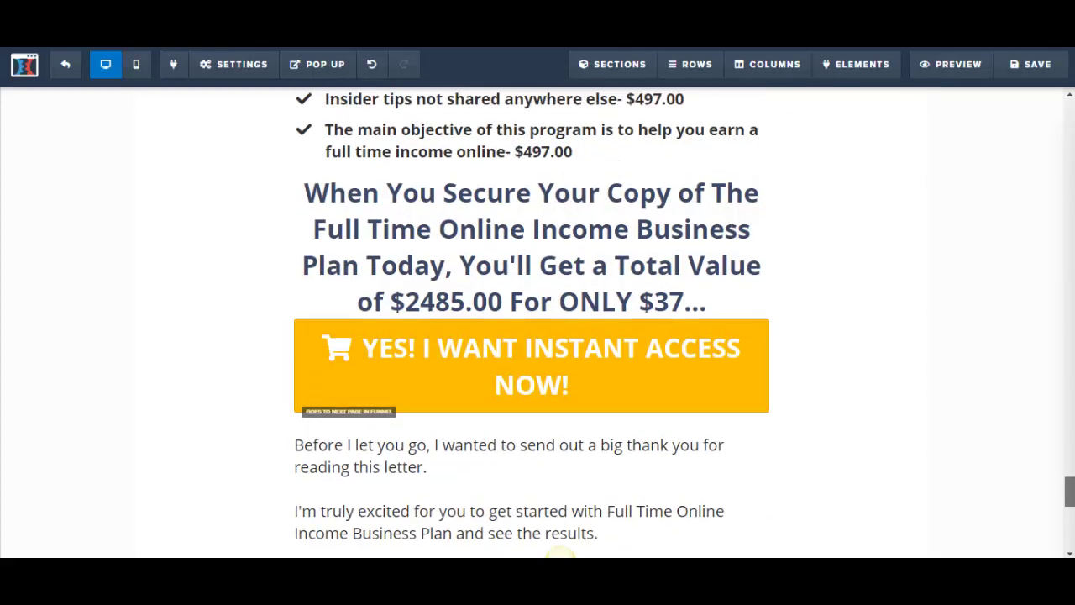
Set the 'YES! I WANT INSTANT ACCESS NOW!' button's action to Submit Order / Submit Form
{"action": "left_click", "coordinate": [729, 373]}
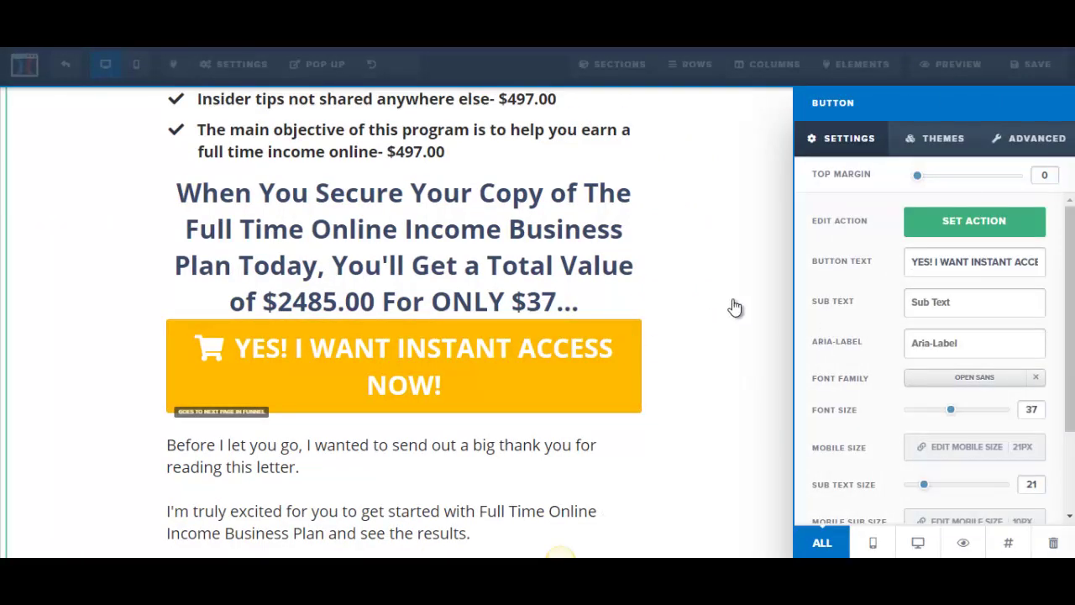
{"action": "left_click", "coordinate": [972, 223]}
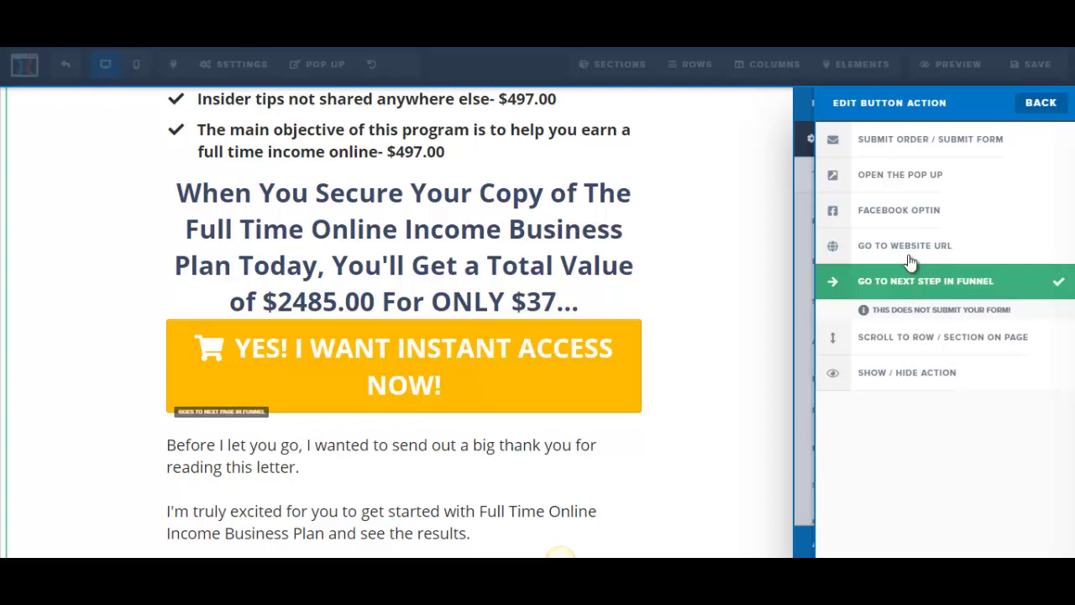
{"action": "left_click", "coordinate": [910, 259]}
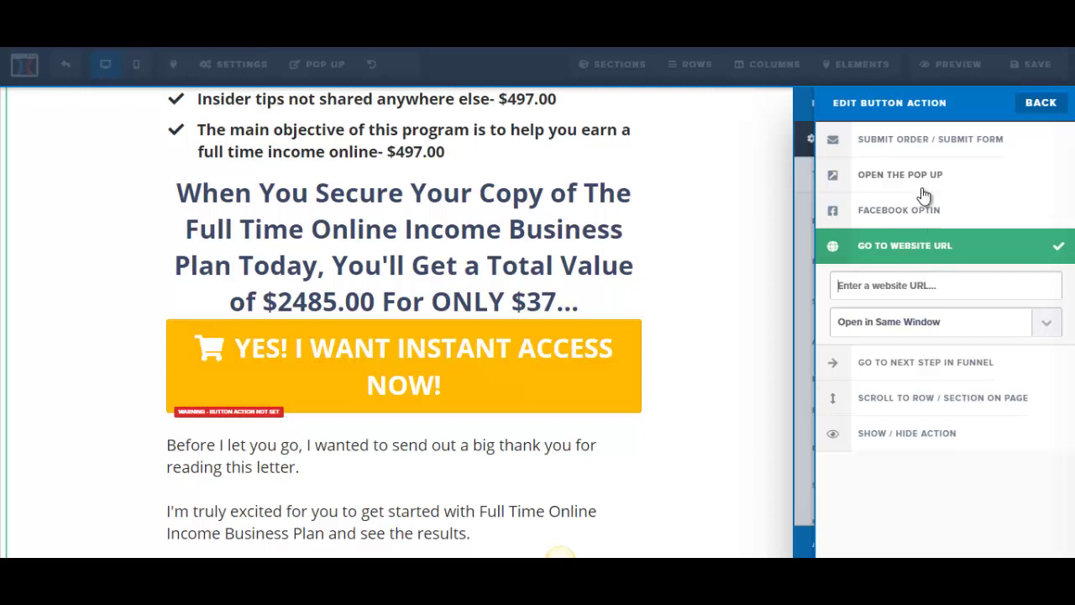
{"action": "left_click", "coordinate": [924, 144]}
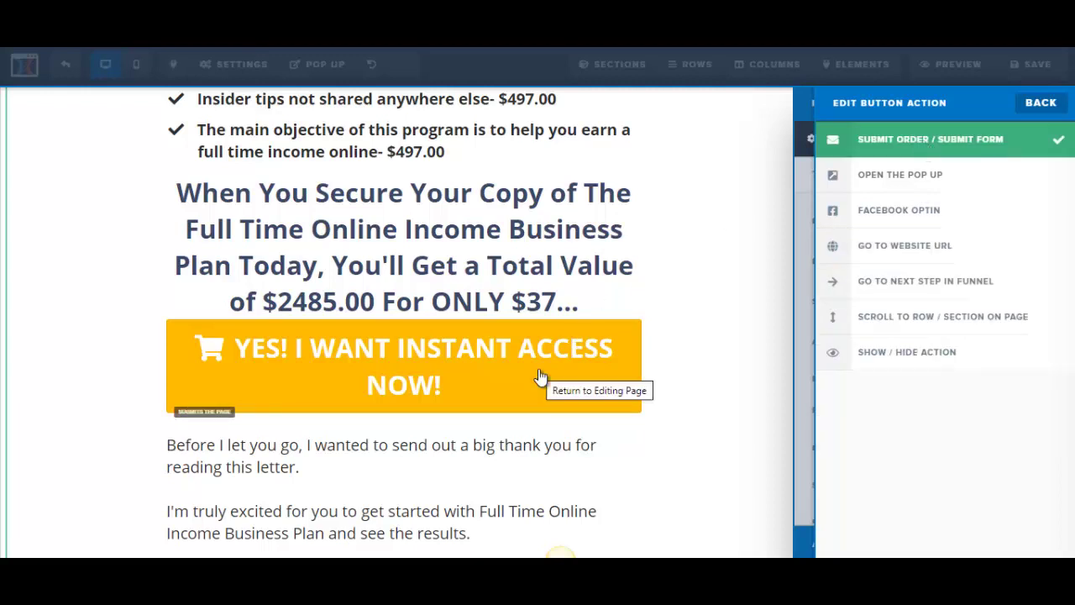
{"action": "left_click", "coordinate": [629, 305]}
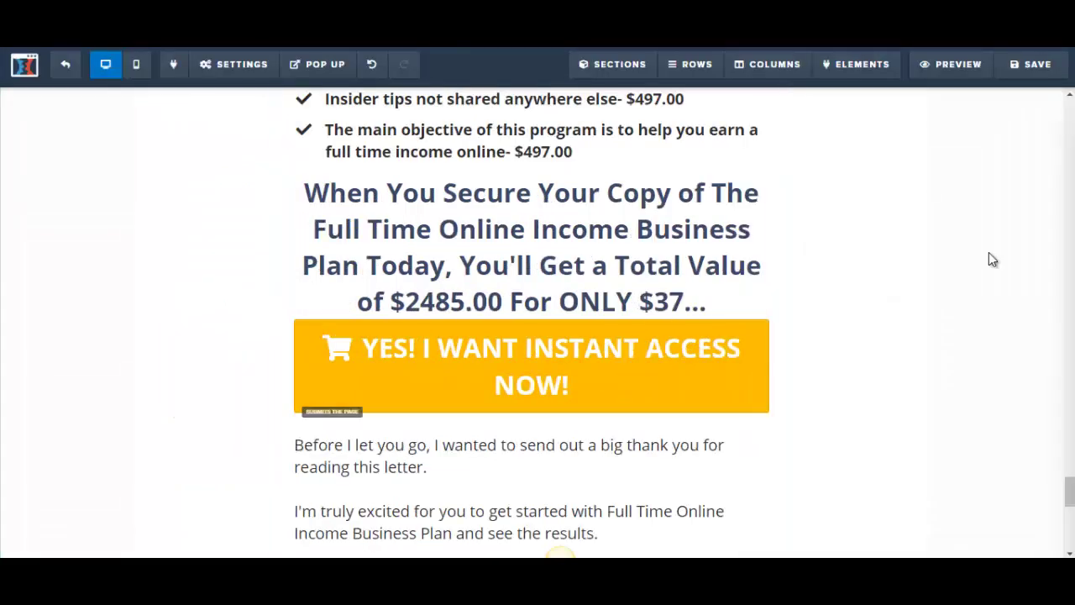
{"action": "left_click", "coordinate": [217, 74]}
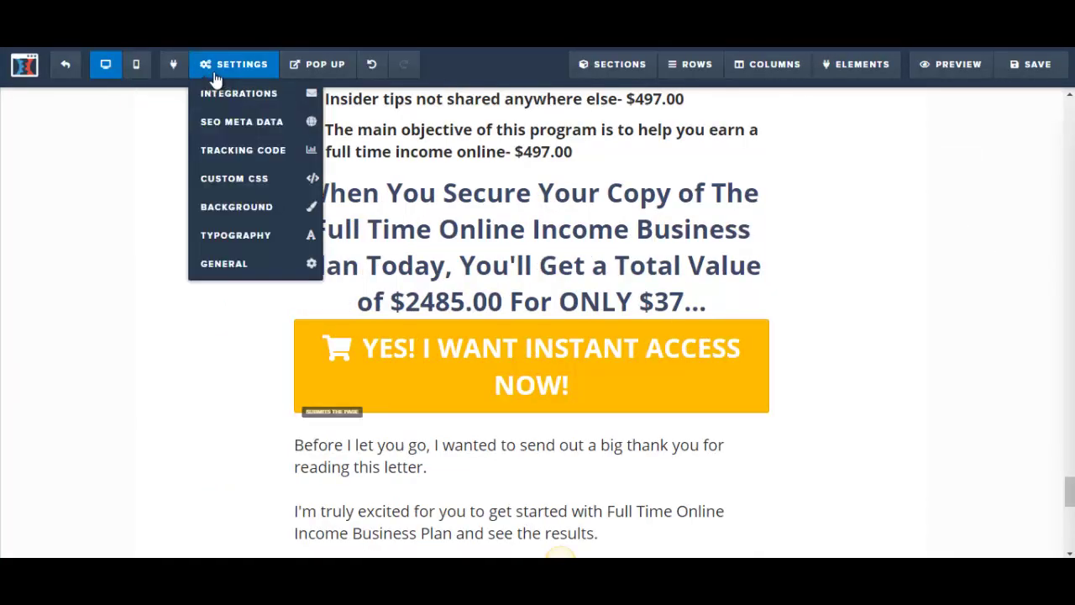
{"action": "left_click", "coordinate": [224, 264]}
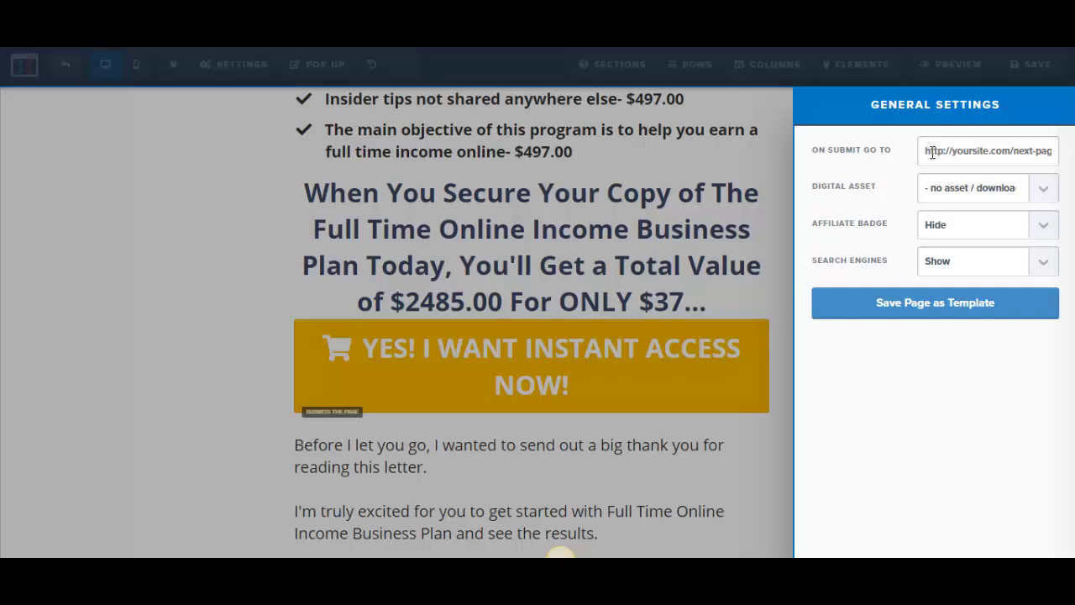
{"action": "key", "text": "Escape"}
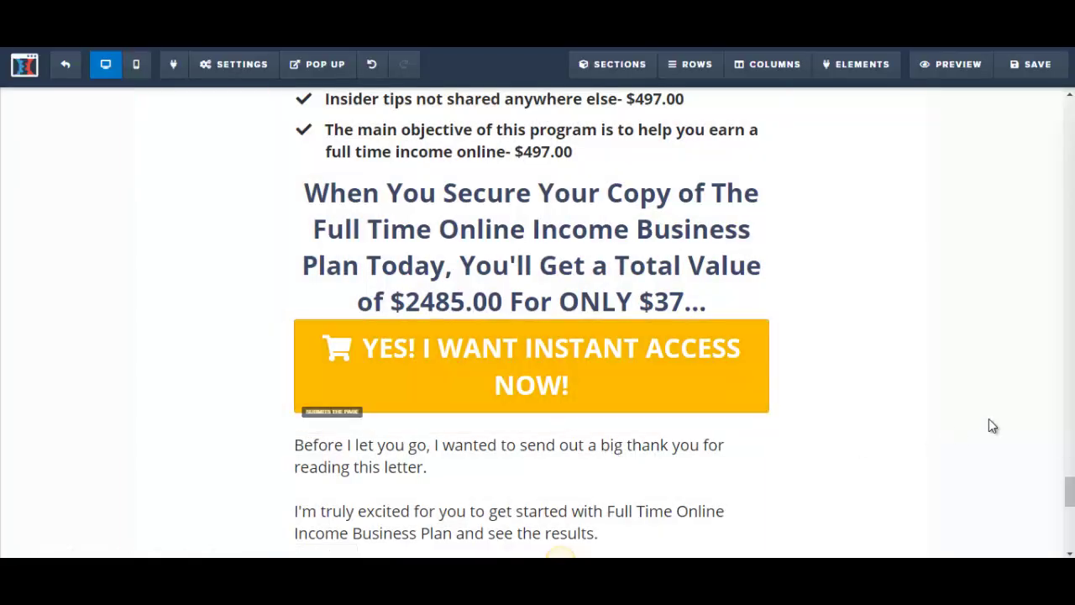
Insert an image element between the price headline and the buy button
{"action": "mouse_move", "coordinate": [643, 382]}
{"action": "mouse_move", "coordinate": [549, 300]}
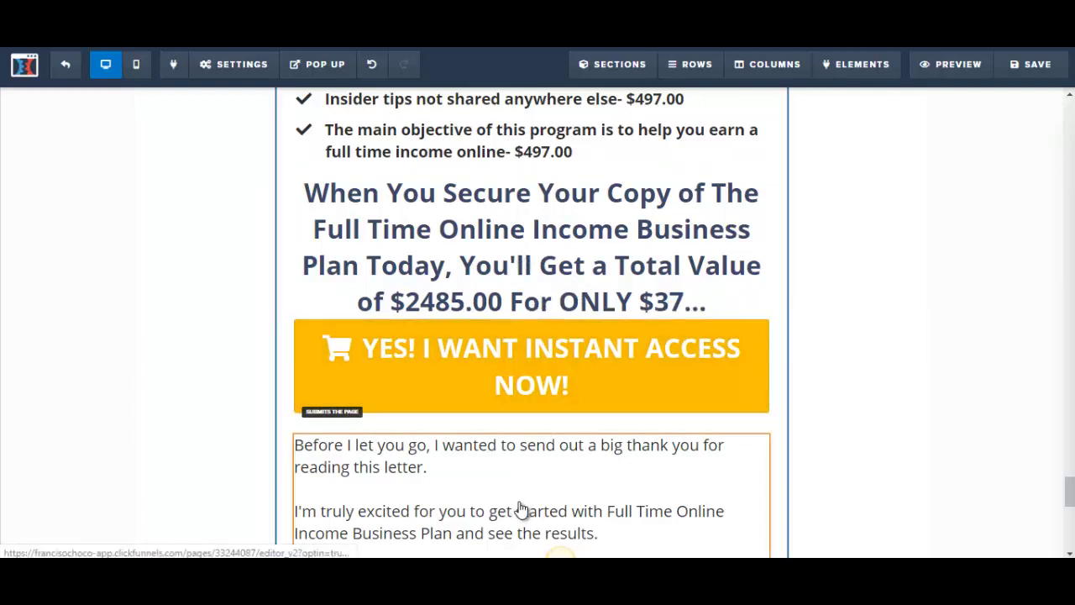
{"action": "mouse_move", "coordinate": [533, 323]}
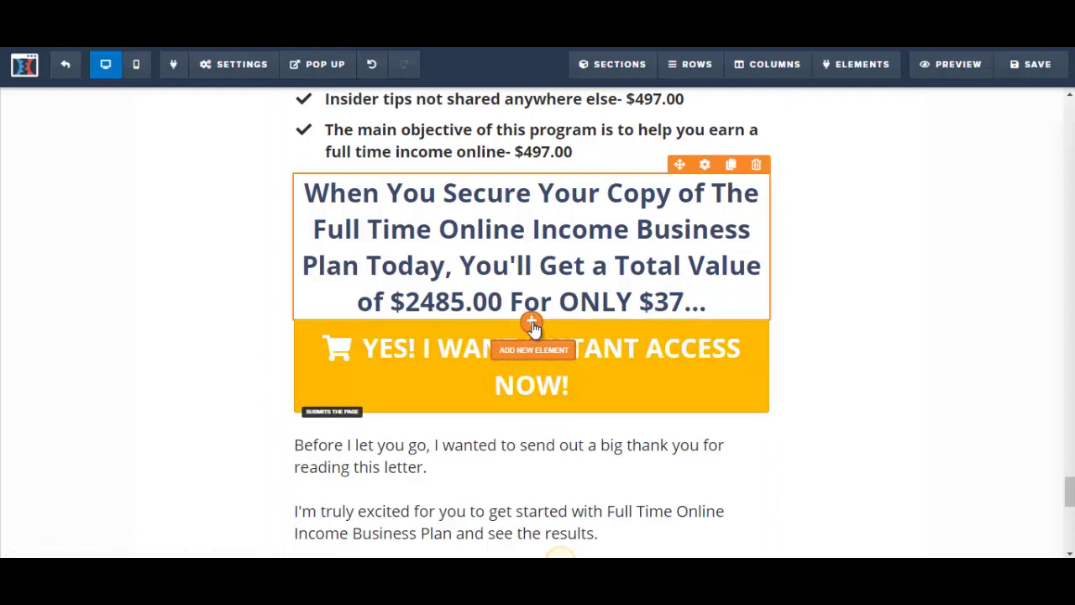
{"action": "left_click", "coordinate": [533, 323]}
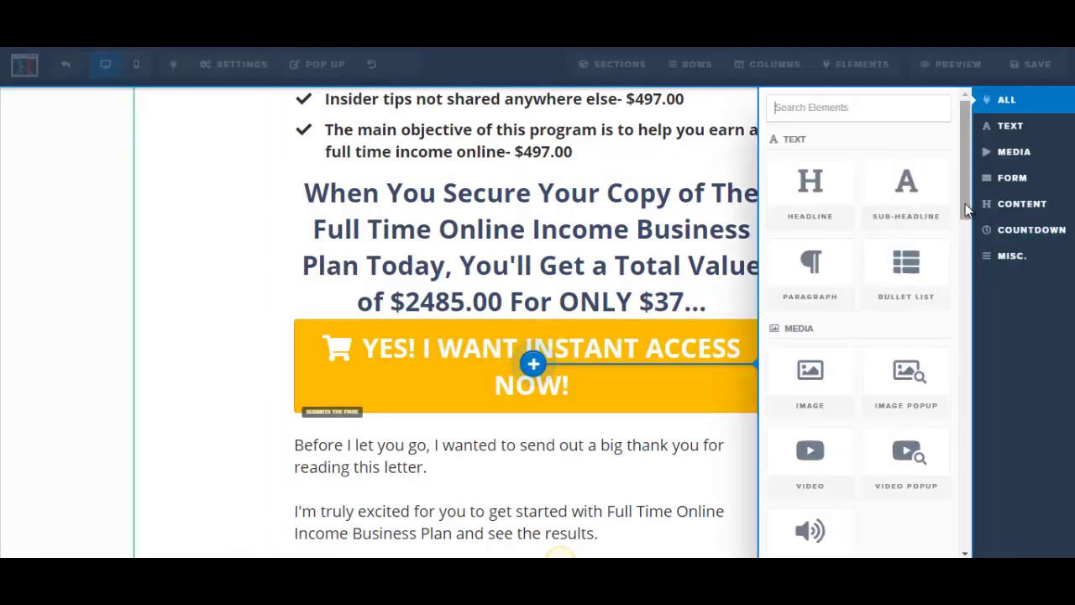
{"action": "left_click_drag", "start_coordinate": [965, 203], "coordinate": [965, 223]}
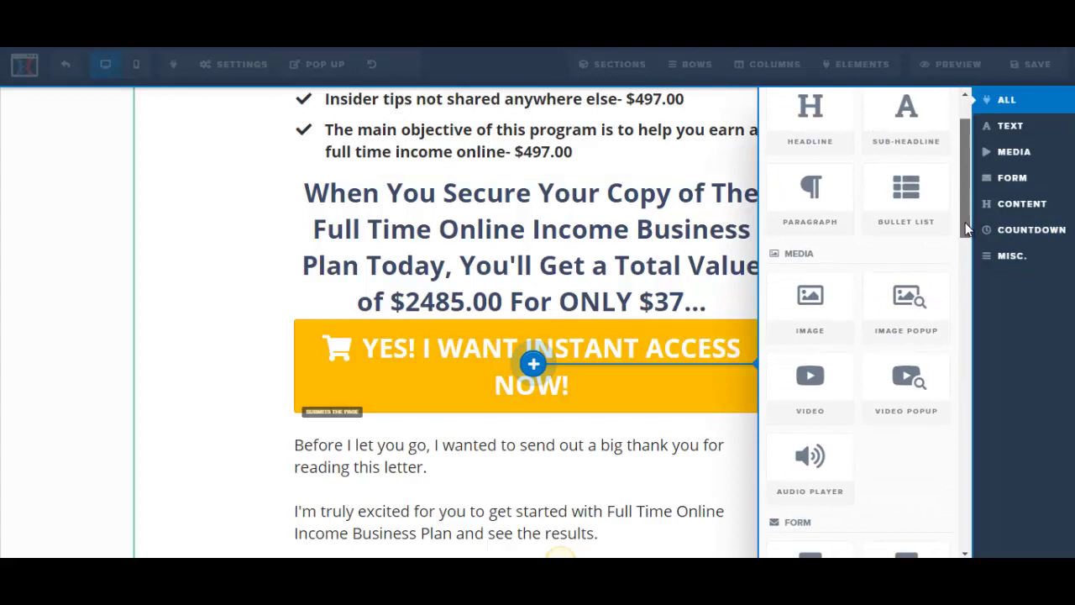
{"action": "left_click", "coordinate": [806, 332]}
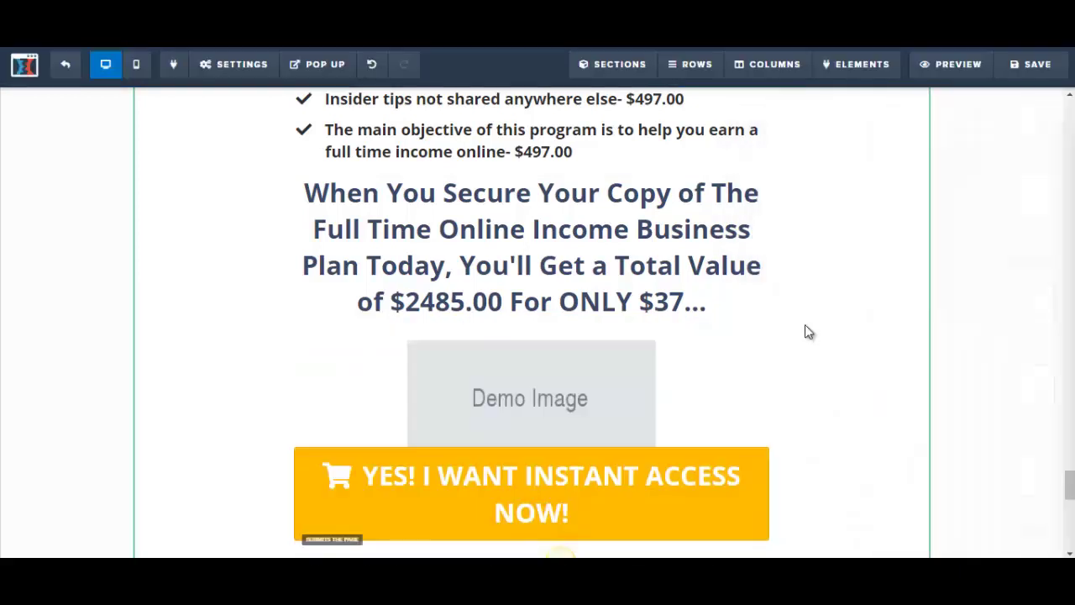
Set the new image's link URL to '#'
{"action": "left_click", "coordinate": [594, 398]}
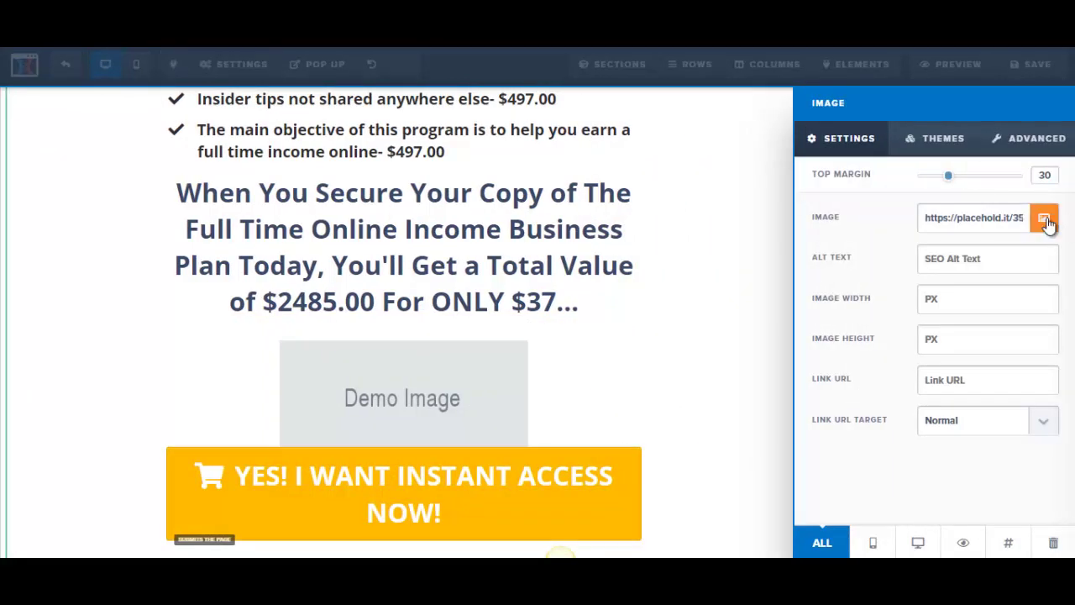
{"action": "left_click", "coordinate": [935, 385]}
{"action": "type", "text": "#"}
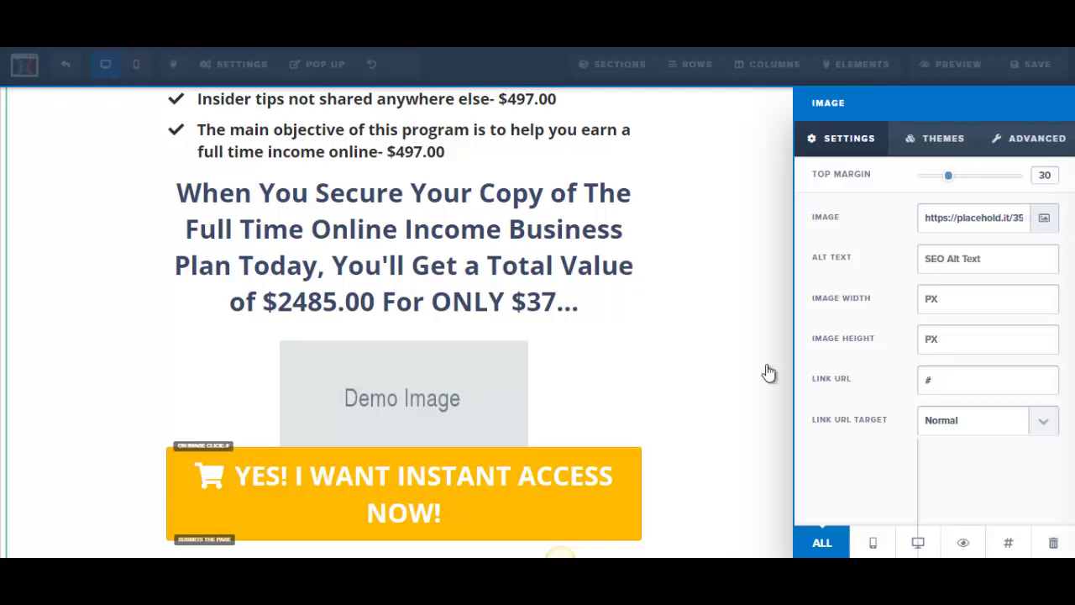
{"action": "left_click", "coordinate": [501, 399]}
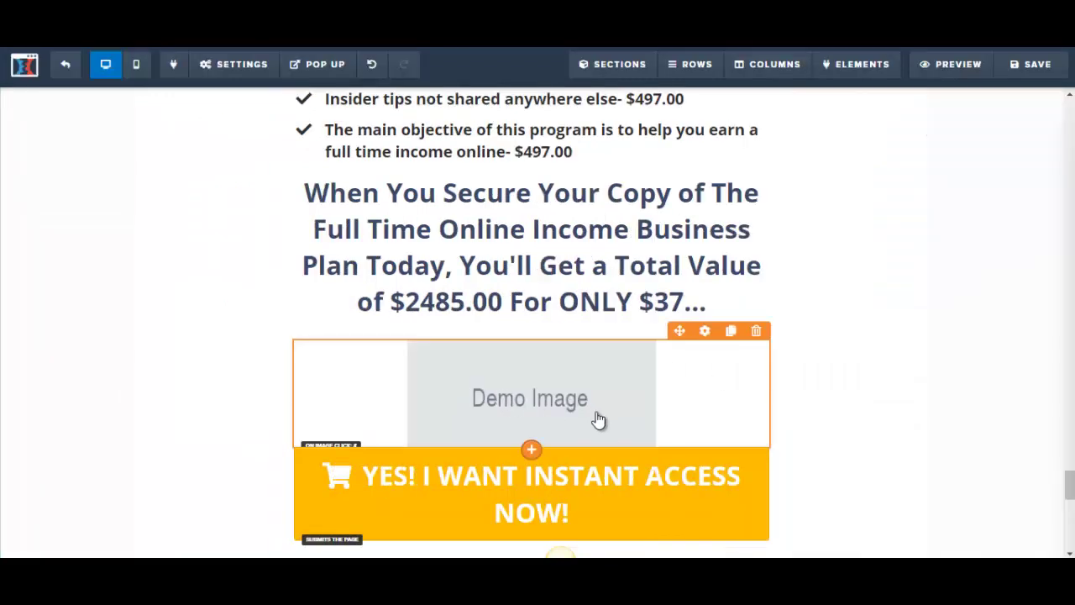
Insert a 'Click to Sign Up' button below the demo image
{"action": "mouse_move", "coordinate": [532, 453]}
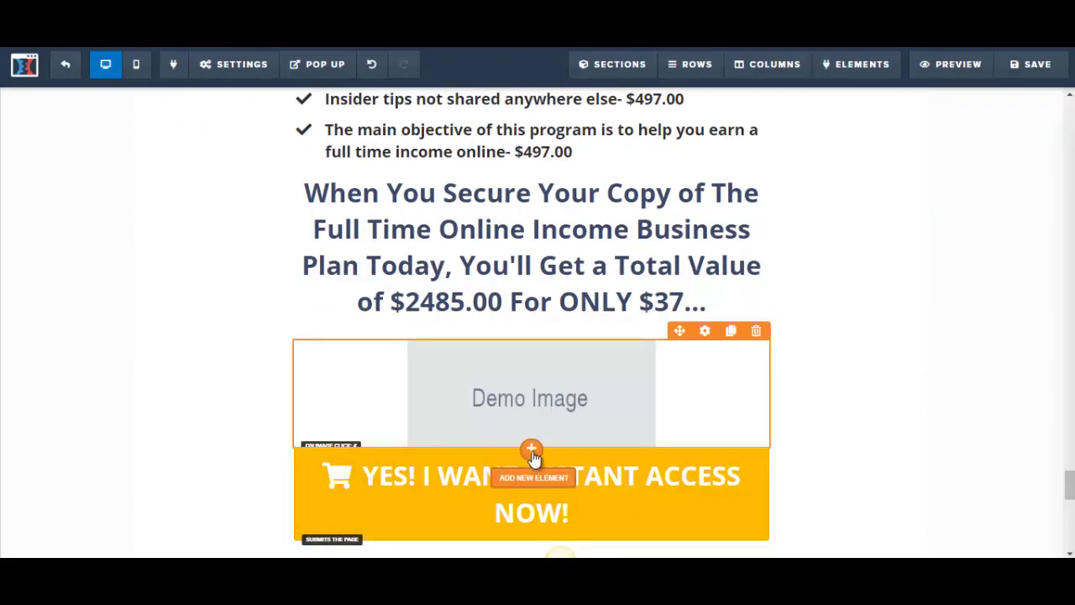
{"action": "left_click", "coordinate": [532, 453]}
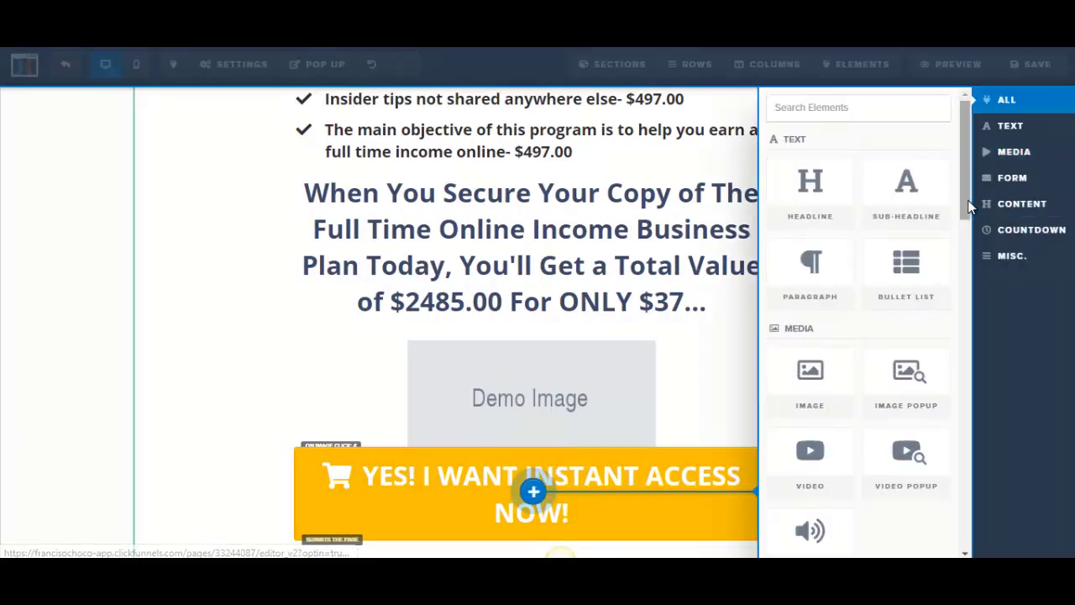
{"action": "scroll", "coordinate": [968, 247], "scroll_direction": "down", "scroll_amount": 2}
{"action": "scroll", "coordinate": [968, 247], "scroll_direction": "down", "scroll_amount": 2}
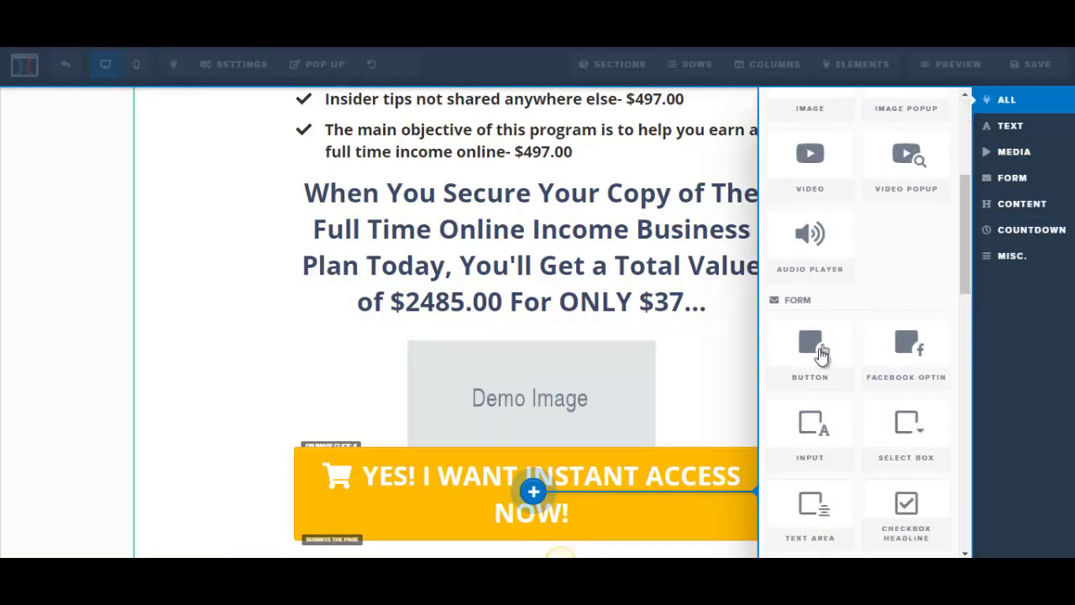
{"action": "left_click", "coordinate": [804, 368]}
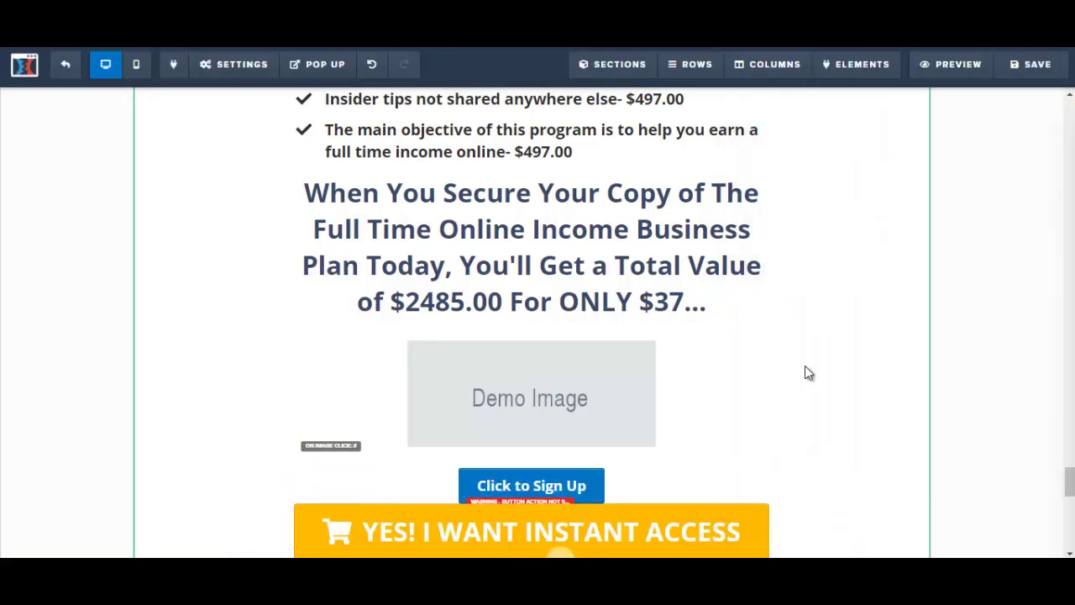
{"action": "scroll", "coordinate": [1071, 490], "scroll_direction": "down", "scroll_amount": 2}
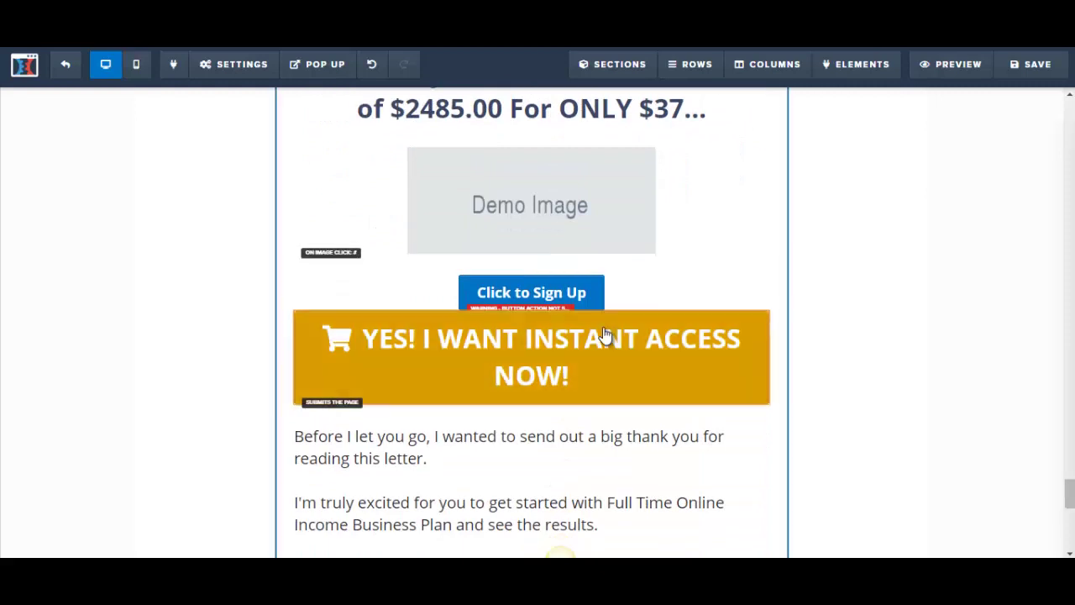
Check the Click to Sign Up button's action, then scroll toward the bottom buy box
{"action": "left_click", "coordinate": [577, 288]}
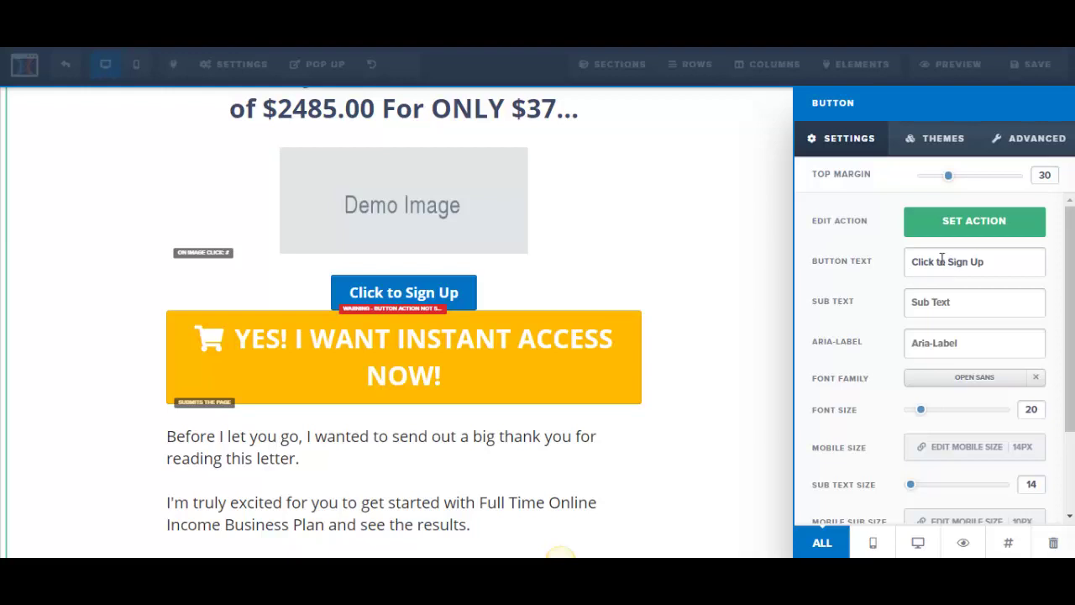
{"action": "left_click", "coordinate": [956, 230]}
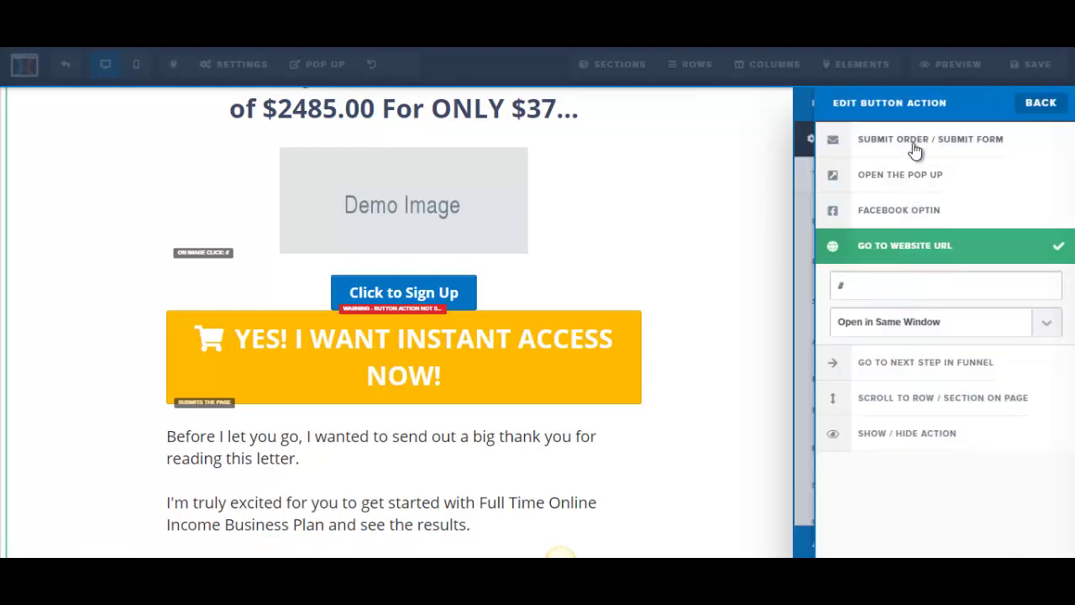
{"action": "left_click", "coordinate": [775, 398]}
{"action": "left_click_drag", "start_coordinate": [1071, 502], "coordinate": [1070, 525]}
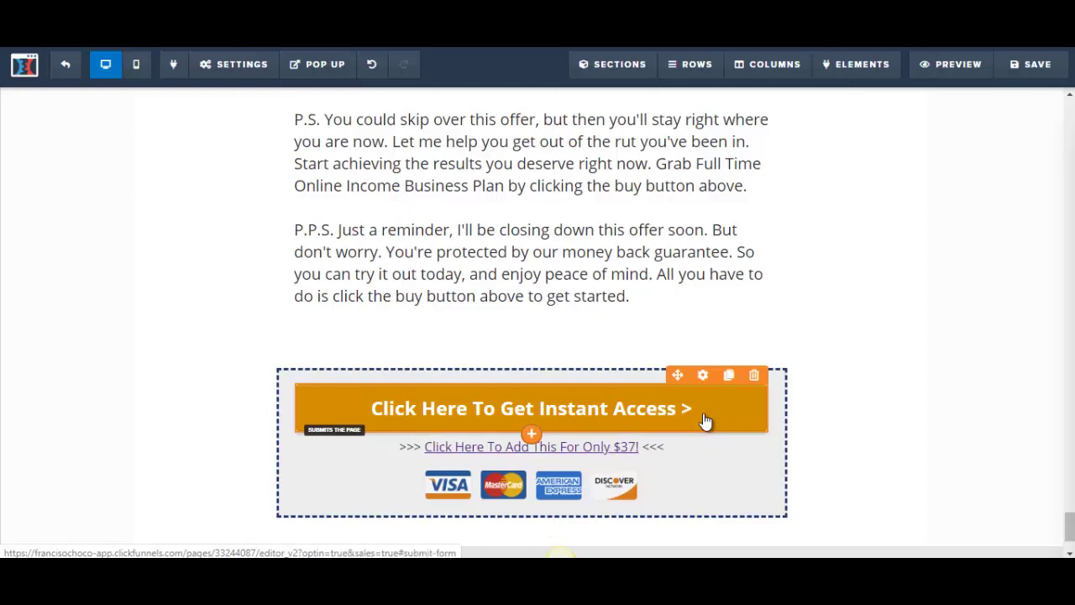
Inspect the bottom instant-access button's action and the $37 add-on link's settings
{"action": "left_click", "coordinate": [706, 420]}
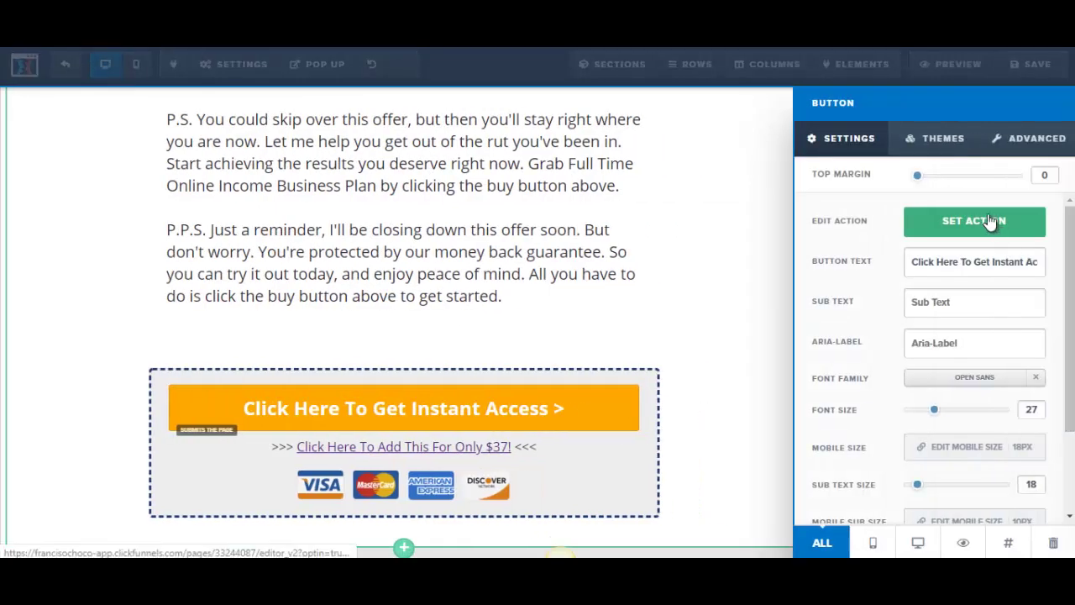
{"action": "left_click", "coordinate": [993, 221]}
{"action": "left_click", "coordinate": [537, 274]}
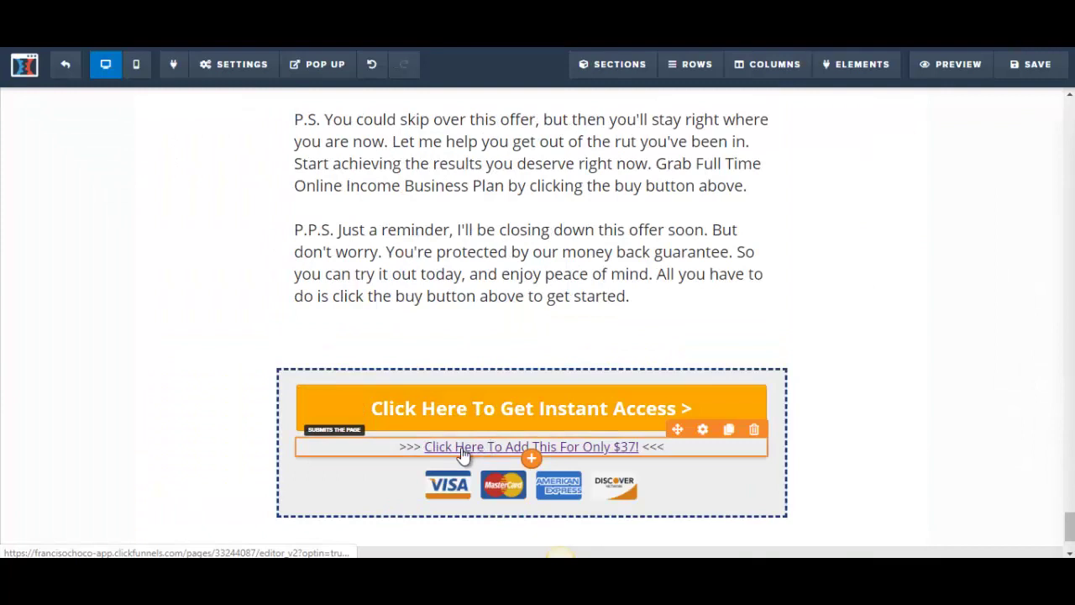
{"action": "left_click", "coordinate": [591, 454]}
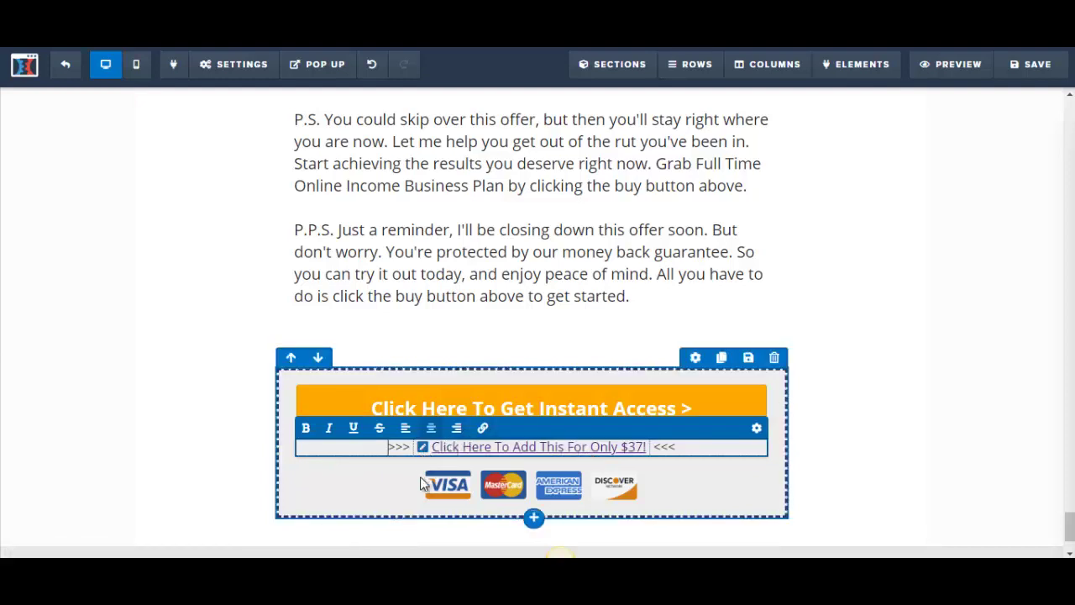
{"action": "left_click", "coordinate": [422, 448]}
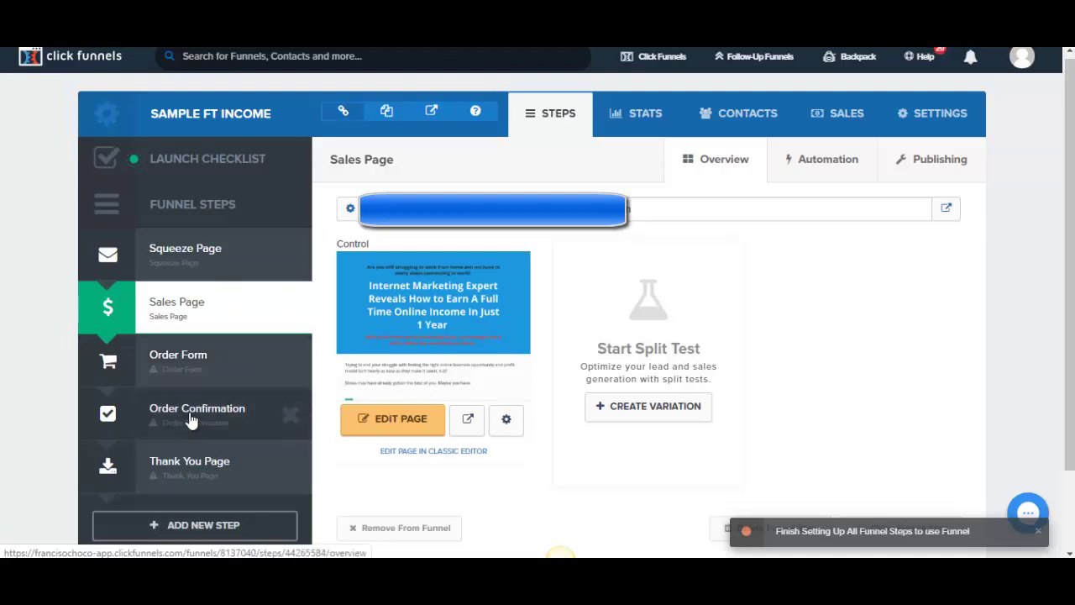
Open the Order Form step, preview the TWO STEP TRIP WIRE - 2 - Order template, and return
{"action": "left_click", "coordinate": [199, 362]}
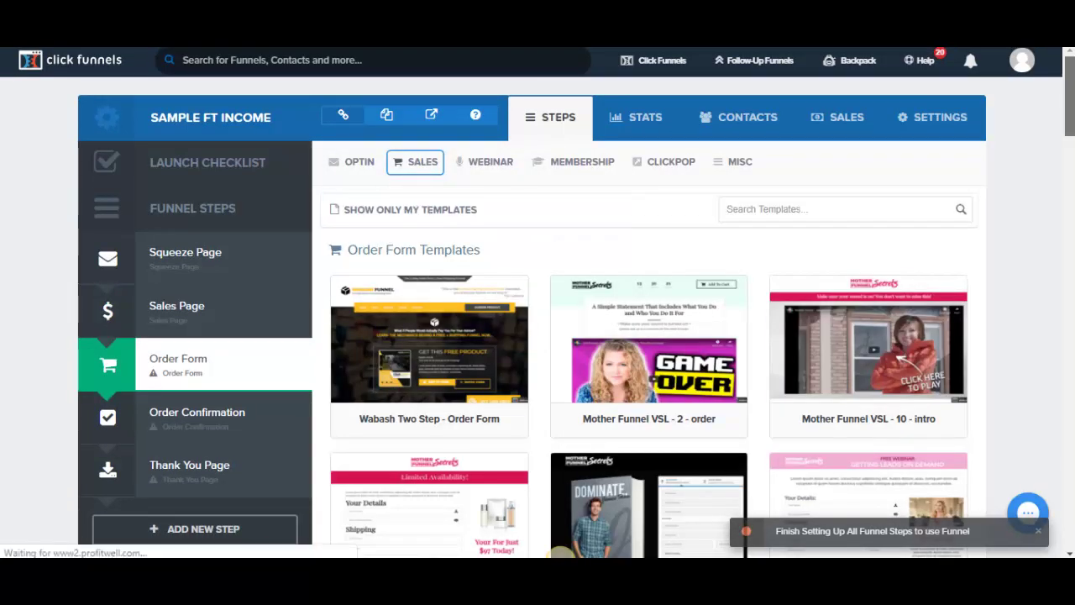
{"action": "scroll", "coordinate": [559, 550], "scroll_direction": "down", "scroll_amount": 3}
{"action": "scroll", "coordinate": [558, 550], "scroll_direction": "down", "scroll_amount": 1}
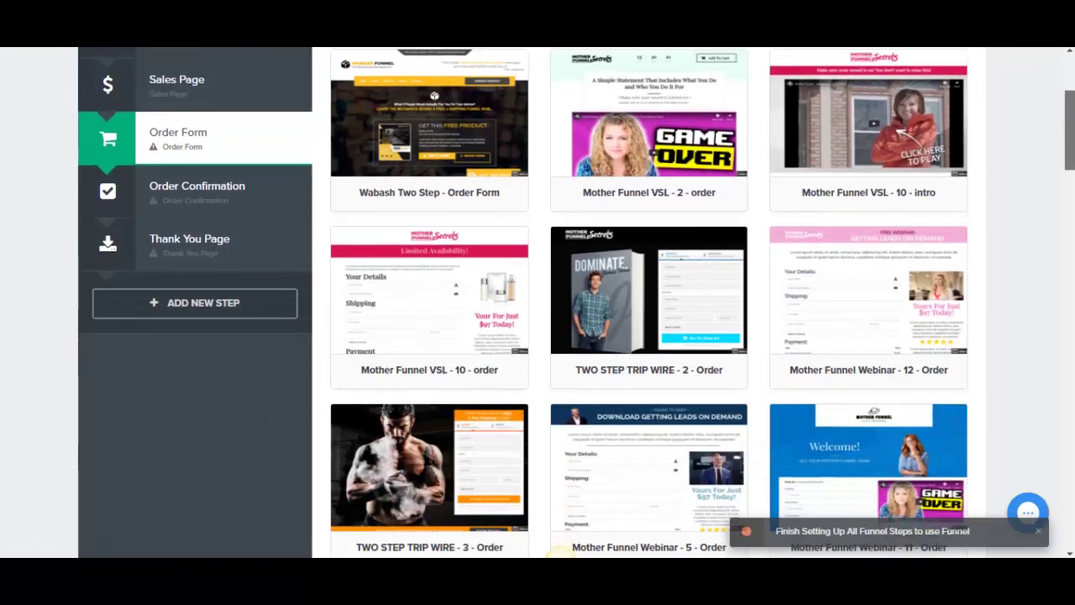
{"action": "scroll", "coordinate": [576, 302], "scroll_direction": "up", "scroll_amount": 1}
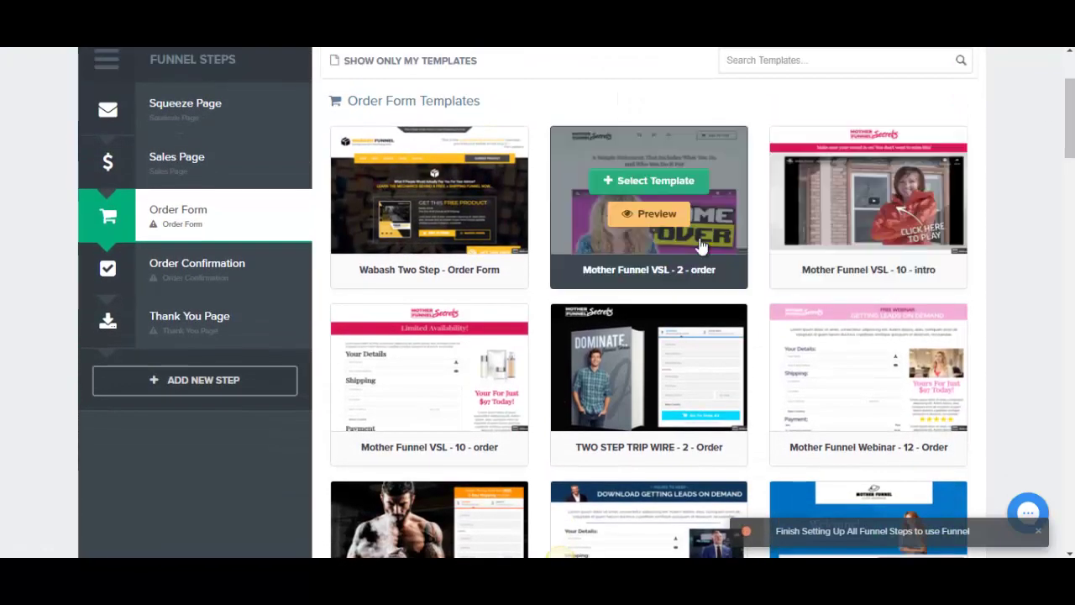
{"action": "mouse_move", "coordinate": [653, 349]}
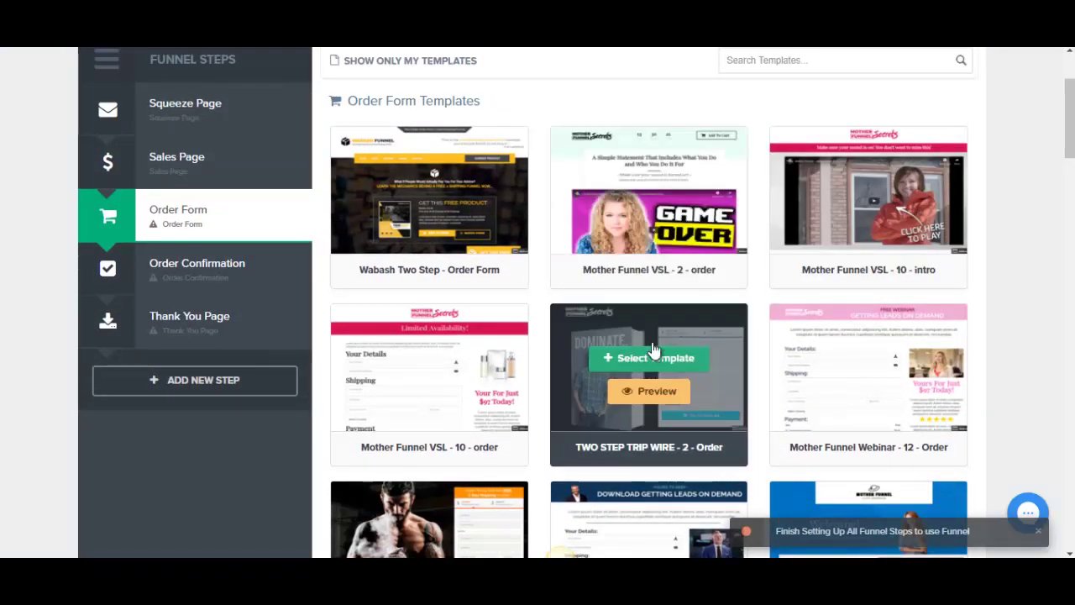
{"action": "left_click", "coordinate": [658, 393]}
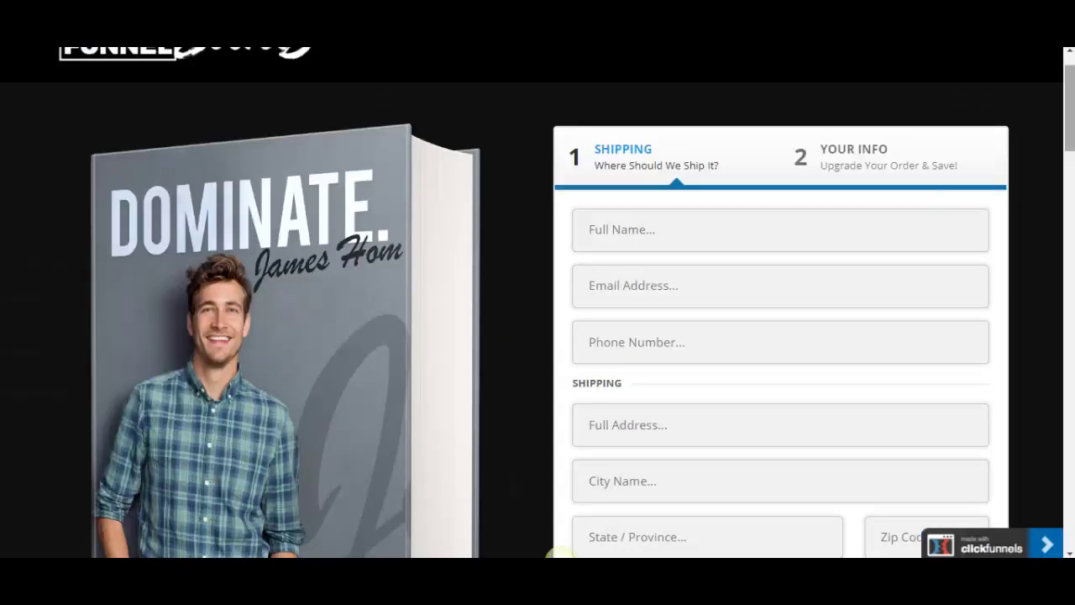
{"action": "scroll", "coordinate": [661, 231], "scroll_direction": "down", "scroll_amount": 10}
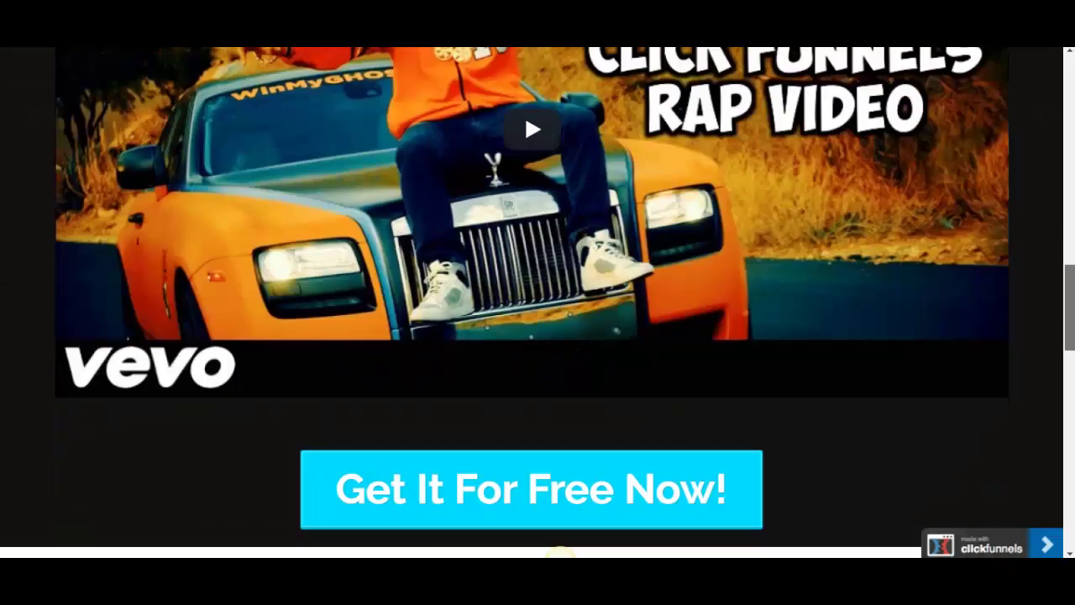
{"action": "scroll", "coordinate": [1071, 82], "scroll_direction": "up", "scroll_amount": 12}
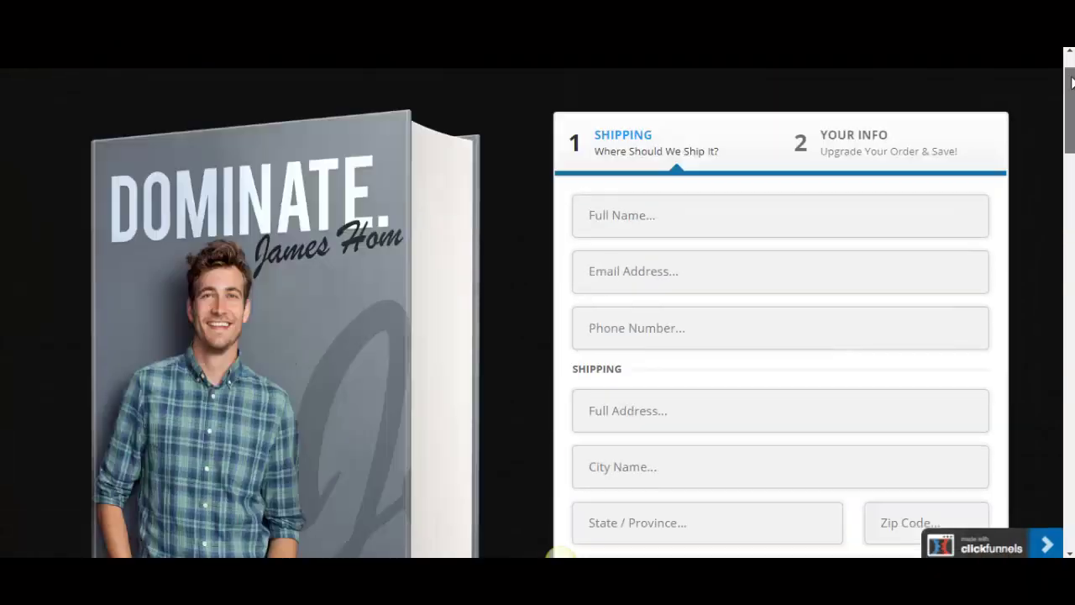
{"action": "left_click_drag", "start_coordinate": [1071, 81], "coordinate": [1068, 59]}
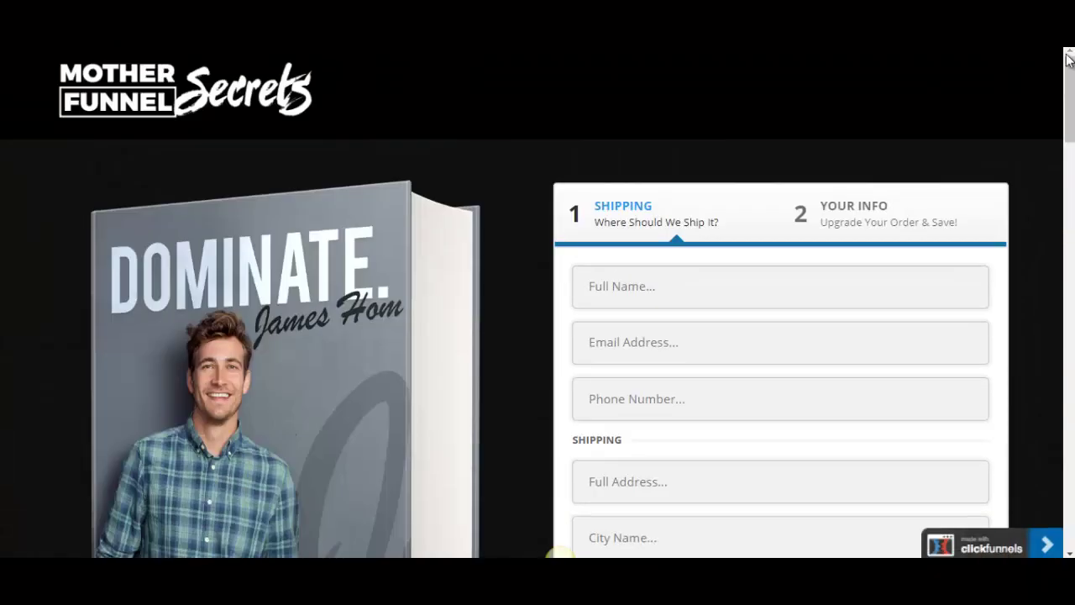
{"action": "key", "text": "alt+Left"}
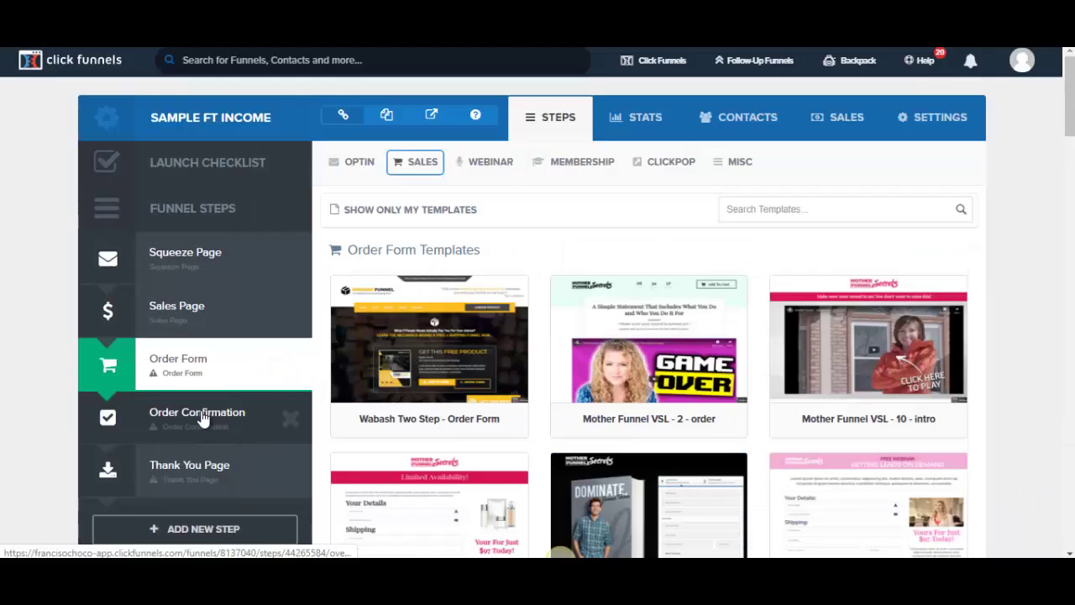
Open the Order Confirmation step, preview the PLF FUNNEL 13 thank-you template, and close it
{"action": "left_click", "coordinate": [197, 434]}
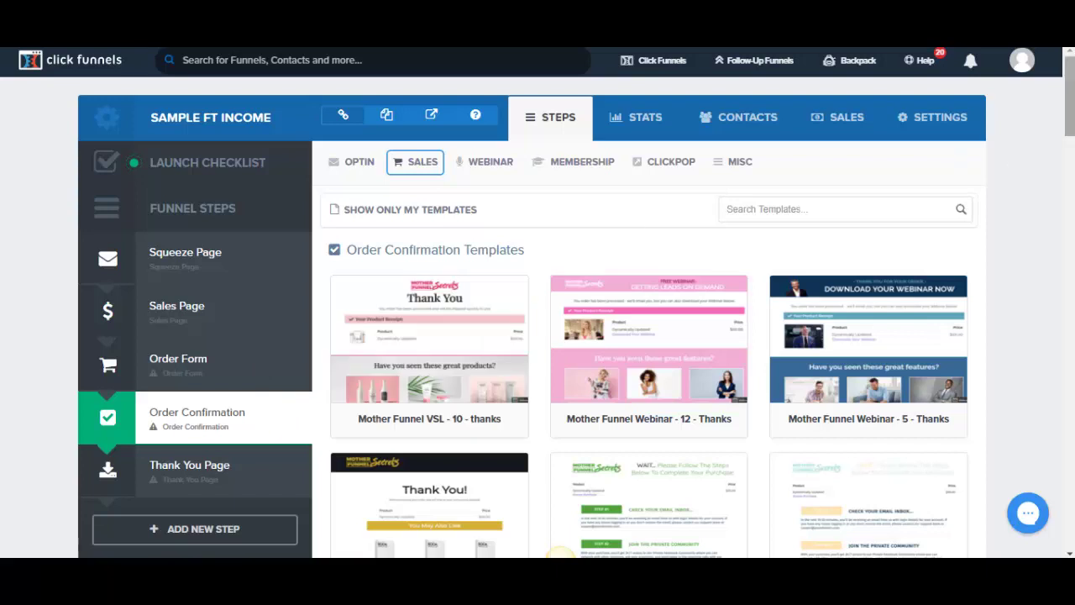
{"action": "scroll", "coordinate": [657, 309], "scroll_direction": "down", "scroll_amount": 2}
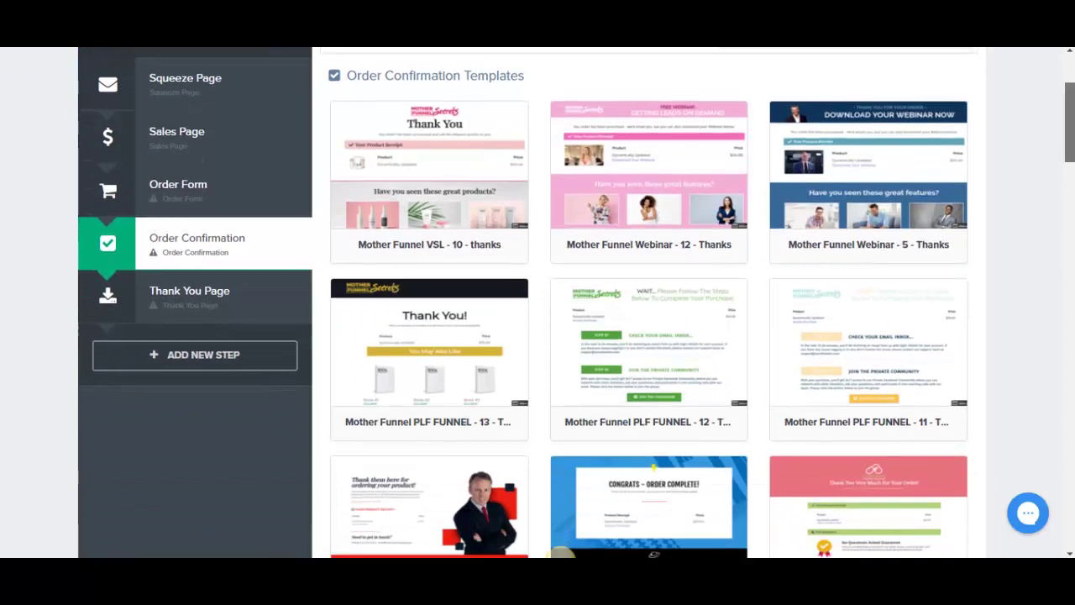
{"action": "scroll", "coordinate": [1072, 210], "scroll_direction": "down", "scroll_amount": 1}
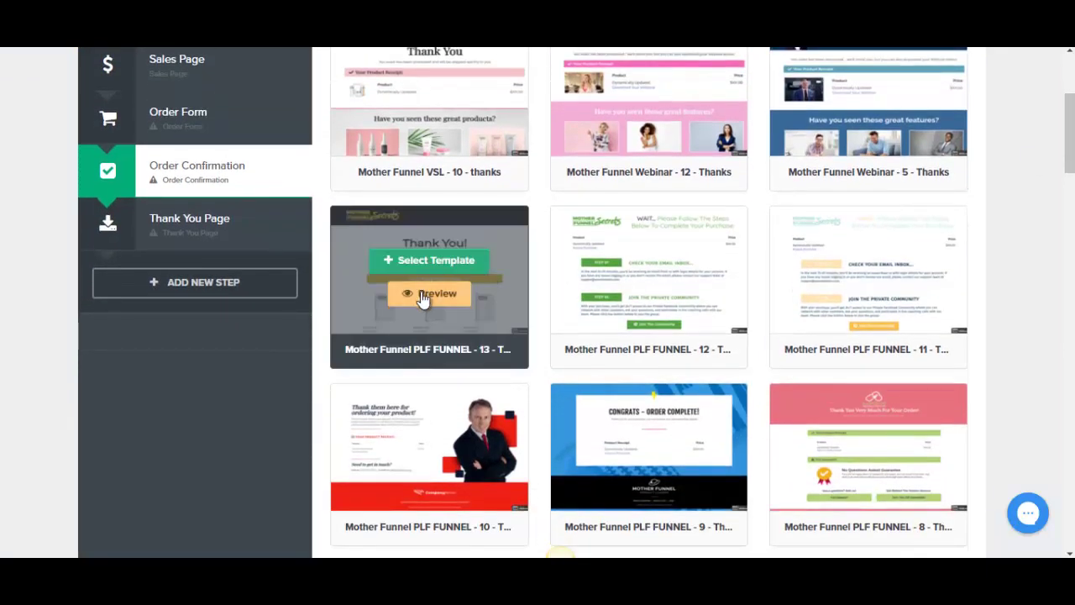
{"action": "left_click", "coordinate": [422, 294]}
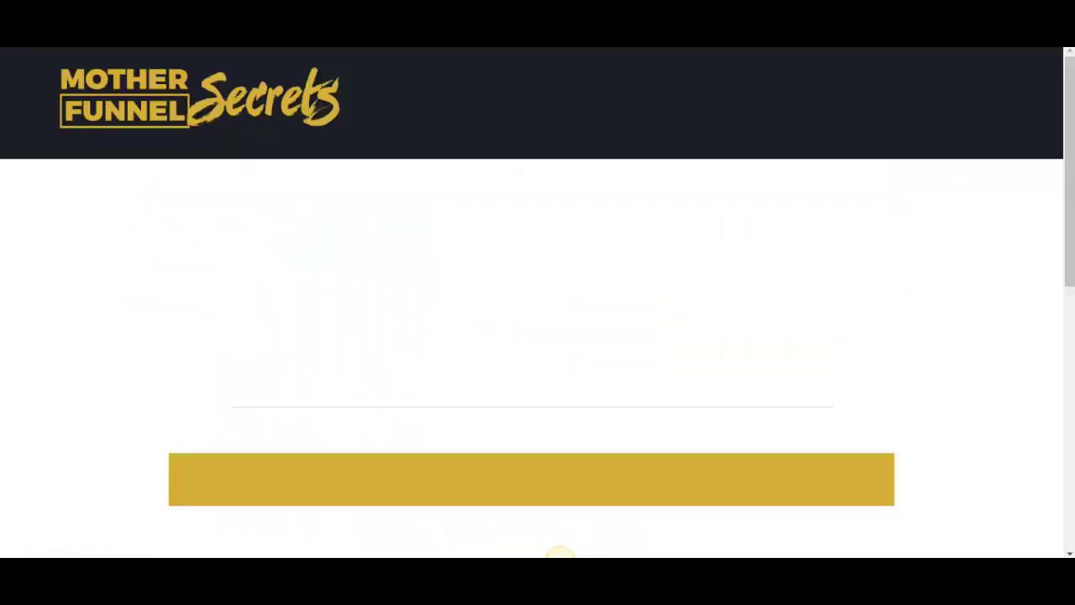
{"action": "scroll", "coordinate": [607, 213], "scroll_direction": "down", "scroll_amount": 1}
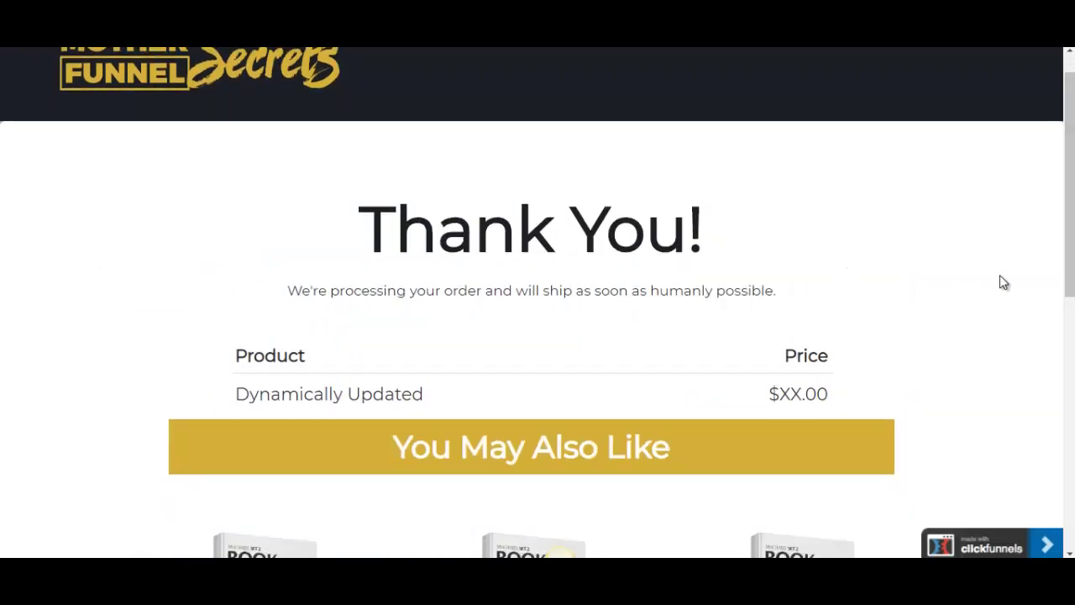
{"action": "scroll", "coordinate": [999, 282], "scroll_direction": "down", "scroll_amount": 4}
{"action": "scroll", "coordinate": [664, 202], "scroll_direction": "up", "scroll_amount": 5}
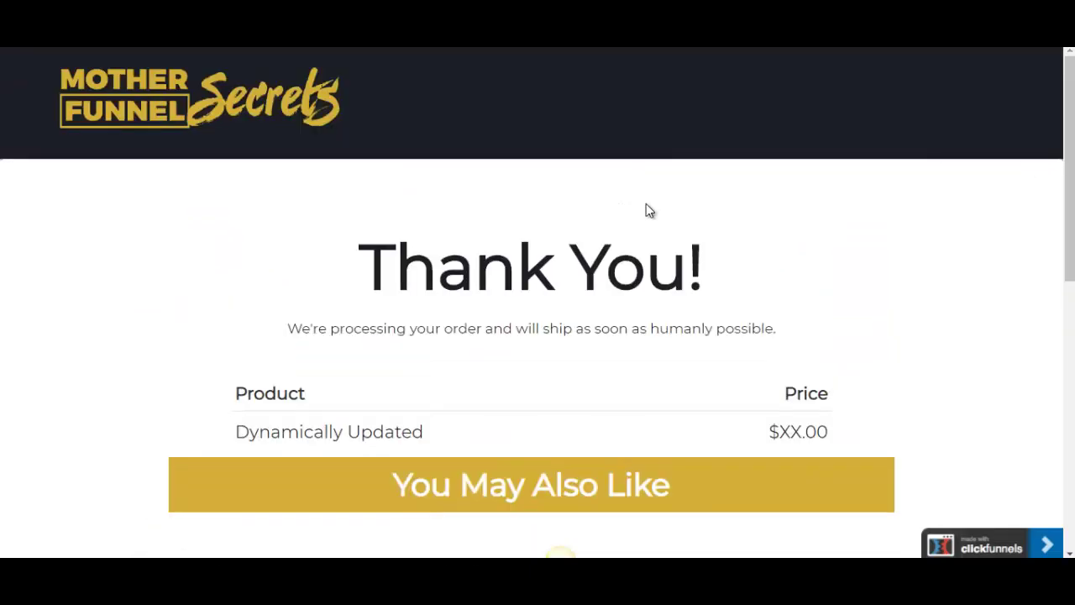
{"action": "key", "text": "ctrl+w"}
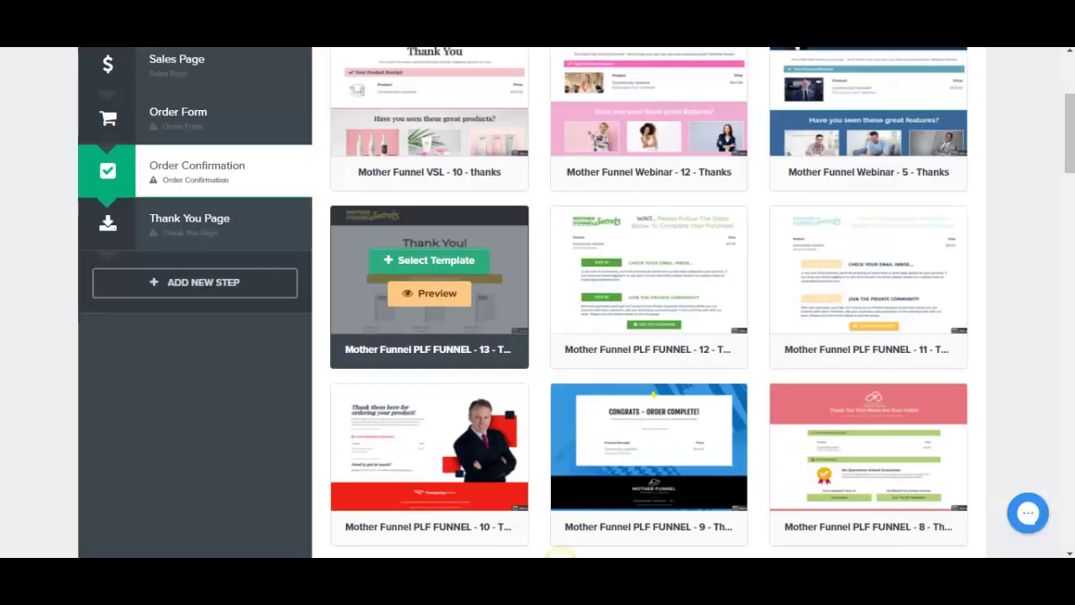
{"action": "scroll", "coordinate": [440, 257], "scroll_direction": "up", "scroll_amount": 3}
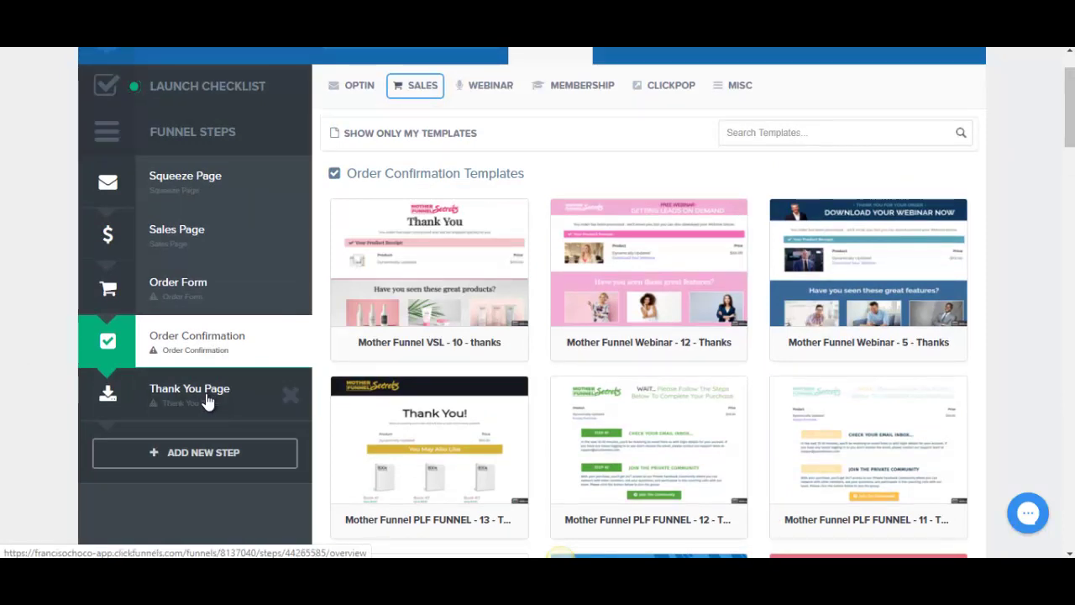
Create a visible funnel step named 'demo', then go to the Thank You Page step's templates
{"action": "left_click", "coordinate": [192, 459]}
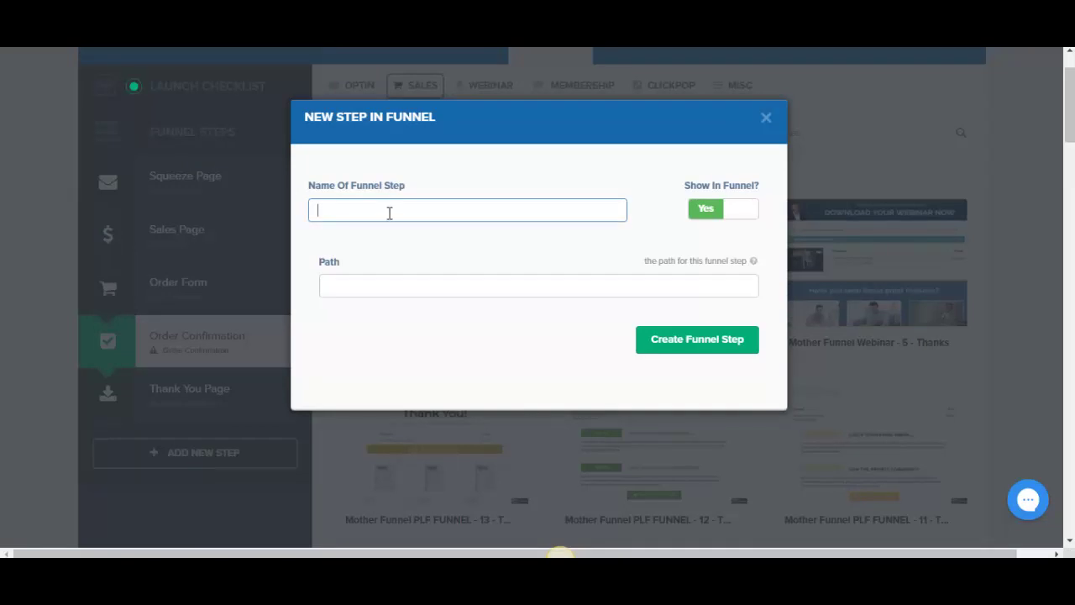
{"action": "left_click", "coordinate": [683, 191]}
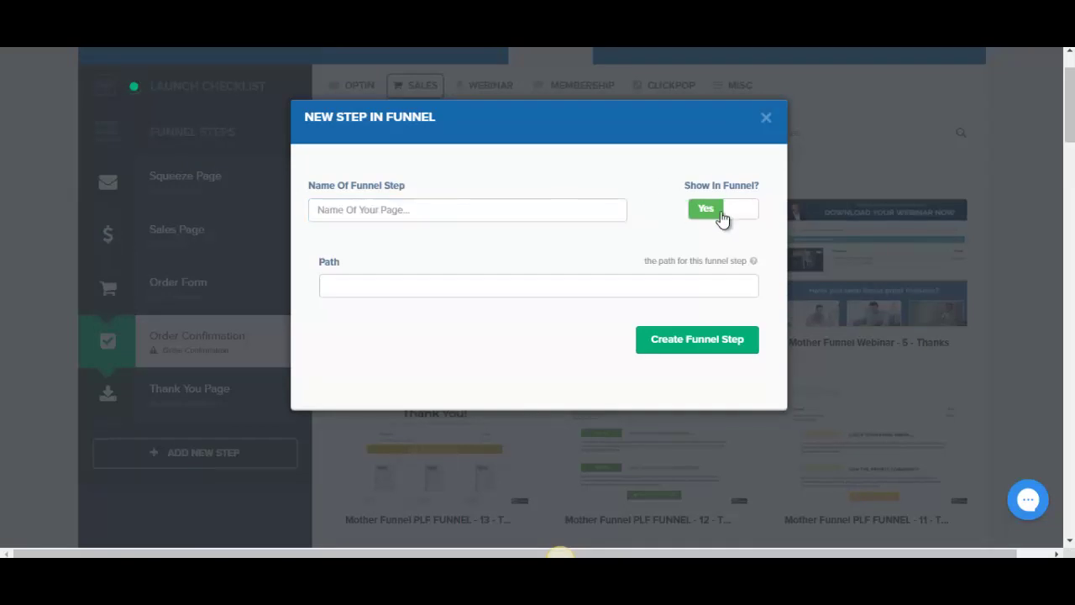
{"action": "left_click", "coordinate": [727, 217]}
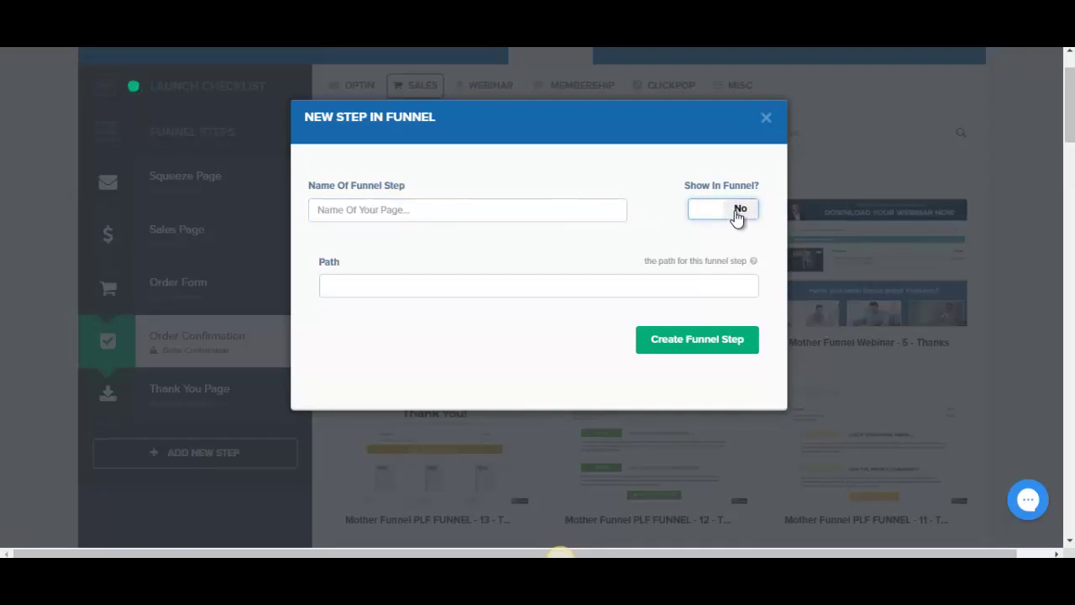
{"action": "left_click", "coordinate": [712, 216]}
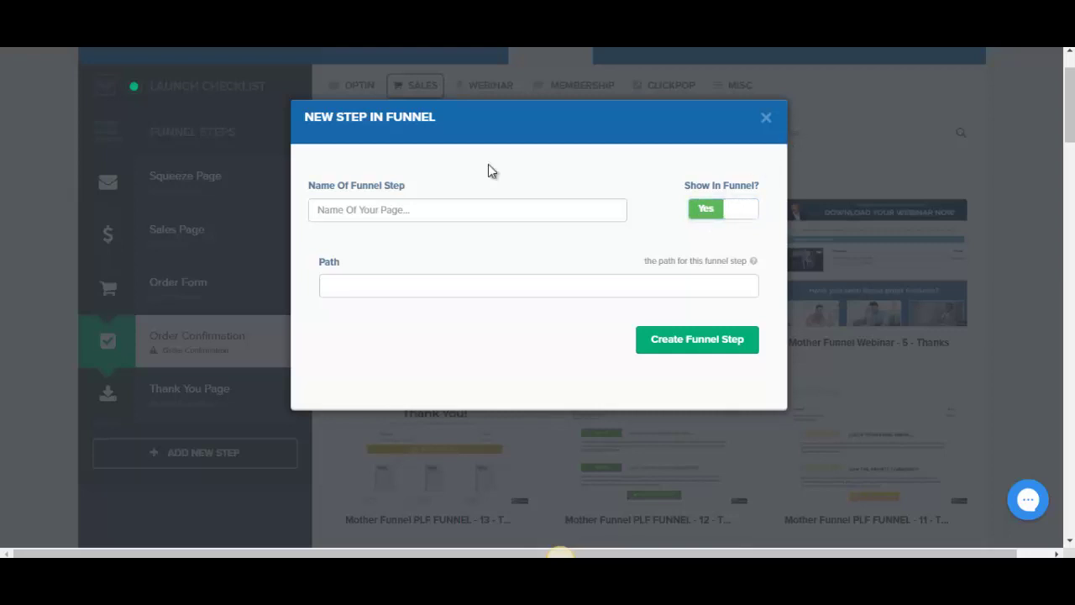
{"action": "left_click", "coordinate": [440, 210]}
{"action": "type", "text": "demo"}
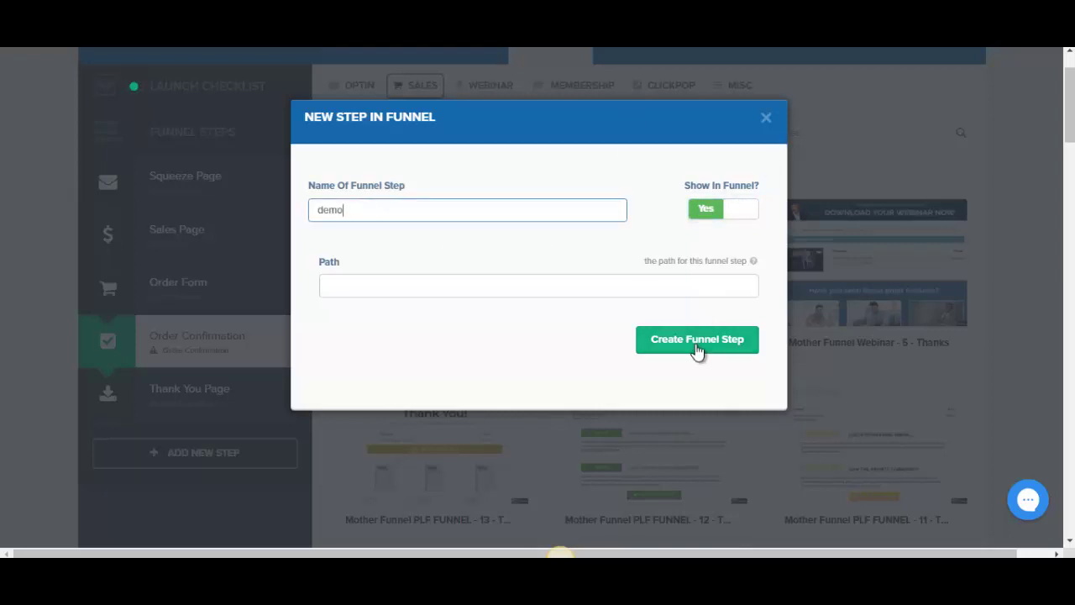
{"action": "left_click", "coordinate": [696, 350]}
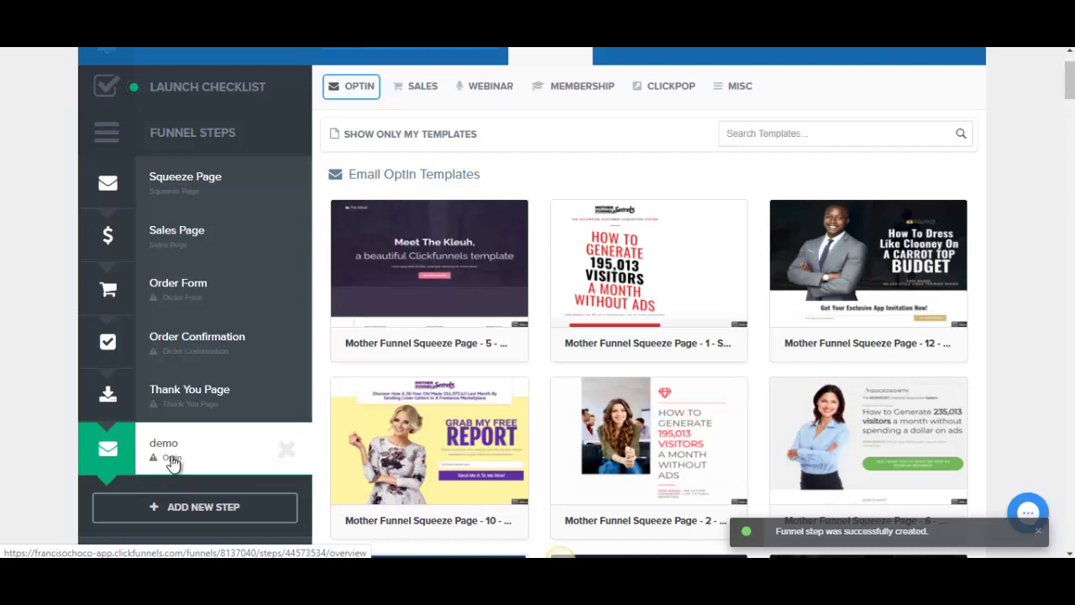
{"action": "left_click", "coordinate": [247, 456]}
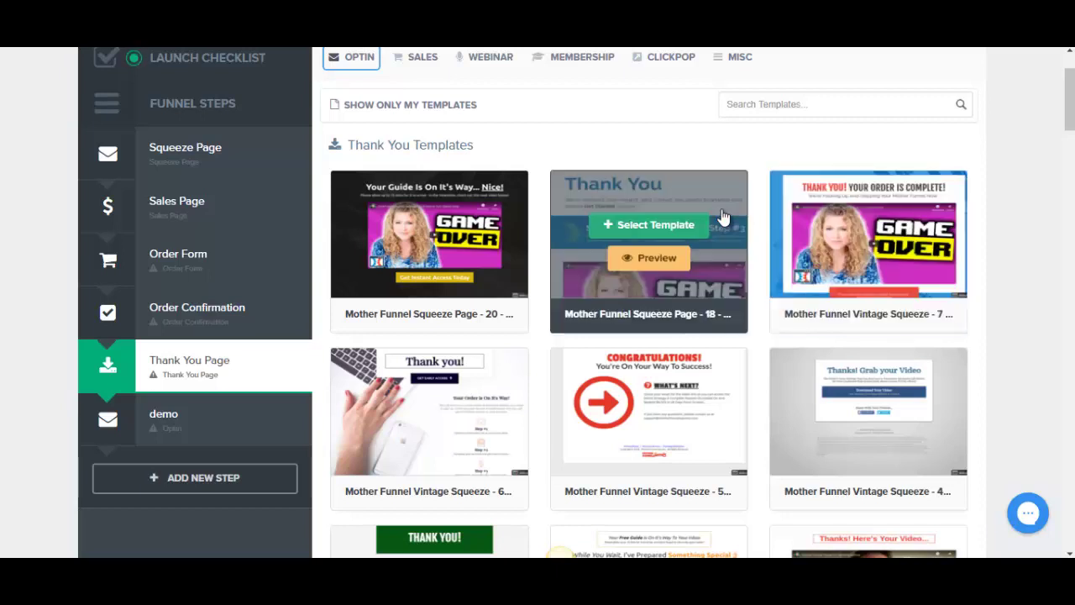
{"action": "left_click", "coordinate": [362, 58]}
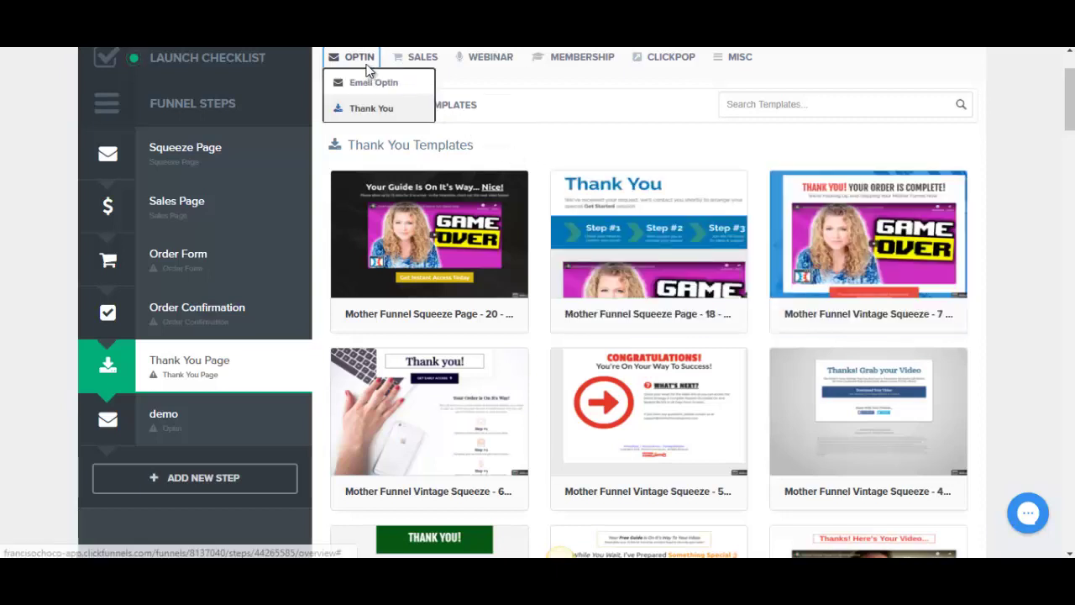
{"action": "left_click", "coordinate": [370, 109]}
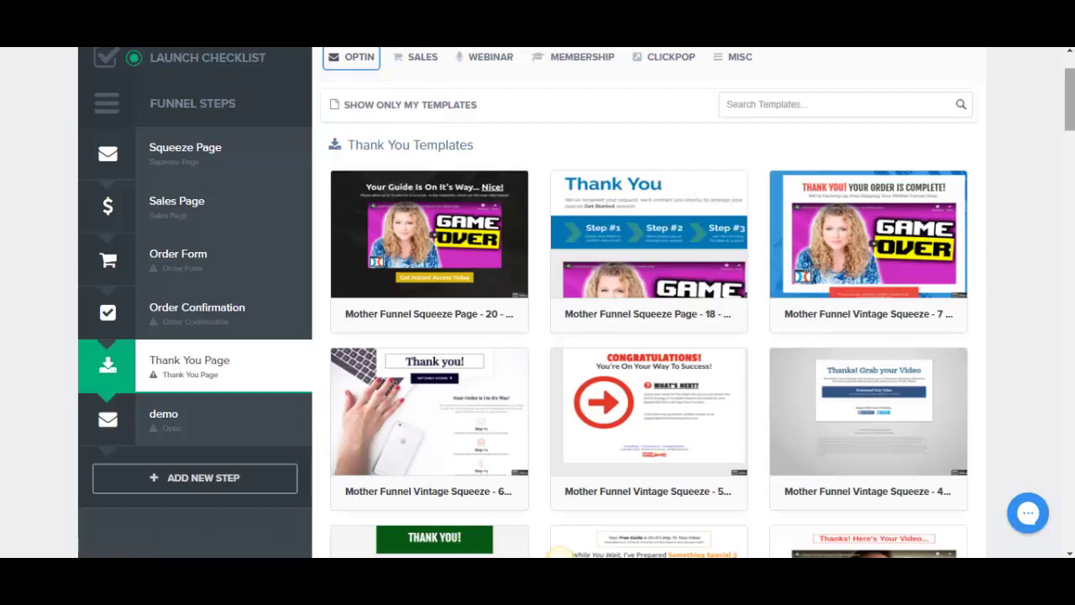
{"action": "left_click_drag", "start_coordinate": [1070, 126], "coordinate": [1072, 144]}
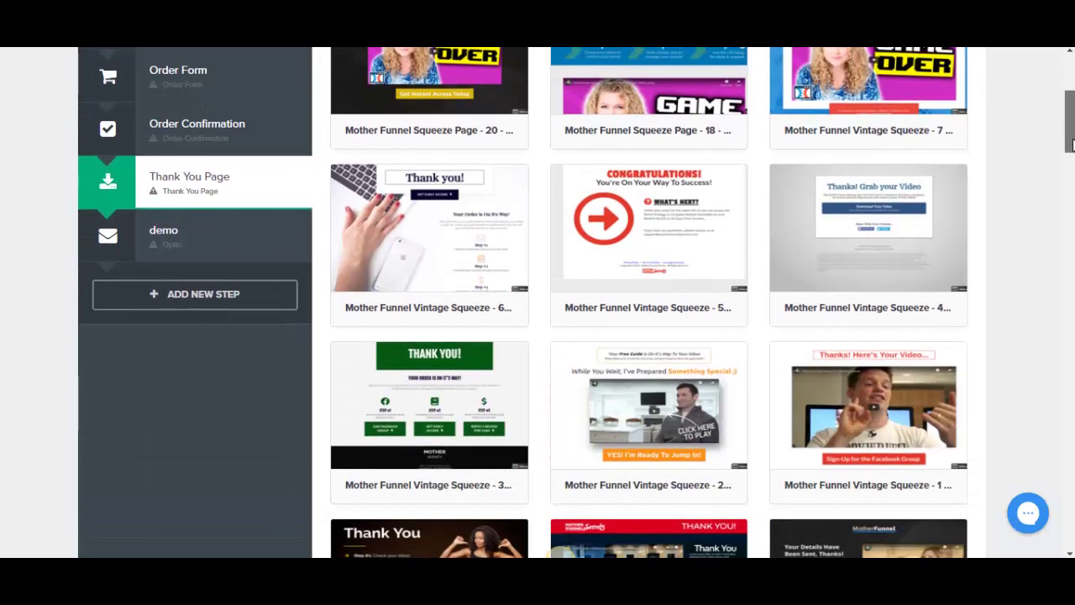
{"action": "mouse_move", "coordinate": [1072, 144]}
{"action": "left_mouse_down"}
{"action": "mouse_move", "coordinate": [1070, 199]}
{"action": "mouse_move", "coordinate": [1069, 141]}
{"action": "left_mouse_up"}
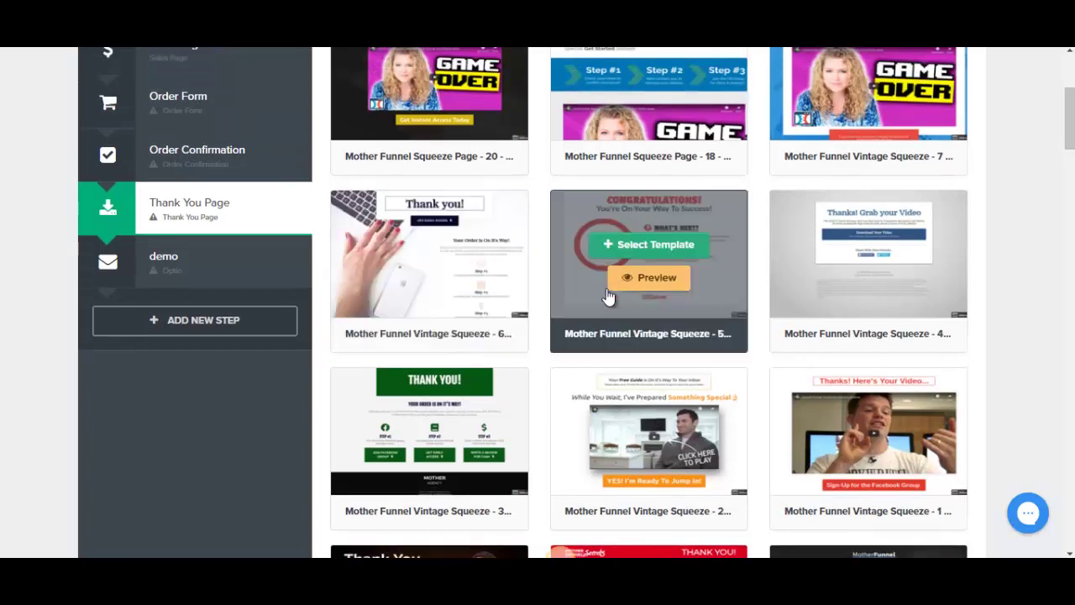
{"action": "left_click", "coordinate": [625, 280]}
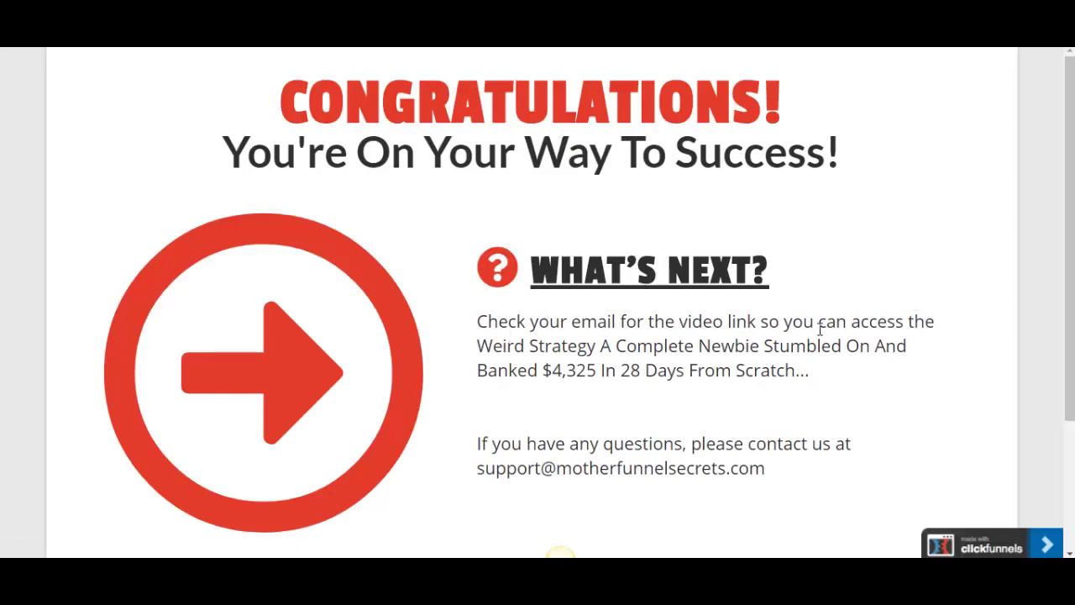
{"action": "mouse_move", "coordinate": [1072, 259]}
{"action": "left_mouse_down"}
{"action": "mouse_move", "coordinate": [1072, 311]}
{"action": "mouse_move", "coordinate": [1072, 258]}
{"action": "left_mouse_up"}
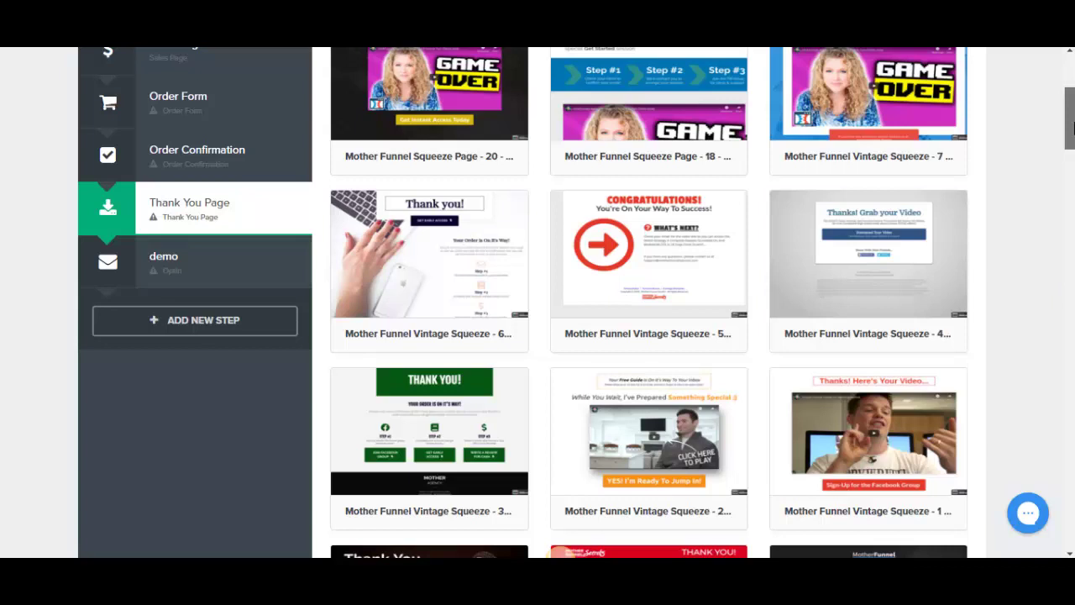
{"action": "left_click_drag", "start_coordinate": [1071, 125], "coordinate": [1067, 213]}
{"action": "mouse_move", "coordinate": [567, 193]}
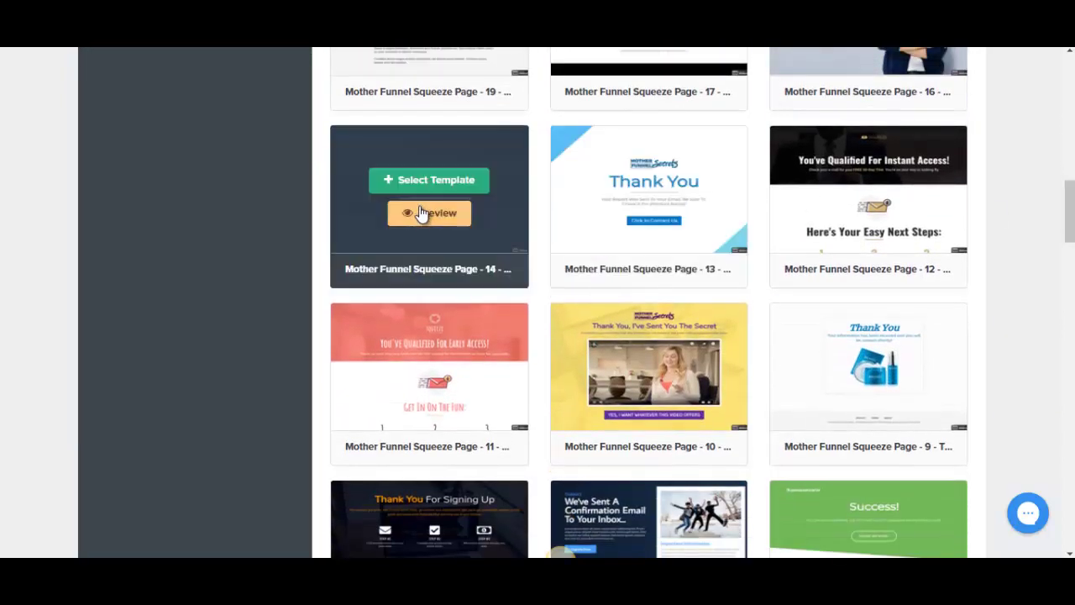
{"action": "left_click", "coordinate": [421, 211]}
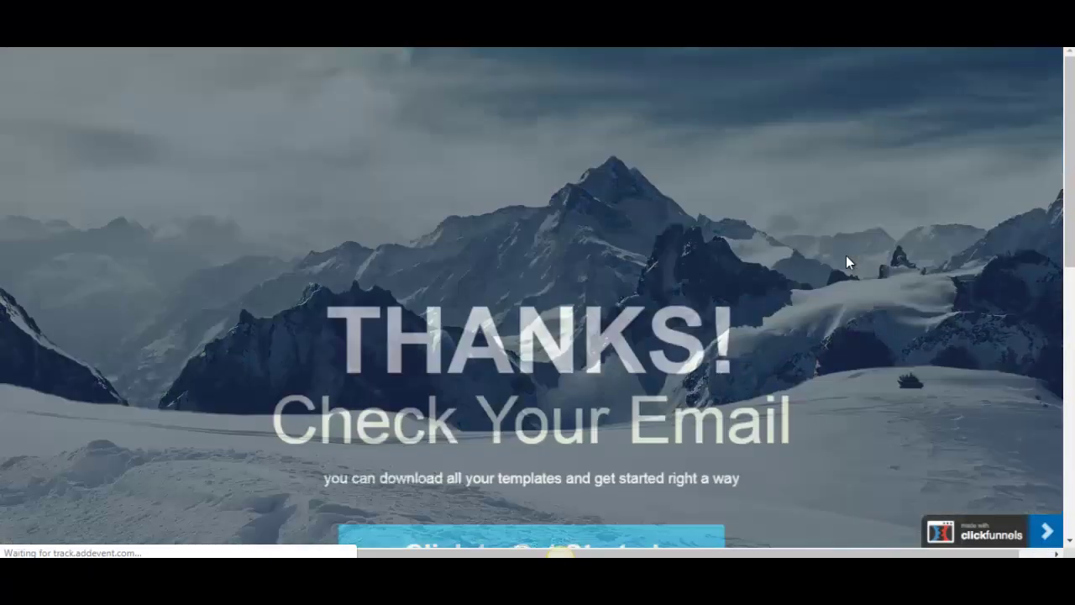
{"action": "scroll", "coordinate": [561, 550], "scroll_direction": "down", "scroll_amount": 2}
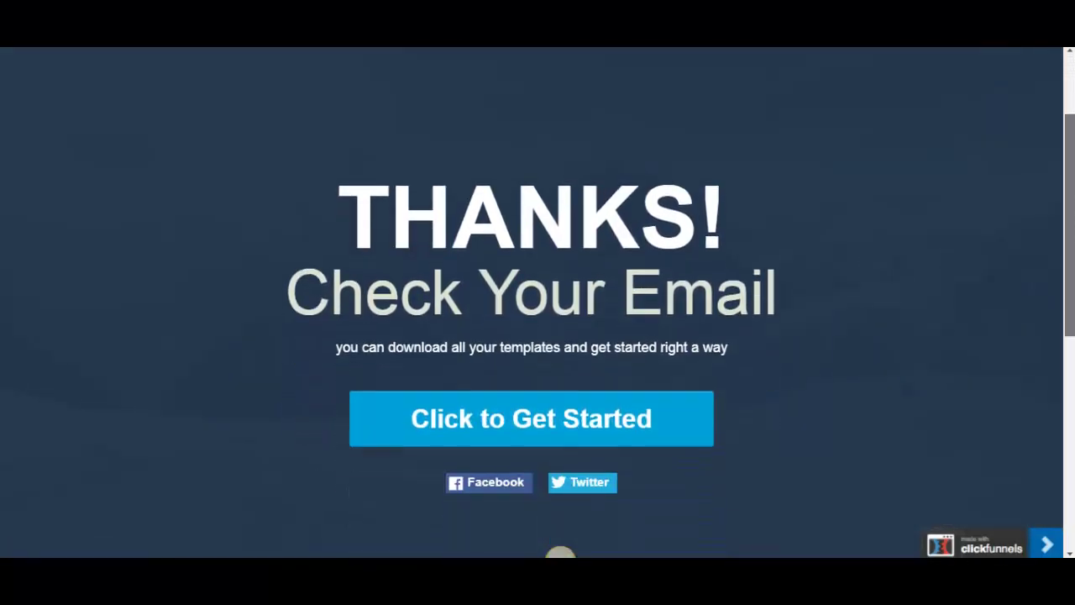
{"action": "scroll", "coordinate": [561, 554], "scroll_direction": "up", "scroll_amount": 1}
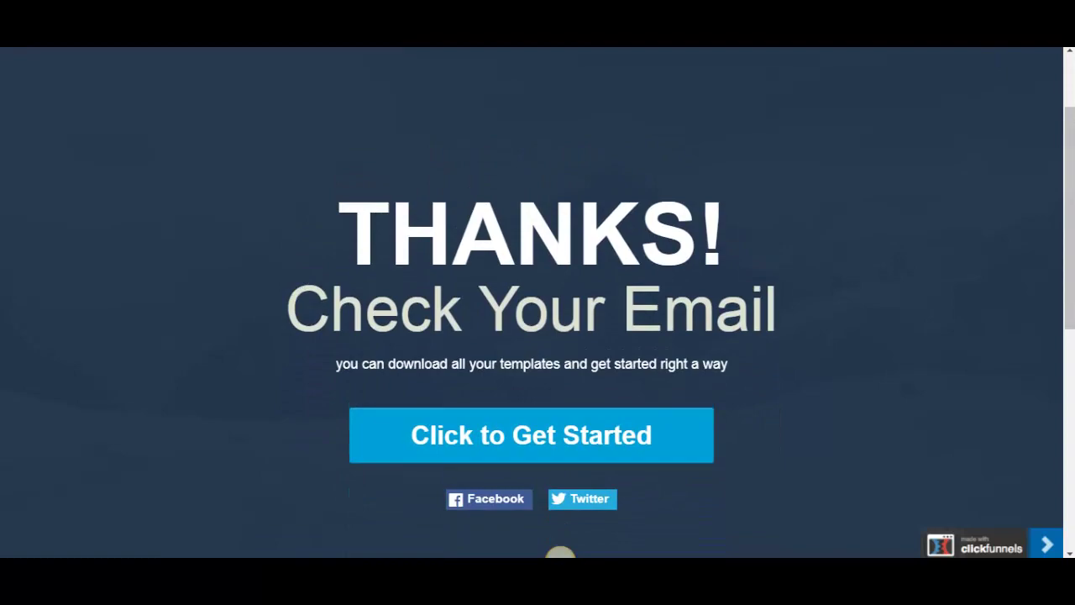
{"action": "key", "text": "Escape"}
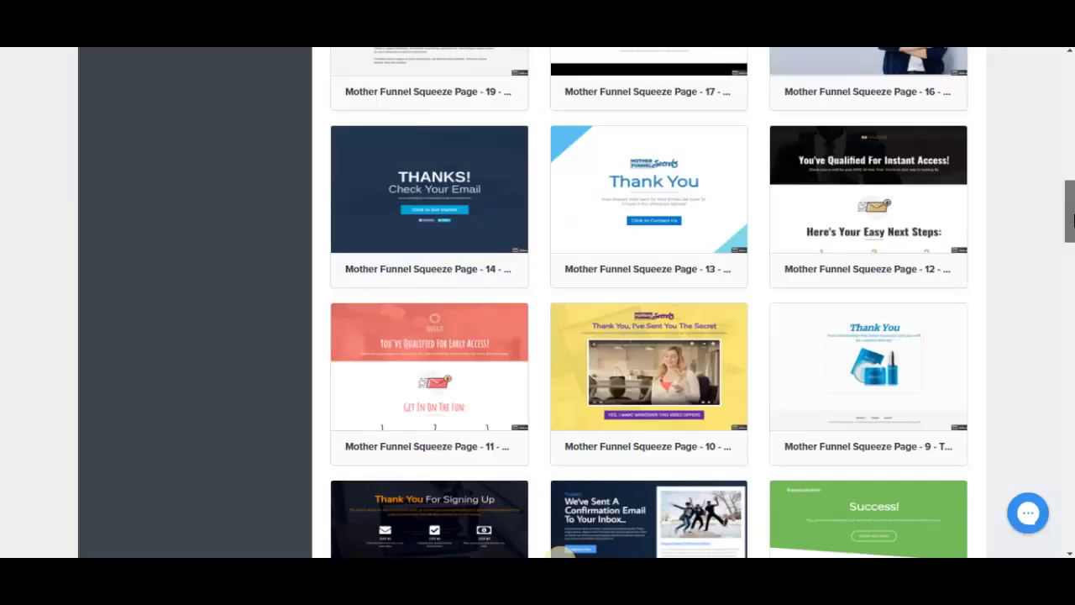
{"action": "left_click_drag", "start_coordinate": [1070, 217], "coordinate": [1071, 126]}
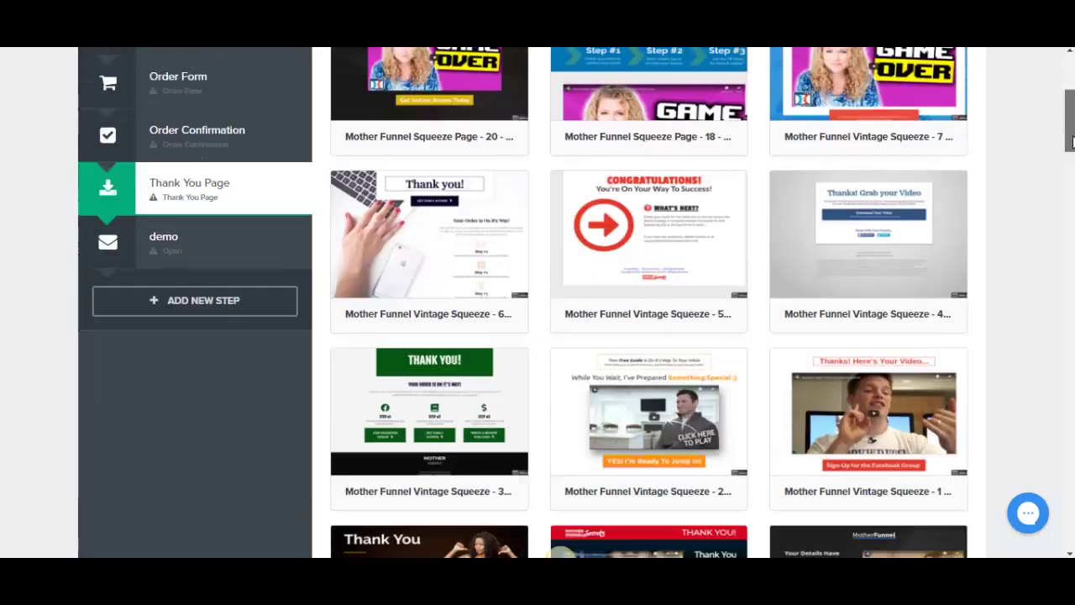
{"action": "left_click_drag", "start_coordinate": [1071, 142], "coordinate": [1071, 471]}
{"action": "scroll", "coordinate": [558, 554], "scroll_direction": "down", "scroll_amount": 8}
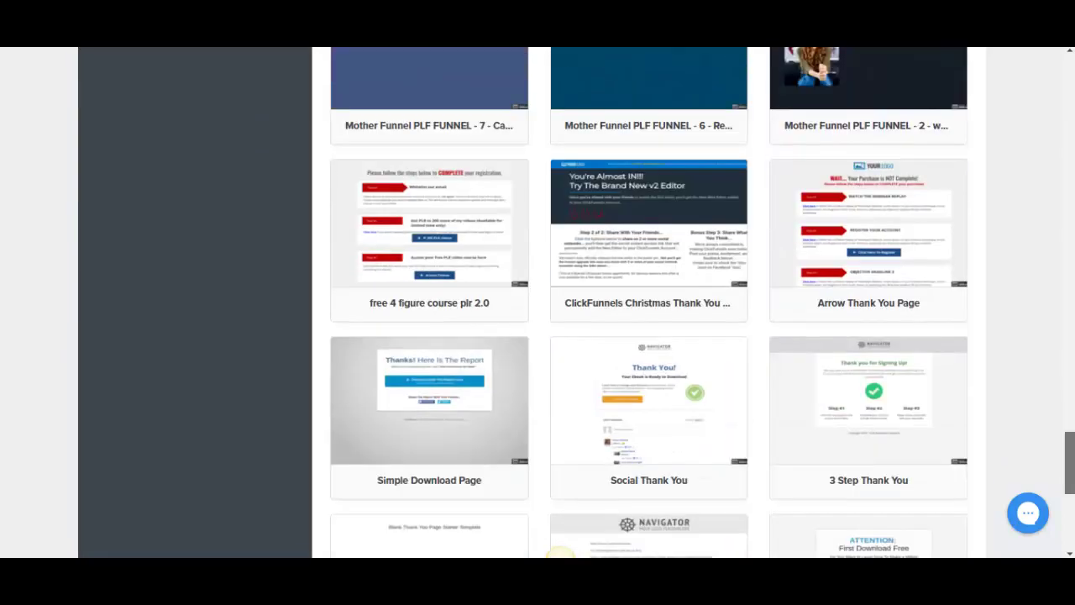
{"action": "scroll", "coordinate": [559, 555], "scroll_direction": "up", "scroll_amount": 7}
{"action": "scroll", "coordinate": [558, 555], "scroll_direction": "down", "scroll_amount": 5}
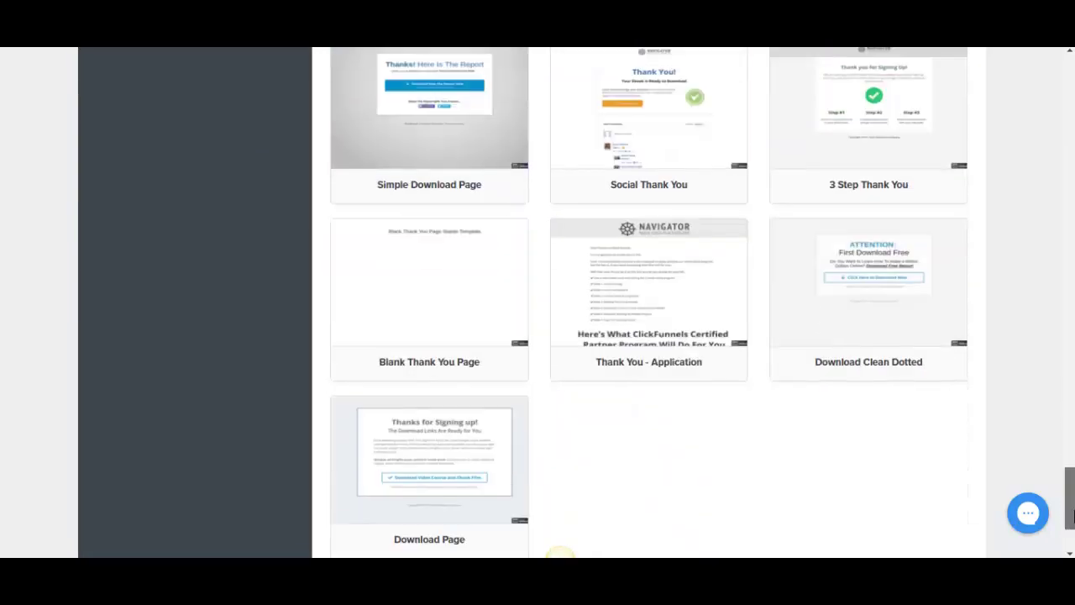
{"action": "scroll", "coordinate": [558, 555], "scroll_direction": "up", "scroll_amount": 4}
{"action": "mouse_move", "coordinate": [885, 296]}
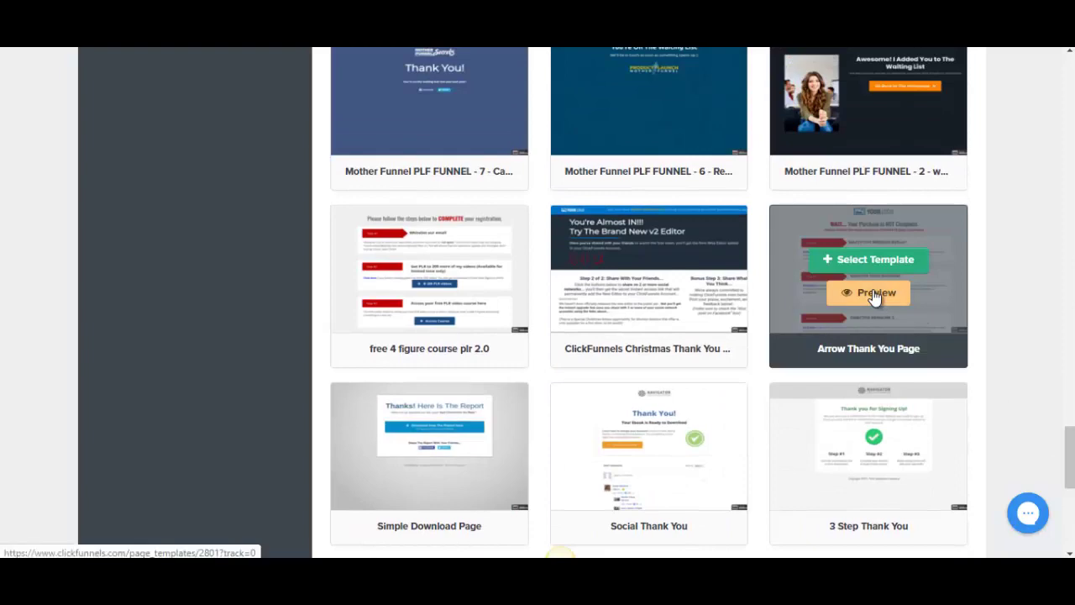
{"action": "left_click", "coordinate": [861, 302]}
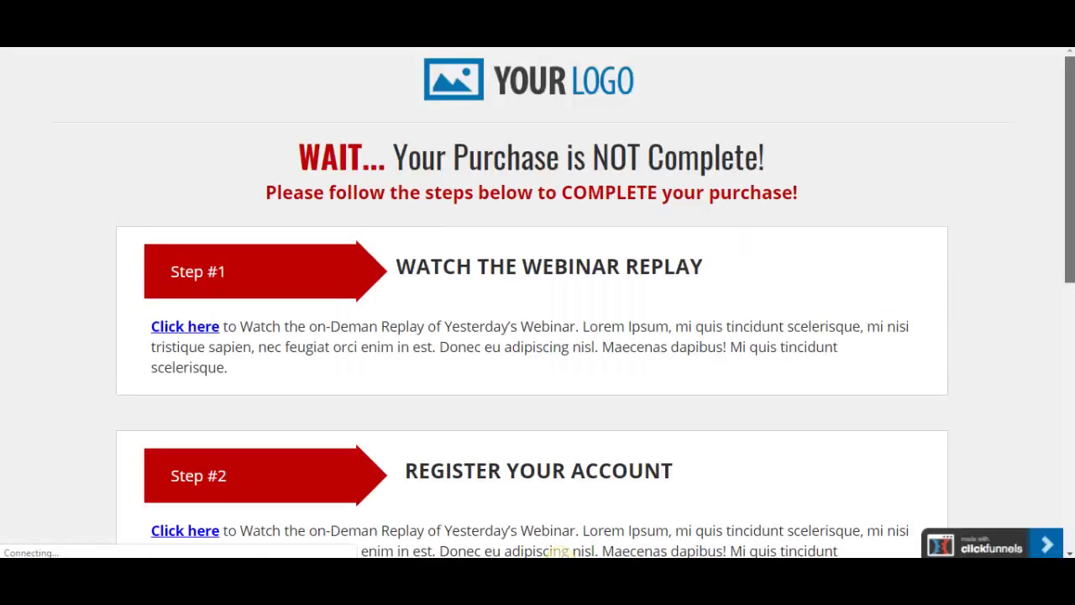
{"action": "scroll", "coordinate": [1067, 193], "scroll_direction": "down", "scroll_amount": 1}
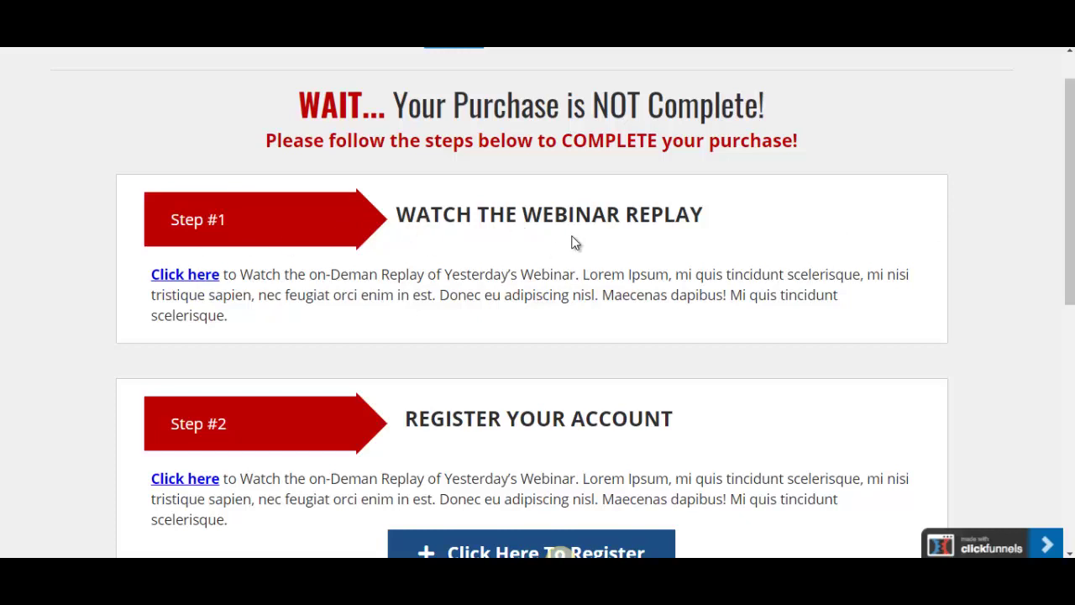
{"action": "left_click_drag", "start_coordinate": [1070, 194], "coordinate": [1070, 217]}
{"action": "scroll", "coordinate": [660, 283], "scroll_direction": "down", "scroll_amount": 3}
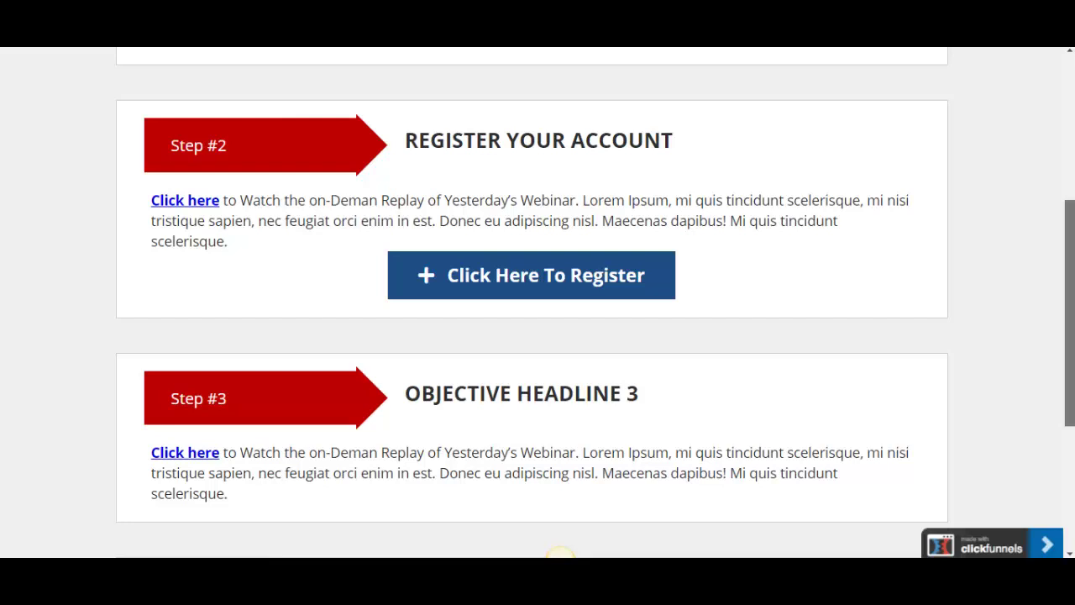
{"action": "scroll", "coordinate": [538, 303], "scroll_direction": "down", "scroll_amount": 2}
{"action": "scroll", "coordinate": [538, 302], "scroll_direction": "up", "scroll_amount": 4}
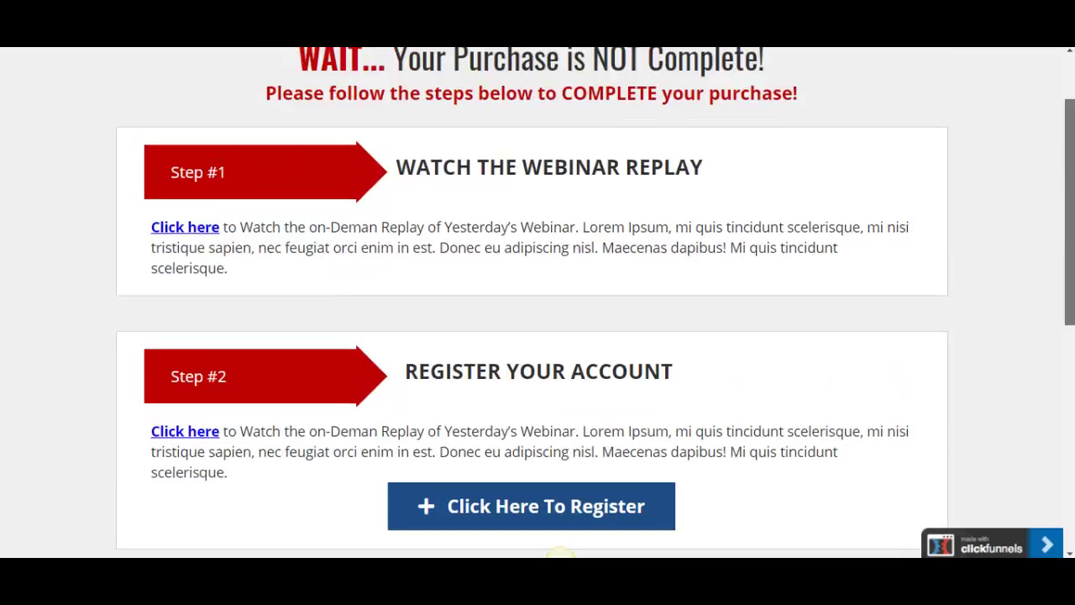
{"action": "key", "text": "ctrl+w"}
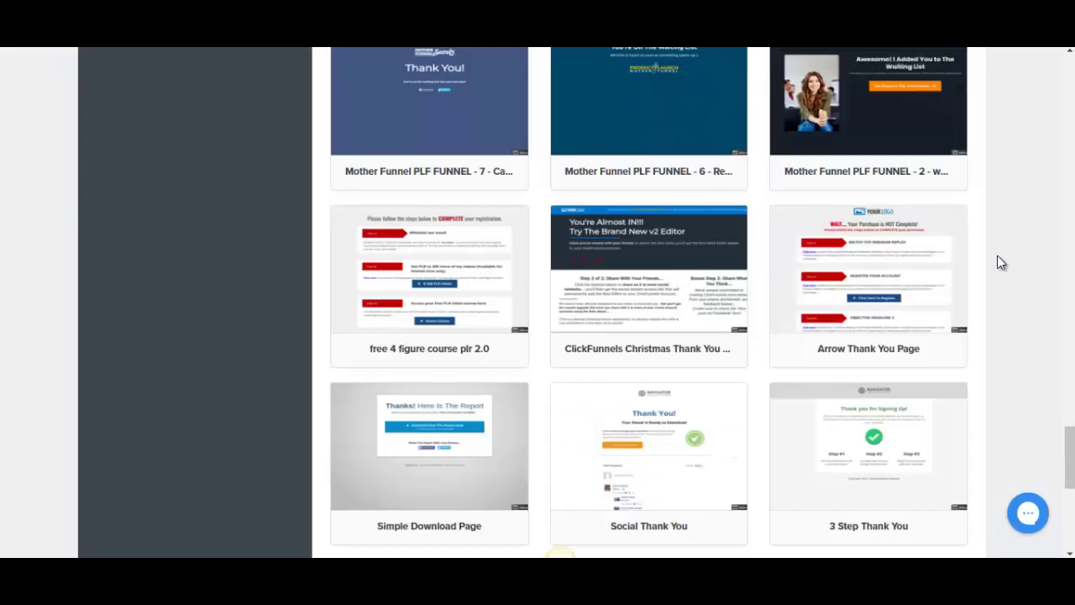
Apply the Arrow Thank You Page template to the Thank You Page step and open its editor in a new tab
{"action": "mouse_move", "coordinate": [876, 288]}
{"action": "left_click", "coordinate": [876, 260]}
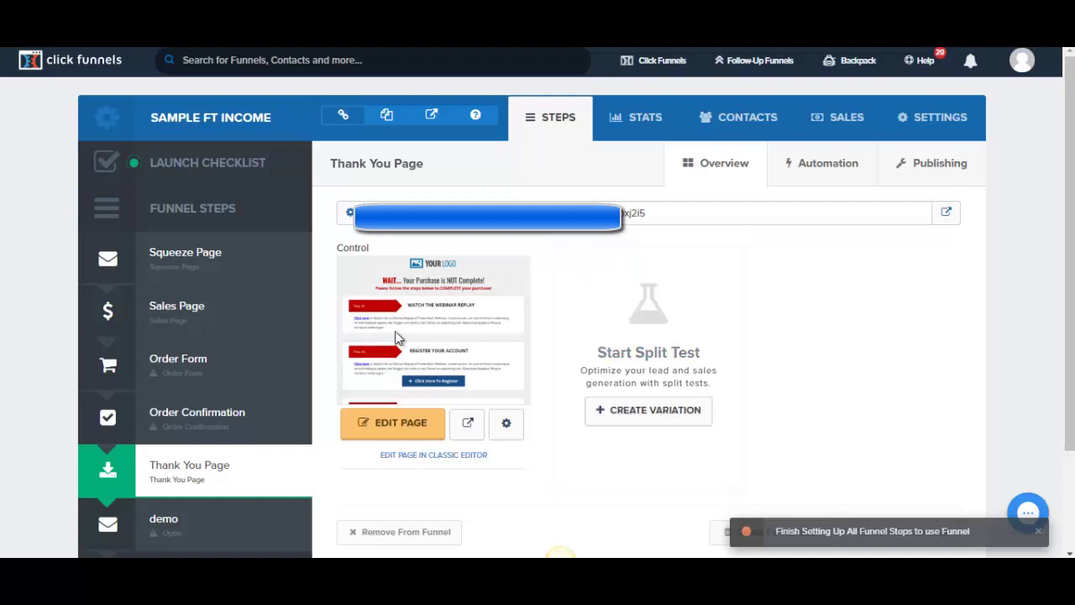
{"action": "right_click", "coordinate": [379, 433]}
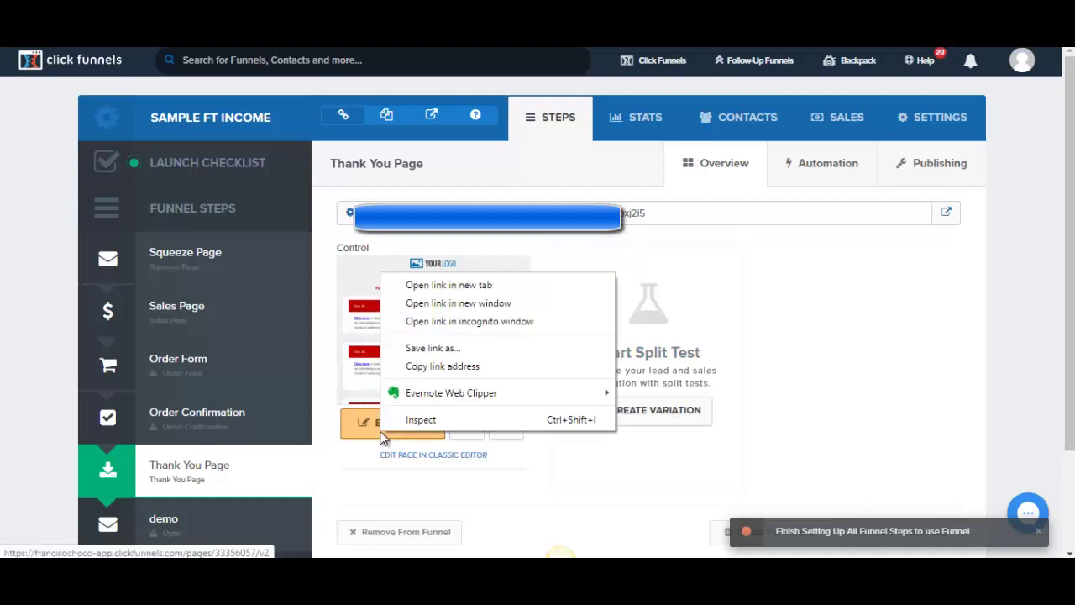
{"action": "left_click", "coordinate": [461, 292]}
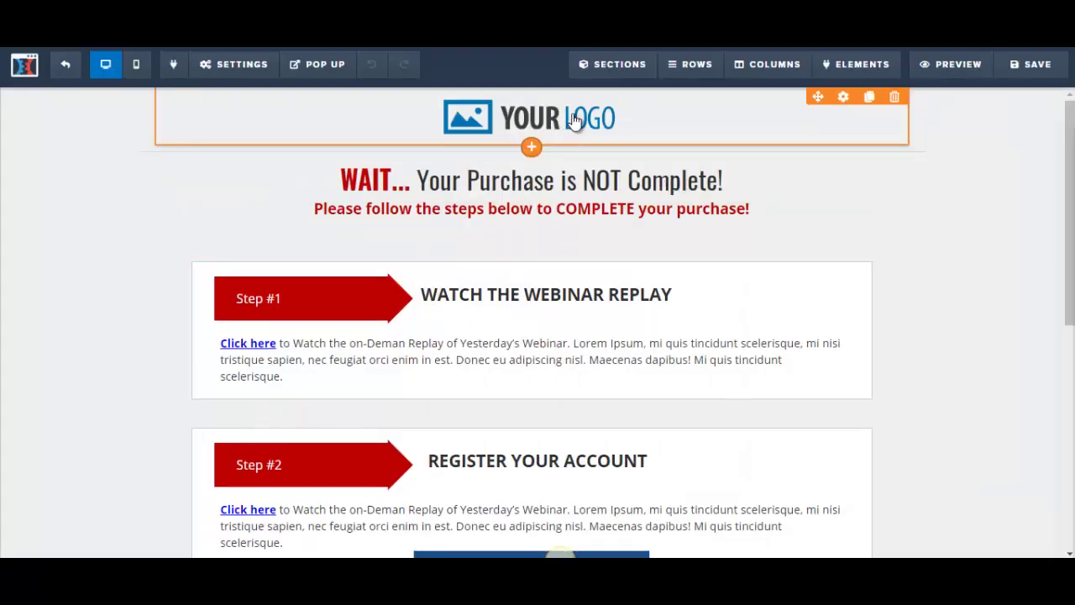
Delete the YOUR LOGO element at the top of the page and confirm the deletion
{"action": "left_click", "coordinate": [807, 122]}
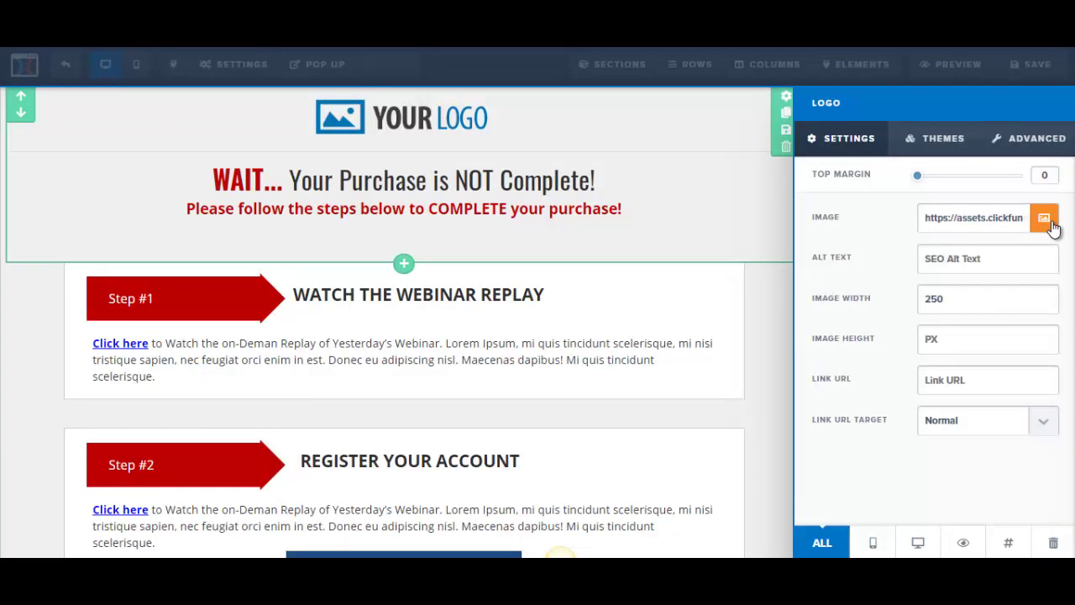
{"action": "left_click", "coordinate": [468, 125]}
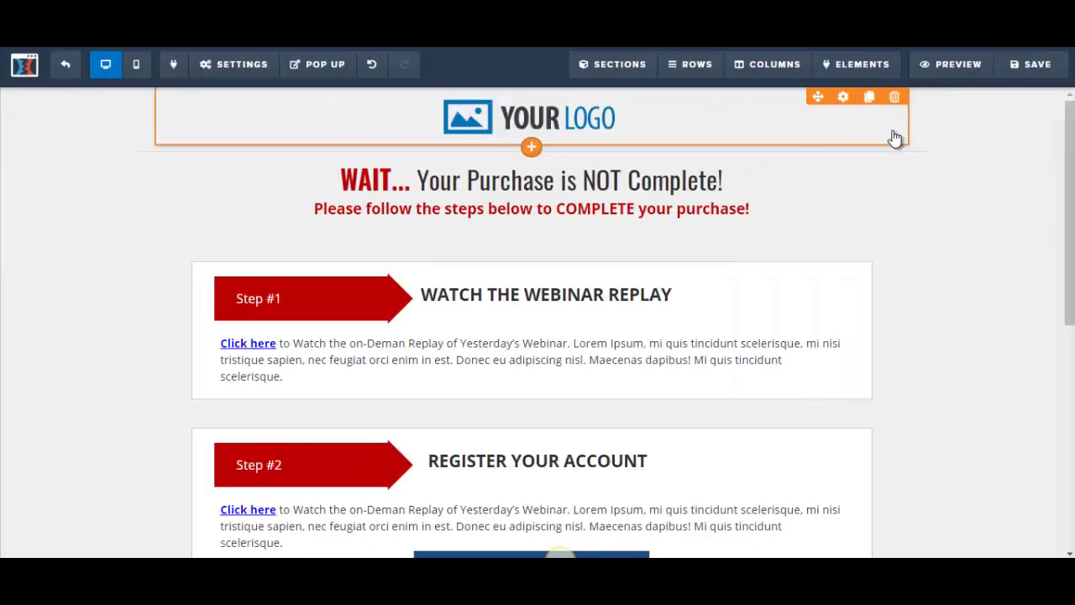
{"action": "left_click", "coordinate": [895, 98]}
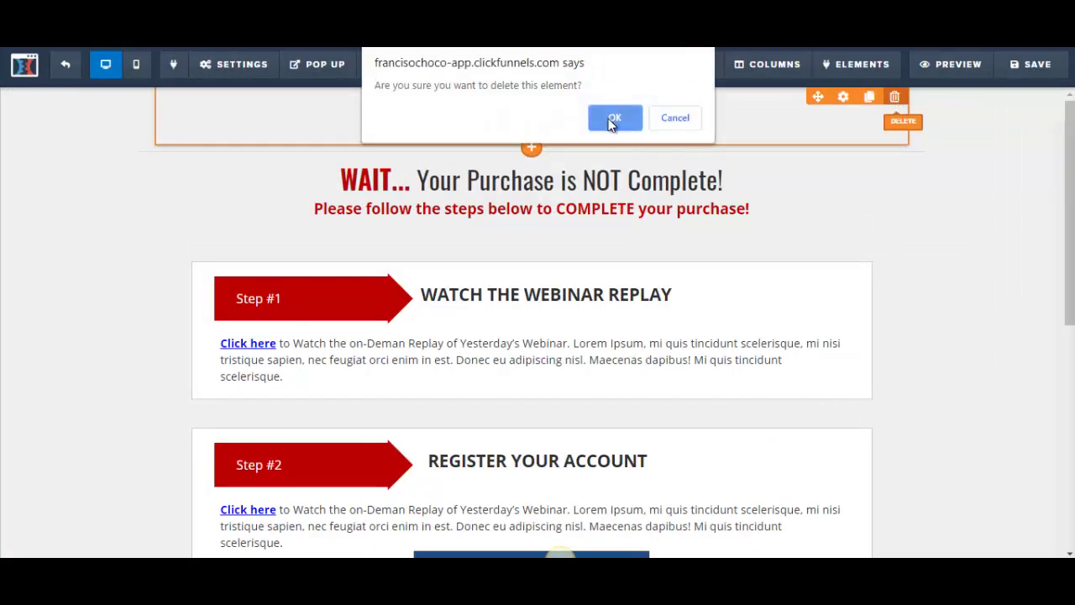
{"action": "left_click", "coordinate": [613, 118]}
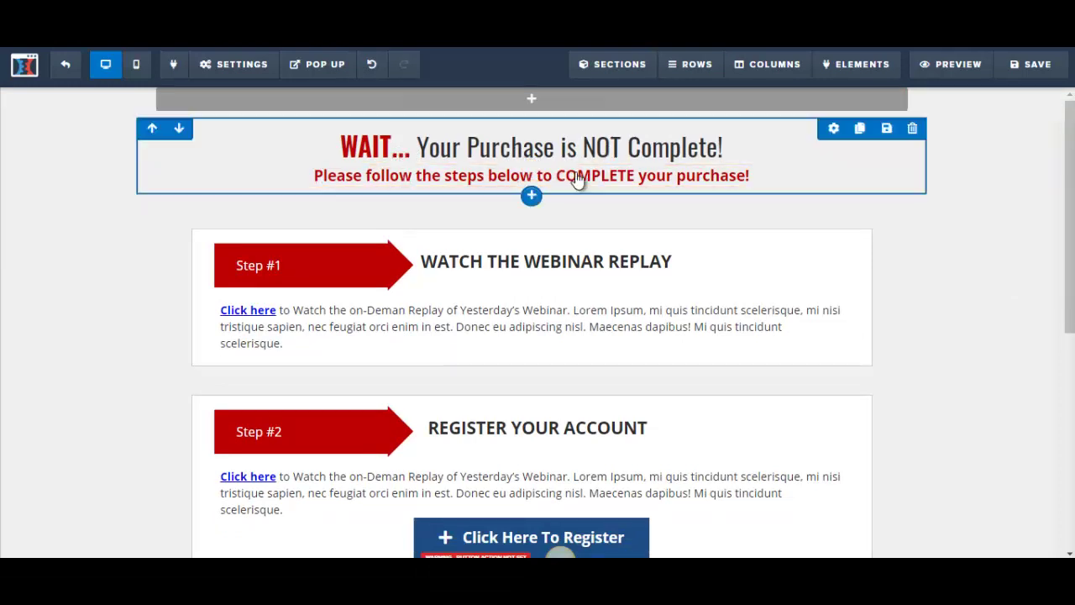
Replace the Step #1 headline 'WATCH THE WEBINAR REPLAY' with 'Check your email'
{"action": "scroll", "coordinate": [1010, 189], "scroll_direction": "down", "scroll_amount": 1}
{"action": "scroll", "coordinate": [538, 336], "scroll_direction": "down", "scroll_amount": 1}
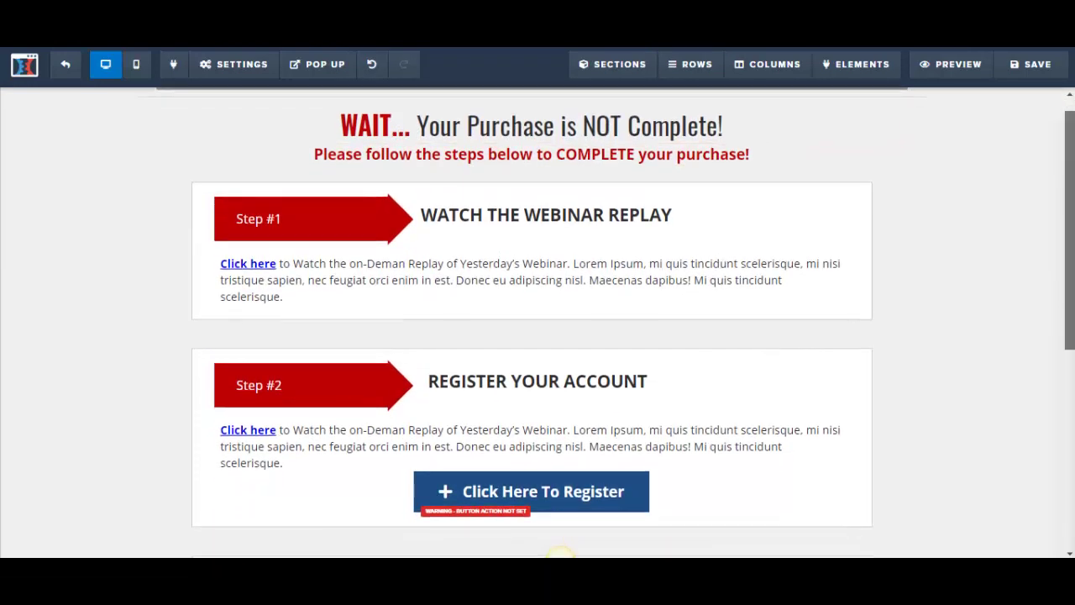
{"action": "left_click", "coordinate": [425, 182]}
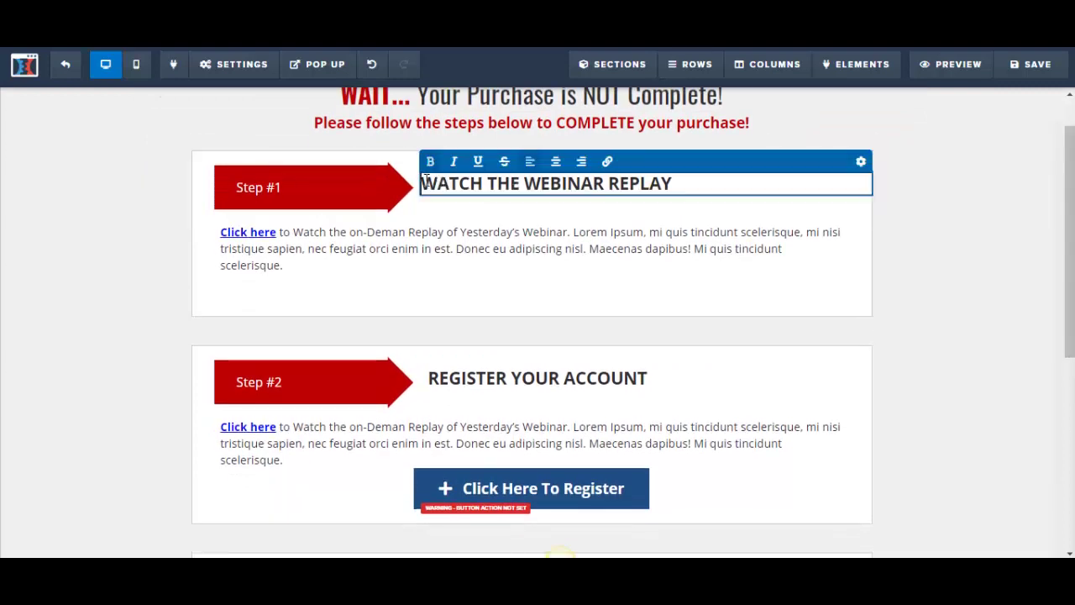
{"action": "left_click_drag", "start_coordinate": [510, 184], "coordinate": [708, 191]}
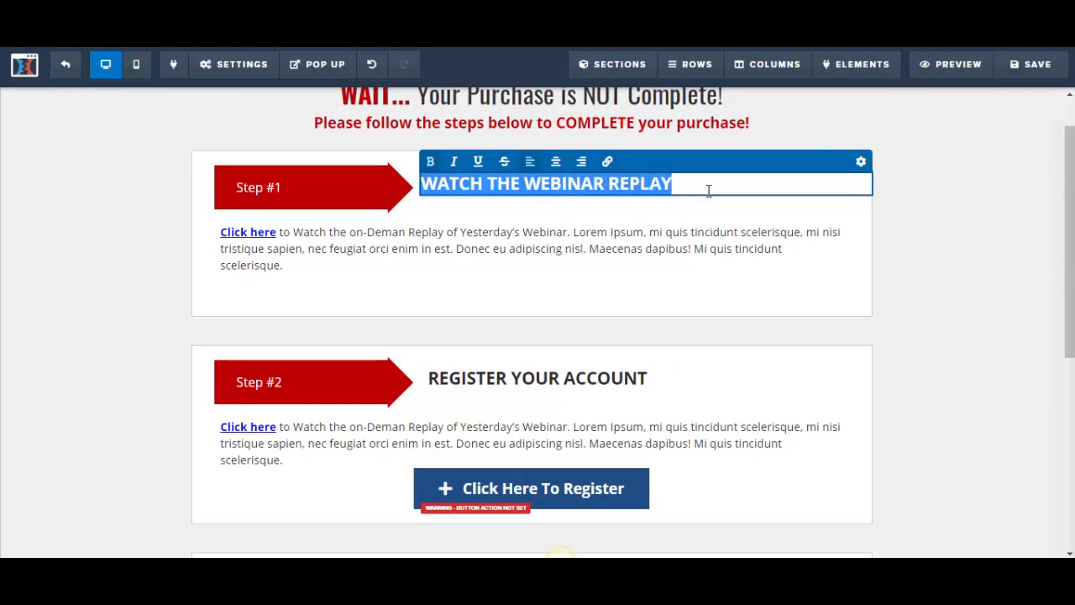
{"action": "type", "text": "Check your "}
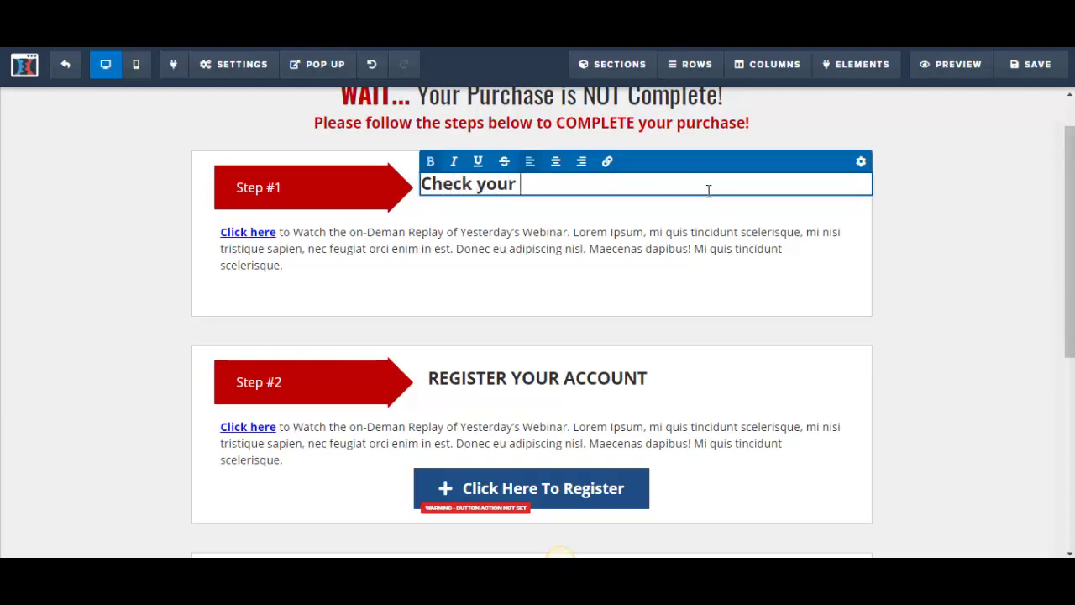
{"action": "type", "text": "emails"}
Remove the 'Click here' link from the Step #1 paragraph
{"action": "left_click", "coordinate": [333, 259]}
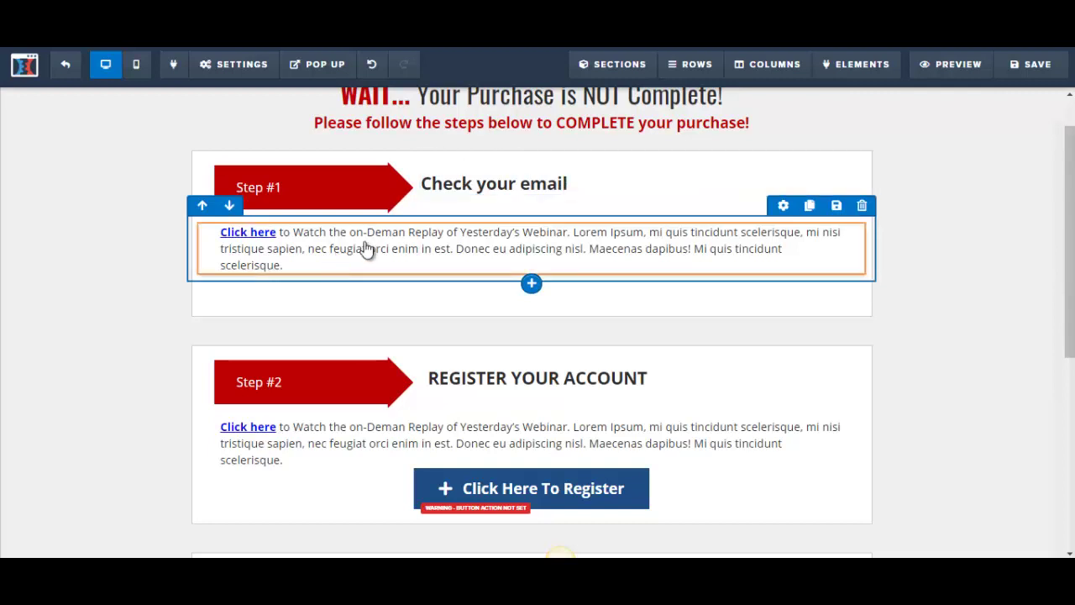
{"action": "left_click", "coordinate": [366, 248]}
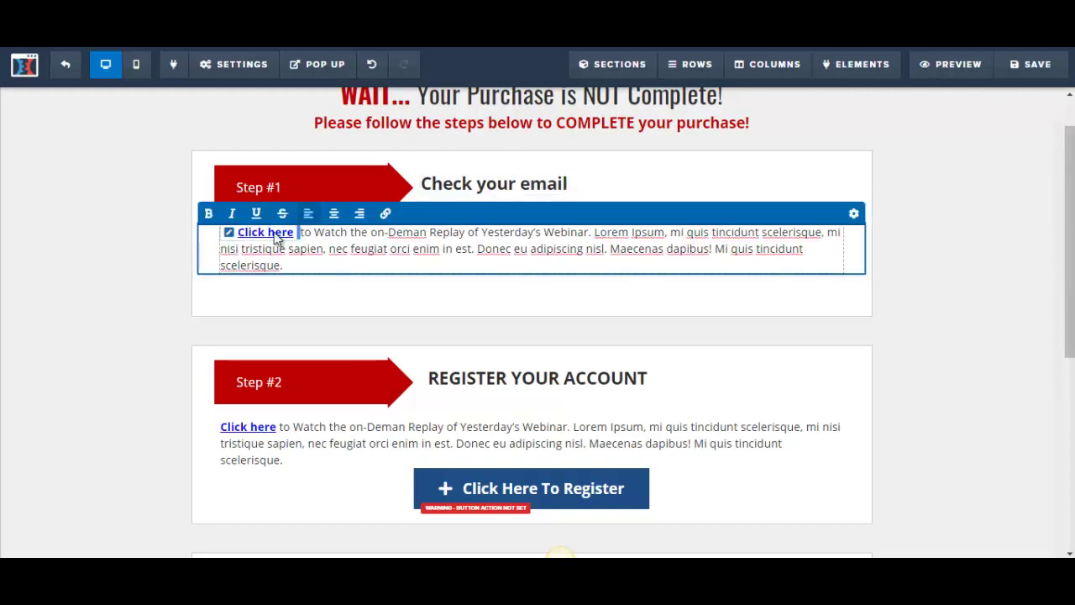
{"action": "left_click_drag", "start_coordinate": [280, 235], "coordinate": [222, 232]}
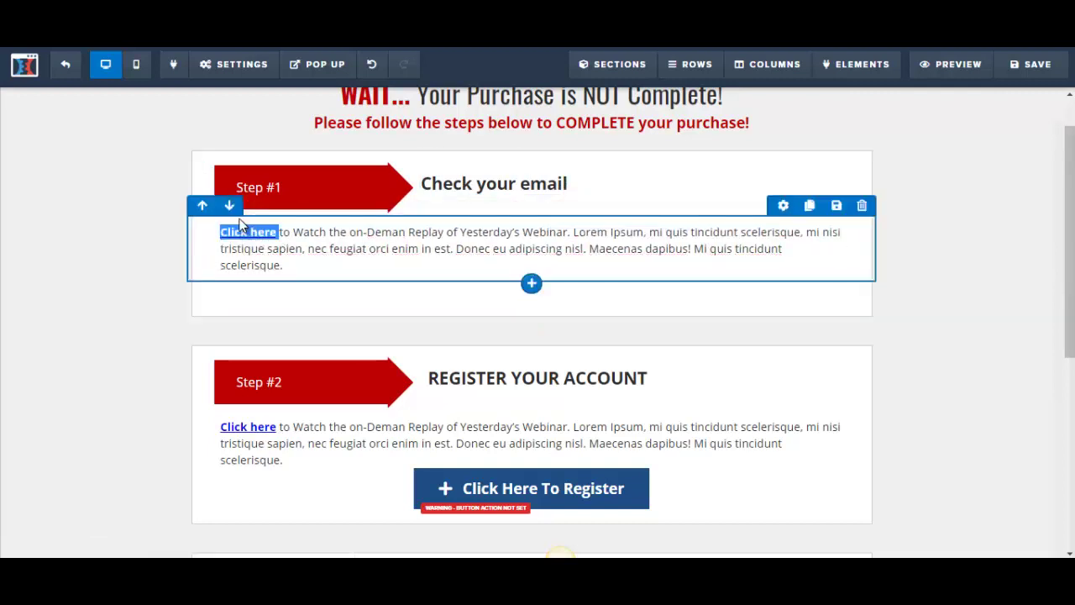
{"action": "left_click", "coordinate": [294, 239]}
{"action": "key", "text": "BackSpace"}
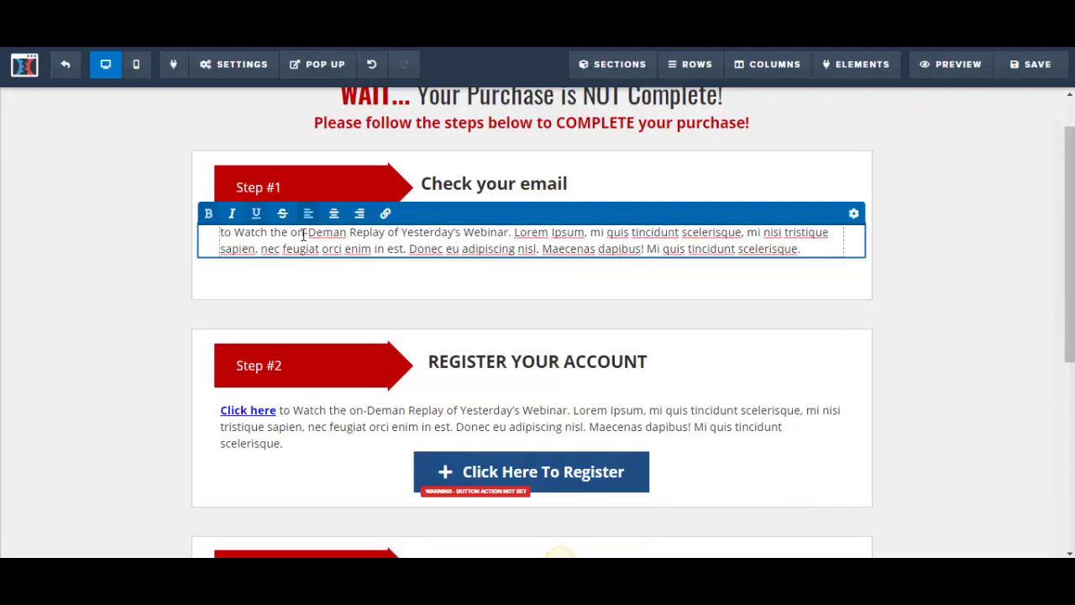
Rewrite the Step #1 paragraph: check inbox and spam folders, click confirm to receive future updates
{"action": "left_click_drag", "start_coordinate": [220, 235], "coordinate": [803, 264]}
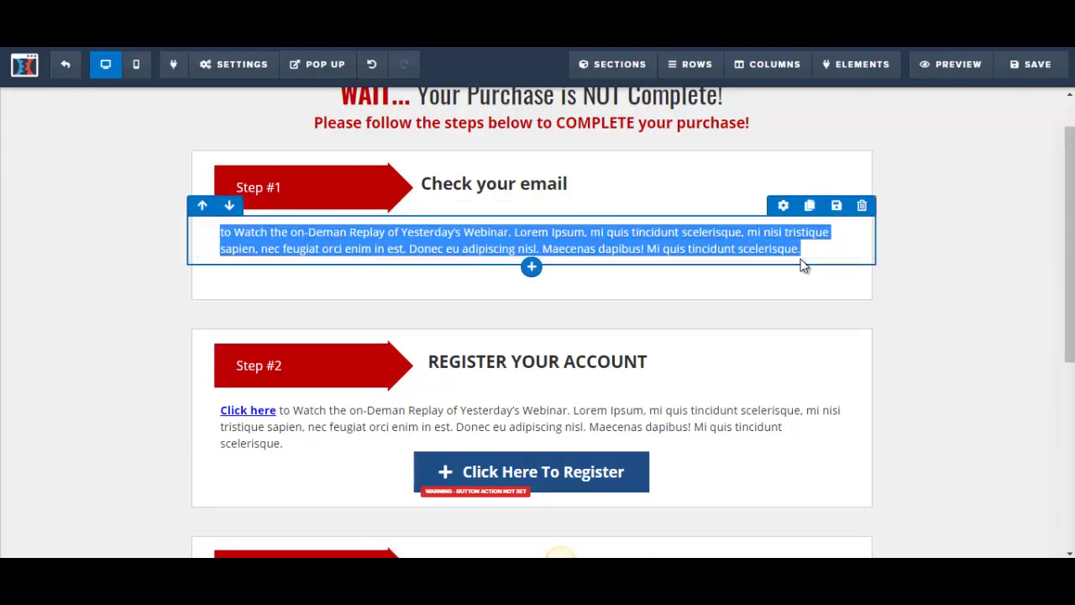
{"action": "left_click", "coordinate": [606, 254]}
{"action": "type", "text": "Please check your"}
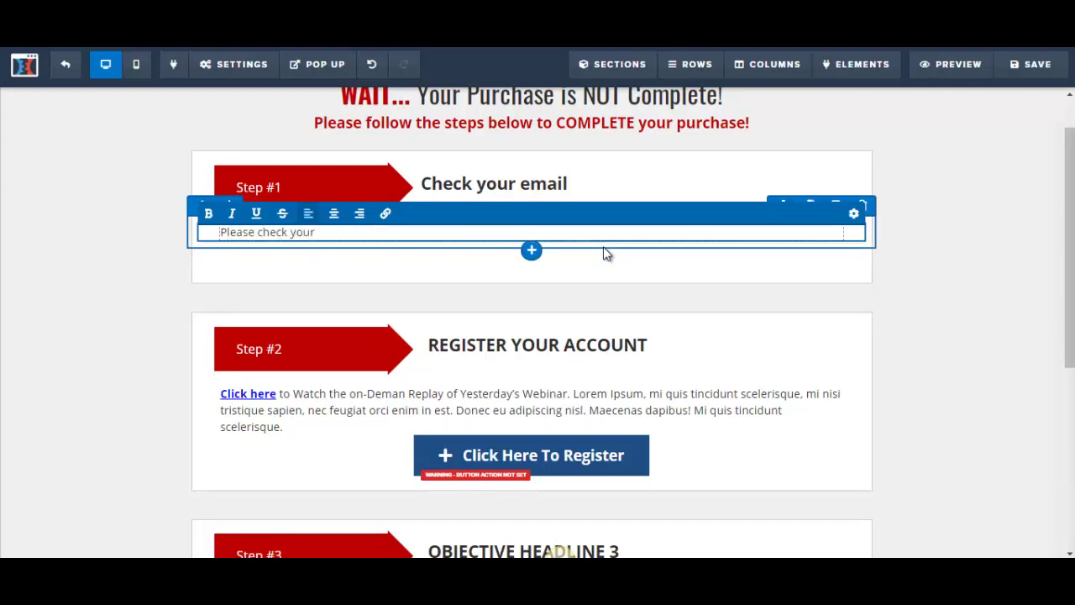
{"action": "type", "text": "inbox folder and yo"}
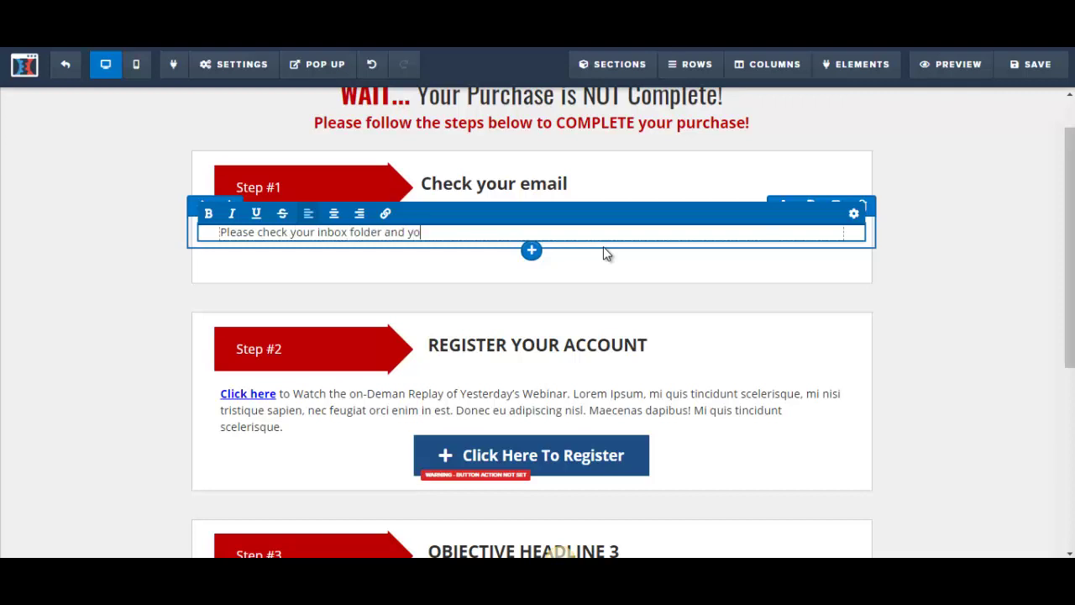
{"action": "type", "text": "ur spam folder.  Click on the confir"}
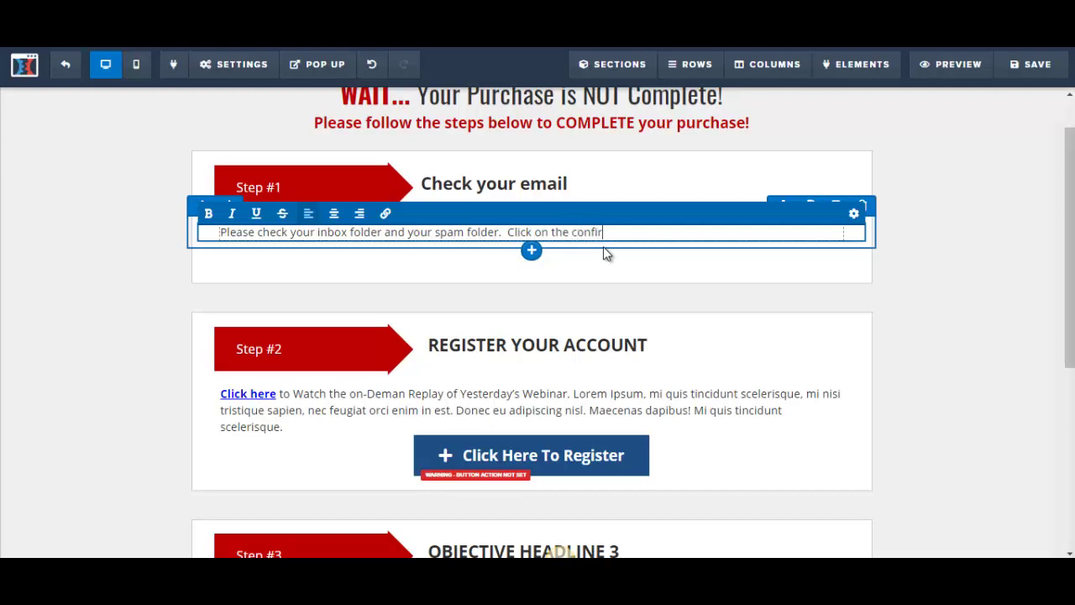
{"action": "type", "text": "m button to ensure "}
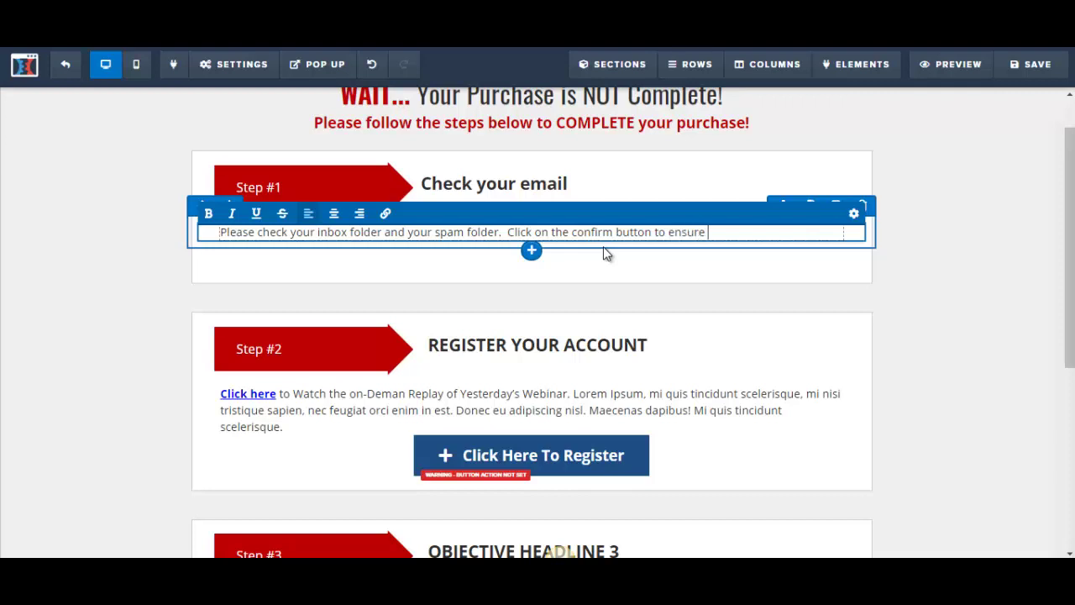
{"action": "type", "text": "that you receive futur"}
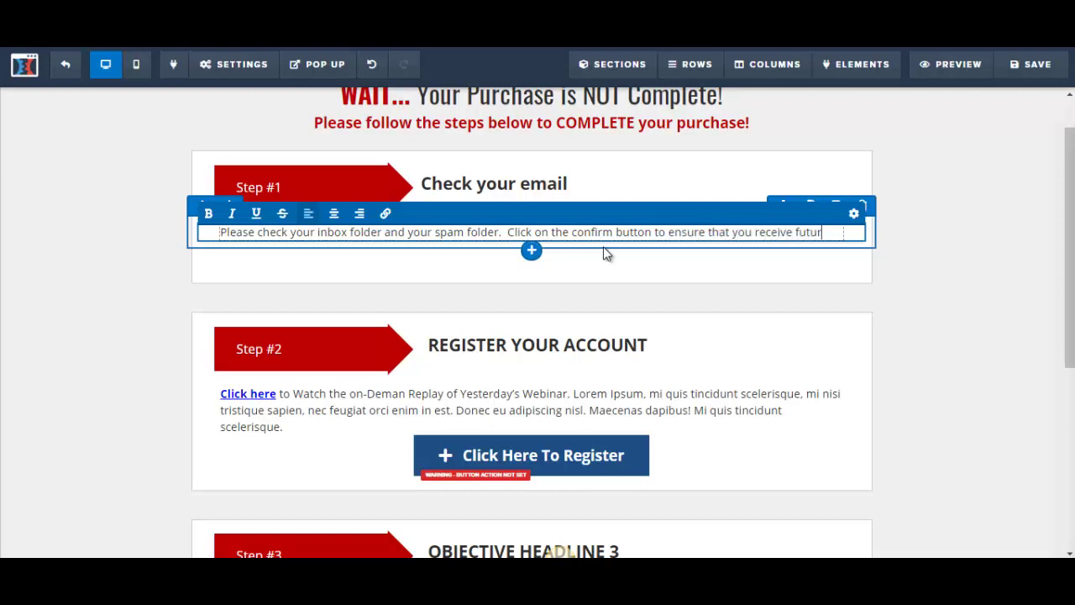
{"action": "type", "text": "e updates."}
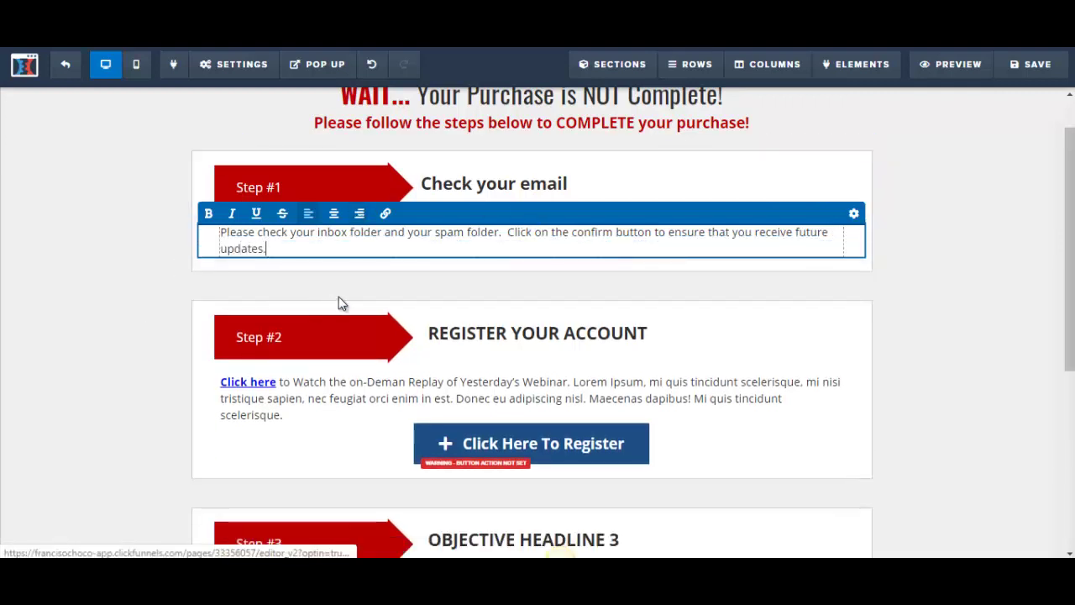
{"action": "key", "text": "super+c"}
{"action": "key", "text": "Escape"}
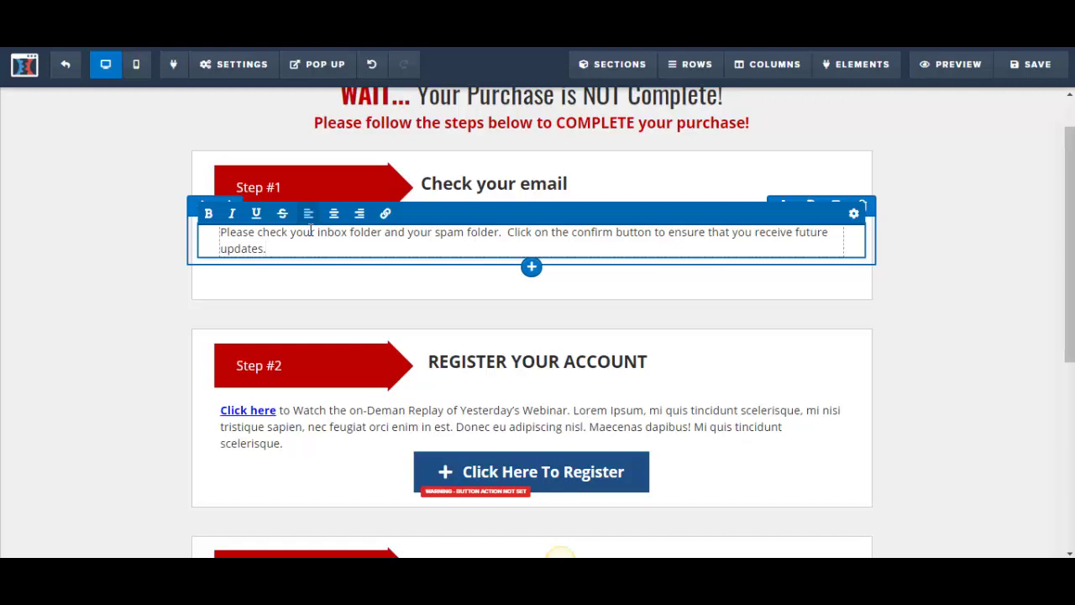
{"action": "scroll", "coordinate": [984, 182], "scroll_direction": "down", "scroll_amount": 1}
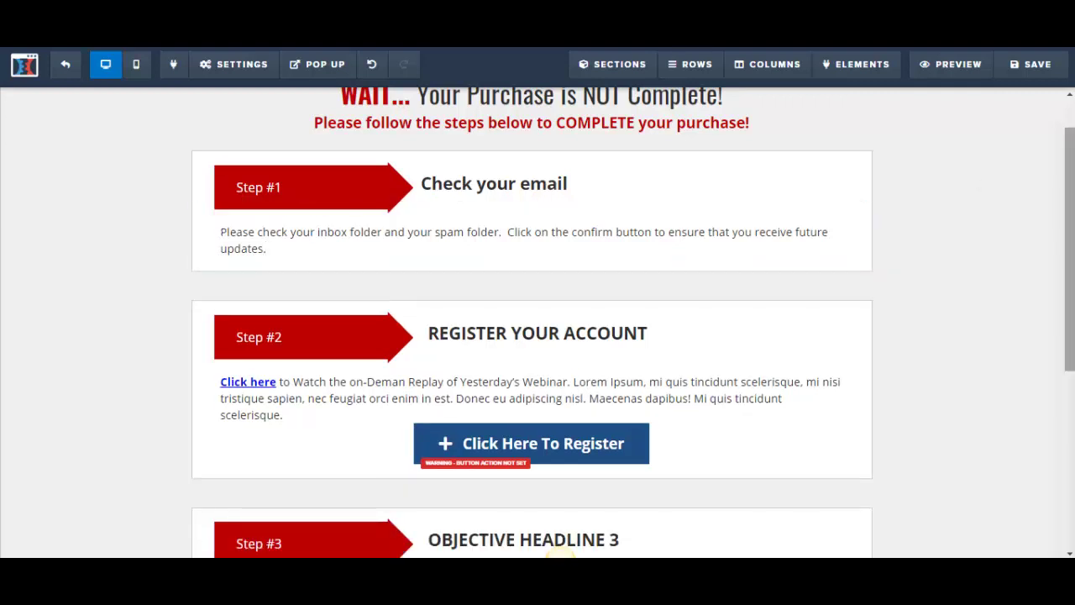
{"action": "scroll", "coordinate": [1071, 261], "scroll_direction": "down", "scroll_amount": 1}
{"action": "scroll", "coordinate": [1071, 261], "scroll_direction": "down", "scroll_amount": 1}
Replace the Step #2 heading 'REGISTER YOUR ACCOUNT' with 'Download your product.'
{"action": "left_click", "coordinate": [432, 265]}
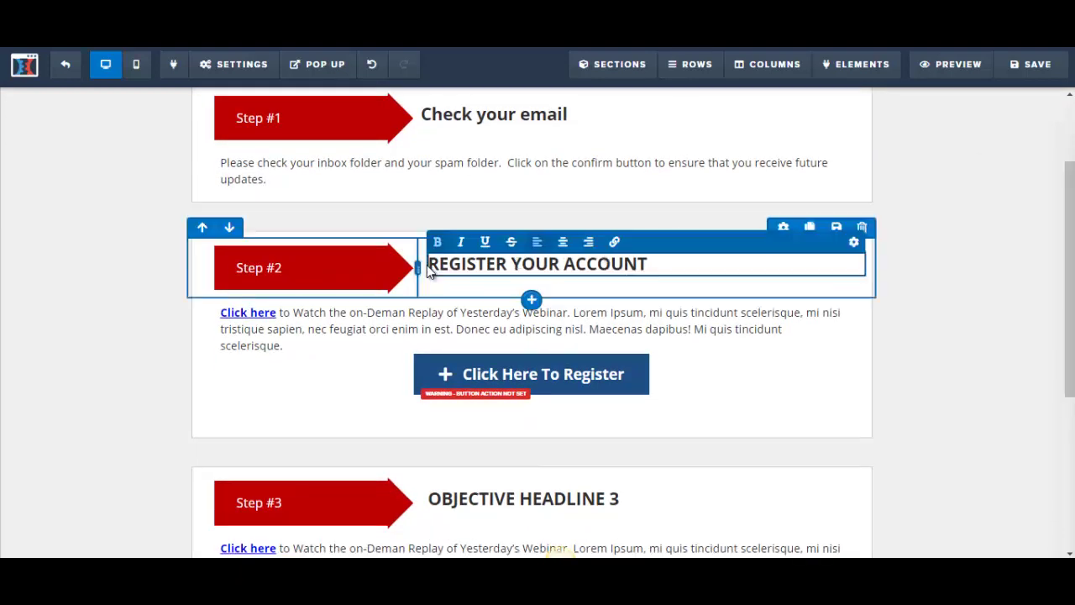
{"action": "left_click_drag", "start_coordinate": [432, 265], "coordinate": [669, 267]}
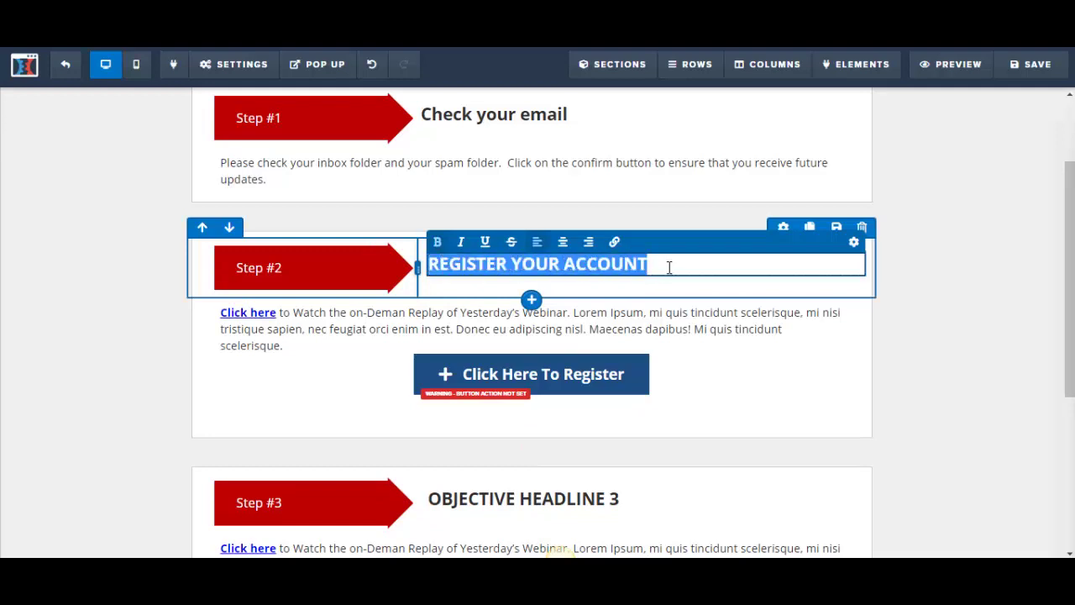
{"action": "type", "text": "D"}
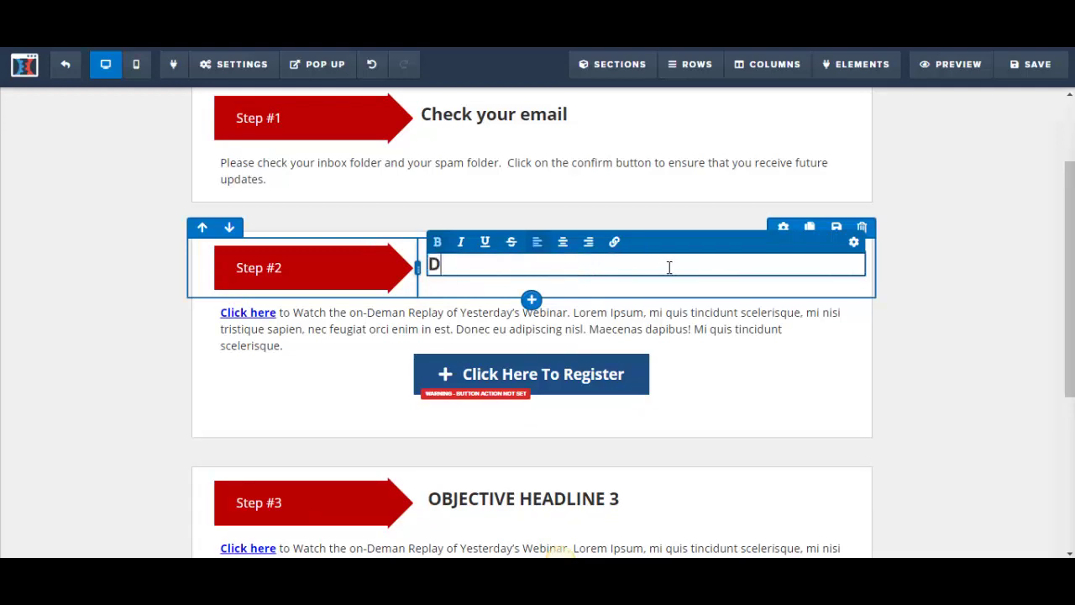
{"action": "type", "text": "ownload your pro"}
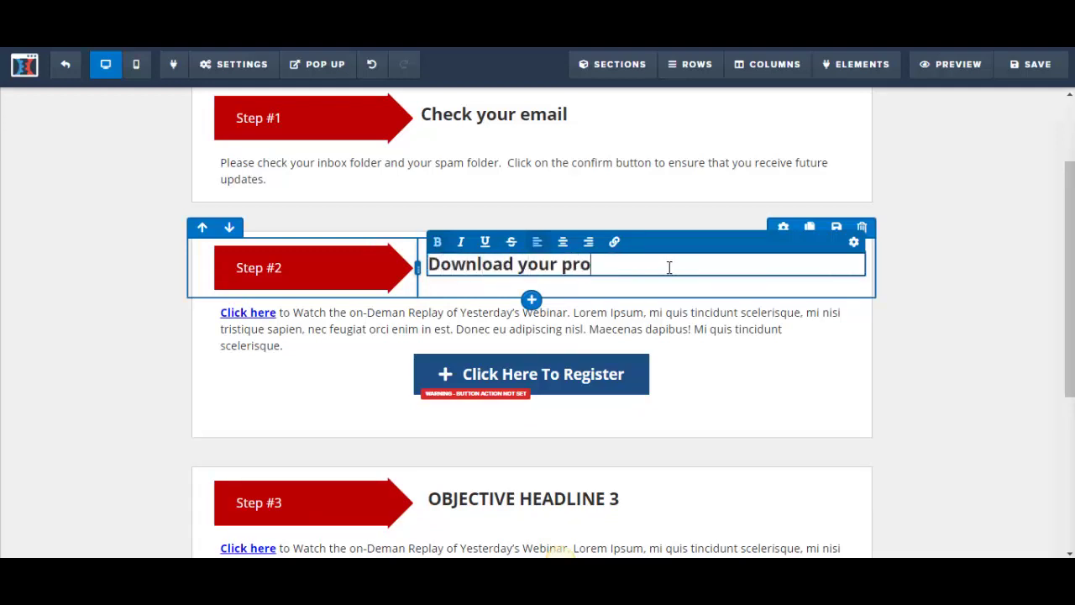
{"action": "type", "text": "duct."}
{"action": "left_click", "coordinate": [330, 331]}
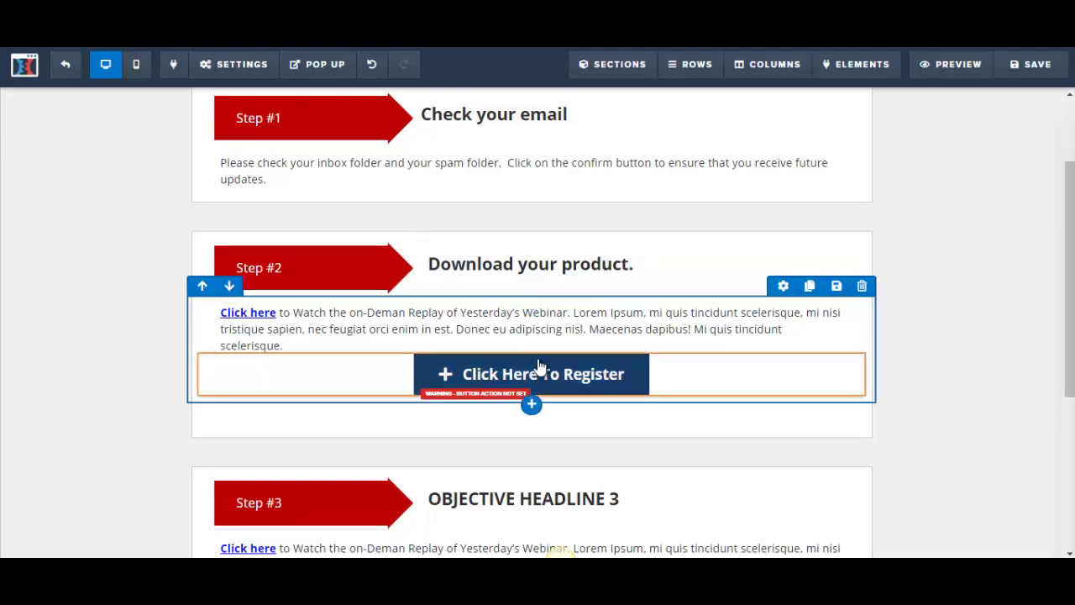
{"action": "left_click", "coordinate": [252, 318]}
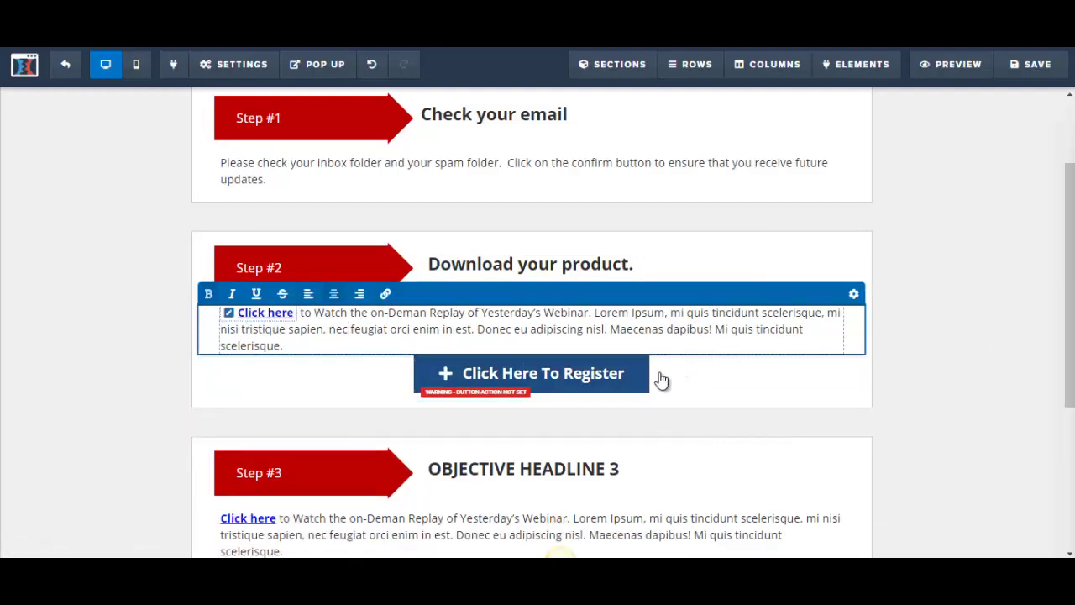
{"action": "left_click", "coordinate": [593, 389]}
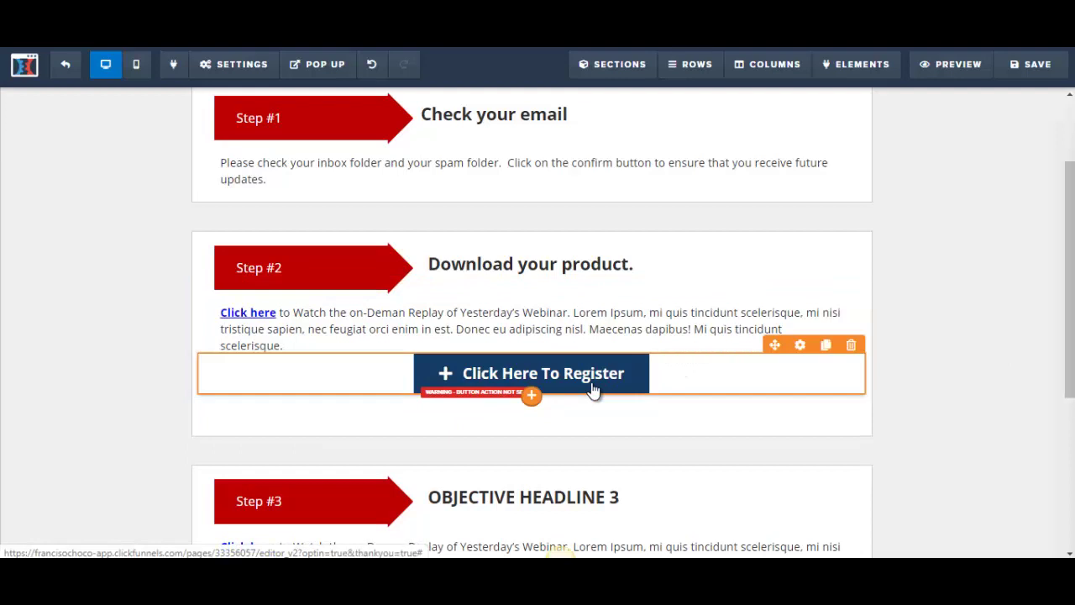
Change the Step #2 button label to 'Click Here To Download'
{"action": "left_click", "coordinate": [593, 389]}
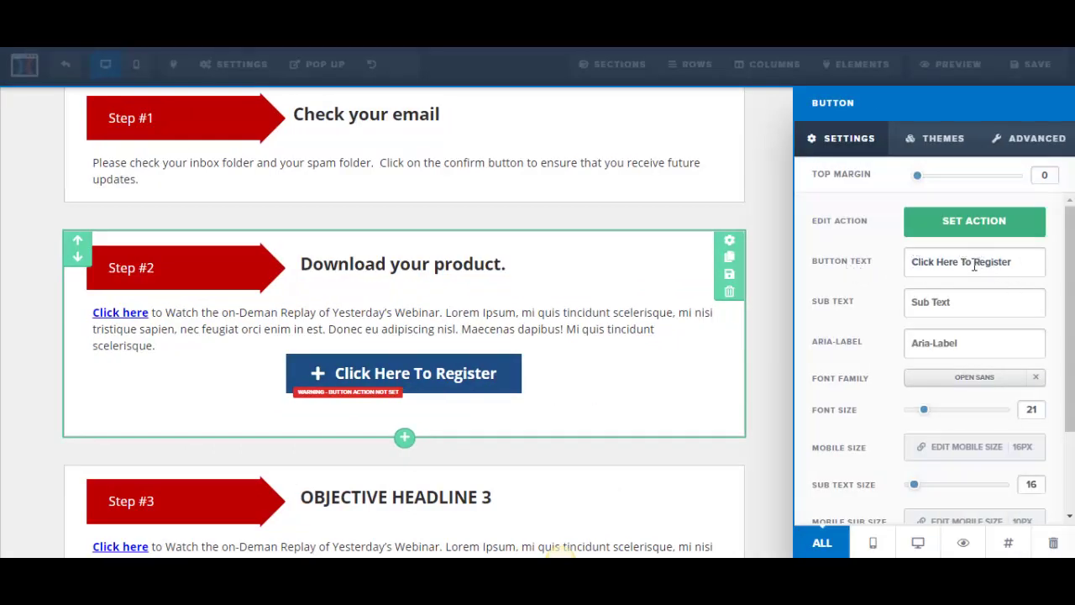
{"action": "left_click_drag", "start_coordinate": [975, 264], "coordinate": [1030, 263]}
{"action": "type", "text": "Down"}
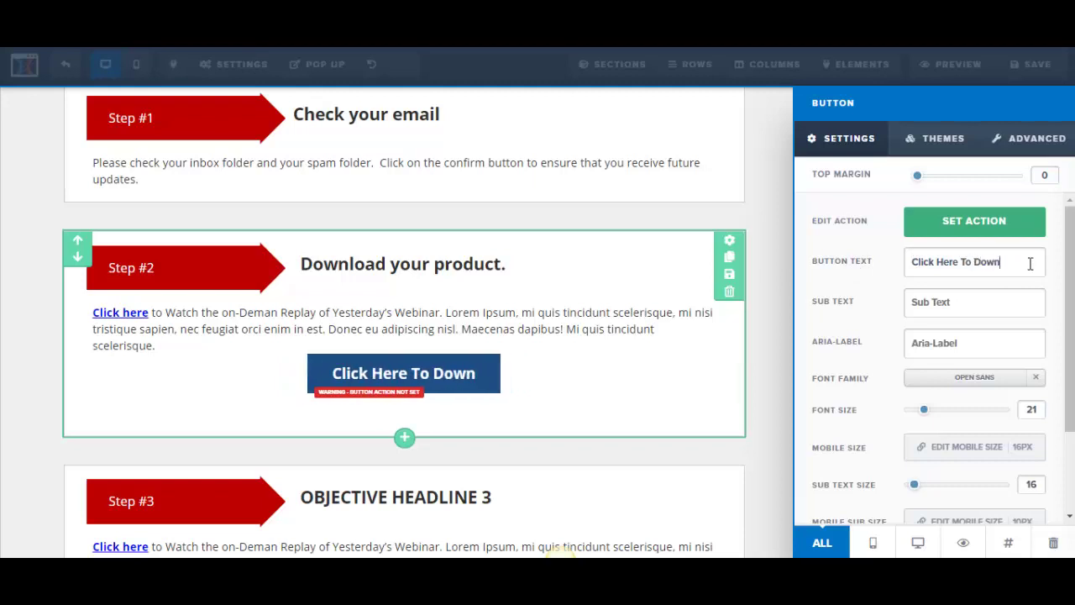
{"action": "type", "text": "load"}
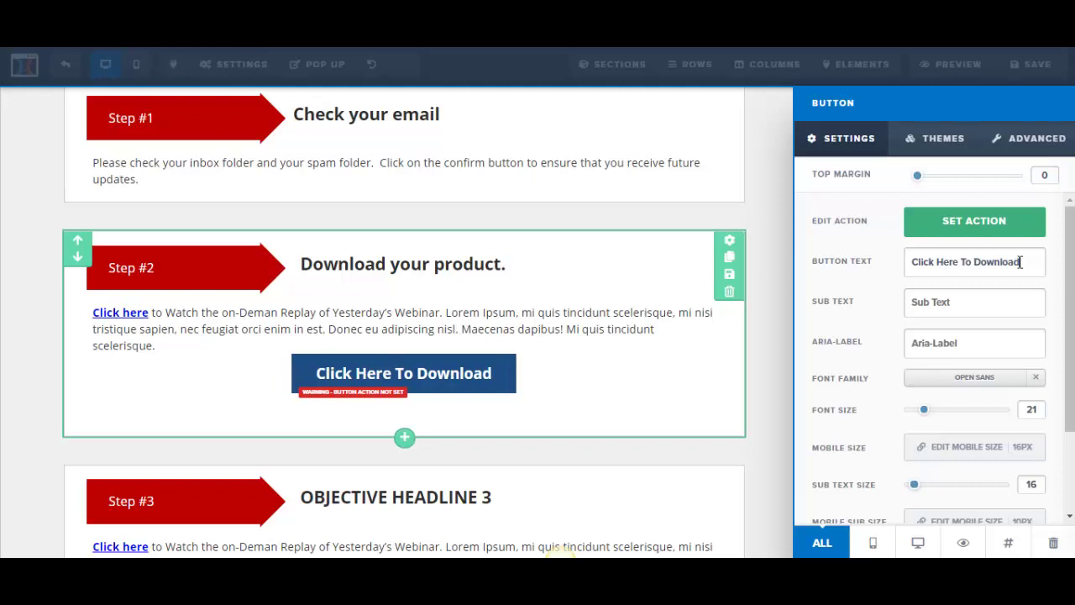
Review the button's Go To Website URL action and save the page
{"action": "left_click", "coordinate": [974, 221]}
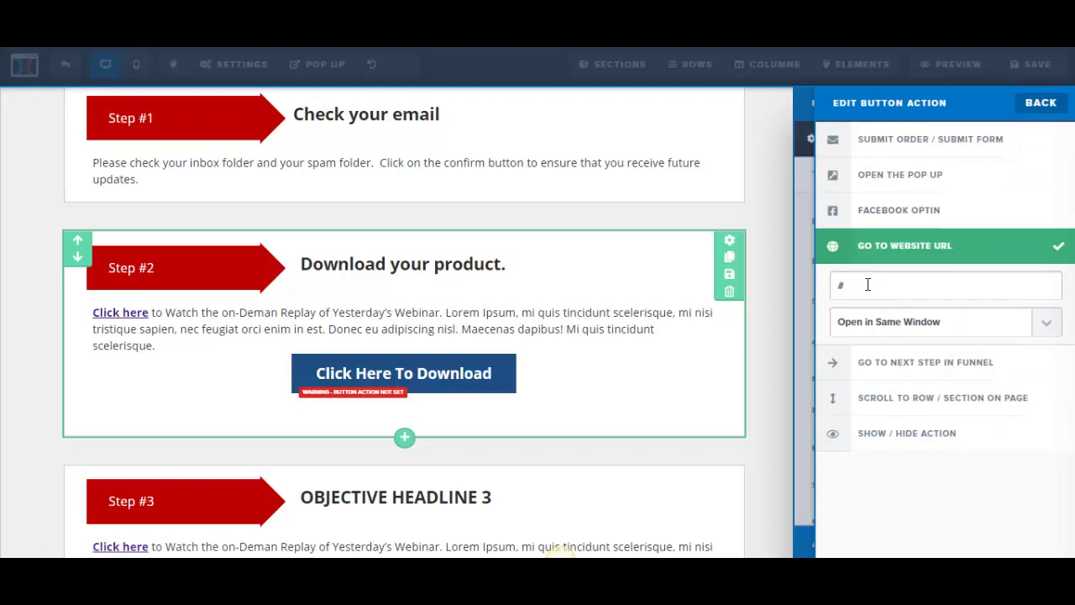
{"action": "left_click_drag", "start_coordinate": [841, 284], "coordinate": [831, 282]}
{"action": "key", "text": "Escape"}
{"action": "left_click", "coordinate": [1027, 67]}
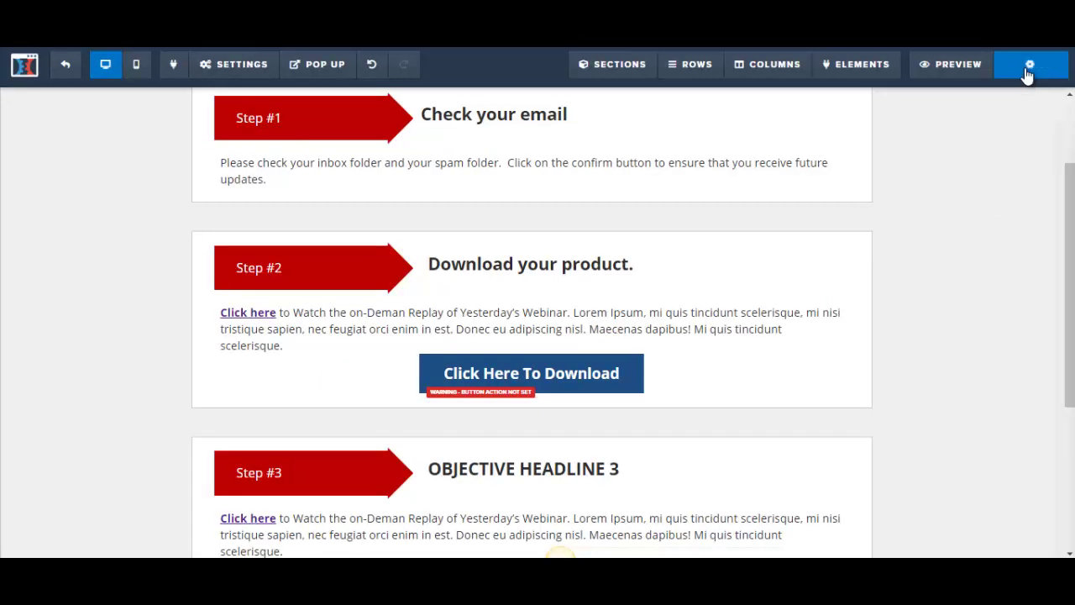
Delete the Step #3 section and confirm
{"action": "scroll", "coordinate": [538, 336], "scroll_direction": "down", "scroll_amount": 3}
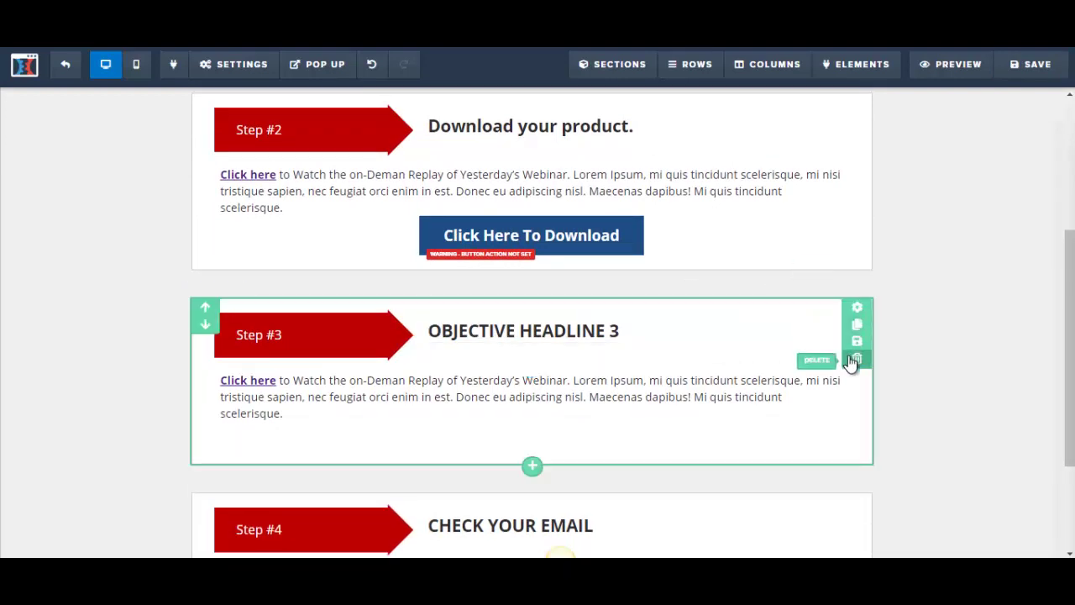
{"action": "left_click", "coordinate": [856, 359]}
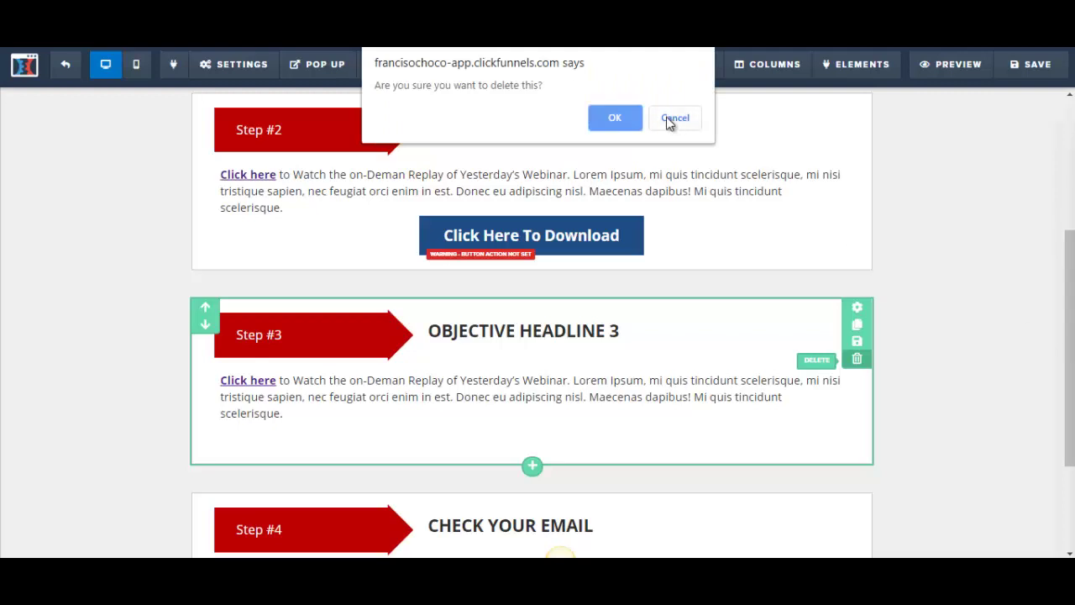
{"action": "left_click", "coordinate": [618, 117]}
Delete the Step #4 section, confirm, and return to the top of the page
{"action": "mouse_move", "coordinate": [494, 401]}
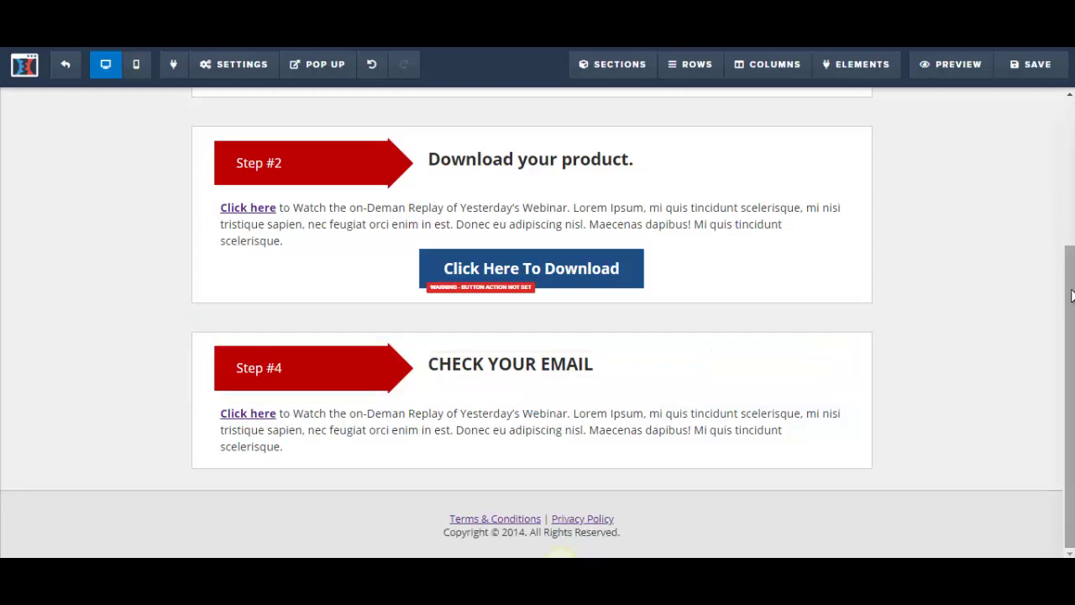
{"action": "left_click_drag", "start_coordinate": [1071, 292], "coordinate": [1071, 139]}
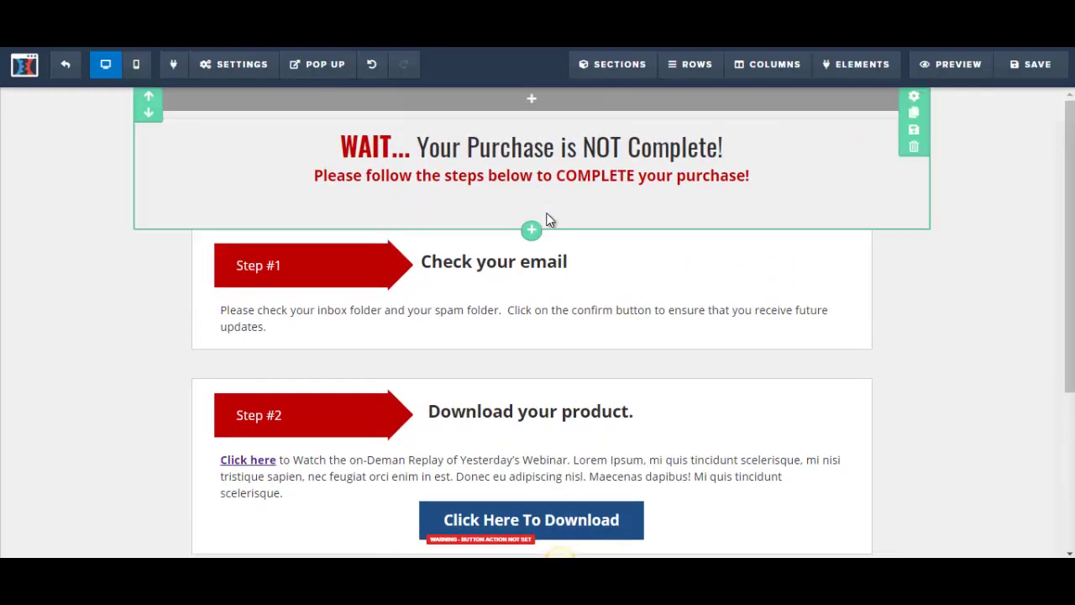
{"action": "left_click_drag", "start_coordinate": [1071, 324], "coordinate": [1072, 462]}
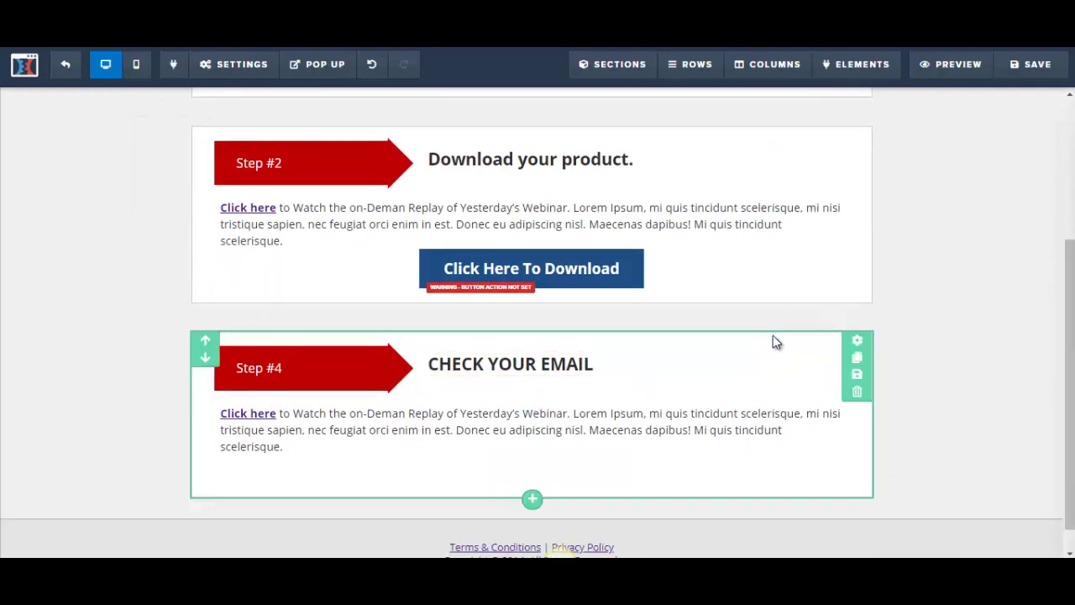
{"action": "left_click", "coordinate": [857, 392]}
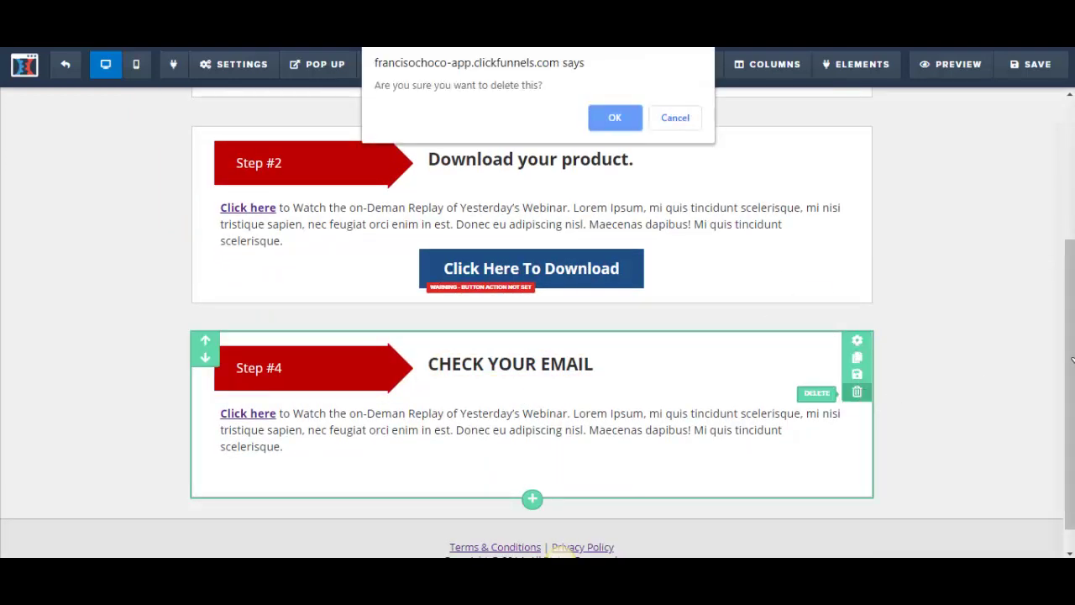
{"action": "left_click", "coordinate": [618, 117]}
{"action": "scroll", "coordinate": [624, 133], "scroll_direction": "up", "scroll_amount": 1}
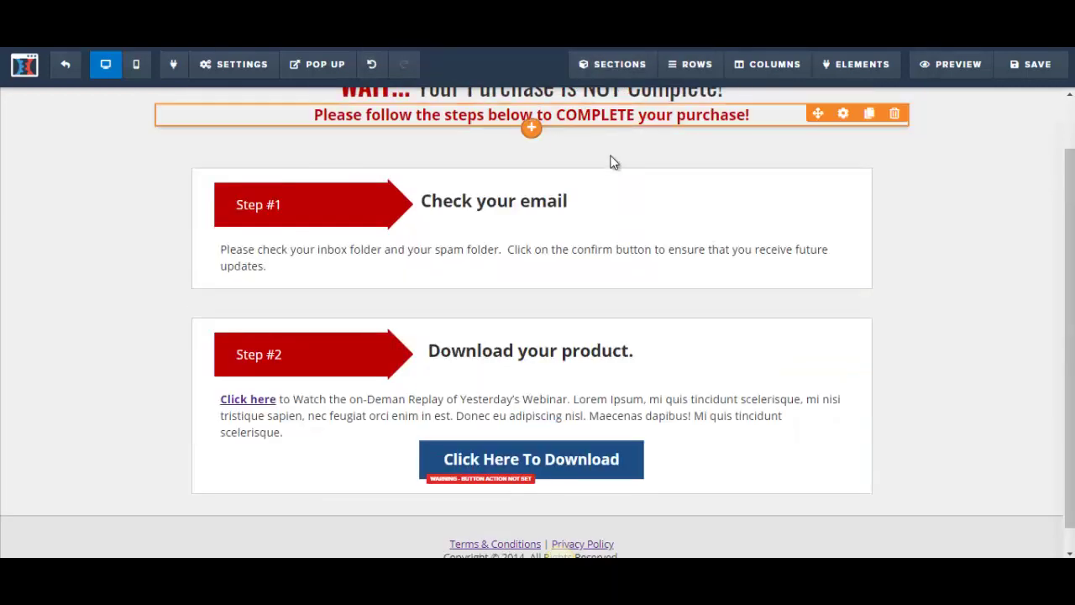
{"action": "scroll", "coordinate": [1071, 192], "scroll_direction": "up", "scroll_amount": 1}
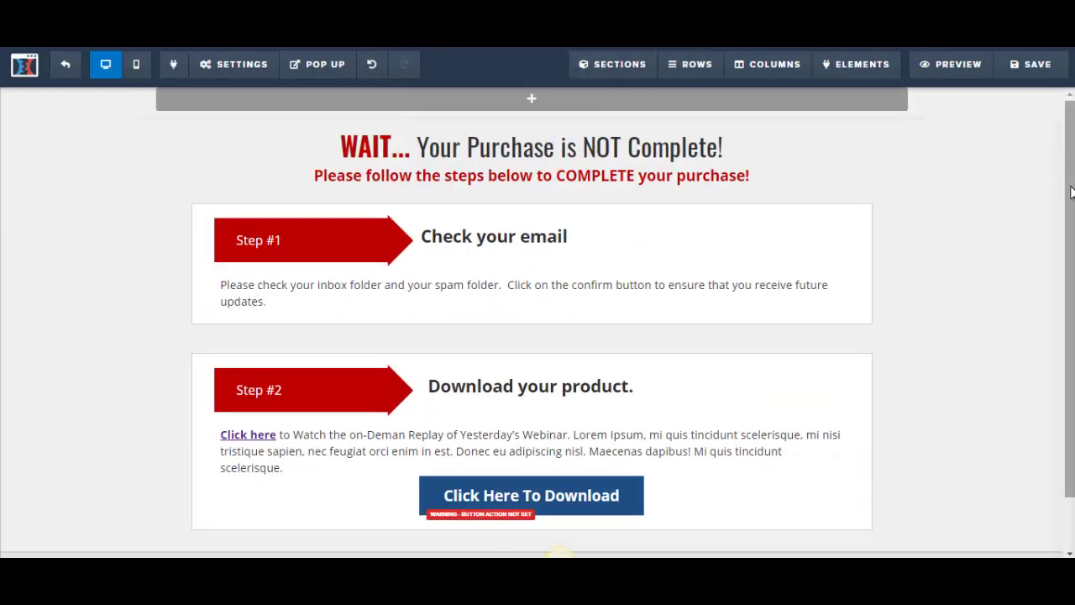